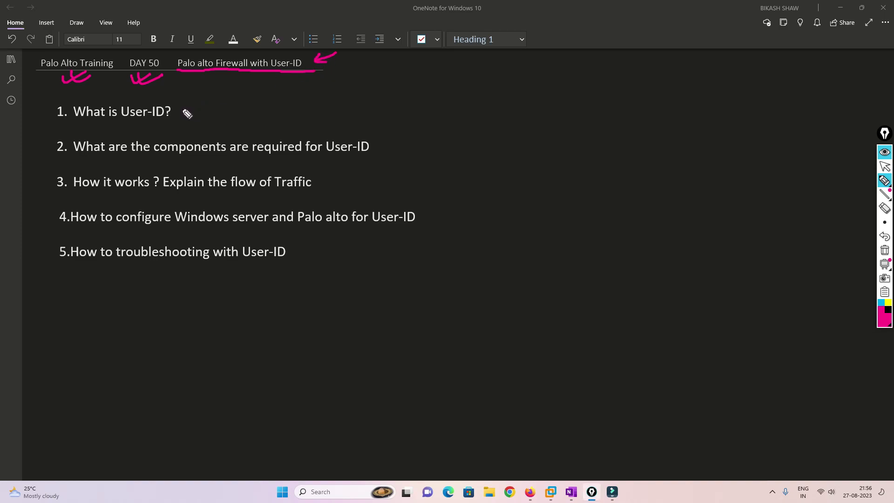
# Tick agenda item 1 in pink, underline items 2–4, and add linking arrows and an S mark.
pyautogui.moveTo(183, 112); pyautogui.dragTo(223, 103)
pyautogui.moveTo(163, 158); pyautogui.dragTo(372, 154)
pyautogui.moveTo(389, 123); pyautogui.dragTo(372, 143)
pyautogui.moveTo(372, 135); pyautogui.dragTo(386, 141)
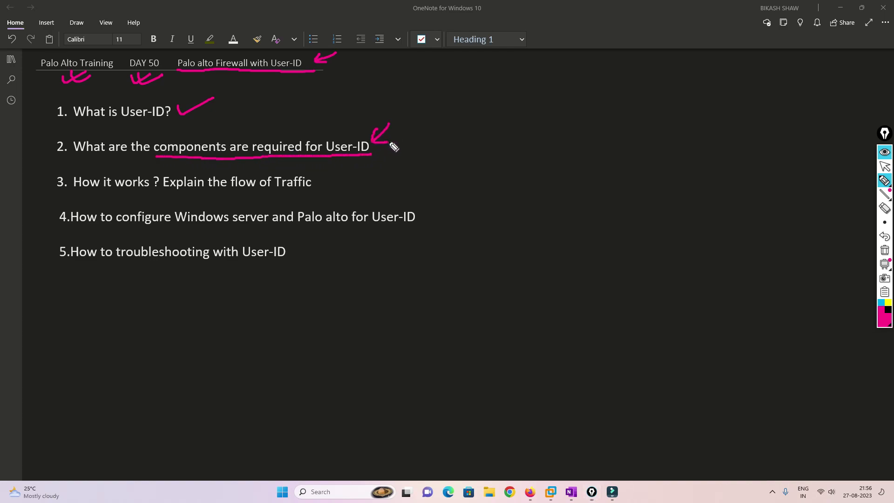
pyautogui.moveTo(73, 189)
pyautogui.mouseDown()
pyautogui.moveTo(200, 196)
pyautogui.moveTo(316, 188)
pyautogui.mouseUp()
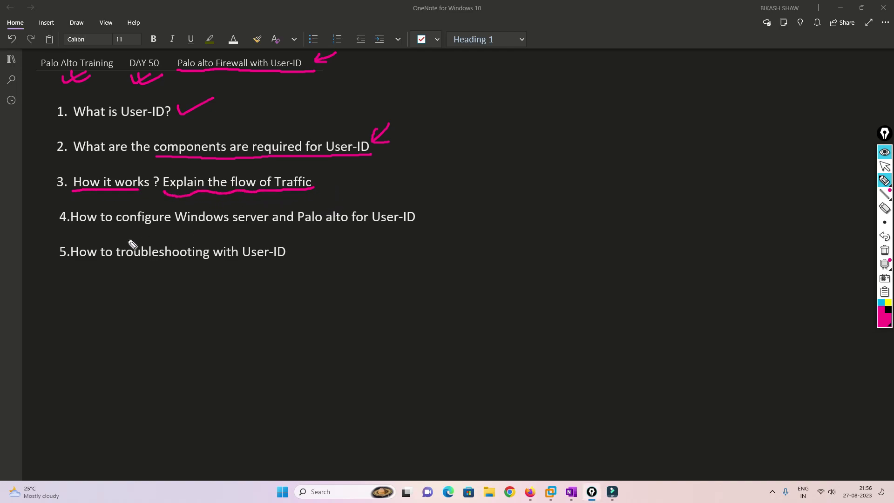
pyautogui.moveTo(69, 225); pyautogui.dragTo(370, 228)
pyautogui.moveTo(438, 191); pyautogui.dragTo(425, 209)
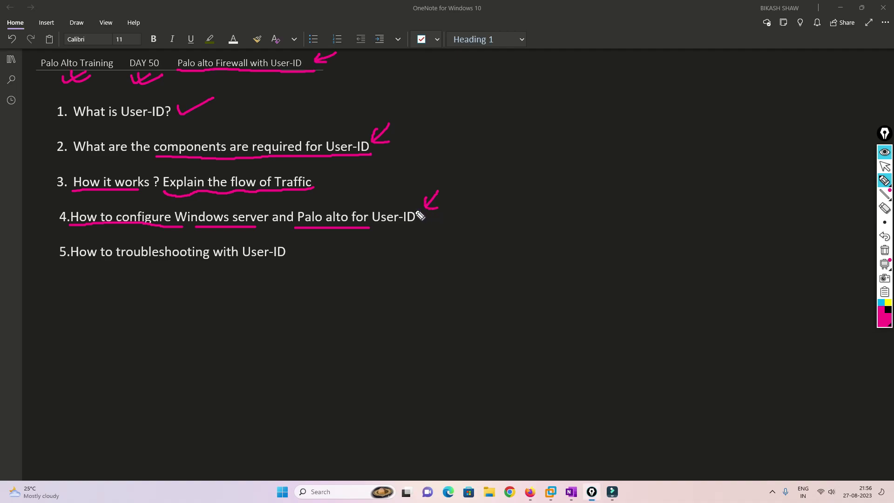
pyautogui.moveTo(213, 211); pyautogui.dragTo(321, 193)
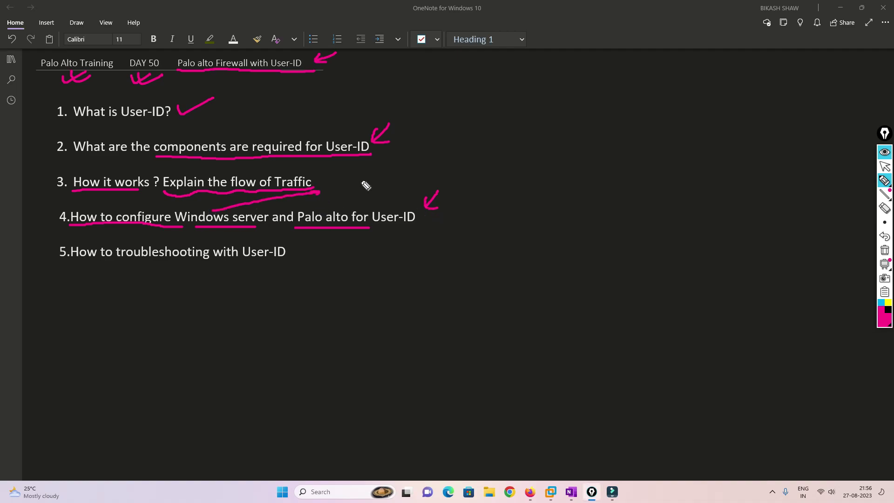
pyautogui.moveTo(345, 178); pyautogui.dragTo(347, 191)
# Underline the troubleshooting item, bracket the agenda with a curly brace and write 'verify' beside it.
pyautogui.moveTo(75, 264); pyautogui.dragTo(246, 266)
pyautogui.moveTo(332, 236)
pyautogui.mouseDown()
pyautogui.moveTo(303, 250)
pyautogui.moveTo(330, 251)
pyautogui.mouseUp()
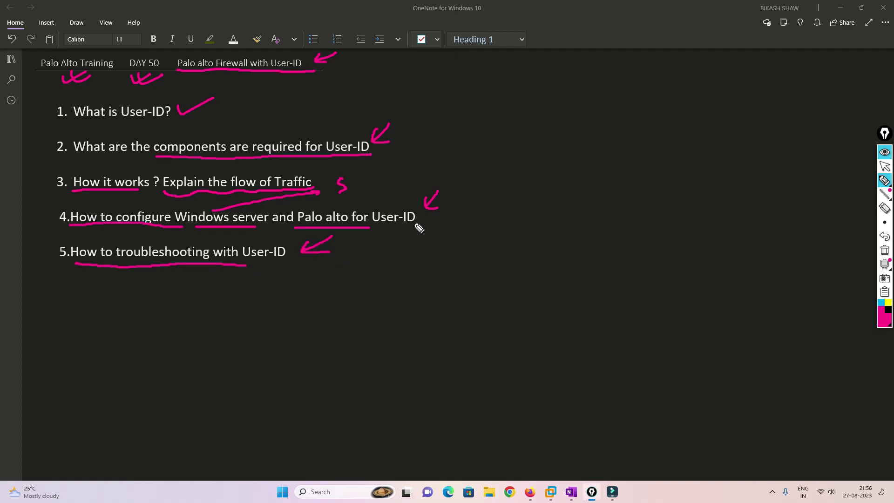
pyautogui.moveTo(455, 105)
pyautogui.mouseDown()
pyautogui.moveTo(478, 228)
pyautogui.moveTo(471, 231)
pyautogui.mouseUp()
pyautogui.moveTo(487, 150)
pyautogui.mouseDown()
pyautogui.moveTo(519, 155)
pyautogui.moveTo(529, 143)
pyautogui.moveTo(527, 153)
pyautogui.mouseUp()
pyautogui.click(531, 123)
pyautogui.moveTo(524, 139)
pyautogui.mouseDown()
pyautogui.moveTo(540, 136)
pyautogui.moveTo(544, 160)
pyautogui.moveTo(518, 188)
pyautogui.moveTo(525, 185)
pyautogui.moveTo(523, 219)
pyautogui.moveTo(545, 197)
pyautogui.mouseUp()
pyautogui.moveTo(557, 165); pyautogui.dragTo(561, 177)
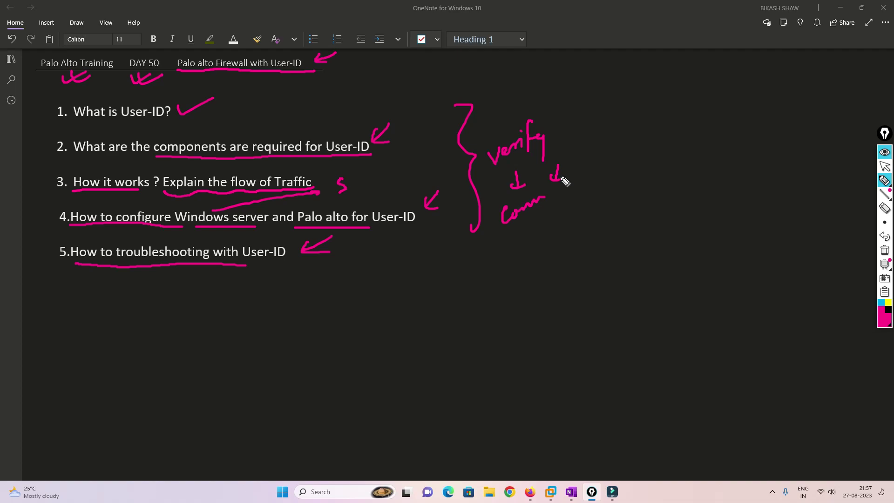
# Draw a circled 1, write 'end' with a down arrow, add another circled 1 and write 'Sub' beneath.
pyautogui.moveTo(520, 239)
pyautogui.mouseDown()
pyautogui.moveTo(520, 254)
pyautogui.moveTo(535, 255)
pyautogui.moveTo(526, 233)
pyautogui.mouseUp()
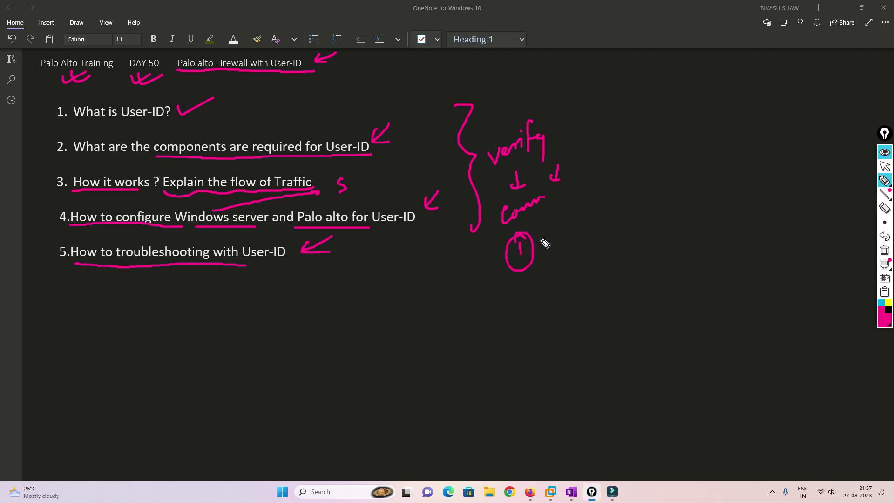
pyautogui.moveTo(580, 148)
pyautogui.mouseDown()
pyautogui.moveTo(610, 143)
pyautogui.moveTo(617, 119)
pyautogui.mouseUp()
pyautogui.moveTo(614, 158)
pyautogui.mouseDown()
pyautogui.moveTo(616, 171)
pyautogui.moveTo(625, 163)
pyautogui.mouseUp()
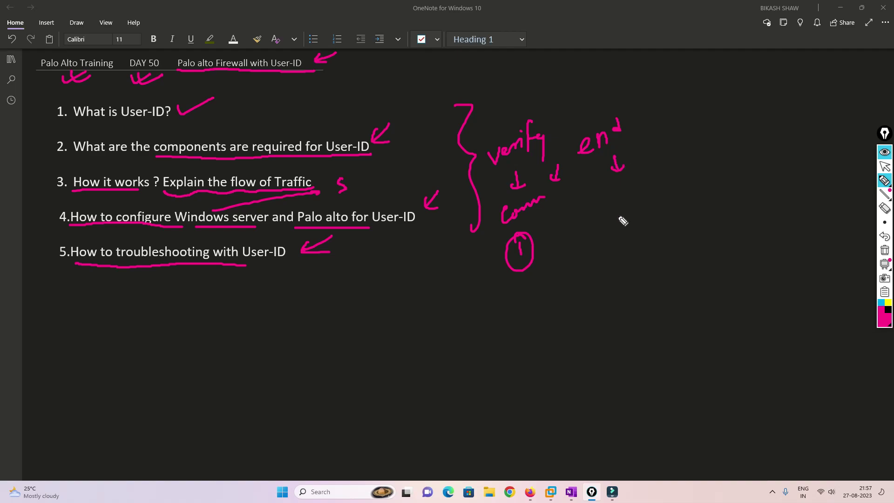
pyautogui.moveTo(621, 206)
pyautogui.mouseDown()
pyautogui.moveTo(634, 183)
pyautogui.moveTo(646, 186)
pyautogui.mouseUp()
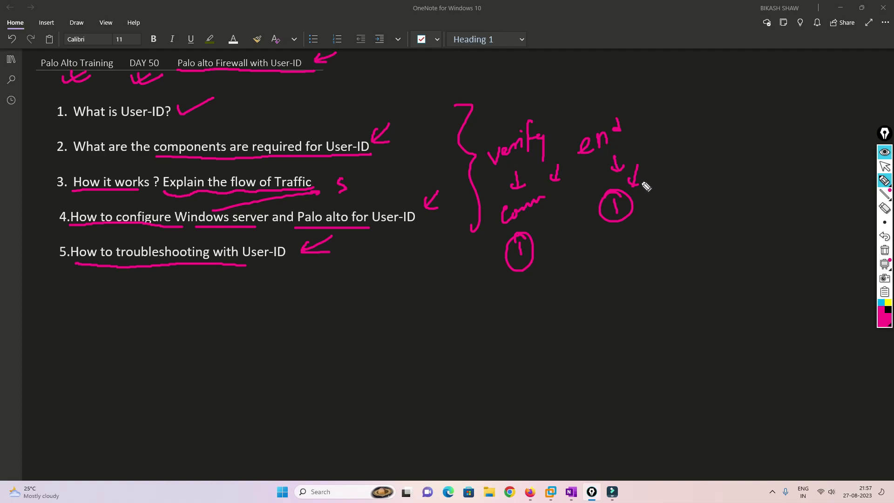
pyautogui.moveTo(641, 240)
pyautogui.mouseDown()
pyautogui.moveTo(672, 251)
pyautogui.moveTo(669, 243)
pyautogui.moveTo(660, 274)
pyautogui.mouseUp()
pyautogui.moveTo(655, 269); pyautogui.dragTo(664, 269)
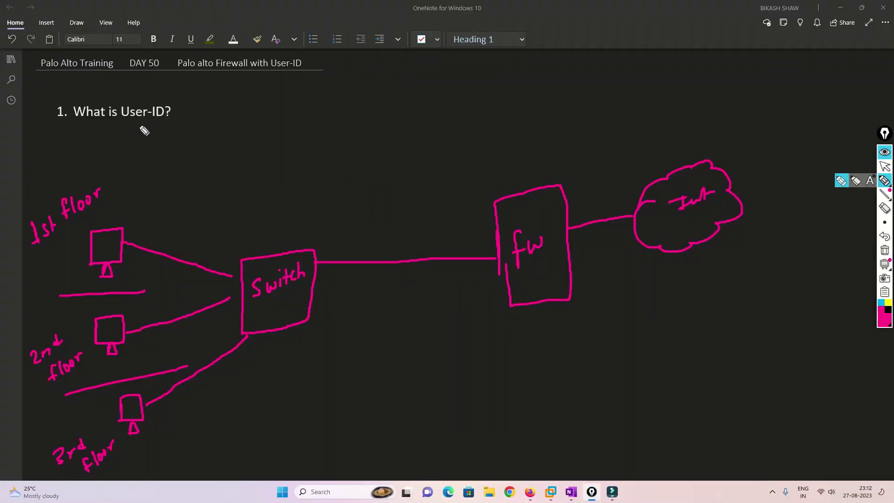
# Underline 'User-ID?', arrow it to 'Identification', and draw a down arrow above the fw box.
pyautogui.moveTo(121, 122)
pyautogui.mouseDown()
pyautogui.moveTo(168, 122)
pyautogui.moveTo(203, 95)
pyautogui.mouseUp()
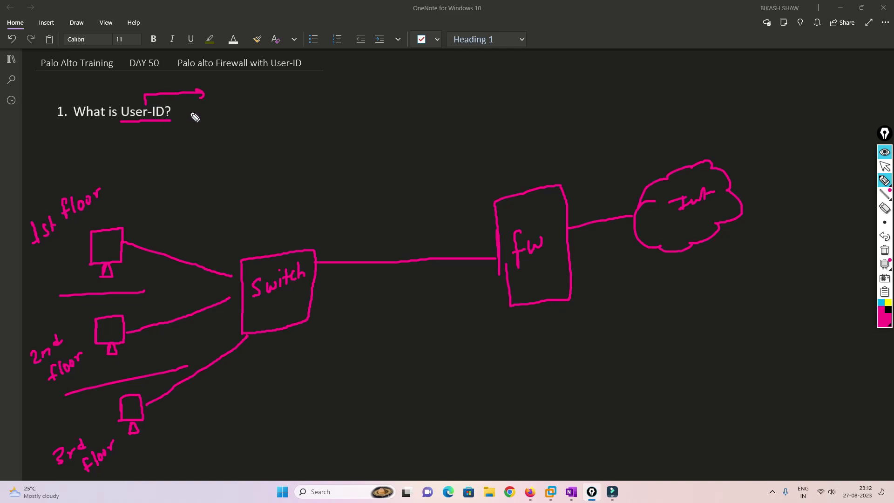
pyautogui.moveTo(206, 114)
pyautogui.mouseDown()
pyautogui.moveTo(201, 108)
pyautogui.moveTo(202, 117)
pyautogui.moveTo(221, 104)
pyautogui.moveTo(250, 105)
pyautogui.moveTo(283, 86)
pyautogui.mouseUp()
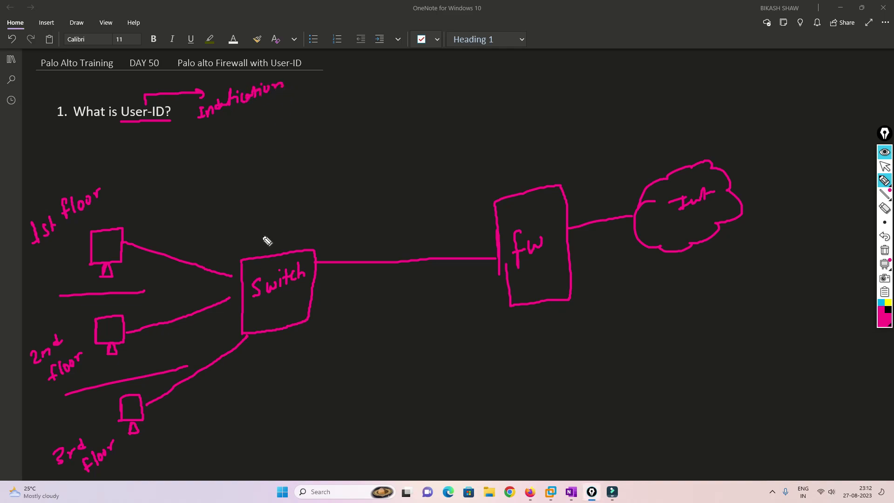
pyautogui.moveTo(507, 156); pyautogui.dragTo(509, 177)
pyautogui.moveTo(504, 171); pyautogui.dragTo(516, 168)
# Mark the three floor PCs with small arrows and label each floor link 'VLAN'.
pyautogui.moveTo(121, 197); pyautogui.dragTo(122, 210)
pyautogui.moveTo(141, 303); pyautogui.dragTo(142, 315)
pyautogui.moveTo(158, 379); pyautogui.dragTo(162, 386)
pyautogui.moveTo(152, 339)
pyautogui.mouseDown()
pyautogui.moveTo(176, 344)
pyautogui.moveTo(187, 322)
pyautogui.mouseUp()
pyautogui.moveTo(144, 267)
pyautogui.mouseDown()
pyautogui.moveTo(169, 266)
pyautogui.moveTo(183, 243)
pyautogui.mouseUp()
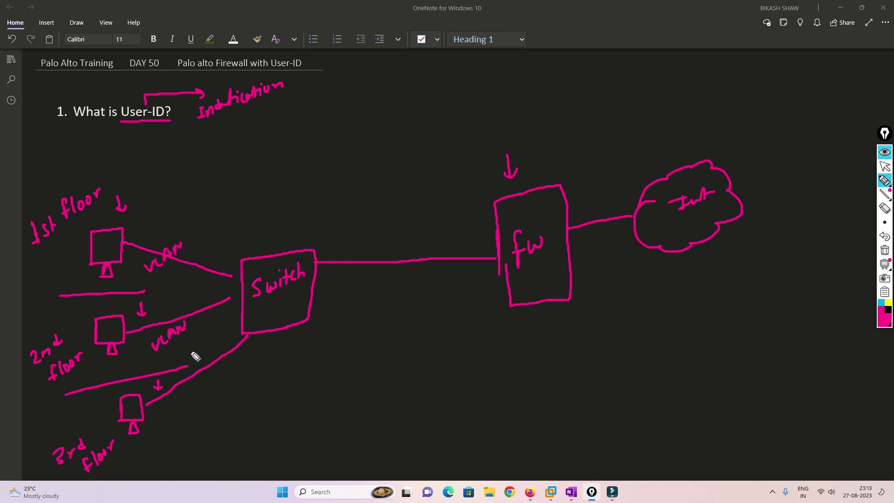
pyautogui.moveTo(184, 394)
pyautogui.mouseDown()
pyautogui.moveTo(205, 395)
pyautogui.moveTo(222, 378)
pyautogui.mouseUp()
# Write 'Access' by the firewall, thicken its switch link, and write 'Access IP' below it.
pyautogui.moveTo(428, 210)
pyautogui.mouseDown()
pyautogui.moveTo(431, 197)
pyautogui.moveTo(464, 196)
pyautogui.mouseUp()
pyautogui.moveTo(474, 186)
pyautogui.mouseDown()
pyautogui.moveTo(470, 193)
pyautogui.moveTo(475, 187)
pyautogui.mouseUp()
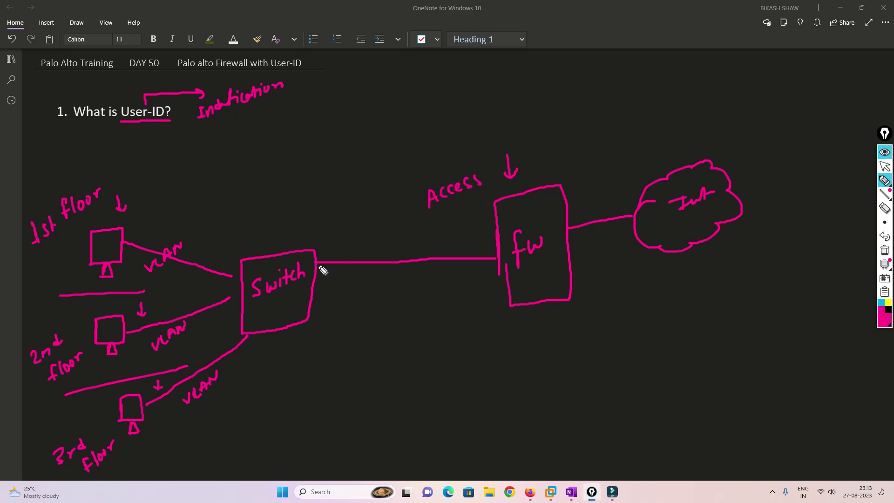
pyautogui.moveTo(317, 263); pyautogui.dragTo(505, 258)
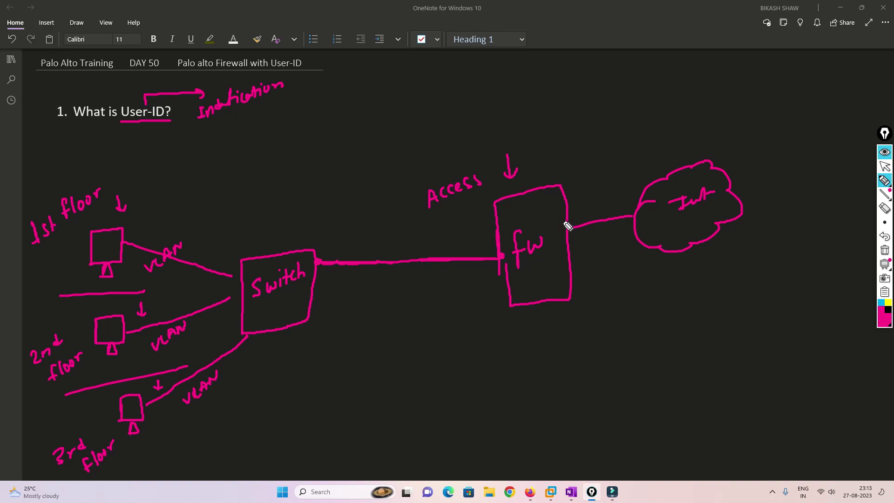
pyautogui.moveTo(536, 292); pyautogui.dragTo(536, 308)
pyautogui.moveTo(532, 310); pyautogui.dragTo(539, 309)
pyautogui.moveTo(529, 345)
pyautogui.mouseDown()
pyautogui.moveTo(566, 326)
pyautogui.moveTo(567, 358)
pyautogui.mouseUp()
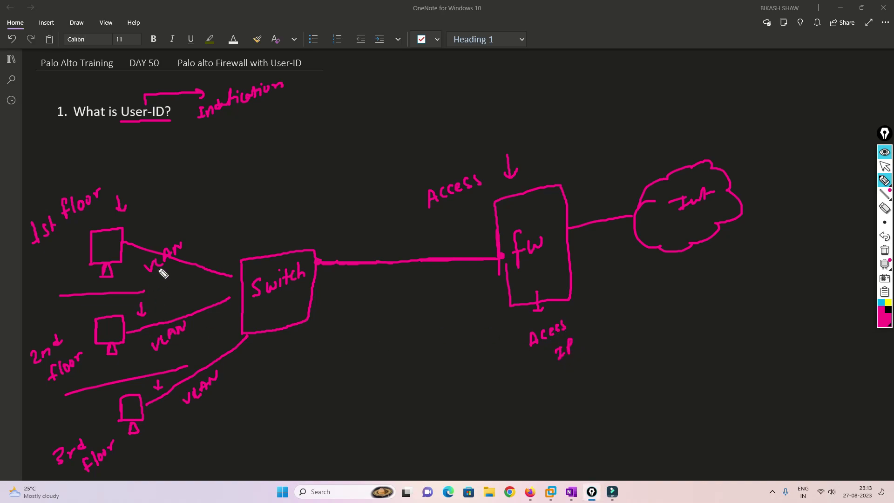
pyautogui.moveTo(189, 235); pyautogui.dragTo(191, 252)
pyautogui.moveTo(160, 210)
pyautogui.mouseDown()
pyautogui.moveTo(161, 222)
pyautogui.moveTo(170, 209)
pyautogui.moveTo(201, 210)
pyautogui.moveTo(212, 191)
pyautogui.moveTo(220, 206)
pyautogui.moveTo(245, 193)
pyautogui.mouseUp()
# Write subnets 10.1.1.0/24, 2.0/24 and 3.0 on the floor links and circle the IP under Access.
pyautogui.click(181, 216)
pyautogui.click(196, 210)
pyautogui.click(207, 209)
pyautogui.moveTo(191, 292)
pyautogui.mouseDown()
pyautogui.moveTo(202, 301)
pyautogui.moveTo(212, 291)
pyautogui.moveTo(214, 300)
pyautogui.mouseUp()
pyautogui.click(204, 300)
pyautogui.moveTo(221, 290)
pyautogui.mouseDown()
pyautogui.moveTo(228, 297)
pyautogui.moveTo(235, 285)
pyautogui.mouseUp()
pyautogui.moveTo(230, 371); pyautogui.dragTo(249, 370)
pyautogui.click(241, 380)
pyautogui.moveTo(259, 357)
pyautogui.mouseDown()
pyautogui.moveTo(258, 372)
pyautogui.moveTo(280, 365)
pyautogui.mouseUp()
pyautogui.moveTo(278, 353); pyautogui.dragTo(277, 371)
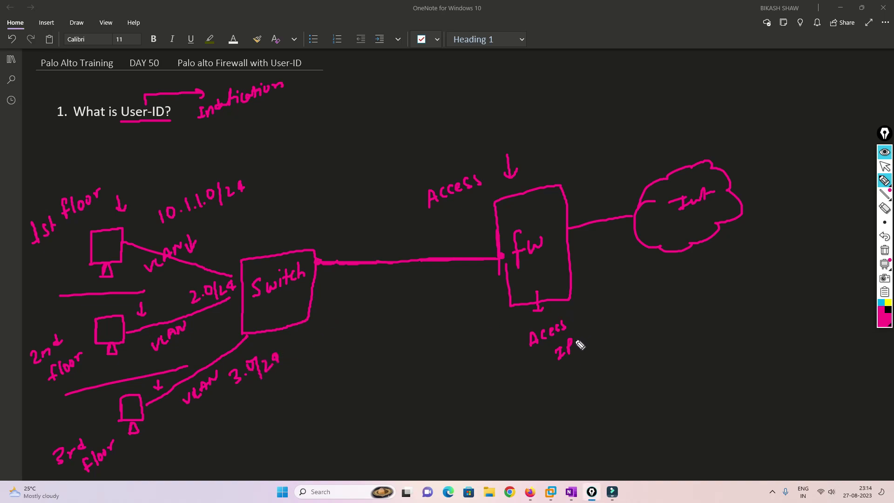
pyautogui.moveTo(581, 333)
pyautogui.mouseDown()
pyautogui.moveTo(543, 364)
pyautogui.moveTo(585, 360)
pyautogui.moveTo(582, 344)
pyautogui.mouseUp()
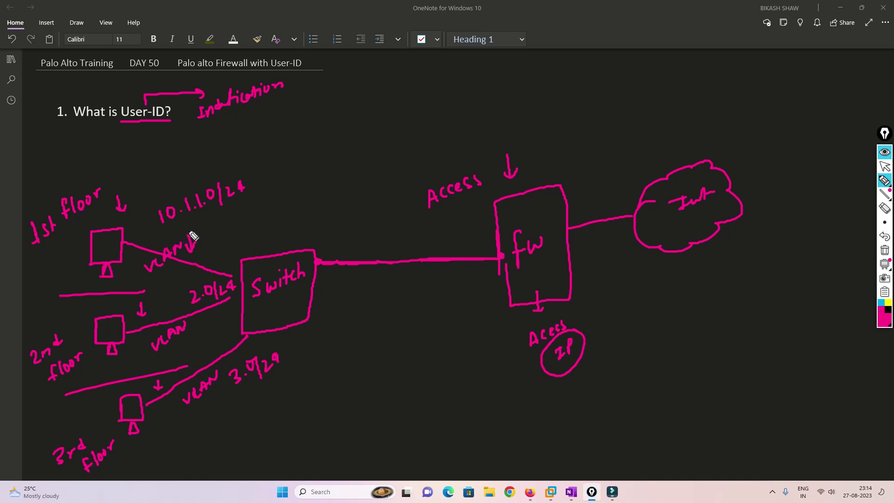
# Write facebook, Gmail and YouTube as destinations beside the 1st-, 2nd- and 3rd-floor subnets.
pyautogui.moveTo(153, 236)
pyautogui.mouseDown()
pyautogui.moveTo(249, 221)
pyautogui.moveTo(272, 205)
pyautogui.mouseUp()
pyautogui.moveTo(283, 199); pyautogui.dragTo(283, 198)
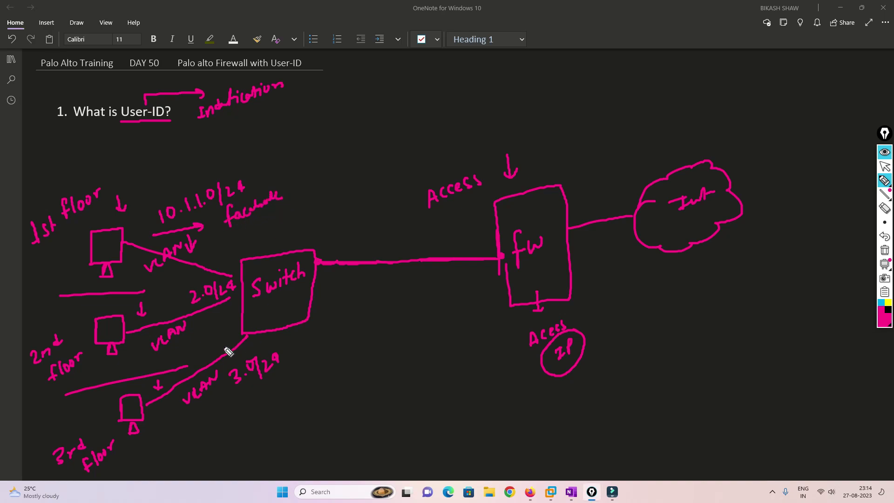
pyautogui.moveTo(204, 337)
pyautogui.mouseDown()
pyautogui.moveTo(231, 328)
pyautogui.moveTo(232, 306)
pyautogui.mouseUp()
pyautogui.moveTo(235, 420); pyautogui.dragTo(289, 384)
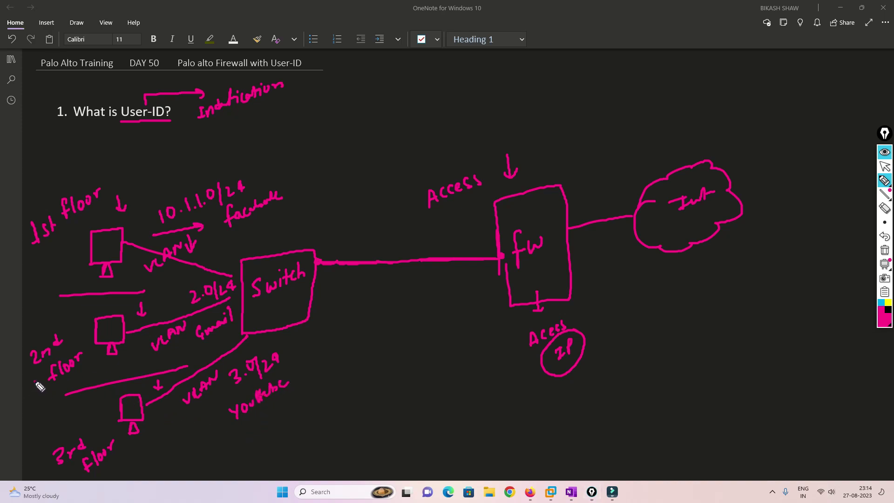
# Sketch a moved user's extra PC below the 3rd floor with arrows, and write YouTube above the Internet cloud.
pyautogui.moveTo(35, 382)
pyautogui.mouseDown()
pyautogui.moveTo(29, 430)
pyautogui.moveTo(66, 477)
pyautogui.moveTo(140, 470)
pyautogui.mouseUp()
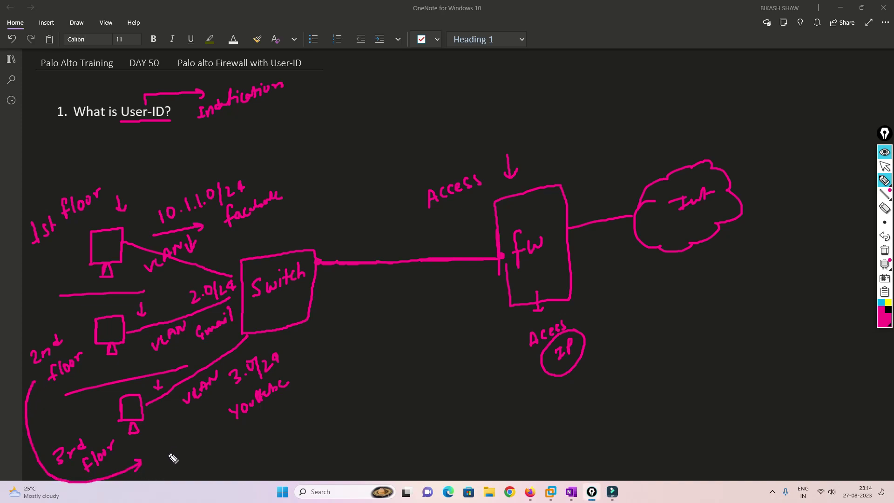
pyautogui.moveTo(159, 443)
pyautogui.mouseDown()
pyautogui.moveTo(172, 443)
pyautogui.moveTo(179, 468)
pyautogui.mouseUp()
pyautogui.moveTo(187, 446)
pyautogui.mouseDown()
pyautogui.moveTo(208, 411)
pyautogui.moveTo(210, 423)
pyautogui.mouseUp()
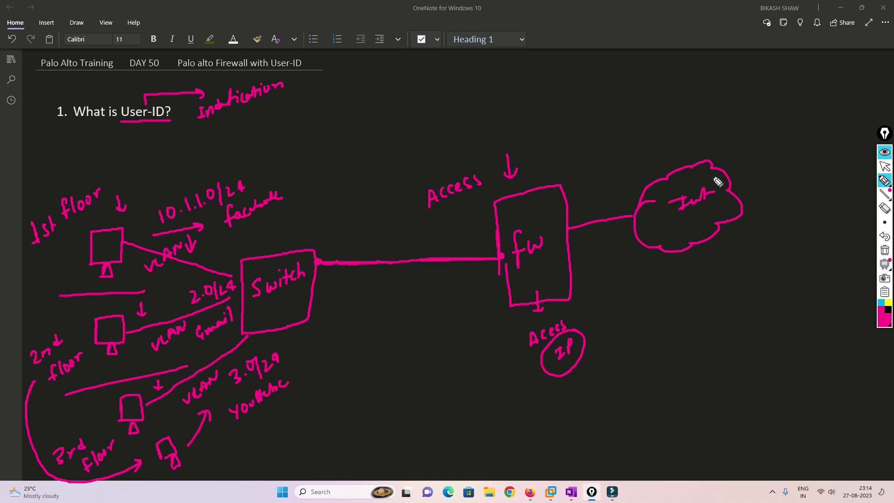
pyautogui.moveTo(726, 142)
pyautogui.mouseDown()
pyautogui.moveTo(737, 155)
pyautogui.moveTo(791, 134)
pyautogui.mouseUp()
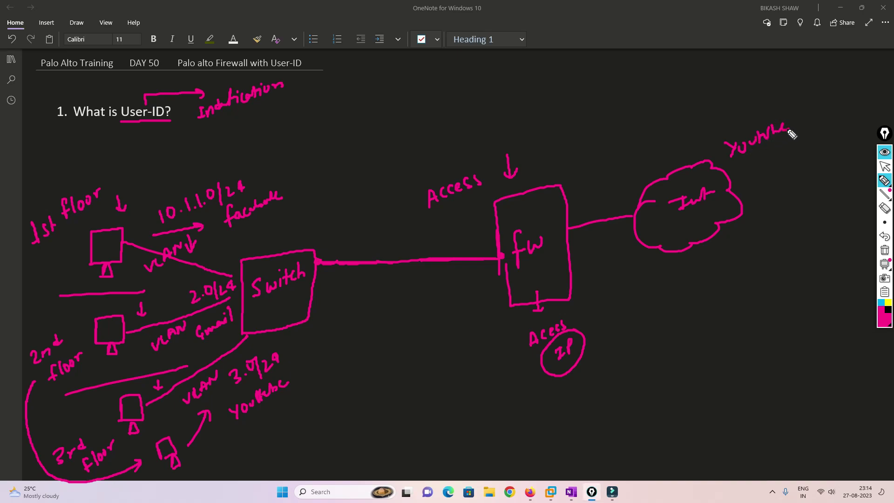
# Point an arrow into the circled IP and draw curved arrows between the floor PCs.
pyautogui.moveTo(571, 390); pyautogui.dragTo(574, 370)
pyautogui.moveTo(85, 397); pyautogui.dragTo(90, 419)
pyautogui.moveTo(96, 431); pyautogui.dragTo(76, 378)
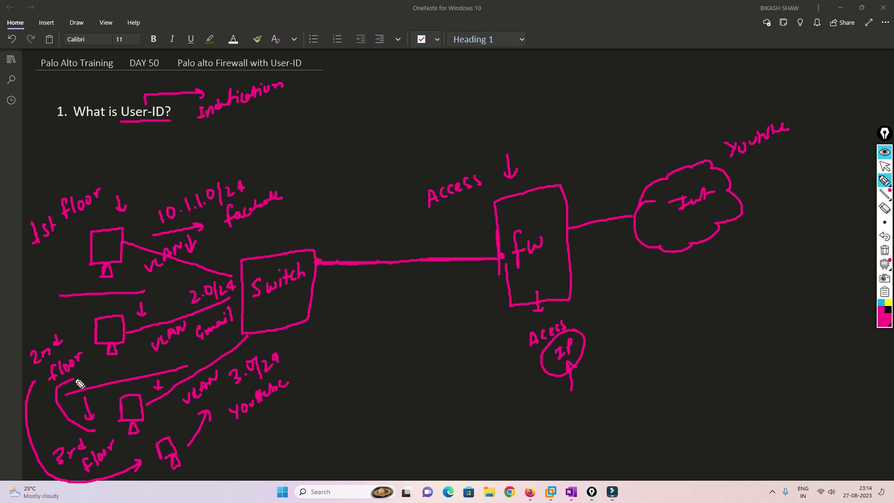
pyautogui.moveTo(70, 314)
pyautogui.mouseDown()
pyautogui.moveTo(40, 264)
pyautogui.moveTo(76, 256)
pyautogui.mouseUp()
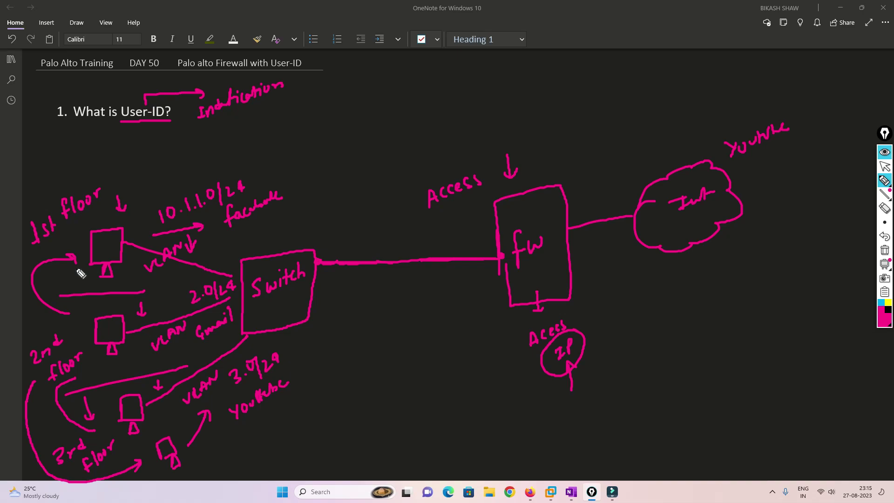
pyautogui.moveTo(145, 292); pyautogui.dragTo(241, 284)
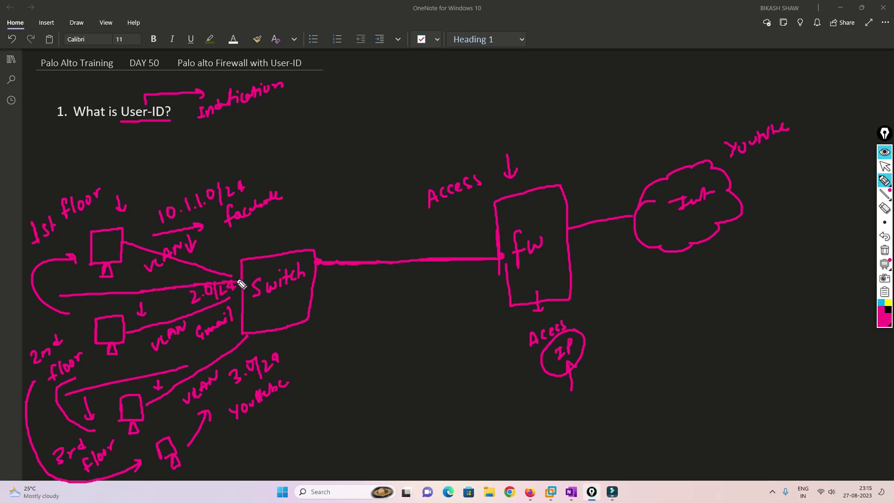
# Add down arrows above the firewall and below User-ID, more floor arrows, and a PC sketch labelled Home.
pyautogui.moveTo(529, 147)
pyautogui.mouseDown()
pyautogui.moveTo(531, 167)
pyautogui.moveTo(539, 161)
pyautogui.mouseUp()
pyautogui.moveTo(149, 124)
pyautogui.mouseDown()
pyautogui.moveTo(149, 138)
pyautogui.moveTo(155, 133)
pyautogui.mouseUp()
pyautogui.moveTo(81, 268)
pyautogui.mouseDown()
pyautogui.moveTo(65, 285)
pyautogui.moveTo(71, 312)
pyautogui.moveTo(75, 308)
pyautogui.mouseUp()
pyautogui.moveTo(95, 360)
pyautogui.mouseDown()
pyautogui.moveTo(100, 407)
pyautogui.moveTo(84, 361)
pyautogui.moveTo(96, 370)
pyautogui.mouseUp()
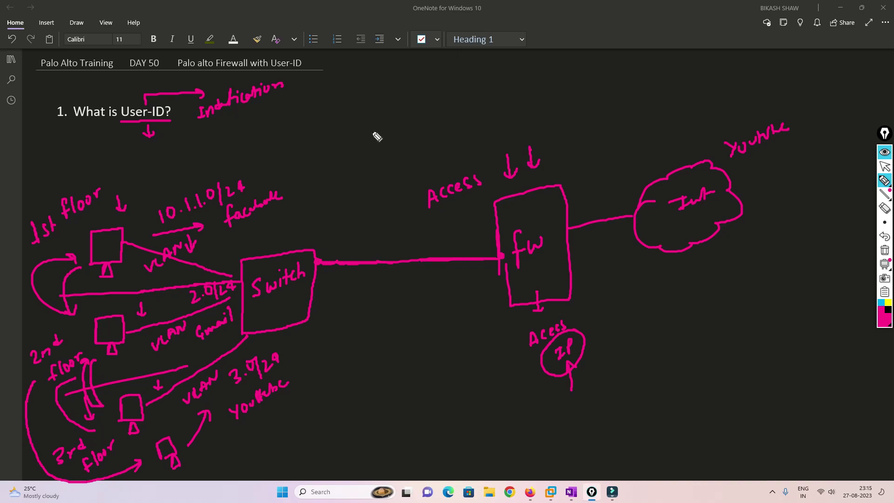
pyautogui.moveTo(364, 122)
pyautogui.mouseDown()
pyautogui.moveTo(362, 110)
pyautogui.moveTo(380, 117)
pyautogui.moveTo(375, 128)
pyautogui.mouseUp()
pyautogui.moveTo(367, 94)
pyautogui.mouseDown()
pyautogui.moveTo(366, 80)
pyautogui.moveTo(378, 88)
pyautogui.moveTo(404, 76)
pyautogui.mouseUp()
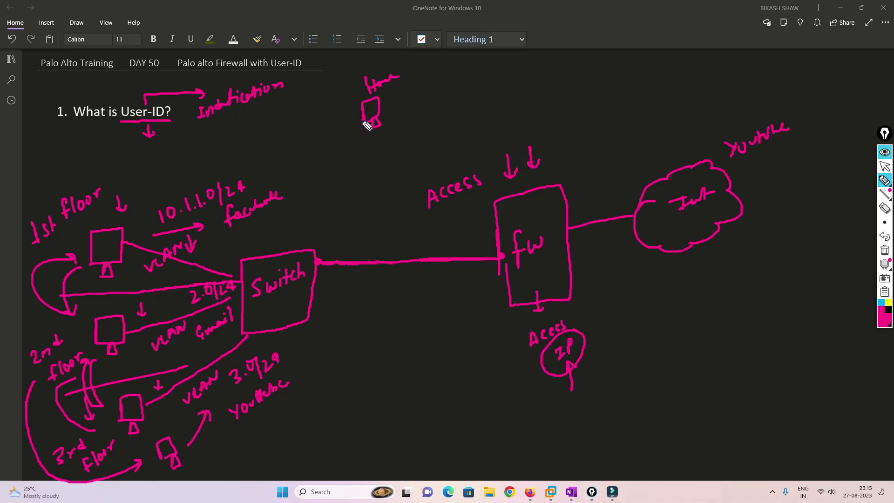
# Connect the Home PC to the firewall and write 'office', 'bank' and a label above the firewall.
pyautogui.moveTo(365, 125)
pyautogui.mouseDown()
pyautogui.moveTo(370, 201)
pyautogui.moveTo(401, 215)
pyautogui.moveTo(492, 211)
pyautogui.moveTo(485, 216)
pyautogui.mouseUp()
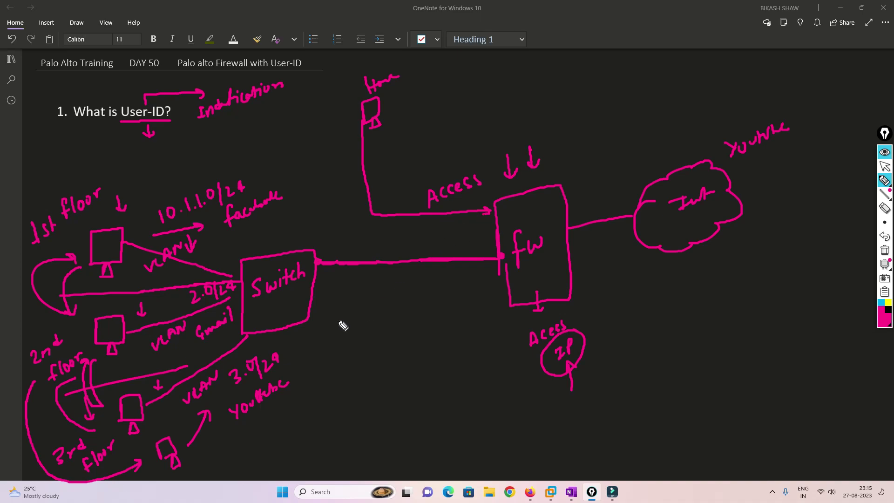
pyautogui.moveTo(307, 399); pyautogui.dragTo(304, 389)
pyautogui.moveTo(311, 375)
pyautogui.mouseDown()
pyautogui.moveTo(325, 393)
pyautogui.moveTo(355, 380)
pyautogui.mouseUp()
pyautogui.moveTo(376, 142)
pyautogui.mouseDown()
pyautogui.moveTo(383, 150)
pyautogui.moveTo(409, 132)
pyautogui.mouseUp()
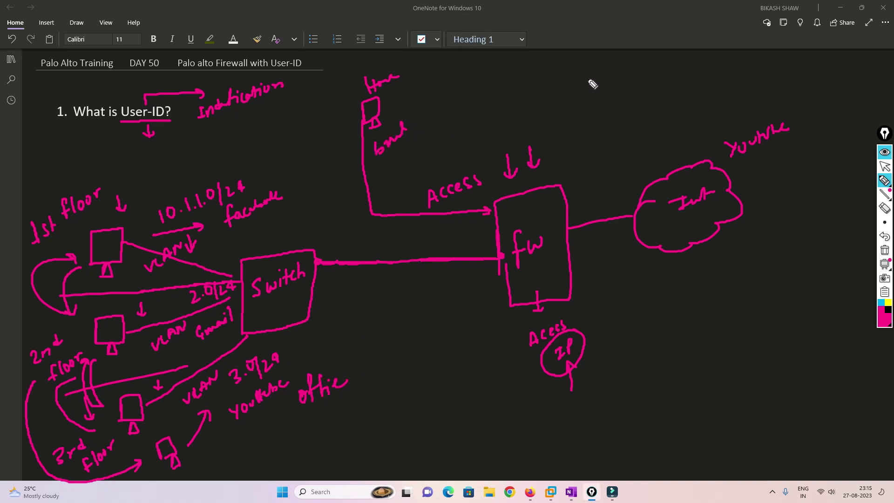
pyautogui.moveTo(595, 61)
pyautogui.mouseDown()
pyautogui.moveTo(605, 73)
pyautogui.moveTo(620, 59)
pyautogui.mouseUp()
pyautogui.moveTo(623, 65); pyautogui.dragTo(640, 57)
pyautogui.moveTo(400, 78); pyautogui.dragTo(421, 67)
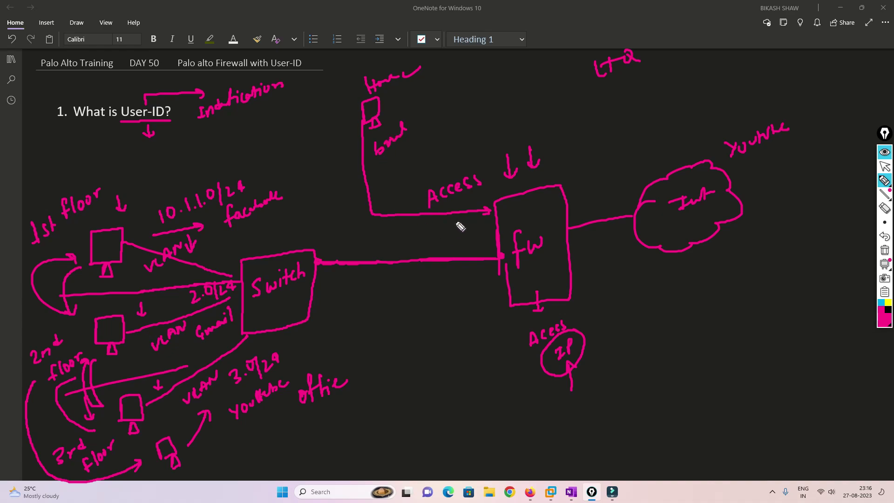
# Touch up the firewall arrowhead and draw a down arrow right of 'mgmt'.
pyautogui.moveTo(486, 211); pyautogui.dragTo(545, 202)
pyautogui.moveTo(565, 160)
pyautogui.mouseDown()
pyautogui.moveTo(604, 140)
pyautogui.moveTo(611, 146)
pyautogui.mouseUp()
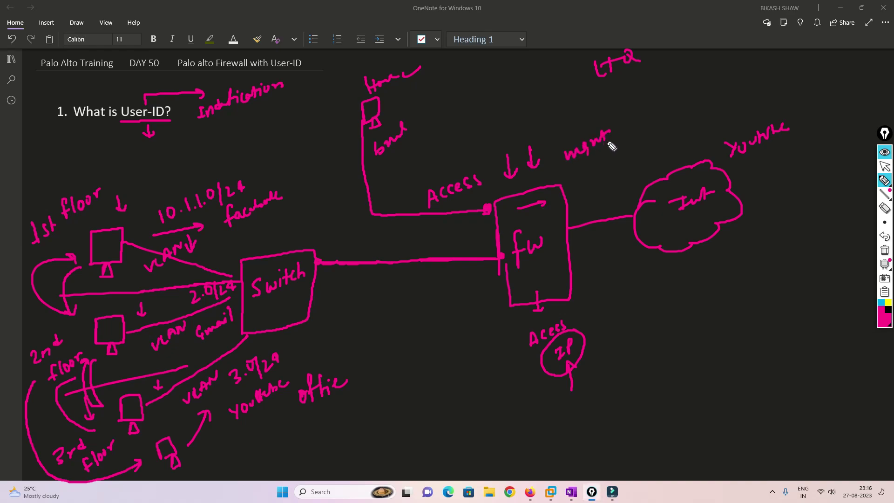
pyautogui.moveTo(627, 97)
pyautogui.mouseDown()
pyautogui.moveTo(621, 120)
pyautogui.moveTo(633, 119)
pyautogui.mouseUp()
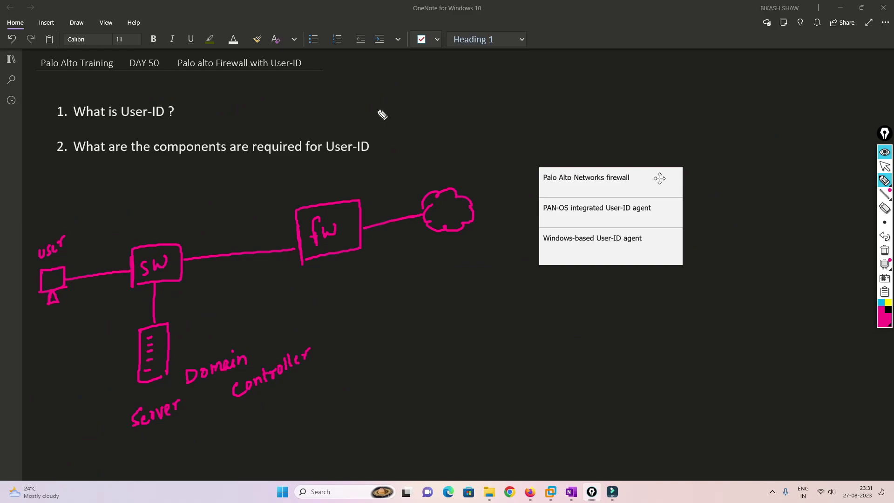
# Underline the components question and PAN-OS integrated User-ID agent row, with arrows at the fw box.
pyautogui.moveTo(378, 110); pyautogui.dragTo(353, 130)
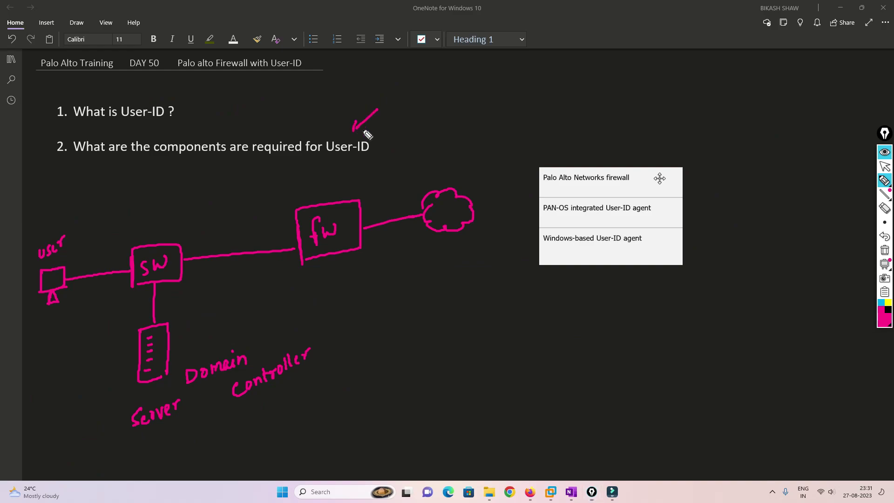
pyautogui.moveTo(155, 157); pyautogui.dragTo(295, 162)
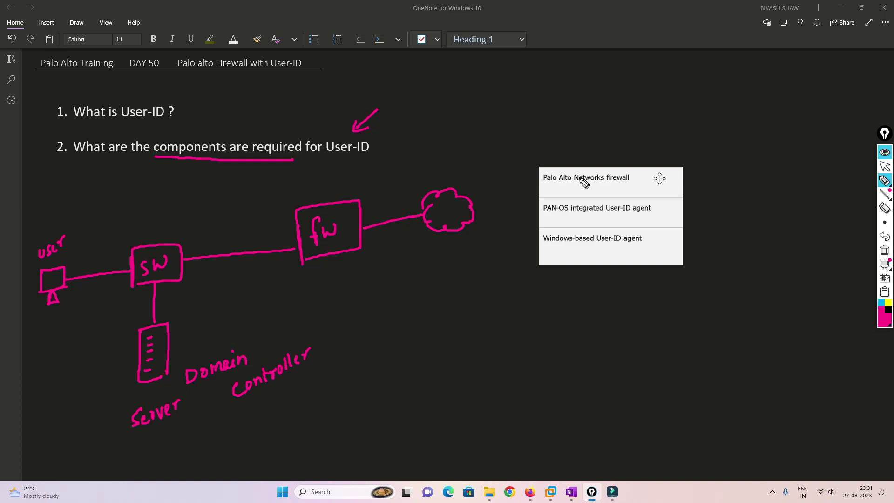
pyautogui.moveTo(649, 140)
pyautogui.mouseDown()
pyautogui.moveTo(640, 171)
pyautogui.moveTo(649, 167)
pyautogui.mouseUp()
pyautogui.moveTo(362, 166)
pyautogui.mouseDown()
pyautogui.moveTo(356, 185)
pyautogui.moveTo(365, 182)
pyautogui.mouseUp()
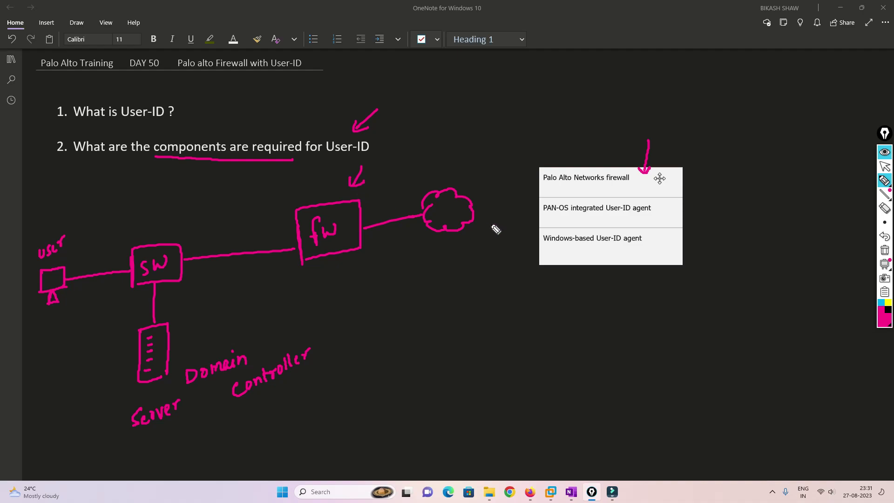
pyautogui.moveTo(543, 217); pyautogui.dragTo(650, 215)
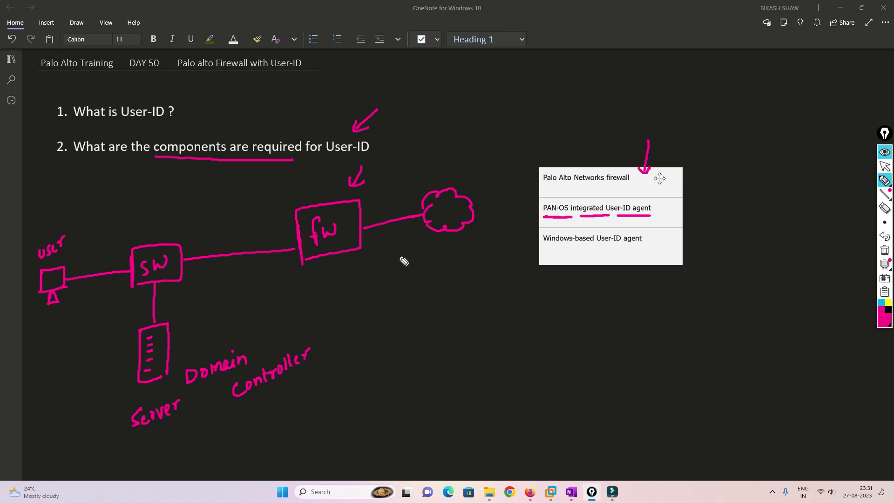
pyautogui.moveTo(382, 180)
pyautogui.mouseDown()
pyautogui.moveTo(368, 195)
pyautogui.moveTo(378, 196)
pyautogui.mouseUp()
pyautogui.moveTo(313, 244)
pyautogui.mouseDown()
pyautogui.moveTo(334, 242)
pyautogui.moveTo(343, 251)
pyautogui.moveTo(316, 257)
pyautogui.moveTo(331, 261)
pyautogui.mouseUp()
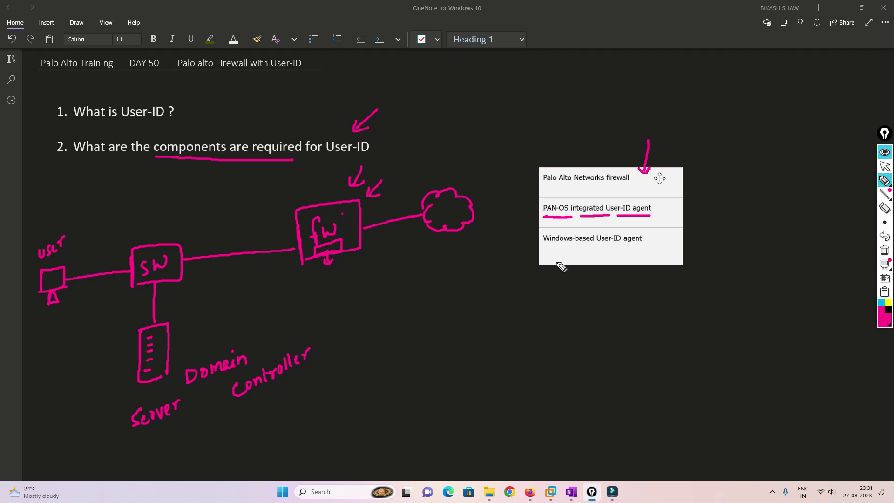
# Underline the Windows-based User-ID agent, label the server's 'Usr agent', and link it to the firewall.
pyautogui.moveTo(543, 248); pyautogui.dragTo(578, 247)
pyautogui.moveTo(583, 249); pyautogui.dragTo(604, 249)
pyautogui.moveTo(627, 252); pyautogui.dragTo(648, 250)
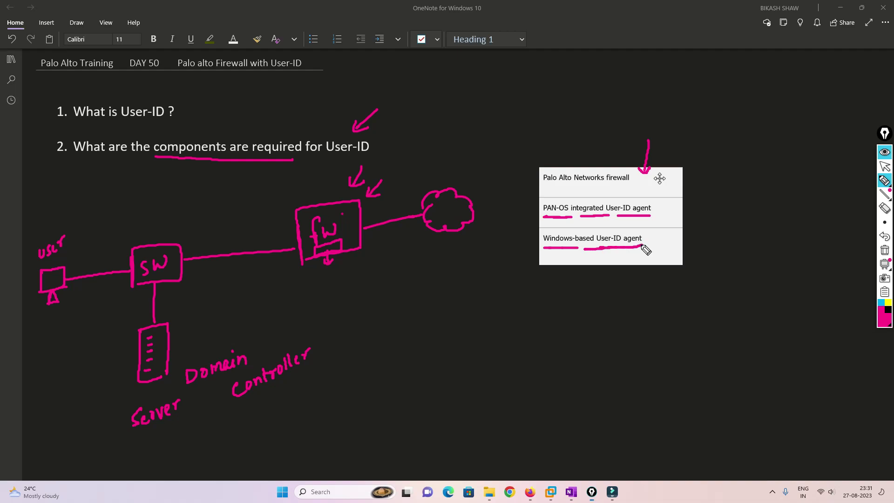
pyautogui.moveTo(192, 325)
pyautogui.mouseDown()
pyautogui.moveTo(176, 341)
pyautogui.moveTo(186, 339)
pyautogui.mouseUp()
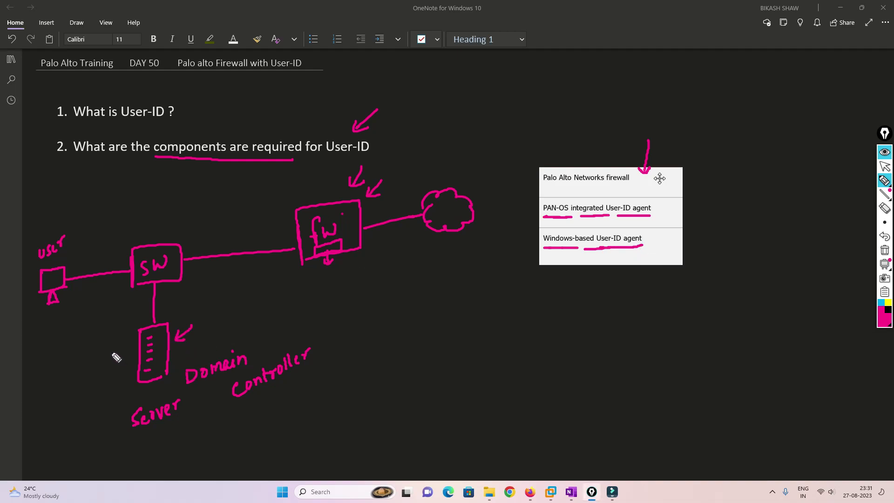
pyautogui.moveTo(99, 346)
pyautogui.mouseDown()
pyautogui.moveTo(134, 349)
pyautogui.moveTo(112, 391)
pyautogui.moveTo(122, 390)
pyautogui.moveTo(89, 417)
pyautogui.moveTo(127, 395)
pyautogui.mouseUp()
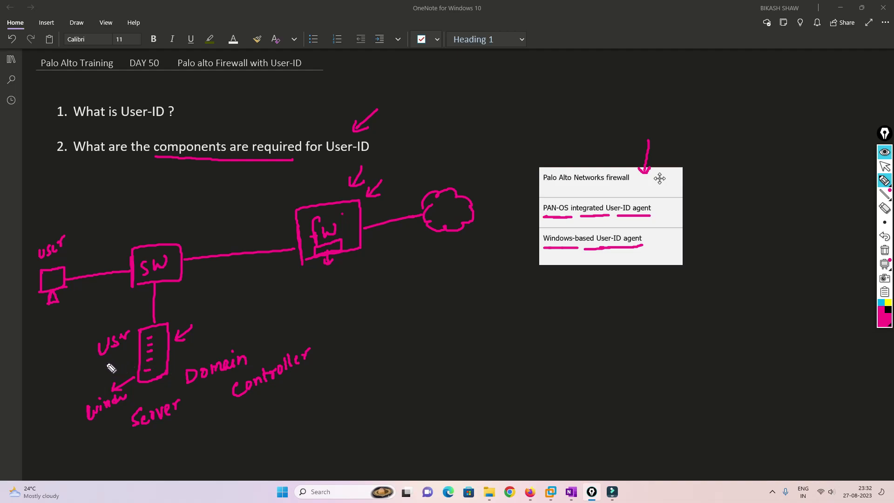
pyautogui.moveTo(133, 324); pyautogui.dragTo(122, 336)
pyautogui.moveTo(67, 358)
pyautogui.mouseDown()
pyautogui.moveTo(93, 331)
pyautogui.moveTo(61, 365)
pyautogui.moveTo(68, 370)
pyautogui.mouseUp()
pyautogui.moveTo(165, 324)
pyautogui.mouseDown()
pyautogui.moveTo(185, 282)
pyautogui.moveTo(311, 259)
pyautogui.mouseUp()
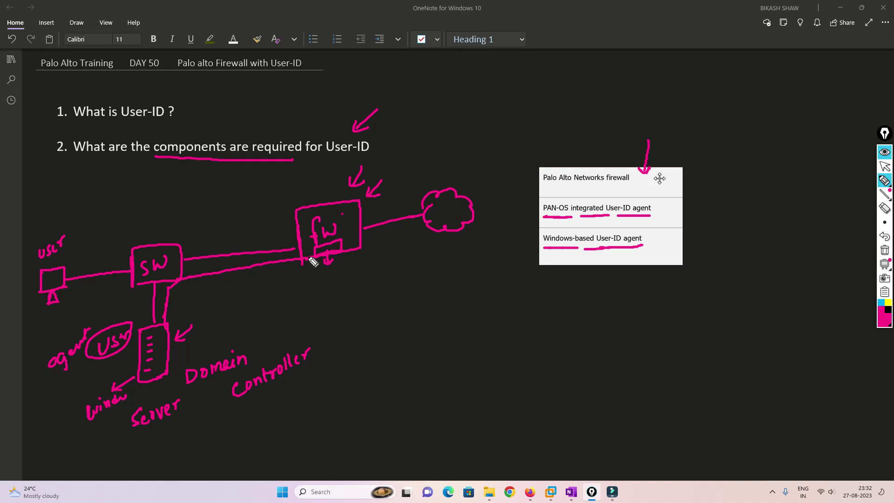
pyautogui.moveTo(191, 344)
pyautogui.mouseDown()
pyautogui.moveTo(176, 357)
pyautogui.moveTo(186, 357)
pyautogui.mouseUp()
pyautogui.moveTo(347, 255); pyautogui.dragTo(354, 260)
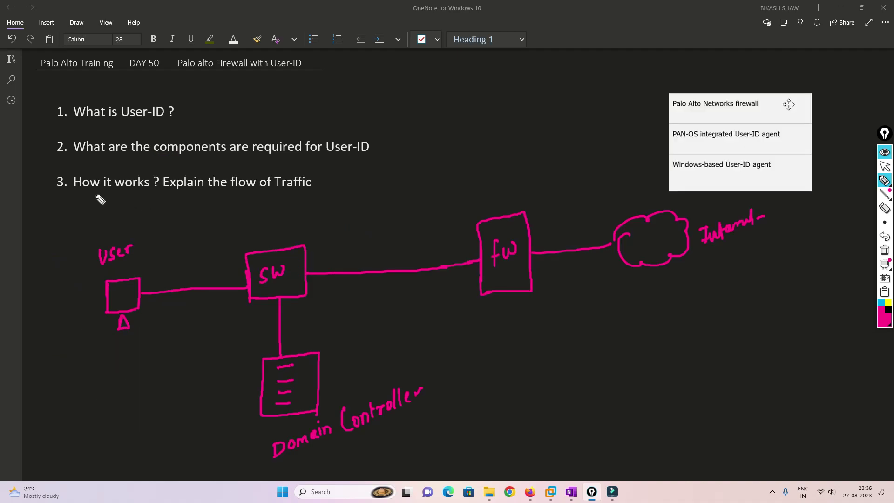
# Underline 'How it works? Explain the flow of Traffic', label the 'office User', and draw its traffic line.
pyautogui.moveTo(71, 194); pyautogui.dragTo(311, 191)
pyautogui.moveTo(331, 159); pyautogui.dragTo(326, 177)
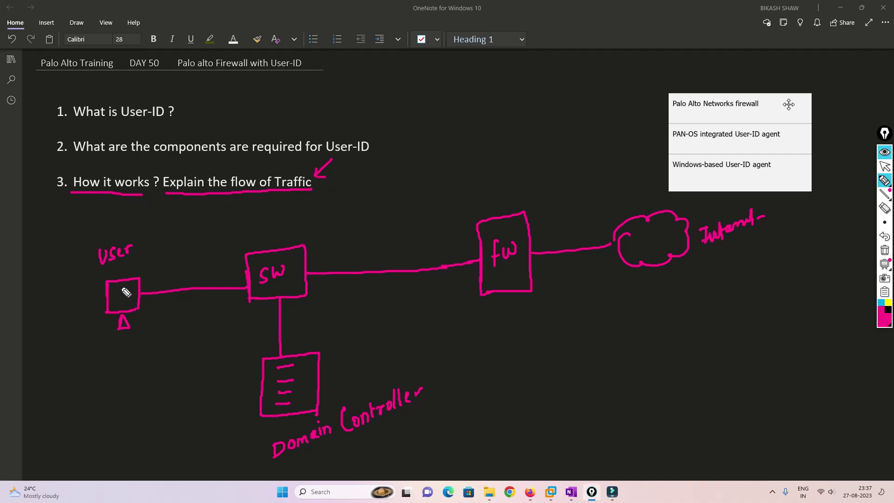
pyautogui.moveTo(56, 285)
pyautogui.mouseDown()
pyautogui.moveTo(62, 278)
pyautogui.moveTo(68, 288)
pyautogui.mouseUp()
pyautogui.moveTo(73, 268)
pyautogui.mouseDown()
pyautogui.moveTo(87, 276)
pyautogui.moveTo(128, 267)
pyautogui.mouseUp()
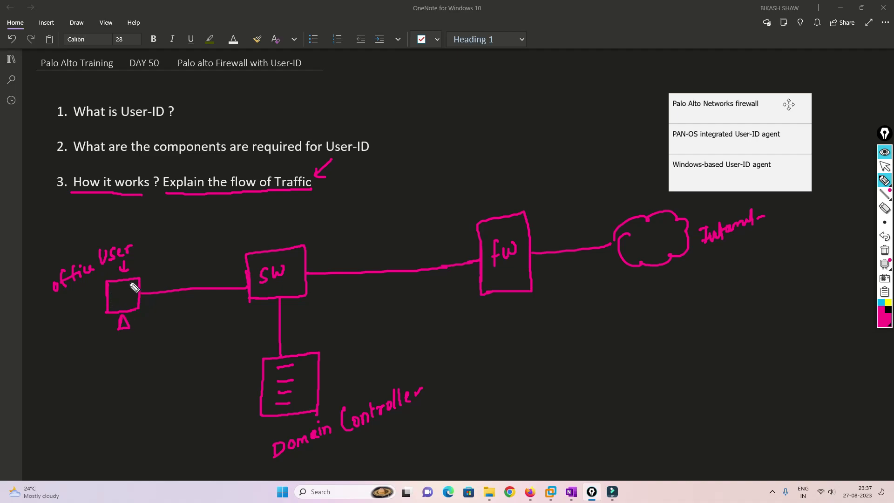
pyautogui.moveTo(142, 296); pyautogui.dragTo(232, 293)
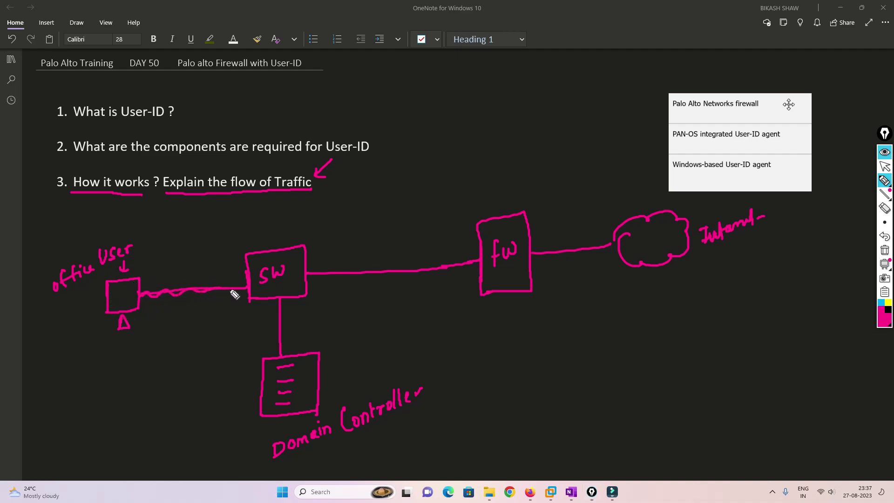
pyautogui.moveTo(280, 358); pyautogui.dragTo(280, 356)
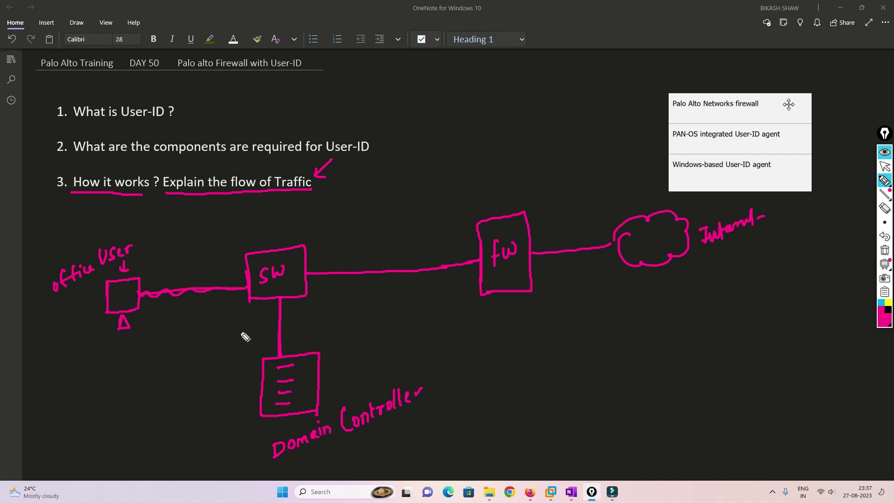
pyautogui.moveTo(141, 278)
pyautogui.mouseDown()
pyautogui.moveTo(201, 239)
pyautogui.moveTo(212, 252)
pyautogui.moveTo(198, 265)
pyautogui.moveTo(203, 258)
pyautogui.mouseUp()
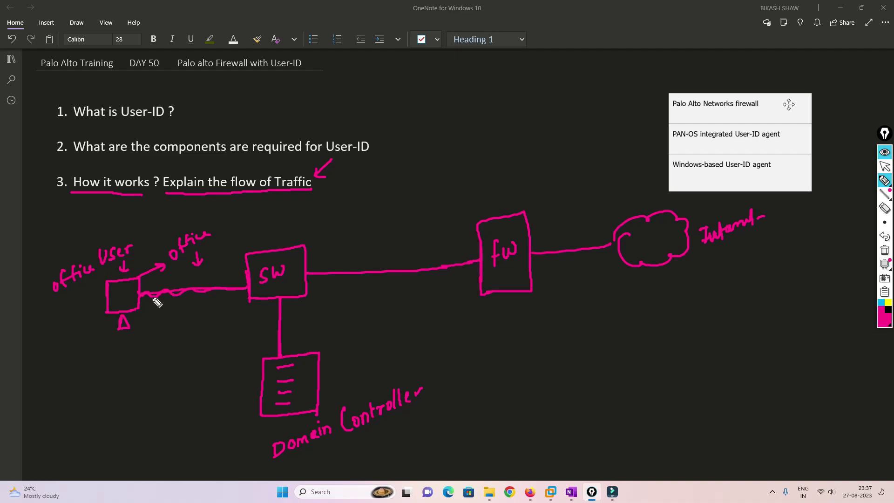
# Write notes below the user: org pc, wallpaper, app, software, admin.
pyautogui.click(46, 342)
pyautogui.moveTo(50, 345)
pyautogui.mouseDown()
pyautogui.moveTo(46, 337)
pyautogui.moveTo(65, 328)
pyautogui.moveTo(60, 361)
pyautogui.moveTo(65, 356)
pyautogui.mouseUp()
pyautogui.moveTo(52, 391)
pyautogui.mouseDown()
pyautogui.moveTo(58, 379)
pyautogui.moveTo(66, 384)
pyautogui.mouseUp()
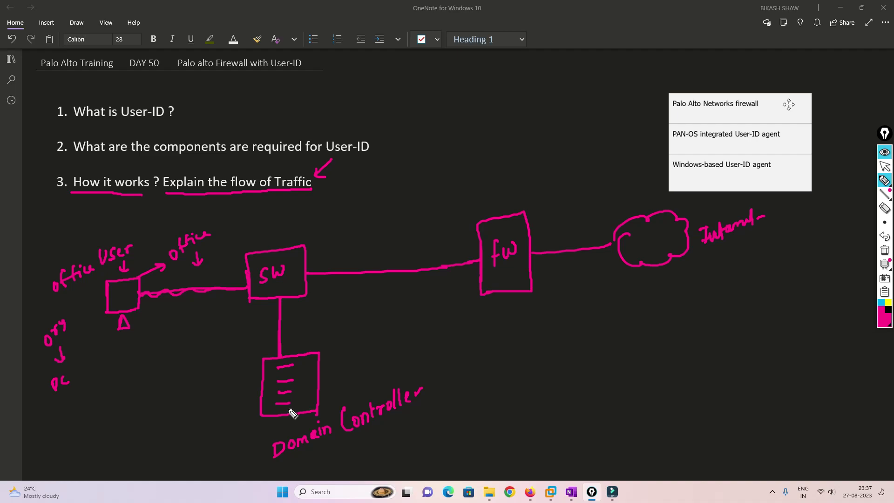
pyautogui.moveTo(51, 409)
pyautogui.mouseDown()
pyautogui.moveTo(60, 421)
pyautogui.moveTo(75, 402)
pyautogui.moveTo(112, 391)
pyautogui.moveTo(123, 372)
pyautogui.mouseUp()
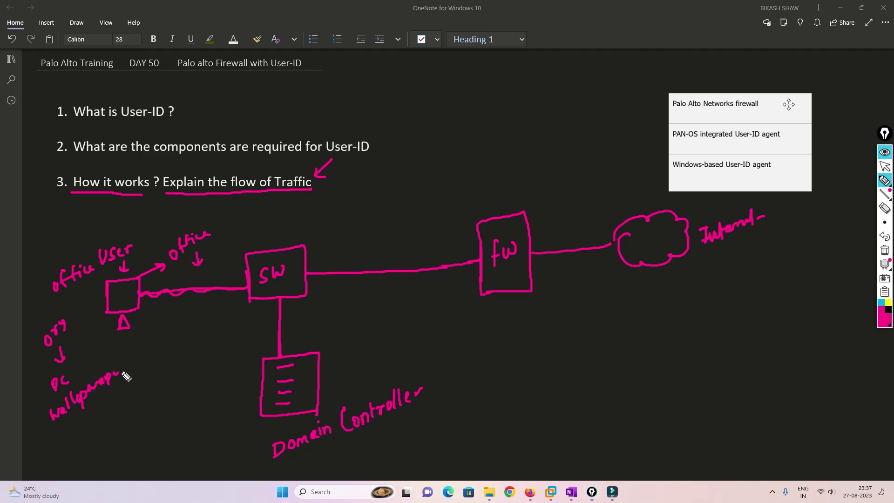
pyautogui.moveTo(113, 405)
pyautogui.mouseDown()
pyautogui.moveTo(131, 395)
pyautogui.moveTo(131, 418)
pyautogui.moveTo(163, 393)
pyautogui.mouseUp()
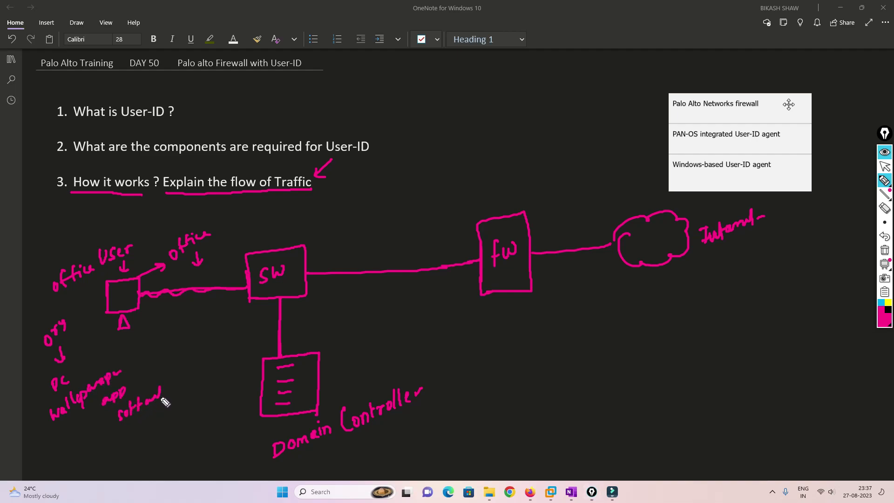
pyautogui.moveTo(146, 432); pyautogui.dragTo(187, 424)
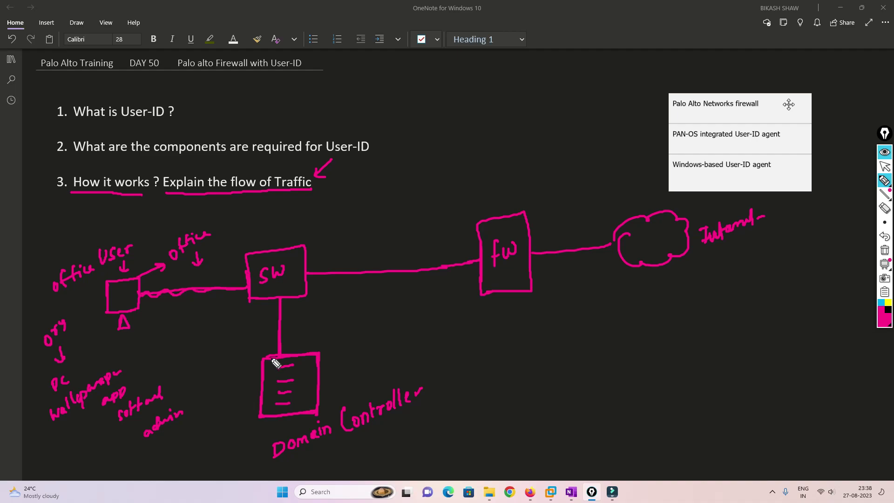
# Write 'LDAP', 'Server' and 'window' by the Domain Controller, add inner lines and a down arrow above it.
pyautogui.moveTo(356, 344)
pyautogui.mouseDown()
pyautogui.moveTo(364, 359)
pyautogui.moveTo(391, 350)
pyautogui.moveTo(398, 357)
pyautogui.mouseUp()
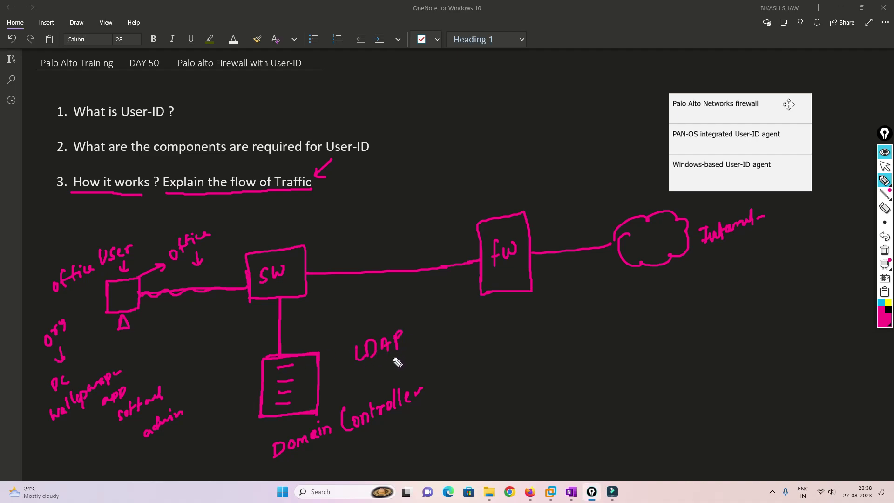
pyautogui.moveTo(441, 339)
pyautogui.mouseDown()
pyautogui.moveTo(441, 354)
pyautogui.moveTo(479, 337)
pyautogui.moveTo(481, 328)
pyautogui.moveTo(472, 359)
pyautogui.mouseUp()
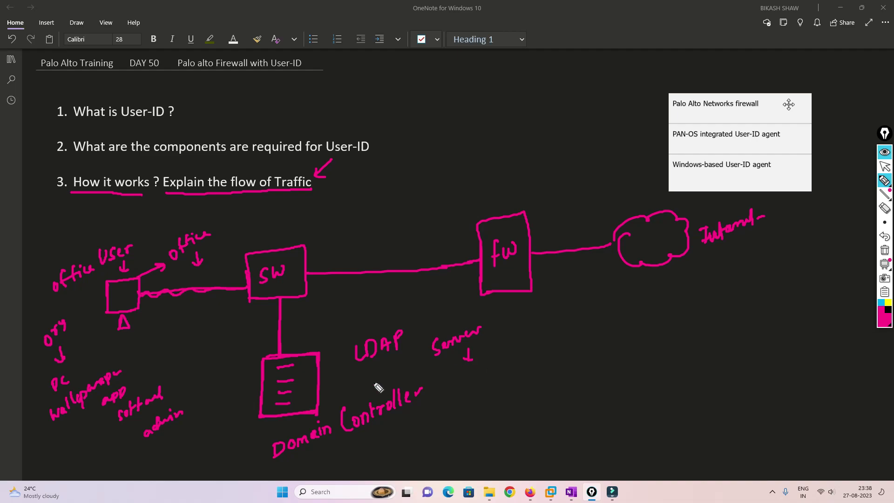
pyautogui.moveTo(324, 460)
pyautogui.mouseDown()
pyautogui.moveTo(330, 471)
pyautogui.moveTo(382, 449)
pyautogui.moveTo(394, 423)
pyautogui.mouseUp()
pyautogui.moveTo(390, 428); pyautogui.dragTo(398, 426)
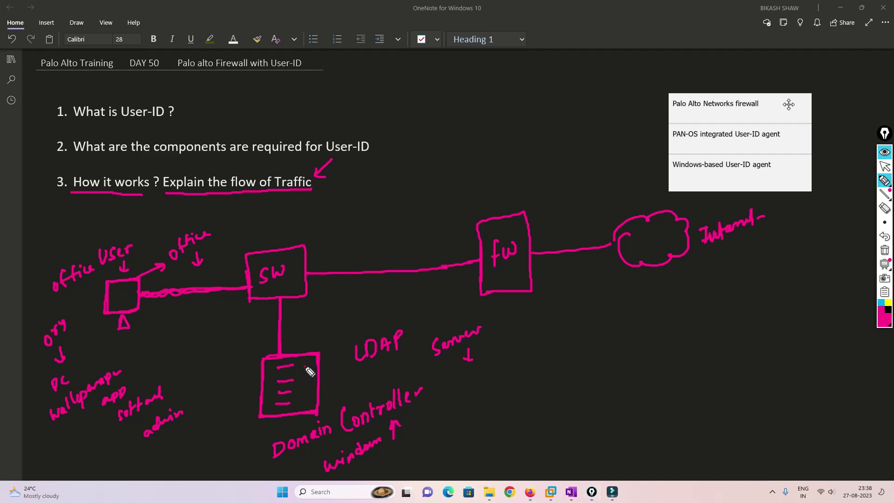
pyautogui.moveTo(304, 368); pyautogui.dragTo(308, 389)
pyautogui.moveTo(312, 327); pyautogui.dragTo(312, 347)
pyautogui.moveTo(308, 340); pyautogui.dragTo(317, 340)
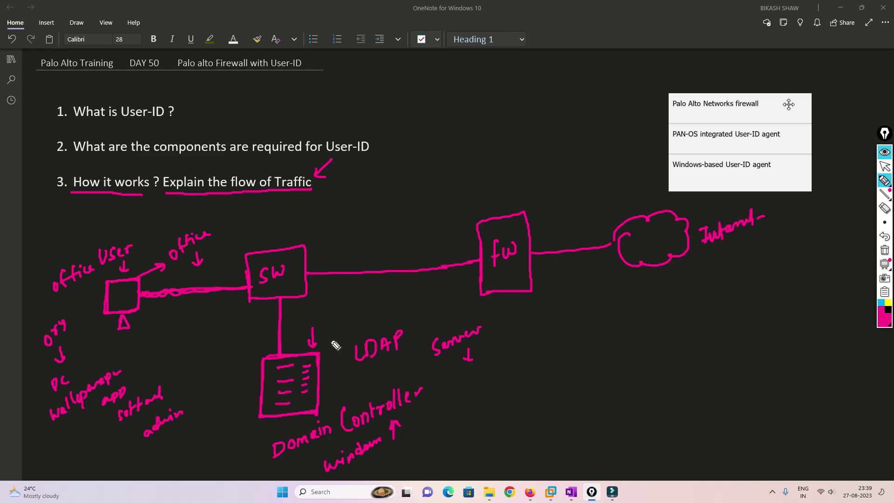
# Draw arrows out of the Domain Controller and add two numbered notes beside it.
pyautogui.moveTo(262, 366)
pyautogui.mouseDown()
pyautogui.moveTo(246, 358)
pyautogui.moveTo(257, 351)
pyautogui.mouseUp()
pyautogui.moveTo(213, 320)
pyautogui.mouseDown()
pyautogui.moveTo(208, 343)
pyautogui.moveTo(214, 321)
pyautogui.moveTo(240, 331)
pyautogui.moveTo(271, 317)
pyautogui.mouseUp()
pyautogui.moveTo(268, 368); pyautogui.dragTo(276, 371)
pyautogui.moveTo(219, 357)
pyautogui.mouseDown()
pyautogui.moveTo(219, 365)
pyautogui.moveTo(275, 335)
pyautogui.mouseUp()
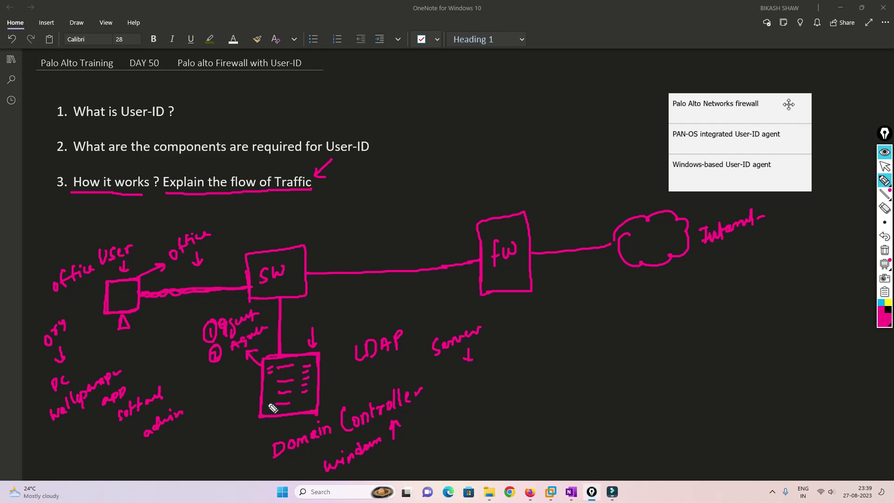
pyautogui.moveTo(259, 399); pyautogui.dragTo(247, 409)
pyautogui.moveTo(246, 400)
pyautogui.mouseDown()
pyautogui.moveTo(264, 426)
pyautogui.moveTo(298, 423)
pyautogui.moveTo(307, 432)
pyautogui.mouseUp()
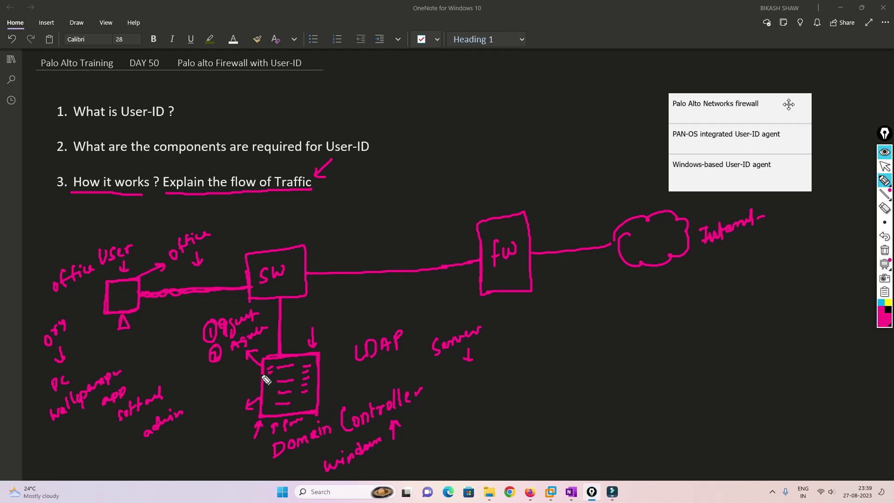
pyautogui.moveTo(260, 375); pyautogui.dragTo(258, 383)
# Write and circle 'User', trace the user–switch–firewall path, and write 'Username/group' by the firewall.
pyautogui.moveTo(218, 422); pyautogui.dragTo(240, 416)
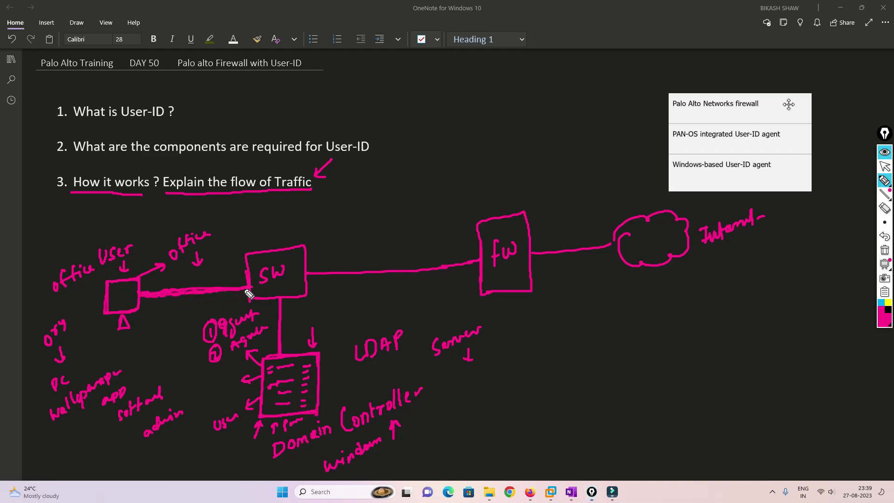
pyautogui.moveTo(282, 319)
pyautogui.mouseDown()
pyautogui.moveTo(281, 353)
pyautogui.moveTo(336, 386)
pyautogui.moveTo(348, 380)
pyautogui.mouseUp()
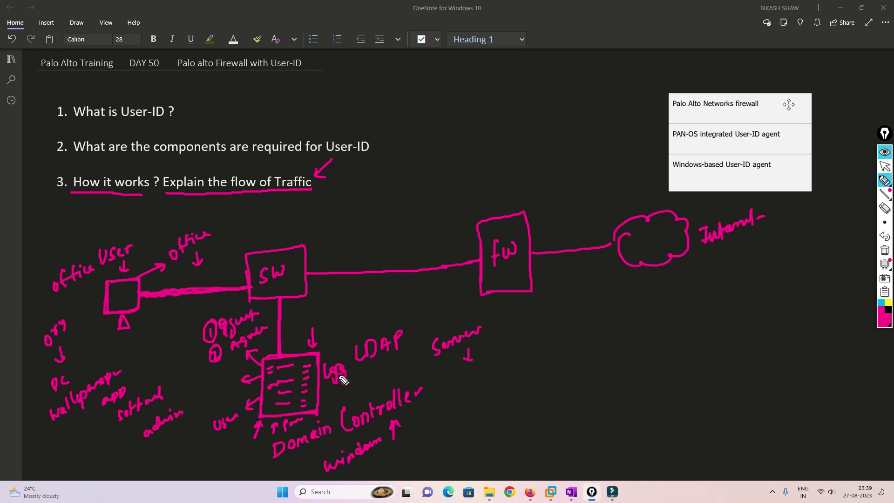
pyautogui.moveTo(230, 431)
pyautogui.mouseDown()
pyautogui.moveTo(213, 421)
pyautogui.moveTo(289, 423)
pyautogui.moveTo(347, 396)
pyautogui.mouseUp()
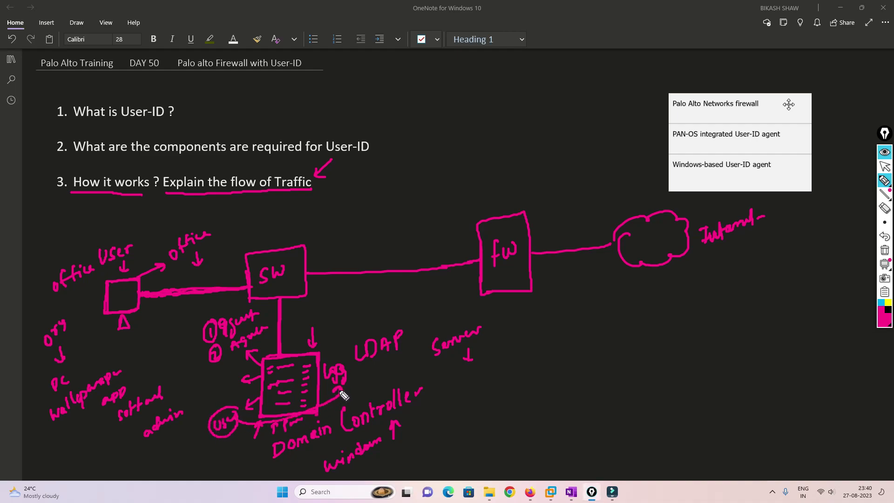
pyautogui.moveTo(307, 277); pyautogui.dragTo(488, 268)
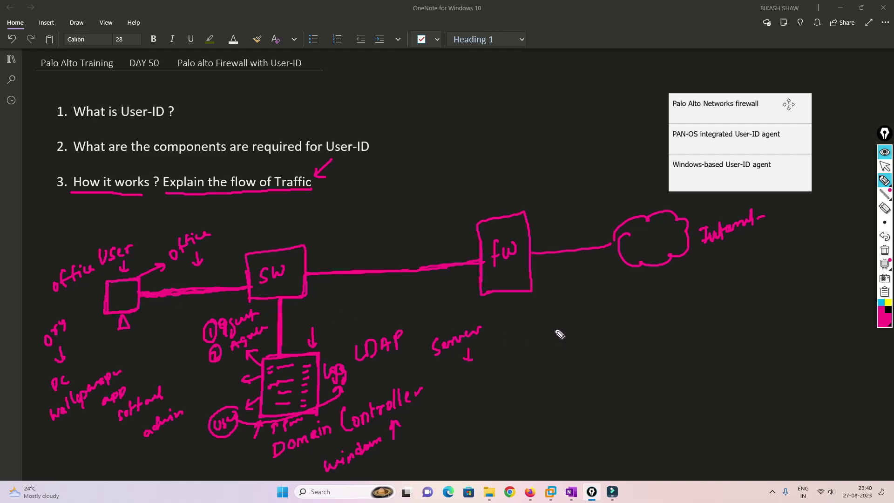
pyautogui.moveTo(552, 327)
pyautogui.mouseDown()
pyautogui.moveTo(582, 330)
pyautogui.moveTo(676, 294)
pyautogui.mouseUp()
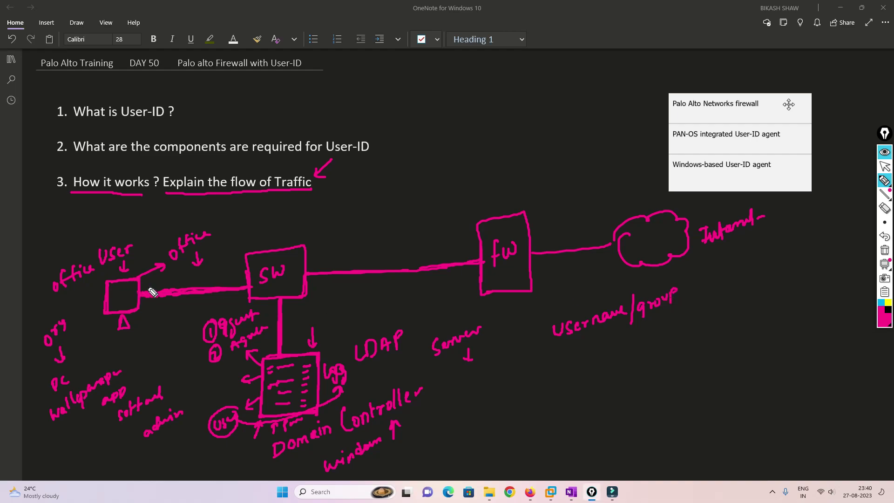
# Write 'Rule' above the firewall, underline 'Username/group', add 'IP addr' and bracket both.
pyautogui.moveTo(475, 120)
pyautogui.mouseDown()
pyautogui.moveTo(507, 123)
pyautogui.moveTo(526, 90)
pyautogui.moveTo(544, 107)
pyautogui.moveTo(587, 78)
pyautogui.mouseUp()
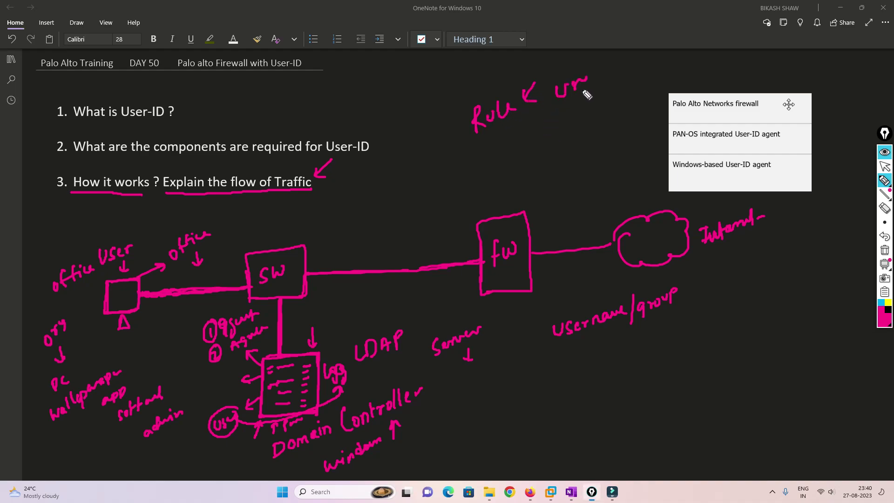
pyautogui.moveTo(571, 110)
pyautogui.mouseDown()
pyautogui.moveTo(571, 122)
pyautogui.moveTo(588, 98)
pyautogui.moveTo(619, 86)
pyautogui.moveTo(621, 96)
pyautogui.moveTo(634, 84)
pyautogui.mouseUp()
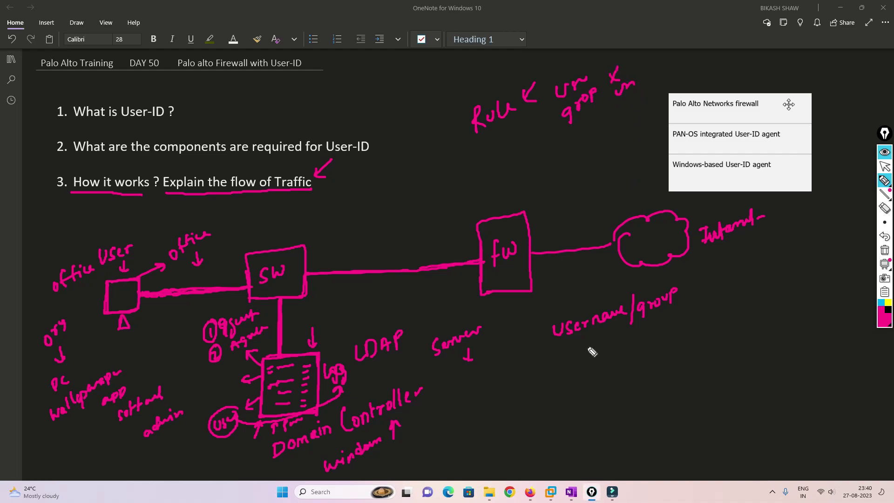
pyautogui.moveTo(560, 344); pyautogui.dragTo(697, 306)
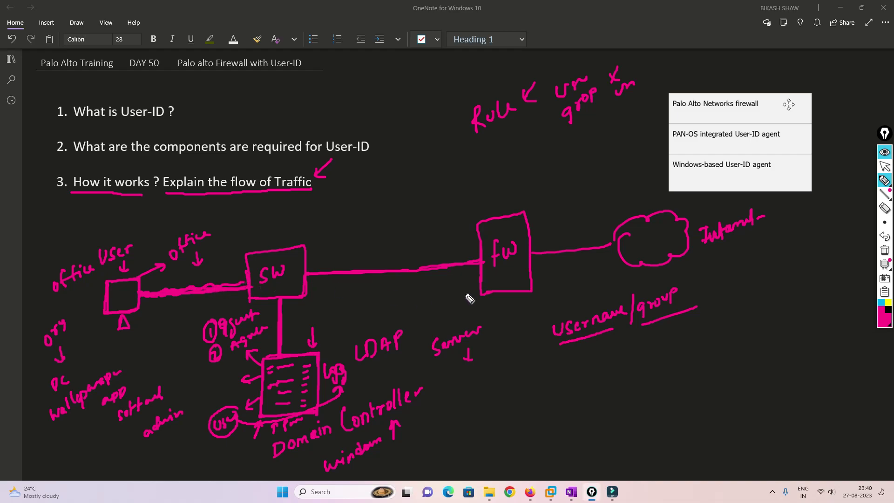
pyautogui.moveTo(613, 350)
pyautogui.mouseDown()
pyautogui.moveTo(610, 369)
pyautogui.moveTo(652, 344)
pyautogui.moveTo(669, 348)
pyautogui.mouseUp()
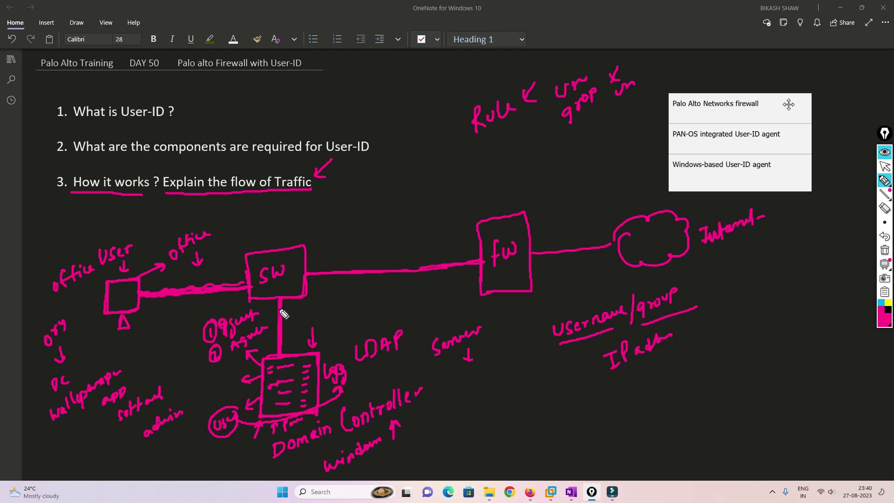
pyautogui.moveTo(711, 268); pyautogui.dragTo(711, 332)
pyautogui.moveTo(536, 316); pyautogui.dragTo(550, 386)
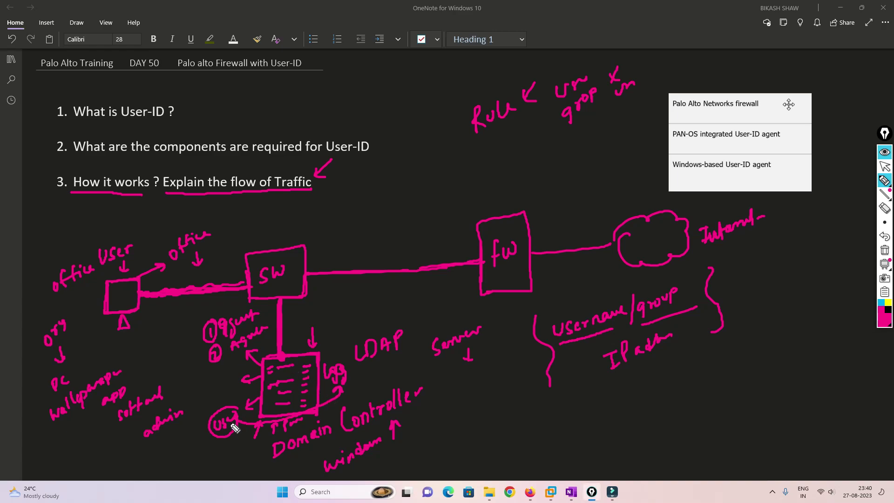
# Thicken the underlines, mark the firewall box, and add an arrow labelled 'Zone' above it.
pyautogui.moveTo(238, 420); pyautogui.dragTo(247, 421)
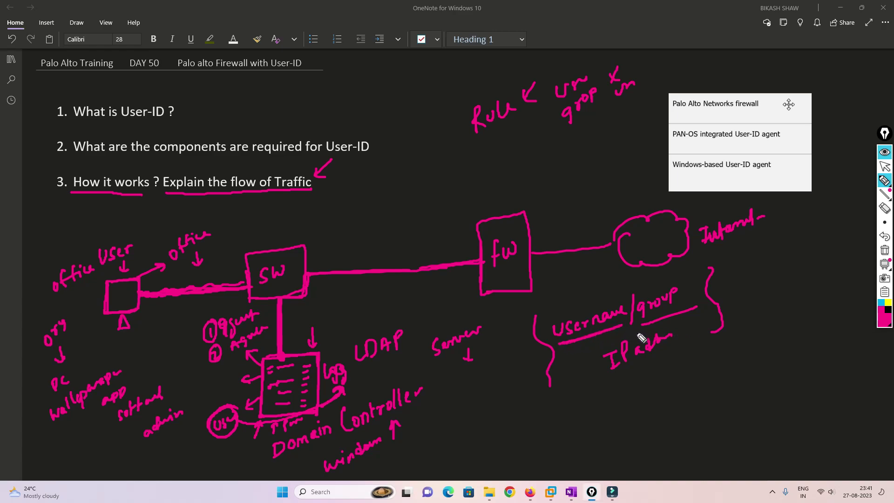
pyautogui.moveTo(632, 323); pyautogui.dragTo(700, 308)
pyautogui.moveTo(615, 377); pyautogui.dragTo(683, 349)
pyautogui.moveTo(484, 275)
pyautogui.mouseDown()
pyautogui.moveTo(531, 267)
pyautogui.moveTo(505, 280)
pyautogui.moveTo(517, 276)
pyautogui.mouseUp()
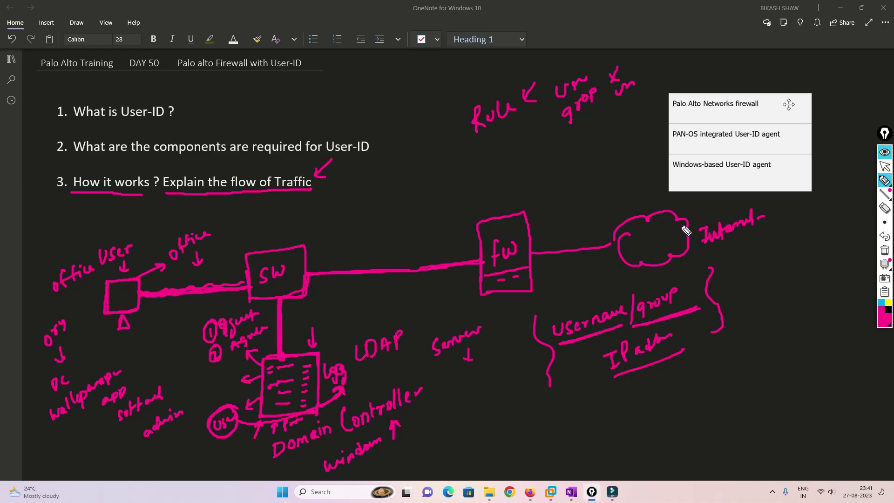
pyautogui.moveTo(499, 215)
pyautogui.mouseDown()
pyautogui.moveTo(494, 166)
pyautogui.moveTo(501, 176)
pyautogui.mouseUp()
pyautogui.moveTo(476, 139)
pyautogui.mouseDown()
pyautogui.moveTo(499, 145)
pyautogui.moveTo(522, 130)
pyautogui.mouseUp()
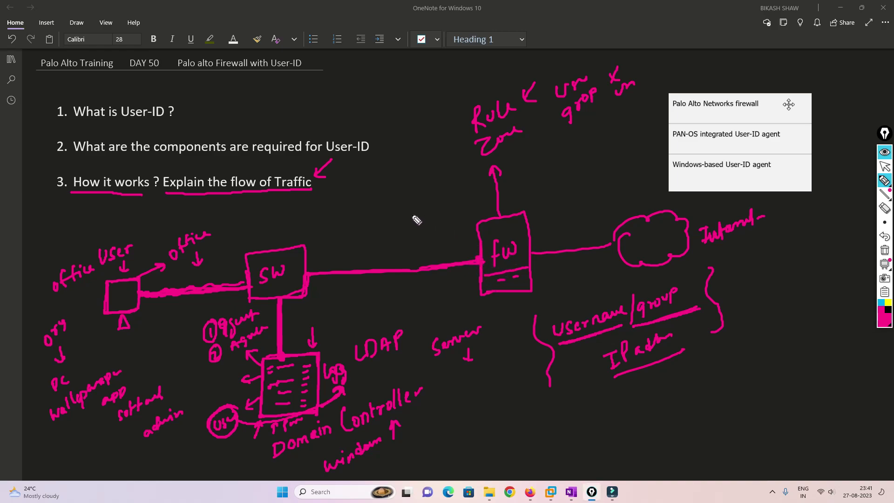
# Write 'S IP addr' over the switch–firewall link, draw the IP-to-Username loop arrow, and add 'Rule'.
pyautogui.moveTo(393, 211)
pyautogui.mouseDown()
pyautogui.moveTo(403, 224)
pyautogui.moveTo(448, 195)
pyautogui.mouseUp()
pyautogui.moveTo(384, 214)
pyautogui.mouseDown()
pyautogui.moveTo(375, 231)
pyautogui.moveTo(447, 209)
pyautogui.mouseUp()
pyautogui.moveTo(522, 251)
pyautogui.mouseDown()
pyautogui.moveTo(511, 293)
pyautogui.moveTo(521, 291)
pyautogui.mouseUp()
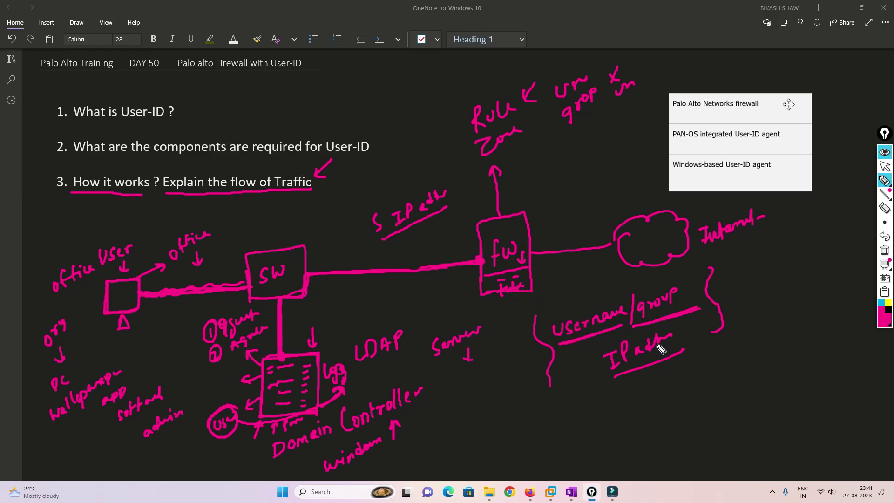
pyautogui.moveTo(686, 355)
pyautogui.mouseDown()
pyautogui.moveTo(664, 370)
pyautogui.moveTo(577, 386)
pyautogui.moveTo(581, 346)
pyautogui.mouseUp()
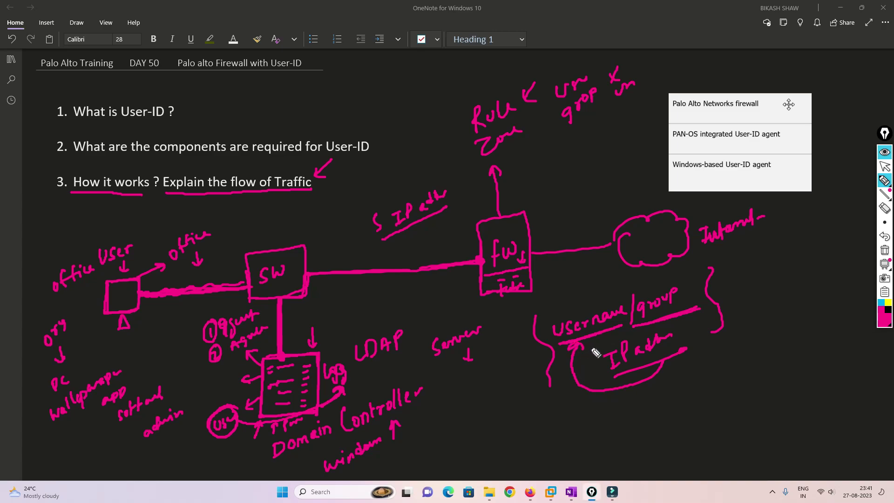
pyautogui.moveTo(564, 197)
pyautogui.mouseDown()
pyautogui.moveTo(551, 211)
pyautogui.moveTo(608, 187)
pyautogui.mouseUp()
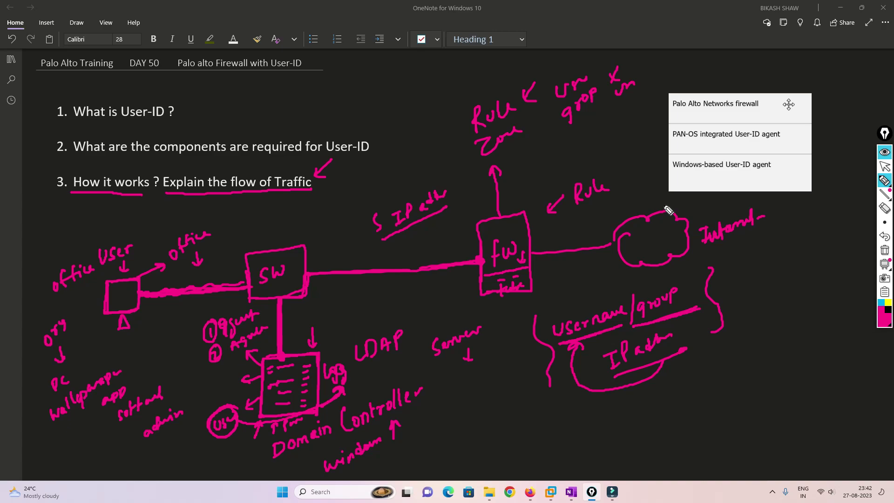
# Begin handwriting 'Allow' below the firewall-to-Internet line.
pyautogui.moveTo(565, 275)
pyautogui.mouseDown()
pyautogui.moveTo(587, 261)
pyautogui.moveTo(585, 286)
pyautogui.moveTo(605, 281)
pyautogui.mouseUp()
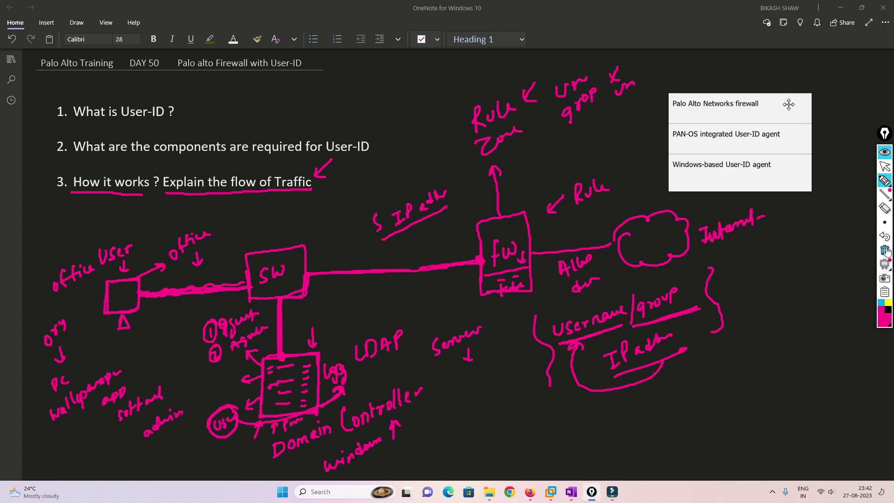
# Write circled steps 1–3 on the right, with an arrow to DC and 'User' for step 3.
pyautogui.moveTo(748, 260)
pyautogui.mouseDown()
pyautogui.moveTo(748, 275)
pyautogui.moveTo(736, 271)
pyautogui.moveTo(758, 255)
pyautogui.moveTo(791, 253)
pyautogui.moveTo(795, 269)
pyautogui.moveTo(840, 246)
pyautogui.moveTo(835, 256)
pyautogui.moveTo(811, 250)
pyautogui.moveTo(863, 238)
pyautogui.mouseUp()
pyautogui.moveTo(744, 304)
pyautogui.mouseDown()
pyautogui.moveTo(756, 318)
pyautogui.moveTo(736, 309)
pyautogui.moveTo(757, 321)
pyautogui.moveTo(755, 298)
pyautogui.moveTo(802, 284)
pyautogui.moveTo(810, 304)
pyautogui.moveTo(844, 269)
pyautogui.moveTo(837, 290)
pyautogui.moveTo(802, 322)
pyautogui.moveTo(840, 295)
pyautogui.moveTo(855, 304)
pyautogui.moveTo(824, 326)
pyautogui.mouseUp()
pyautogui.moveTo(819, 319)
pyautogui.mouseDown()
pyautogui.moveTo(831, 318)
pyautogui.moveTo(813, 349)
pyautogui.moveTo(837, 347)
pyautogui.mouseUp()
pyautogui.moveTo(758, 370)
pyautogui.mouseDown()
pyautogui.moveTo(760, 386)
pyautogui.moveTo(759, 366)
pyautogui.moveTo(814, 368)
pyautogui.moveTo(866, 334)
pyautogui.moveTo(871, 350)
pyautogui.moveTo(854, 367)
pyautogui.mouseUp()
pyautogui.moveTo(834, 376)
pyautogui.mouseDown()
pyautogui.moveTo(854, 395)
pyautogui.moveTo(856, 379)
pyautogui.moveTo(873, 379)
pyautogui.moveTo(848, 416)
pyautogui.moveTo(850, 407)
pyautogui.moveTo(856, 421)
pyautogui.moveTo(876, 401)
pyautogui.mouseUp()
# Write circled step 4 'agent → fw fetch' and the circled 5 below the diagram.
pyautogui.moveTo(783, 450)
pyautogui.mouseDown()
pyautogui.moveTo(784, 471)
pyautogui.moveTo(771, 440)
pyautogui.mouseUp()
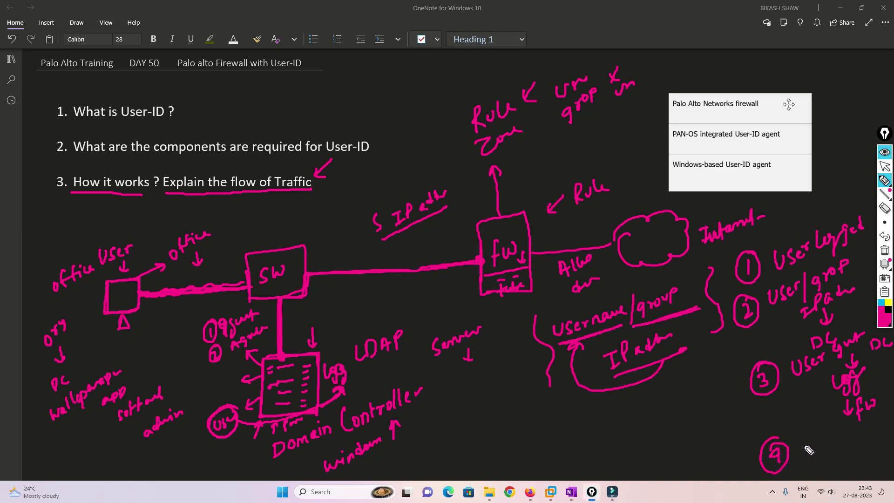
pyautogui.moveTo(809, 442)
pyautogui.mouseDown()
pyautogui.moveTo(806, 463)
pyautogui.moveTo(819, 446)
pyautogui.moveTo(834, 451)
pyautogui.mouseUp()
pyautogui.moveTo(829, 440)
pyautogui.mouseDown()
pyautogui.moveTo(862, 438)
pyautogui.moveTo(881, 424)
pyautogui.moveTo(871, 461)
pyautogui.moveTo(859, 469)
pyautogui.mouseUp()
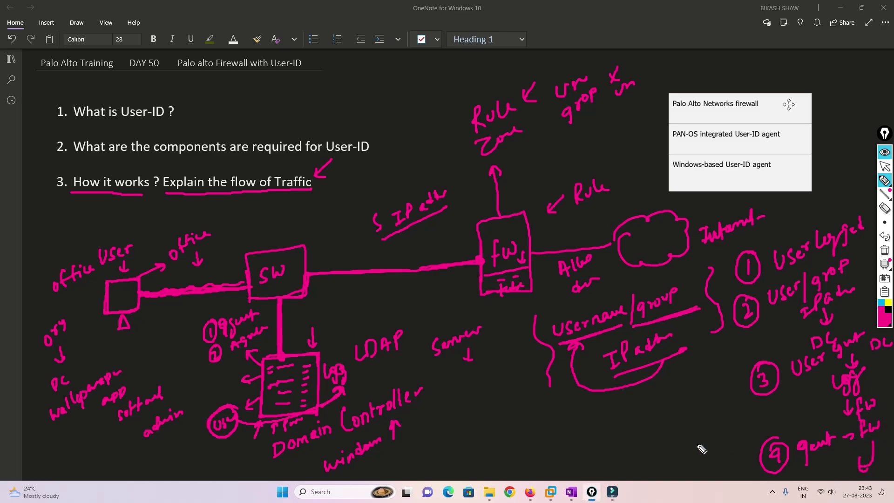
pyautogui.moveTo(518, 401); pyautogui.dragTo(516, 424)
pyautogui.moveTo(518, 400)
pyautogui.mouseDown()
pyautogui.moveTo(531, 400)
pyautogui.moveTo(521, 395)
pyautogui.mouseUp()
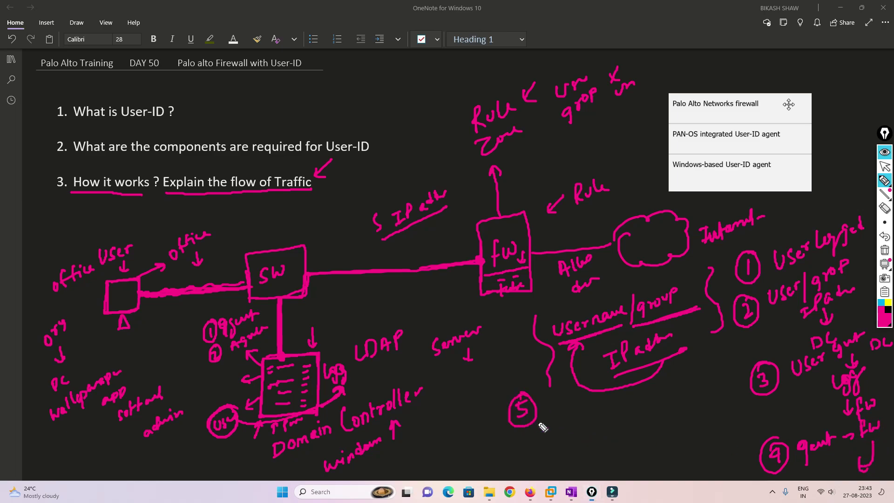
pyautogui.moveTo(821, 471); pyautogui.dragTo(863, 467)
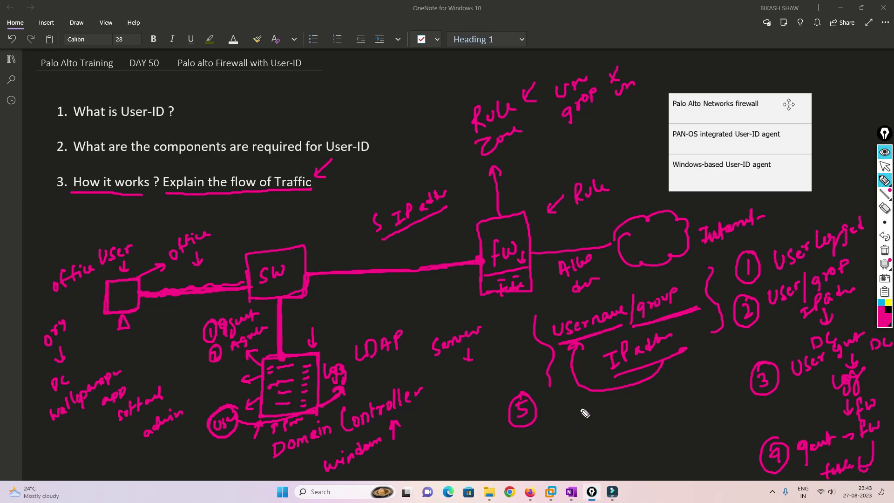
pyautogui.moveTo(795, 444); pyautogui.dragTo(801, 451)
# Write 'User → fw Policy' as step 5.
pyautogui.moveTo(553, 406)
pyautogui.mouseDown()
pyautogui.moveTo(602, 411)
pyautogui.moveTo(637, 408)
pyautogui.moveTo(642, 396)
pyautogui.moveTo(709, 396)
pyautogui.moveTo(809, 417)
pyautogui.moveTo(821, 463)
pyautogui.mouseUp()
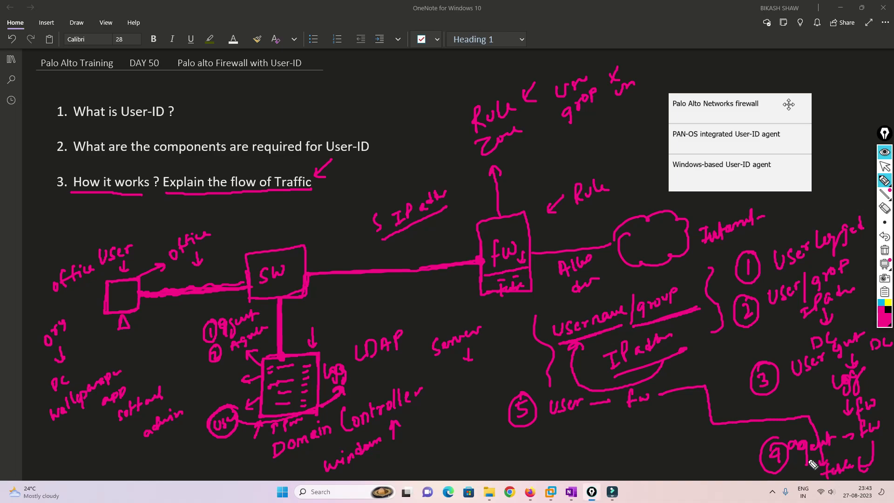
pyautogui.moveTo(580, 427); pyautogui.dragTo(582, 451)
pyautogui.moveTo(581, 429); pyautogui.dragTo(597, 440)
pyautogui.moveTo(606, 425)
pyautogui.mouseDown()
pyautogui.moveTo(629, 455)
pyautogui.moveTo(673, 442)
pyautogui.moveTo(682, 422)
pyautogui.moveTo(689, 431)
pyautogui.moveTo(676, 455)
pyautogui.moveTo(708, 458)
pyautogui.mouseUp()
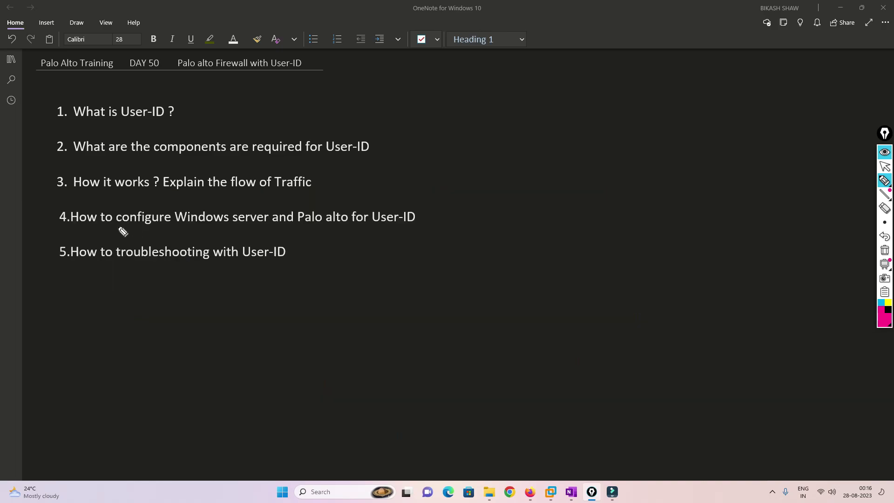
# Underline agenda items 4 and 5, then clear all ink from the screen.
pyautogui.moveTo(84, 228); pyautogui.dragTo(355, 226)
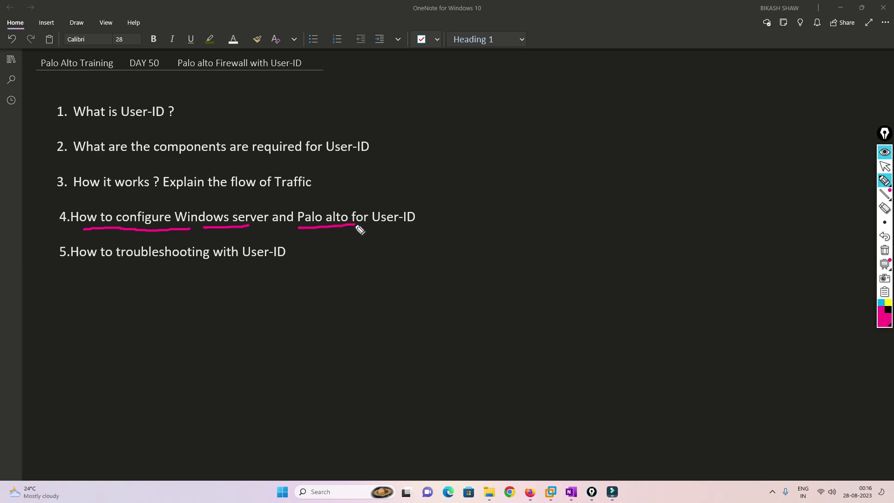
pyautogui.moveTo(421, 180)
pyautogui.mouseDown()
pyautogui.moveTo(399, 201)
pyautogui.moveTo(413, 199)
pyautogui.mouseUp()
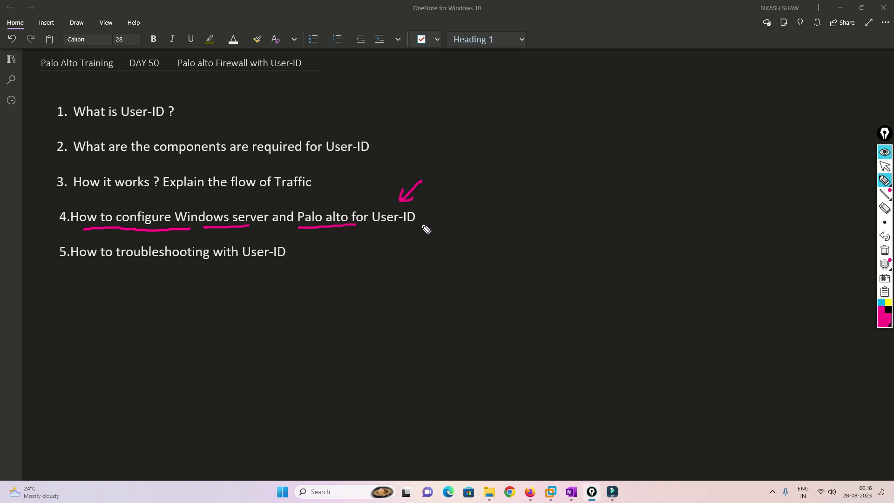
pyautogui.moveTo(98, 264)
pyautogui.mouseDown()
pyautogui.moveTo(138, 271)
pyautogui.moveTo(228, 264)
pyautogui.mouseUp()
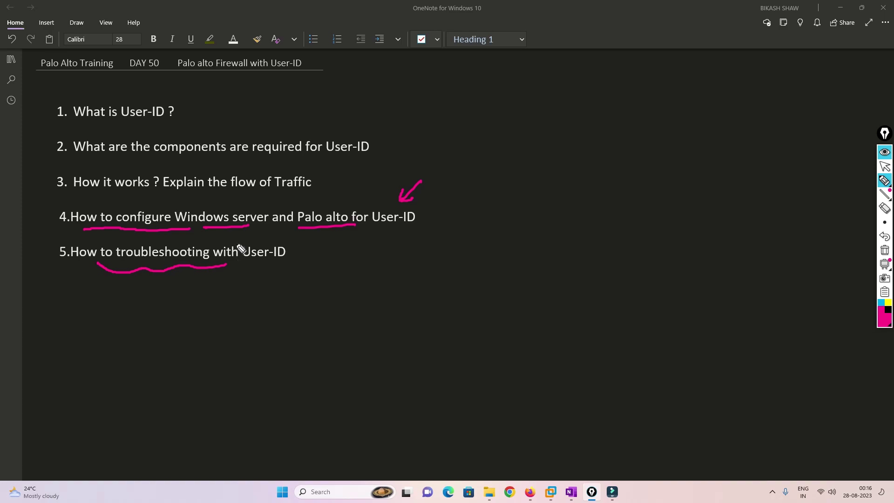
pyautogui.click(884, 252)
pyautogui.click(883, 166)
pyautogui.click(530, 492)
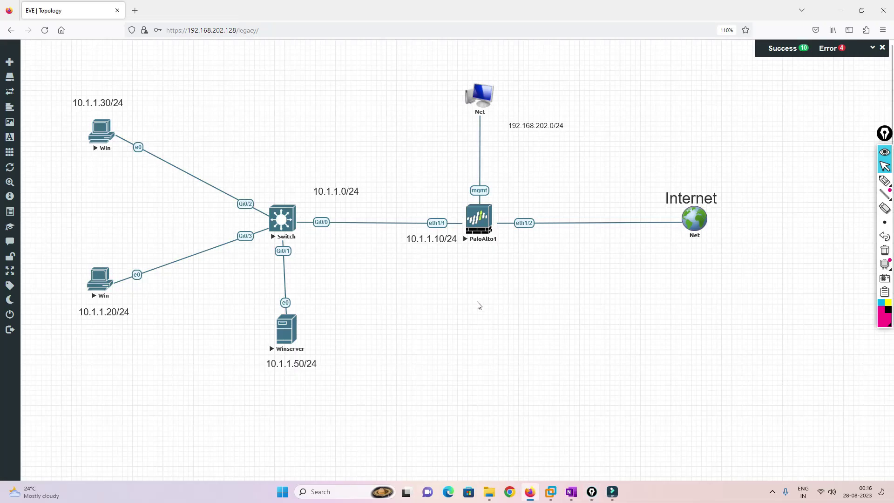
pyautogui.moveTo(885, 181)
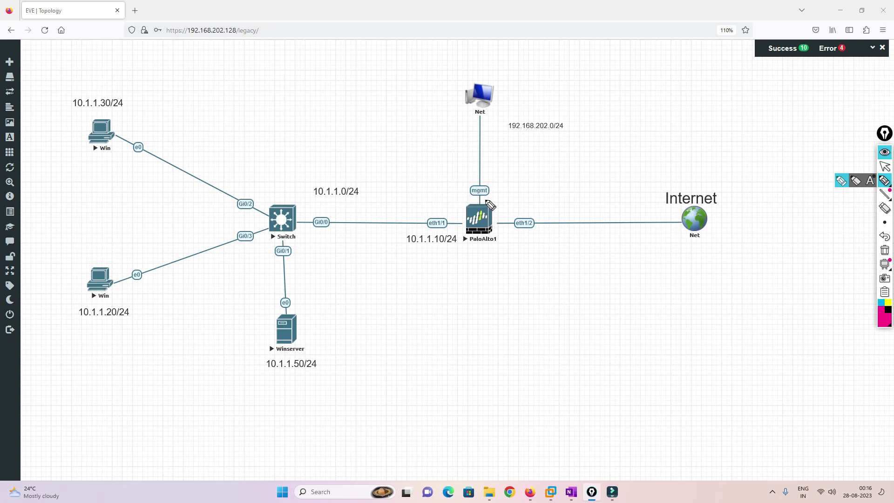
pyautogui.moveTo(491, 201)
pyautogui.mouseDown()
pyautogui.moveTo(457, 207)
pyautogui.moveTo(465, 247)
pyautogui.moveTo(504, 233)
pyautogui.moveTo(463, 196)
pyautogui.mouseUp()
pyautogui.moveTo(370, 192)
pyautogui.mouseDown()
pyautogui.moveTo(400, 199)
pyautogui.moveTo(414, 175)
pyautogui.moveTo(429, 175)
pyautogui.mouseUp()
pyautogui.moveTo(539, 182)
pyautogui.mouseDown()
pyautogui.moveTo(538, 192)
pyautogui.moveTo(567, 177)
pyautogui.moveTo(579, 185)
pyautogui.moveTo(587, 173)
pyautogui.moveTo(586, 184)
pyautogui.mouseUp()
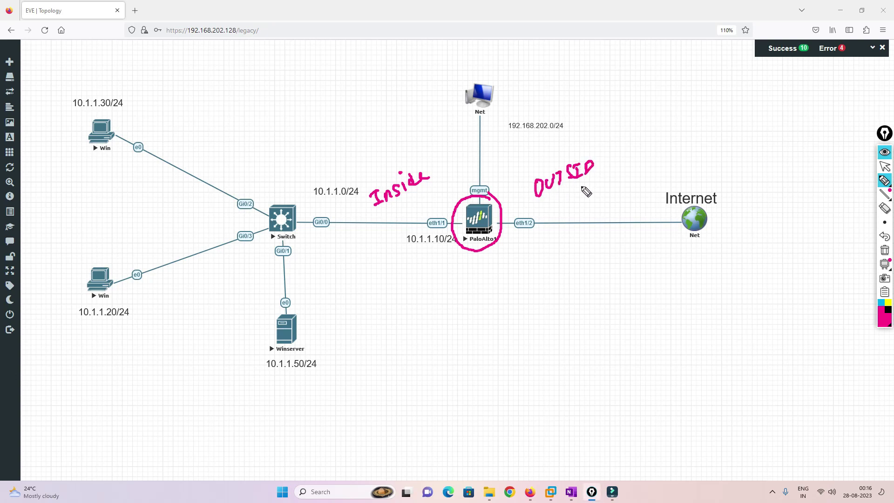
pyautogui.moveTo(507, 226); pyautogui.dragTo(687, 225)
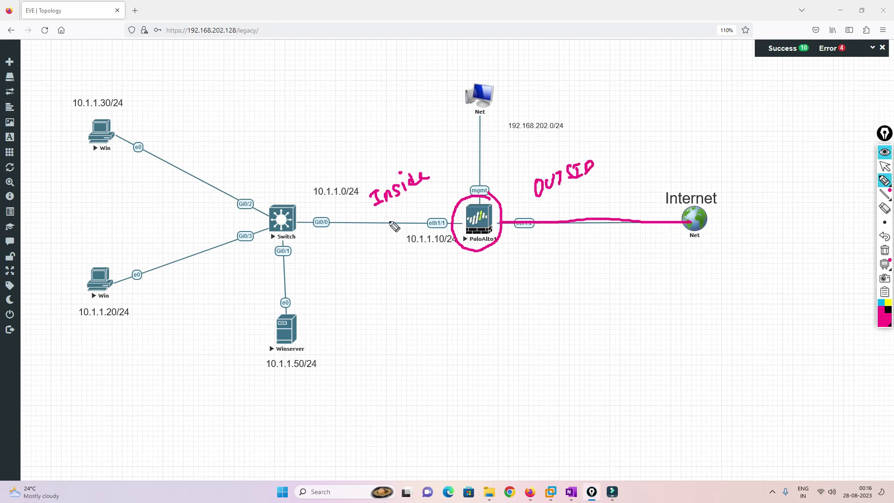
pyautogui.moveTo(456, 222); pyautogui.dragTo(296, 221)
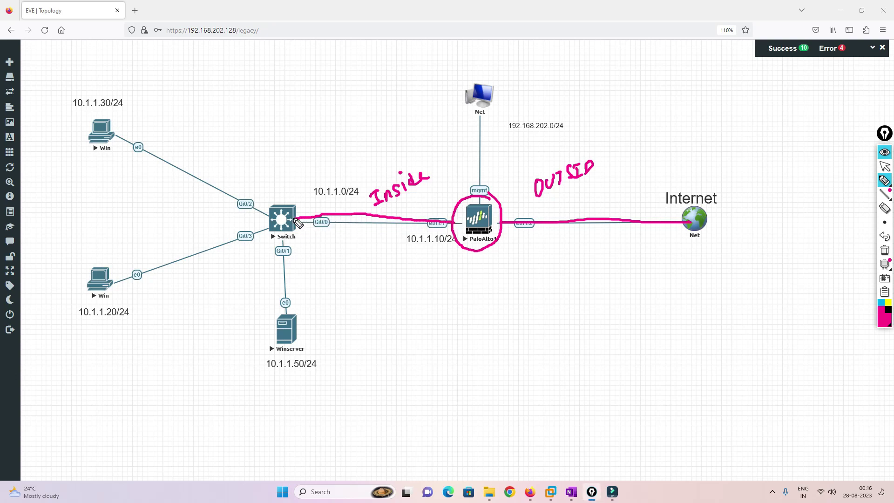
pyautogui.moveTo(118, 112)
pyautogui.mouseDown()
pyautogui.moveTo(99, 109)
pyautogui.moveTo(115, 154)
pyautogui.moveTo(120, 113)
pyautogui.mouseUp()
pyautogui.moveTo(98, 257); pyautogui.dragTo(86, 279)
pyautogui.moveTo(119, 125); pyautogui.dragTo(143, 123)
pyautogui.moveTo(108, 257); pyautogui.dragTo(133, 243)
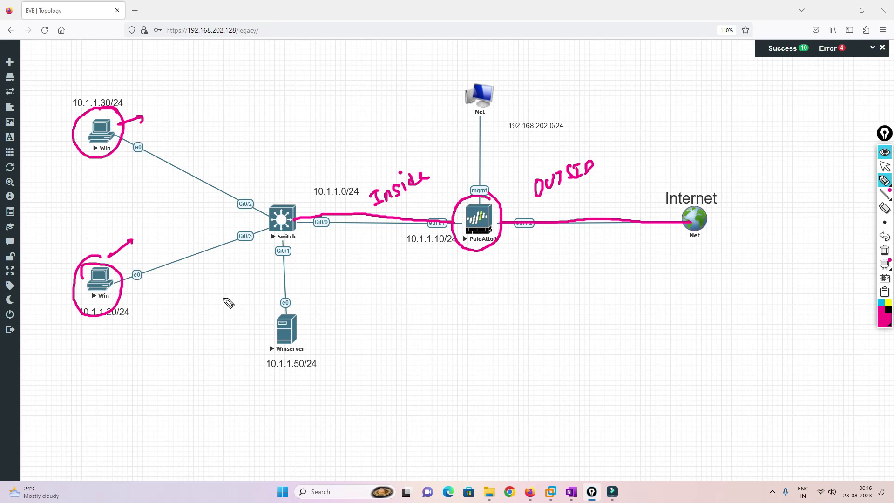
pyautogui.moveTo(311, 297)
pyautogui.mouseDown()
pyautogui.moveTo(263, 314)
pyautogui.moveTo(286, 362)
pyautogui.moveTo(322, 311)
pyautogui.moveTo(322, 320)
pyautogui.mouseUp()
pyautogui.moveTo(112, 285)
pyautogui.mouseDown()
pyautogui.moveTo(291, 219)
pyautogui.moveTo(494, 222)
pyautogui.mouseUp()
pyautogui.moveTo(284, 252)
pyautogui.mouseDown()
pyautogui.moveTo(286, 297)
pyautogui.moveTo(373, 228)
pyautogui.moveTo(465, 229)
pyautogui.mouseUp()
pyautogui.moveTo(287, 311); pyautogui.dragTo(300, 306)
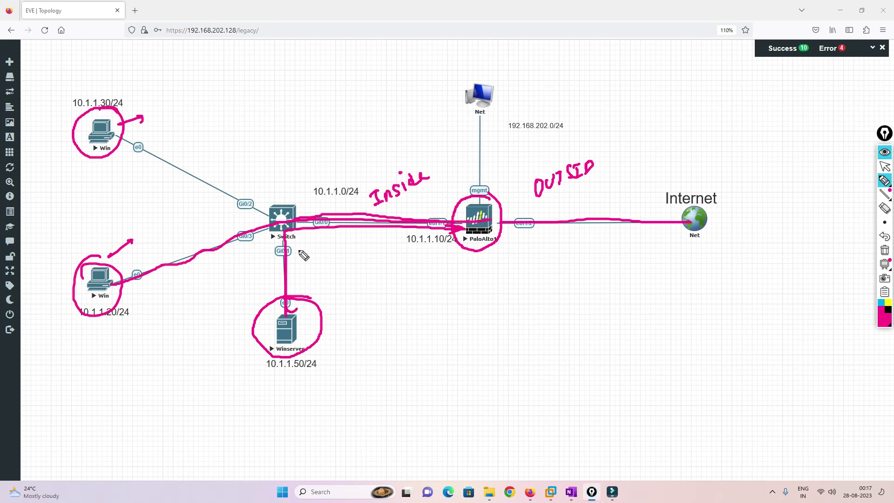
# Clear old ink, then annotate the topology with 'IP addr' and 'windows Domain Controller' beside Winserver.
pyautogui.click(883, 251)
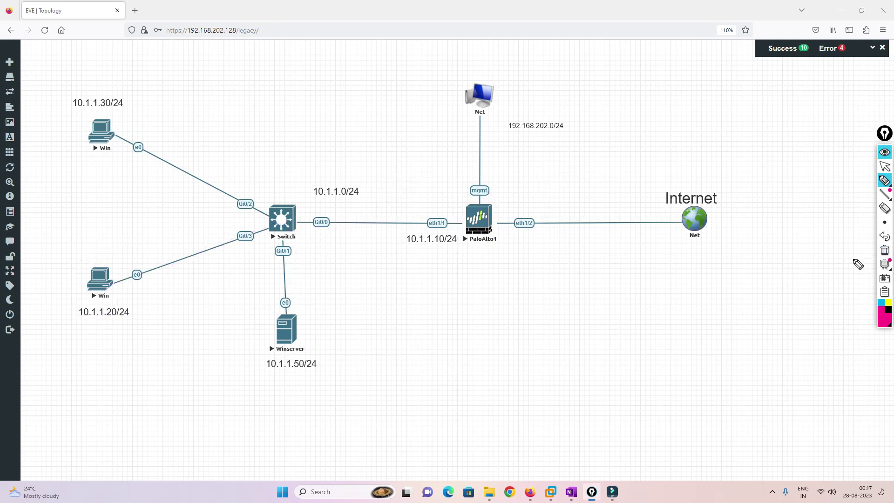
pyautogui.moveTo(490, 298)
pyautogui.mouseDown()
pyautogui.moveTo(486, 257)
pyautogui.moveTo(497, 261)
pyautogui.mouseUp()
pyautogui.moveTo(305, 139)
pyautogui.mouseDown()
pyautogui.moveTo(336, 145)
pyautogui.moveTo(375, 112)
pyautogui.mouseUp()
pyautogui.moveTo(103, 183); pyautogui.dragTo(109, 167)
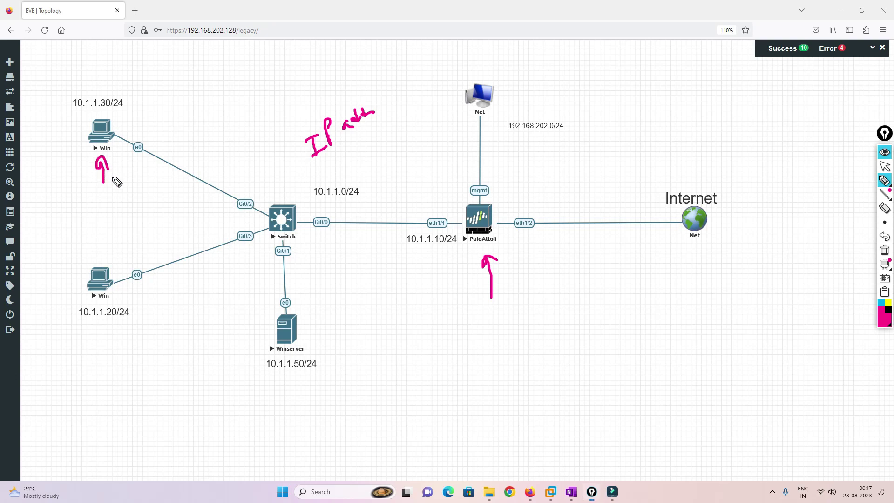
pyautogui.moveTo(108, 229); pyautogui.dragTo(114, 245)
pyautogui.moveTo(313, 276)
pyautogui.mouseDown()
pyautogui.moveTo(305, 296)
pyautogui.moveTo(315, 299)
pyautogui.mouseUp()
pyautogui.moveTo(304, 334)
pyautogui.mouseDown()
pyautogui.moveTo(391, 317)
pyautogui.moveTo(412, 298)
pyautogui.mouseUp()
pyautogui.click(373, 306)
pyautogui.moveTo(389, 326)
pyautogui.mouseDown()
pyautogui.moveTo(426, 314)
pyautogui.moveTo(421, 322)
pyautogui.moveTo(452, 299)
pyautogui.mouseUp()
pyautogui.moveTo(431, 331); pyautogui.dragTo(446, 331)
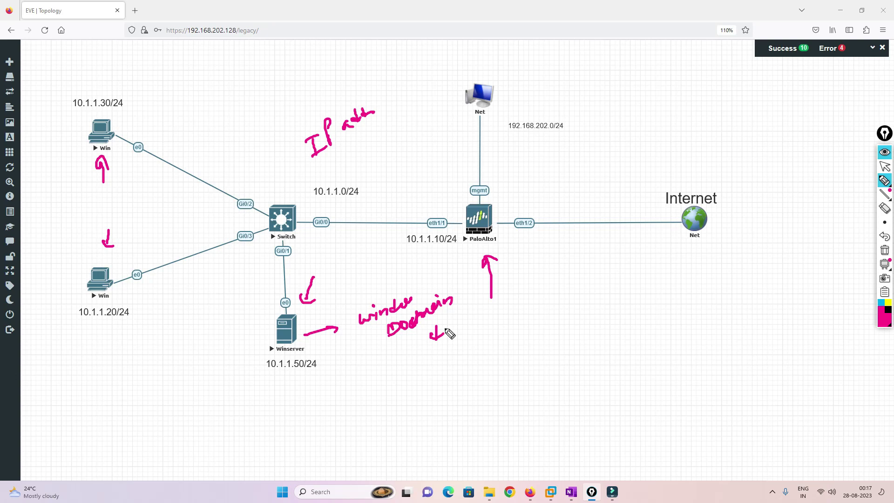
pyautogui.moveTo(440, 354)
pyautogui.mouseDown()
pyautogui.moveTo(446, 367)
pyautogui.moveTo(476, 328)
pyautogui.moveTo(502, 325)
pyautogui.mouseUp()
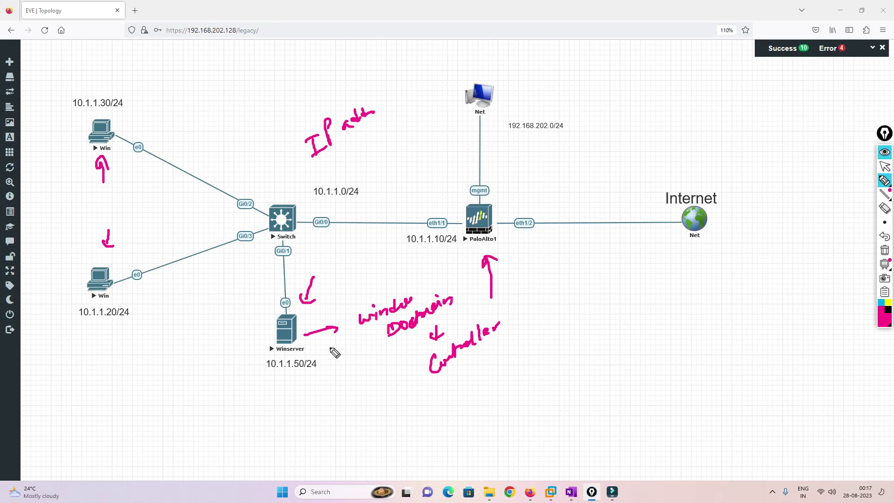
# Circle PaloAlto1 and the Net cloud, drawing arrows to the management port and local PC.
pyautogui.moveTo(303, 320); pyautogui.dragTo(338, 310)
pyautogui.moveTo(314, 343)
pyautogui.mouseDown()
pyautogui.moveTo(341, 356)
pyautogui.moveTo(336, 363)
pyautogui.mouseUp()
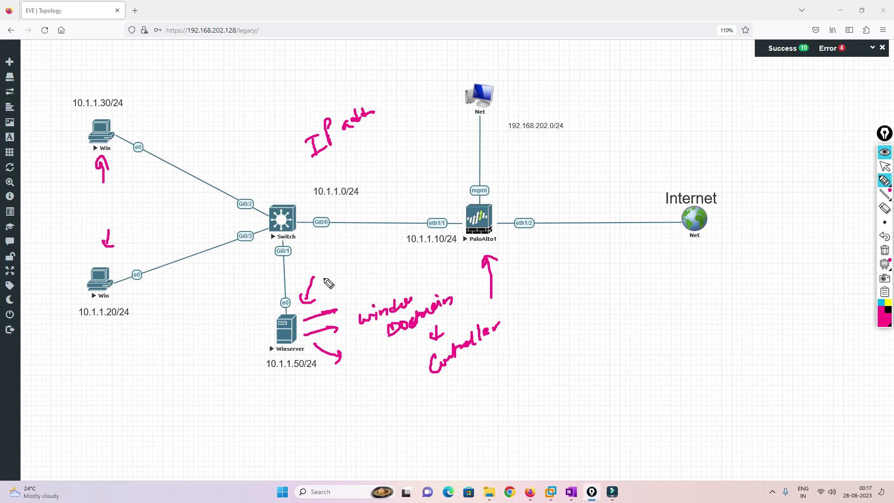
pyautogui.moveTo(508, 188)
pyautogui.mouseDown()
pyautogui.moveTo(524, 190)
pyautogui.moveTo(493, 138)
pyautogui.mouseUp()
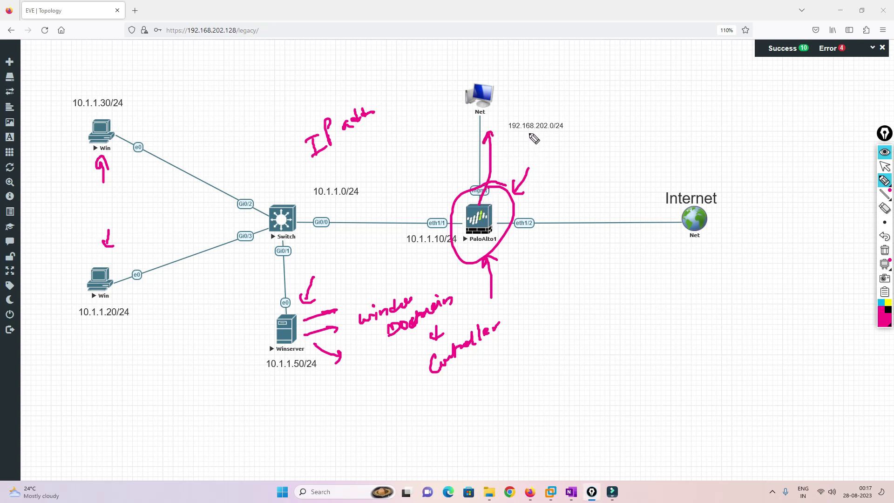
pyautogui.moveTo(499, 80)
pyautogui.mouseDown()
pyautogui.moveTo(463, 88)
pyautogui.moveTo(537, 102)
pyautogui.moveTo(577, 82)
pyautogui.moveTo(521, 66)
pyautogui.mouseUp()
pyautogui.moveTo(472, 81); pyautogui.dragTo(438, 196)
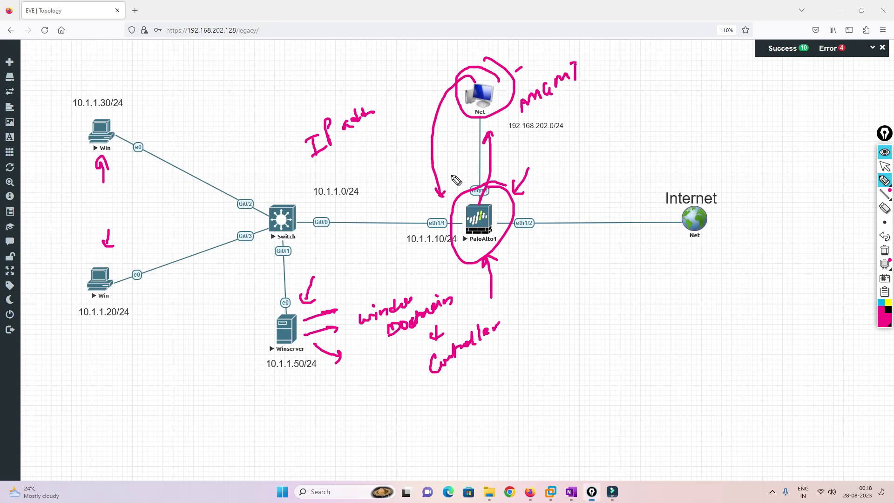
pyautogui.moveTo(515, 95); pyautogui.dragTo(690, 61)
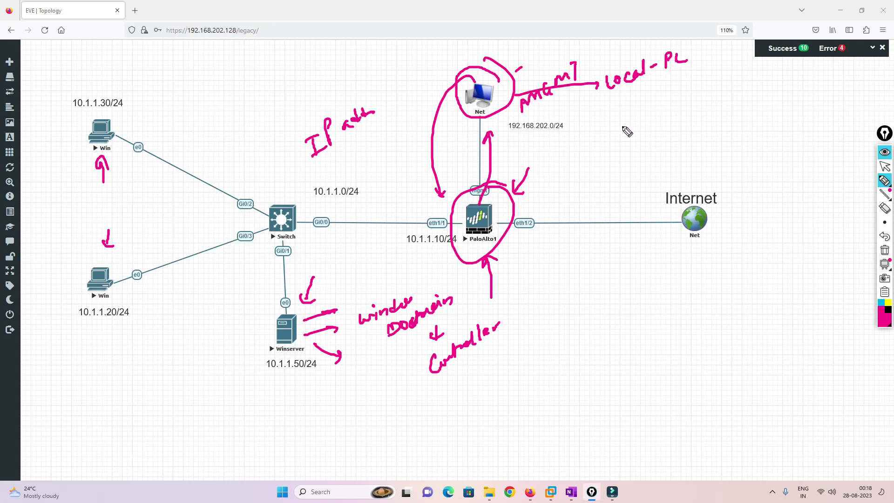
pyautogui.moveTo(550, 189); pyautogui.dragTo(507, 207)
pyautogui.moveTo(238, 307); pyautogui.dragTo(266, 311)
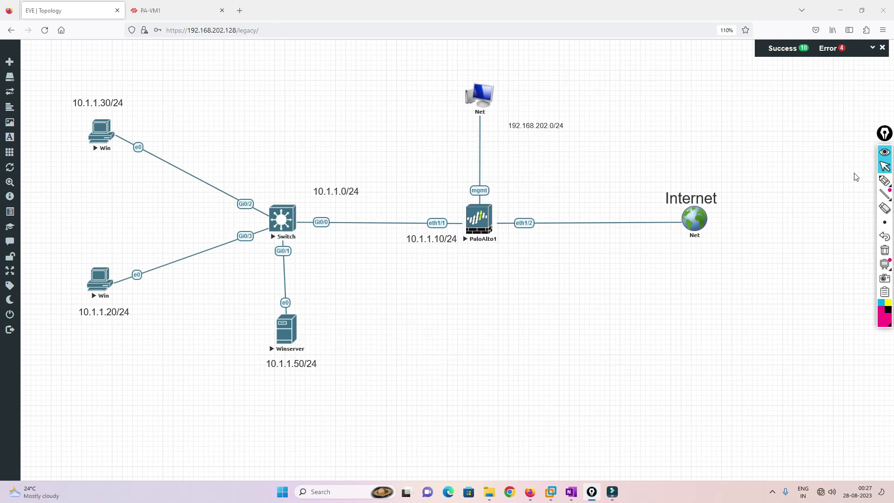
# Open the Winserver console and launch Active Directory Users and Computers.
pyautogui.click(291, 335)
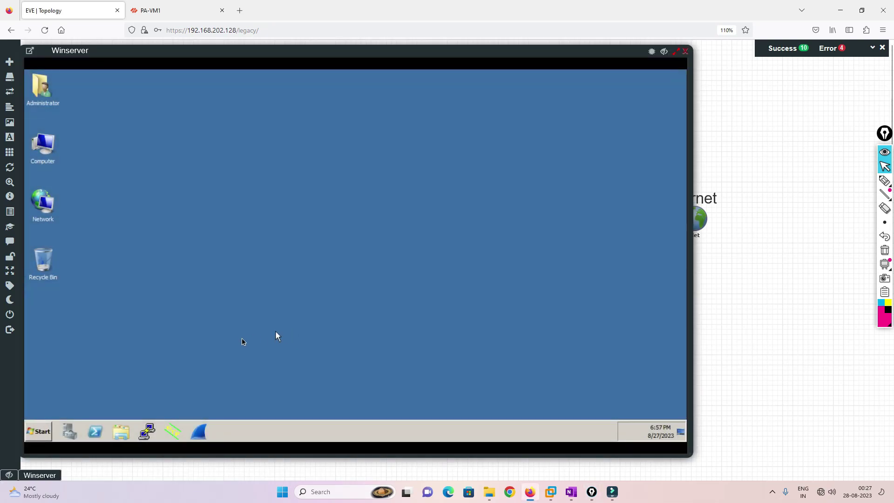
pyautogui.click(37, 431)
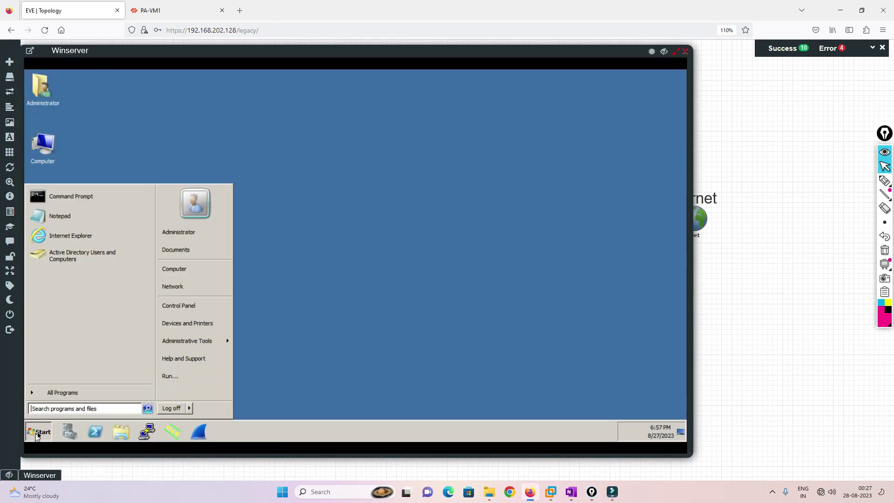
pyautogui.click(73, 260)
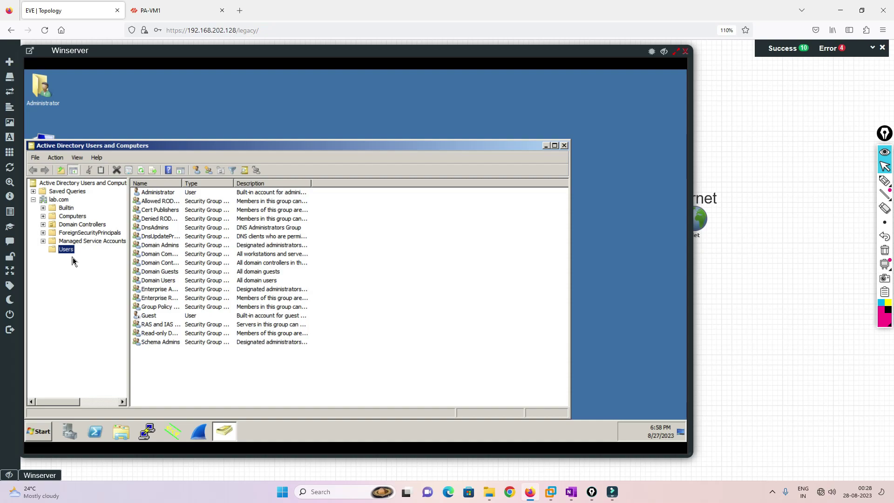
# Start a new user in Users named paloalto with logon name paloalto.
pyautogui.rightClick(367, 321)
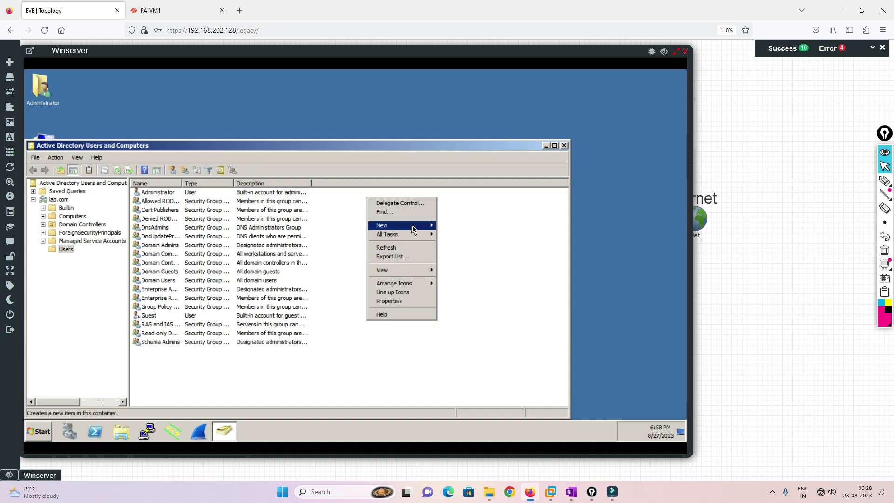
pyautogui.moveTo(415, 227)
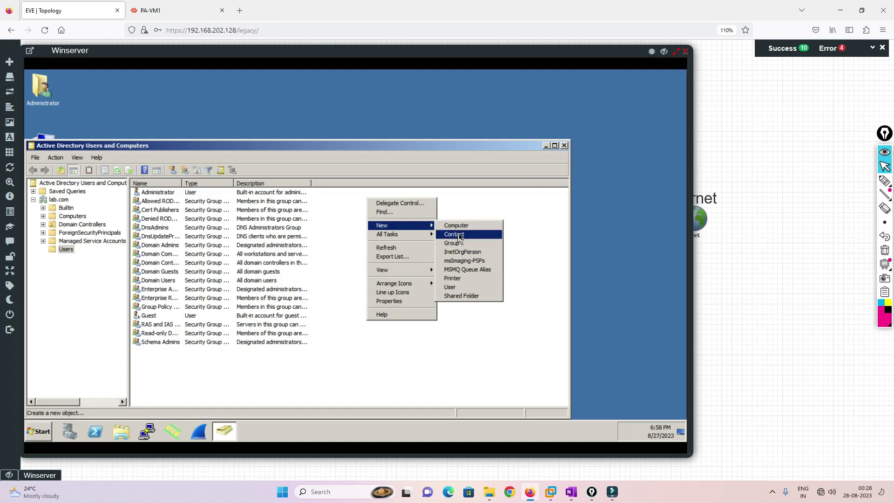
pyautogui.click(457, 287)
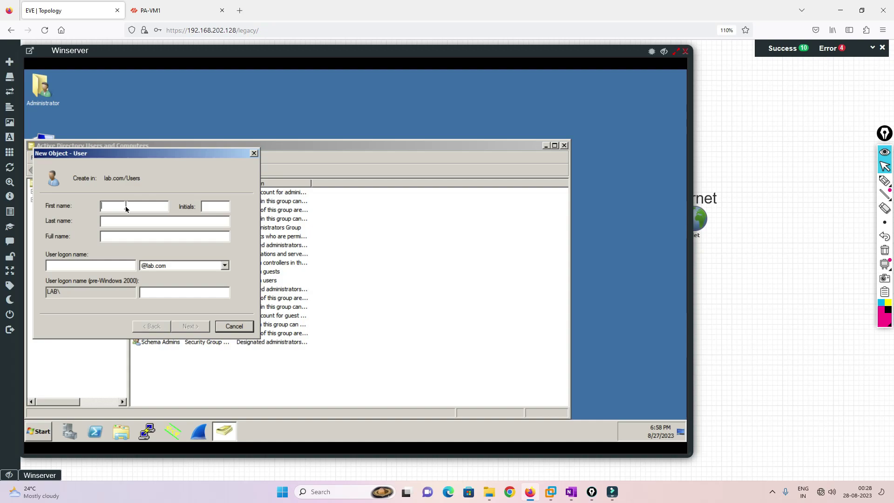
pyautogui.write('paloalt')
pyautogui.press('Tab')
pyautogui.press('Tab')
pyautogui.press('Tab')
pyautogui.press('Tab')
pyautogui.write('paloalto')
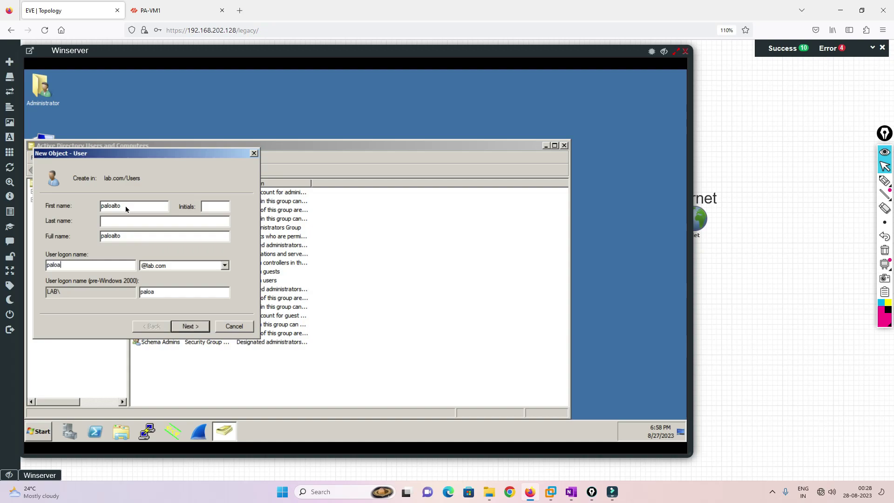
pyautogui.click(189, 327)
# Set the account password with 'cannot change' and 'never expires' ticked, then finish creating paloalto.
pyautogui.click(49, 239)
pyautogui.click(48, 253)
pyautogui.click(48, 265)
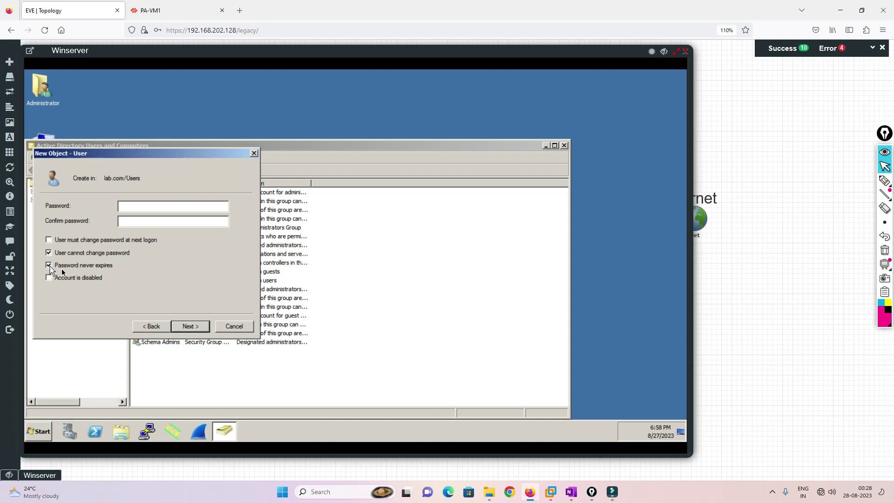
pyautogui.click(145, 206)
pyautogui.write('Pass123!@#')
pyautogui.press('BackSpace')
pyautogui.press('BackSpace')
pyautogui.press('BackSpace')
pyautogui.press('BackSpace')
pyautogui.press('BackSpace')
pyautogui.press('BackSpace')
pyautogui.press('BackSpace')
pyautogui.press('BackSpace')
pyautogui.press('BackSpace')
pyautogui.press('BackSpace')
pyautogui.write('Pass123!@##')
pyautogui.press('Tab')
pyautogui.write('Pass123!@#')
pyautogui.click(191, 326)
pyautogui.click(195, 328)
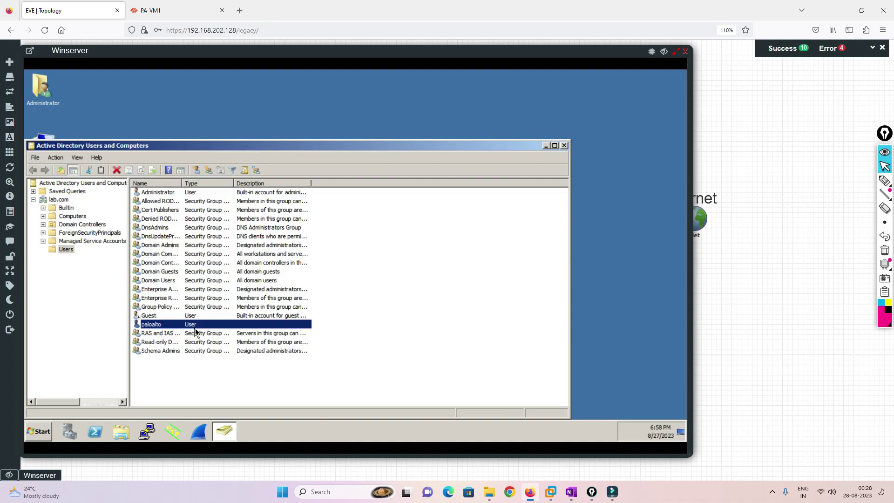
# In paloalto's Member Of tab, add Event Log Readers and Distributed COM Users.
pyautogui.rightClick(170, 325)
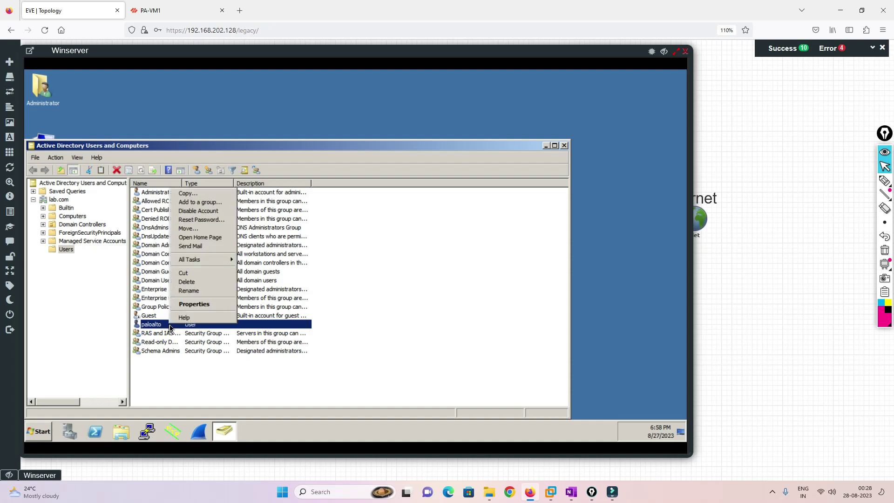
pyautogui.click(191, 307)
pyautogui.click(381, 181)
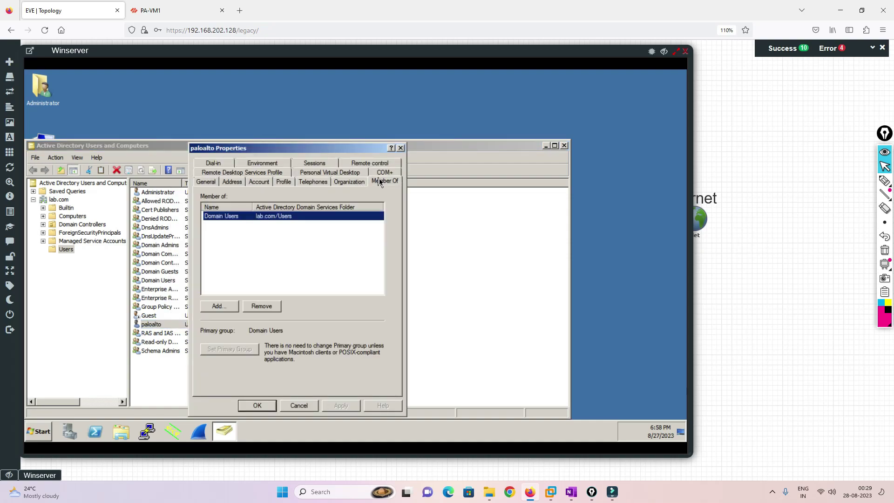
pyautogui.click(227, 307)
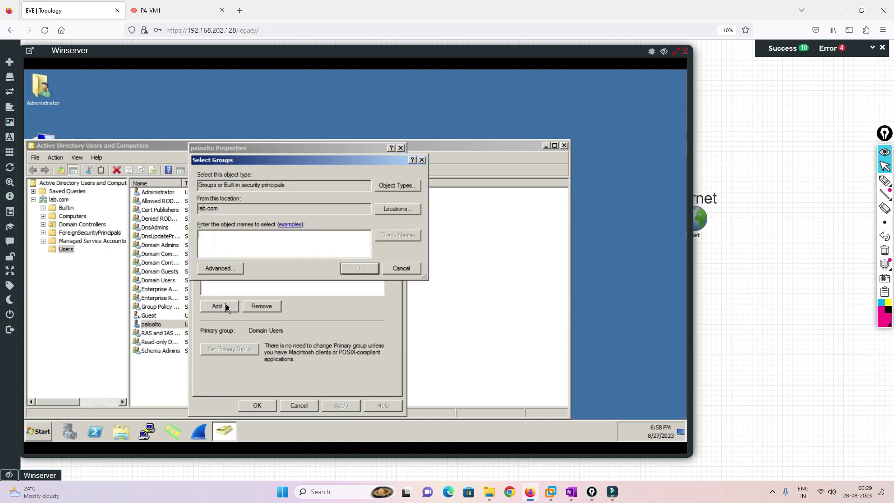
pyautogui.write('event')
pyautogui.press('Return')
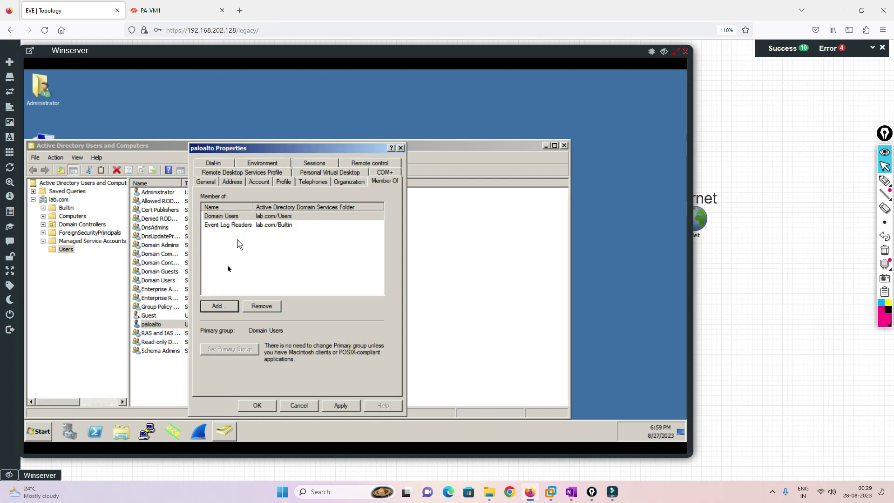
pyautogui.click(219, 307)
pyautogui.write('dis')
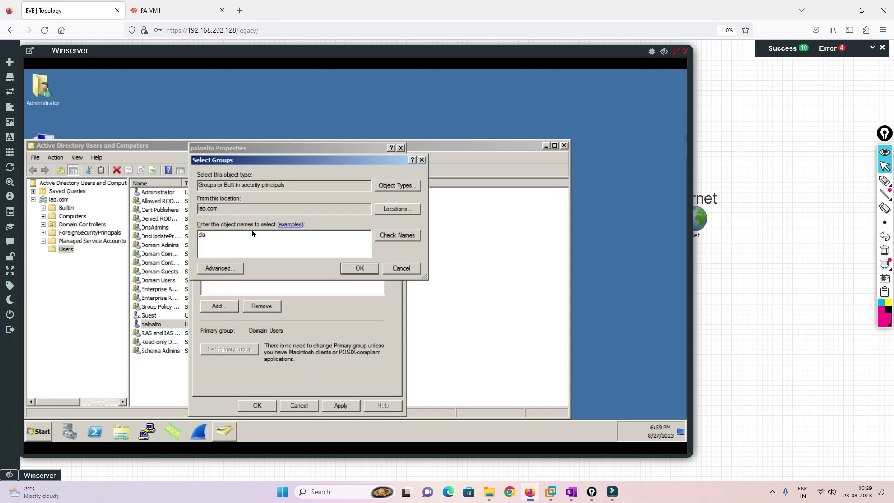
pyautogui.press('Return')
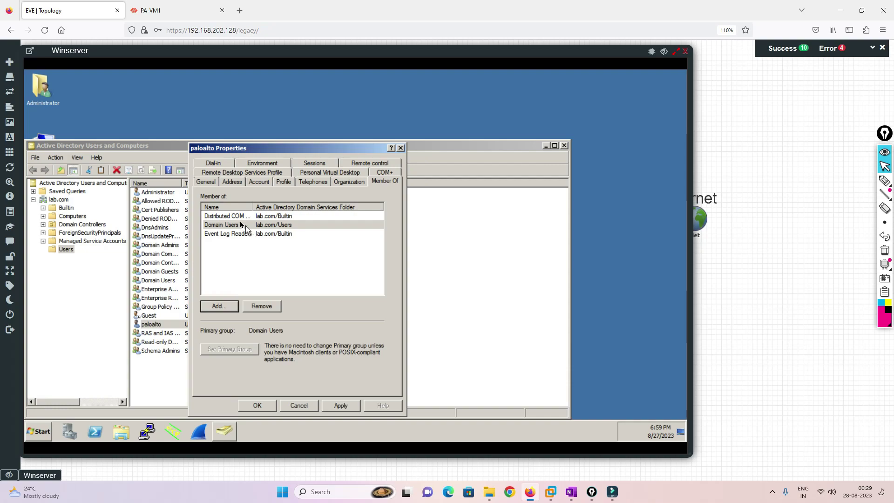
# Add Server Operators and Administrators memberships and save the properties.
pyautogui.moveTo(252, 207); pyautogui.dragTo(289, 209)
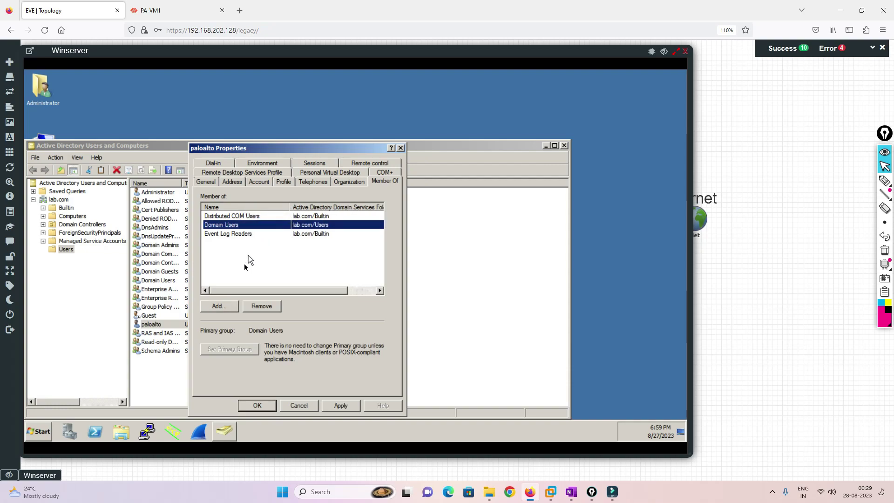
pyautogui.click(221, 306)
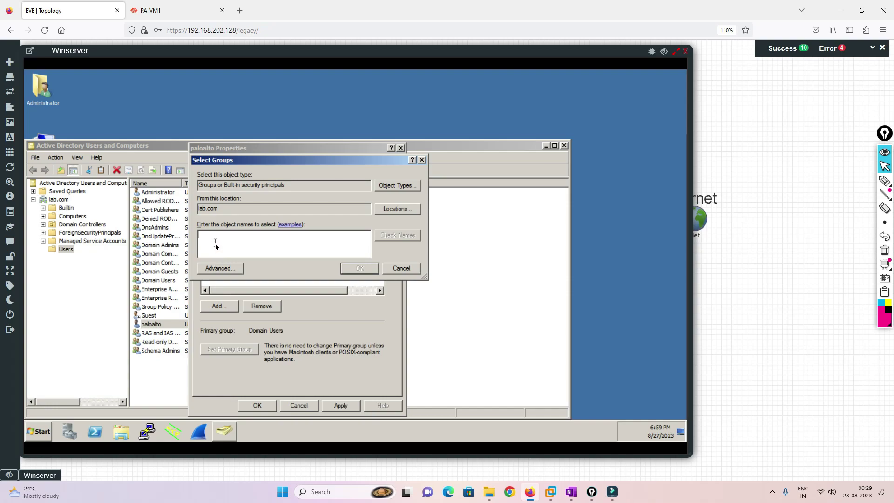
pyautogui.write('server')
pyautogui.press('Return')
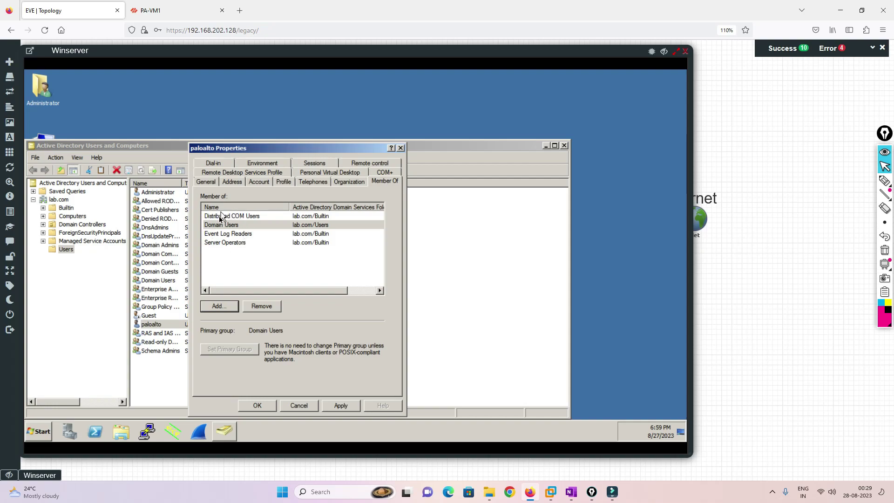
pyautogui.click(217, 308)
pyautogui.write('event')
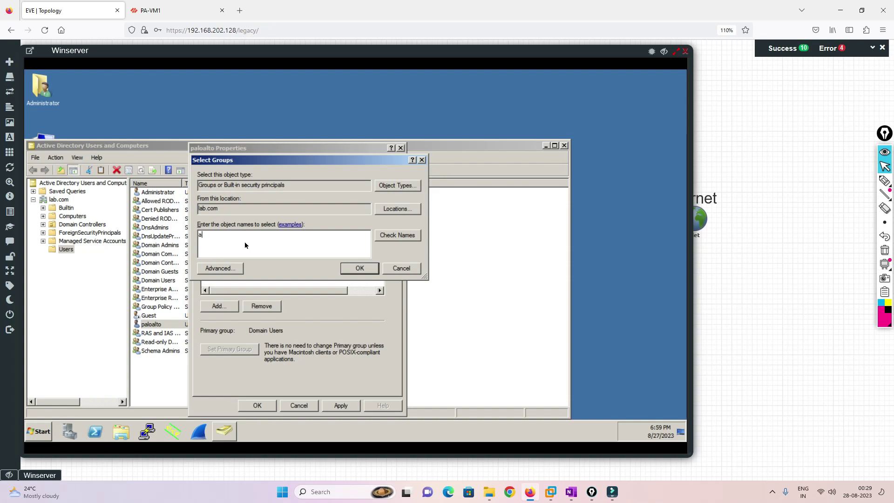
pyautogui.press('Return')
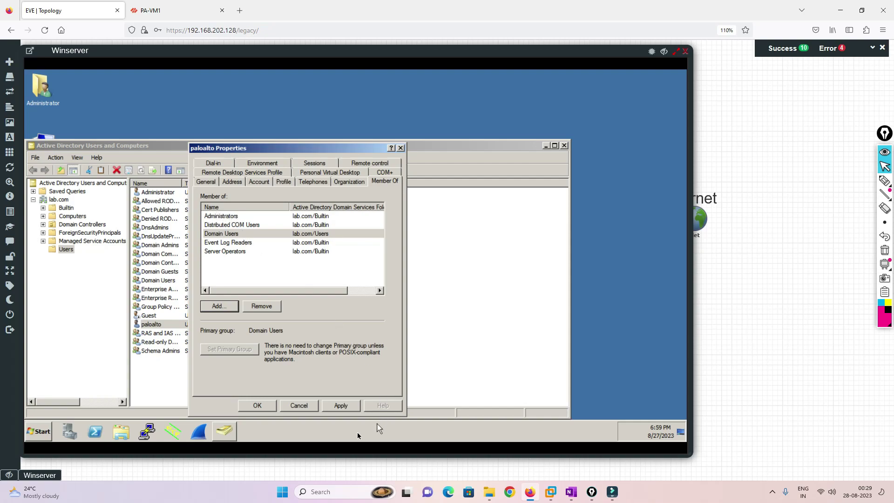
pyautogui.click(257, 405)
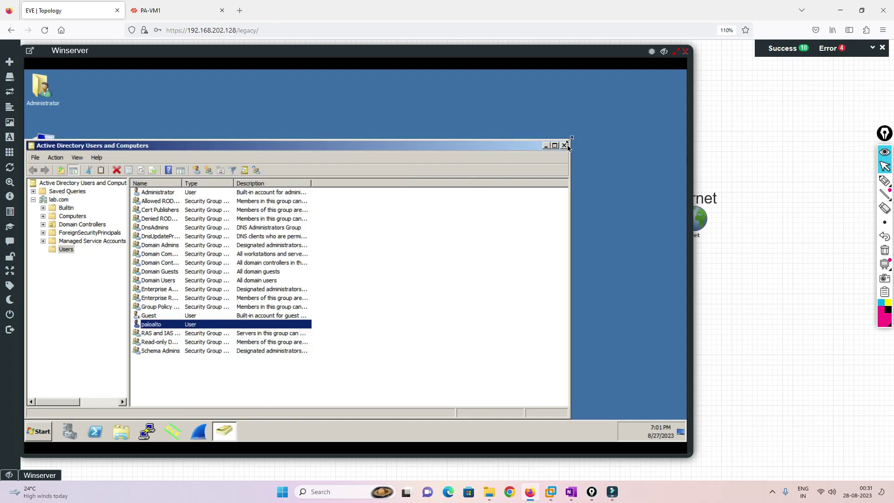
# Close ADUC and launch the WMI Control console (wmimgmt.msc) from Run.
pyautogui.click(564, 145)
pyautogui.click(37, 430)
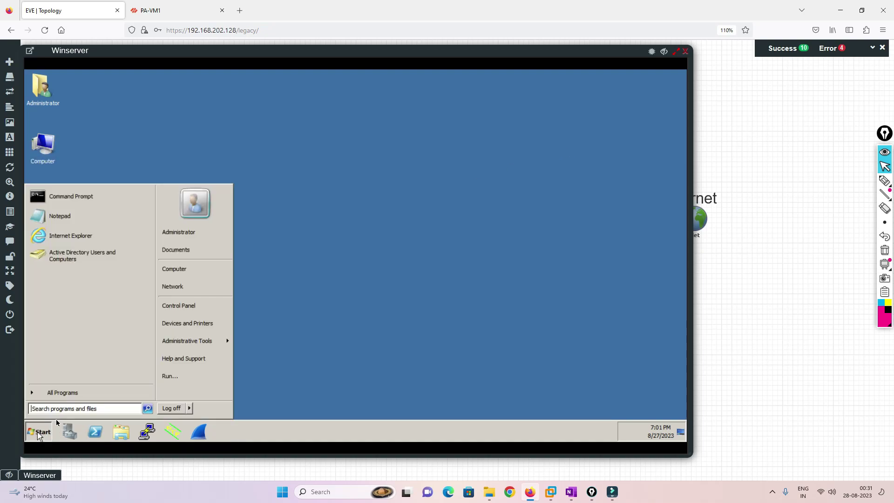
pyautogui.click(169, 375)
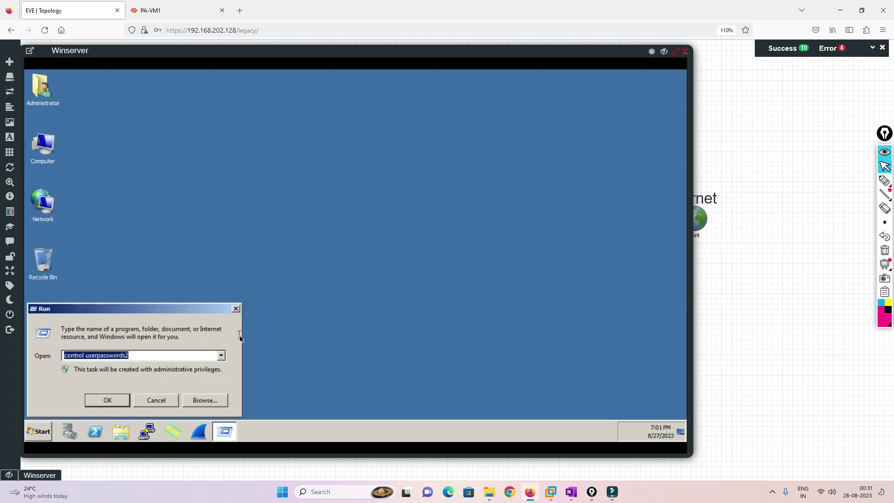
pyautogui.write('wi')
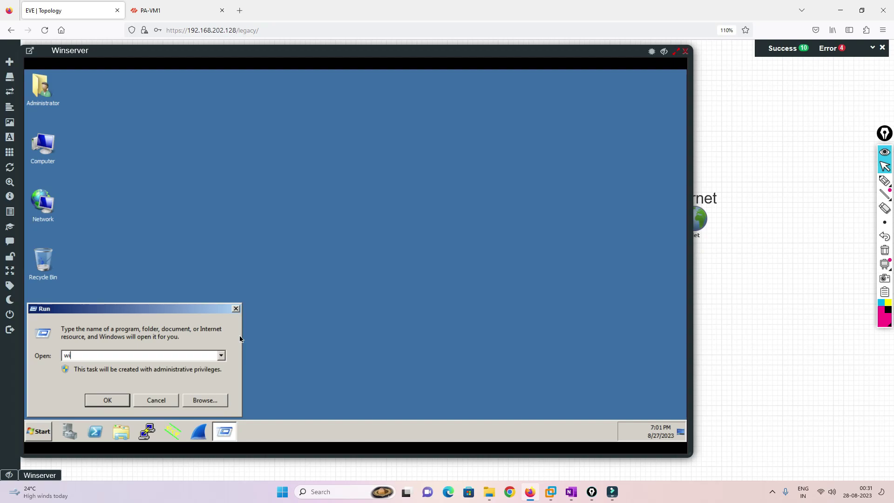
pyautogui.write('mimgmt')
pyautogui.write('.,')
pyautogui.write('msc')
pyautogui.press('Return')
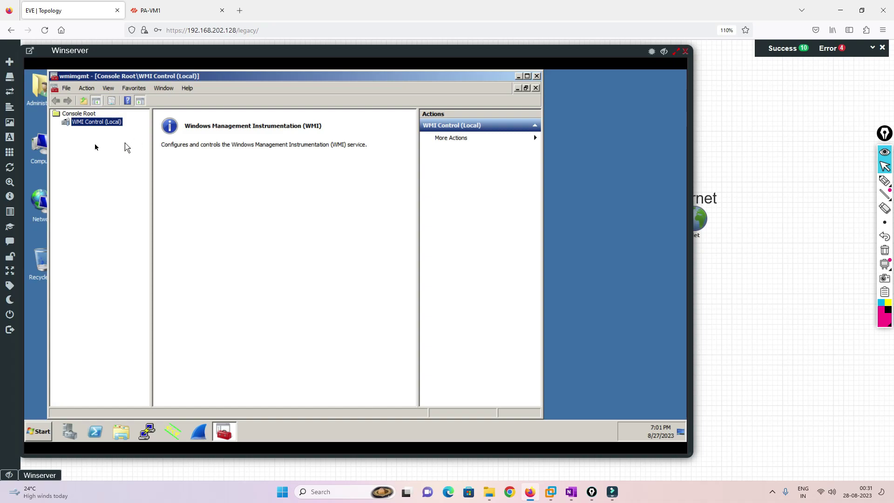
# In WMI Control Properties' Security tab, select Root\CIMV2 and open its security settings.
pyautogui.rightClick(100, 124)
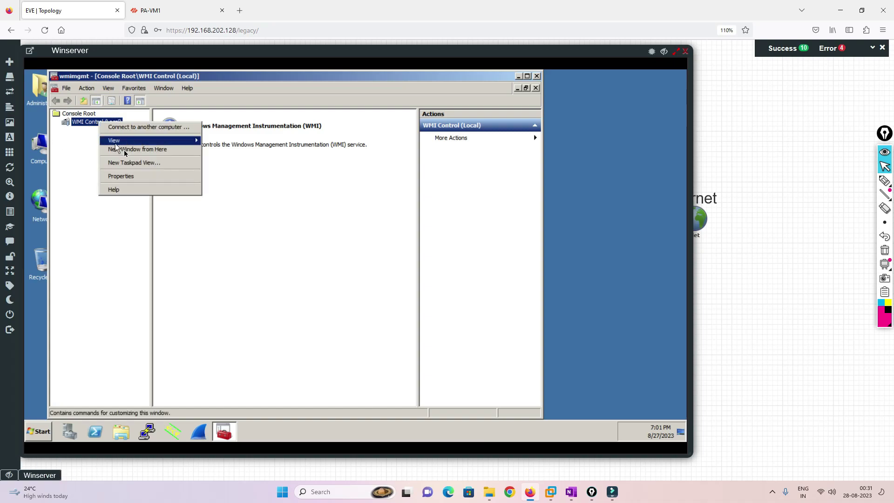
pyautogui.click(141, 181)
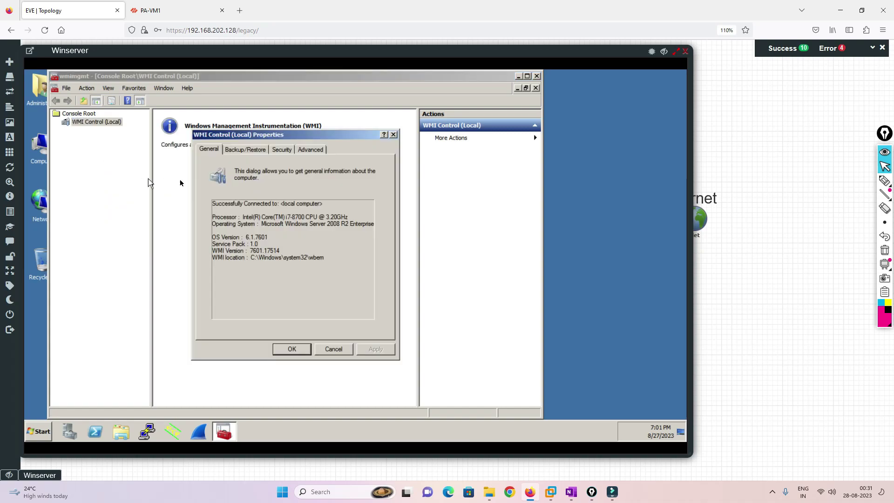
pyautogui.click(277, 153)
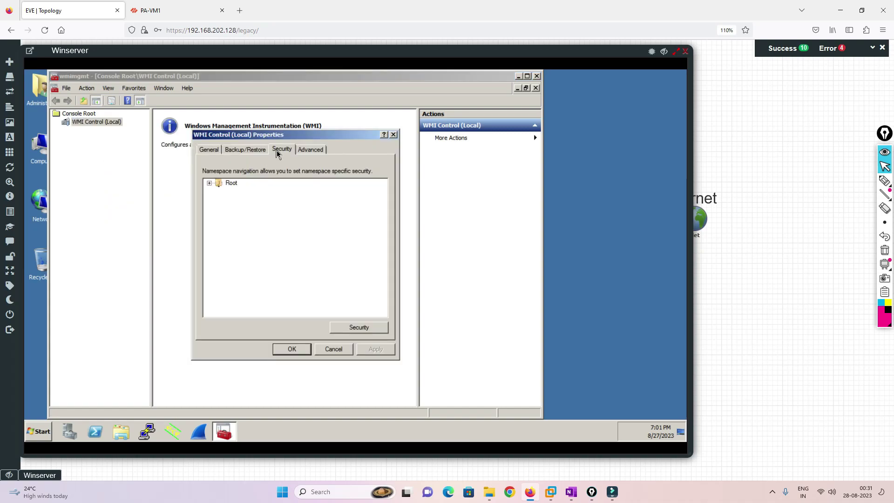
pyautogui.click(209, 182)
pyautogui.click(245, 200)
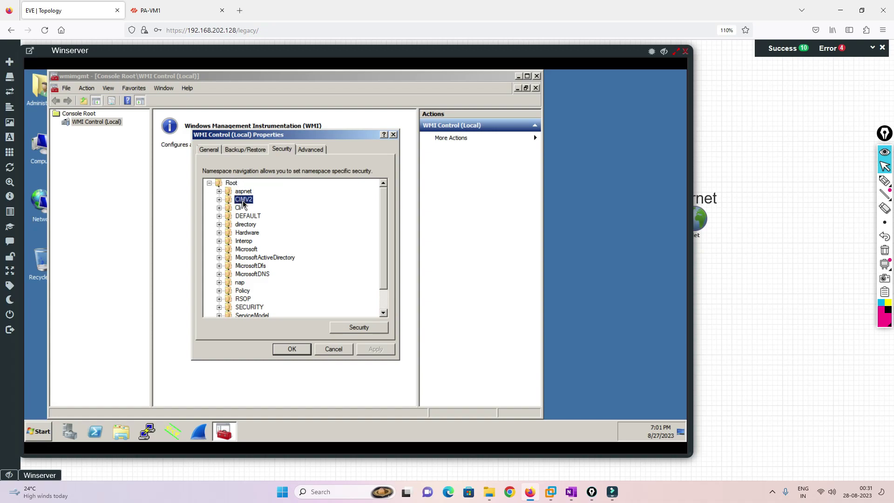
pyautogui.click(350, 328)
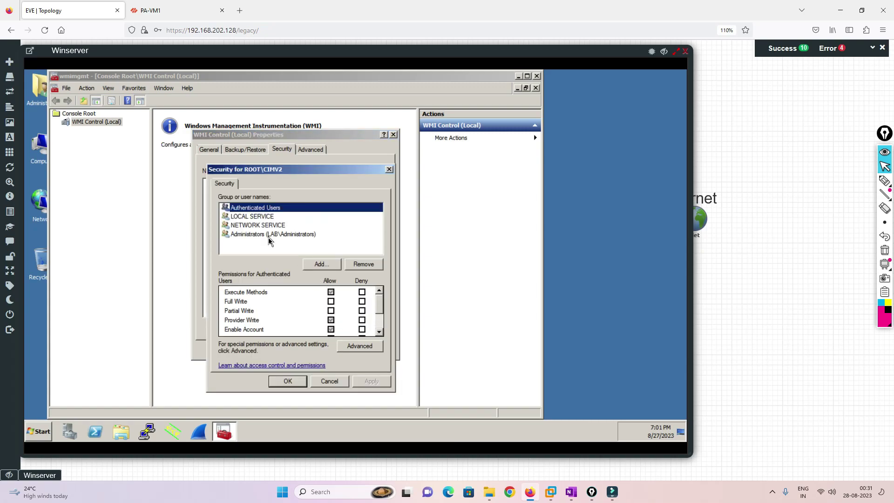
# Add the paloalto service account to the CIMV2 security permissions.
pyautogui.click(320, 264)
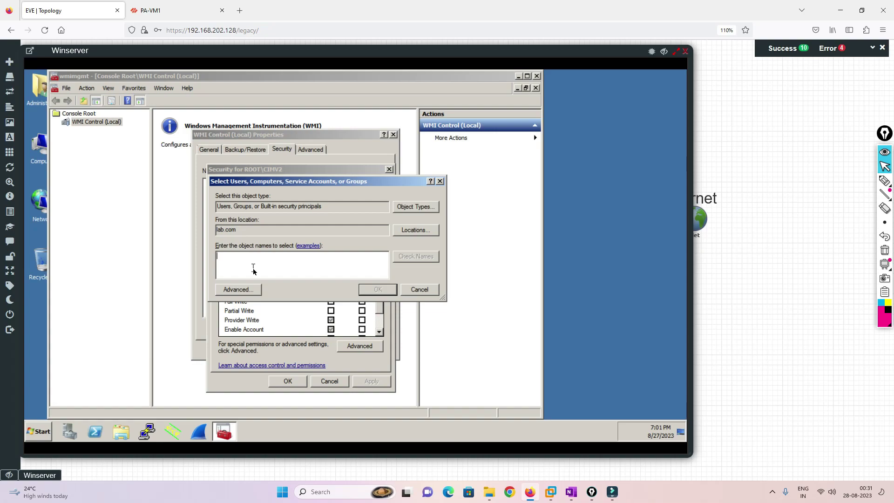
pyautogui.write('palo')
pyautogui.press('Return')
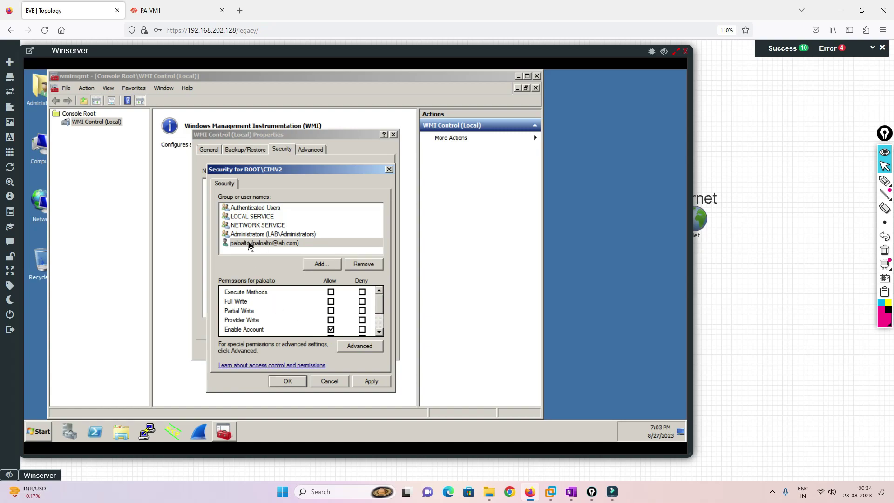
pyautogui.click(250, 243)
# Allow Remote Enable, Read Security and Edit Security for the paloalto account.
pyautogui.click(379, 332)
pyautogui.click(379, 332)
pyautogui.click(379, 332)
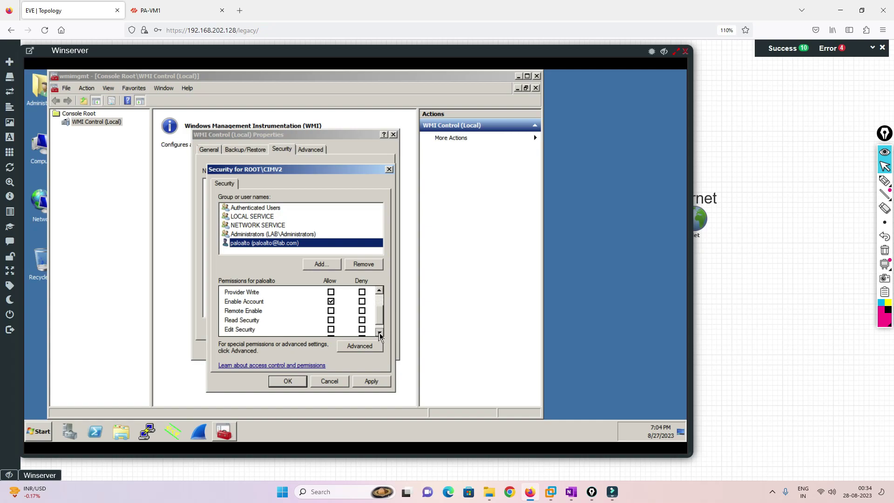
pyautogui.click(331, 310)
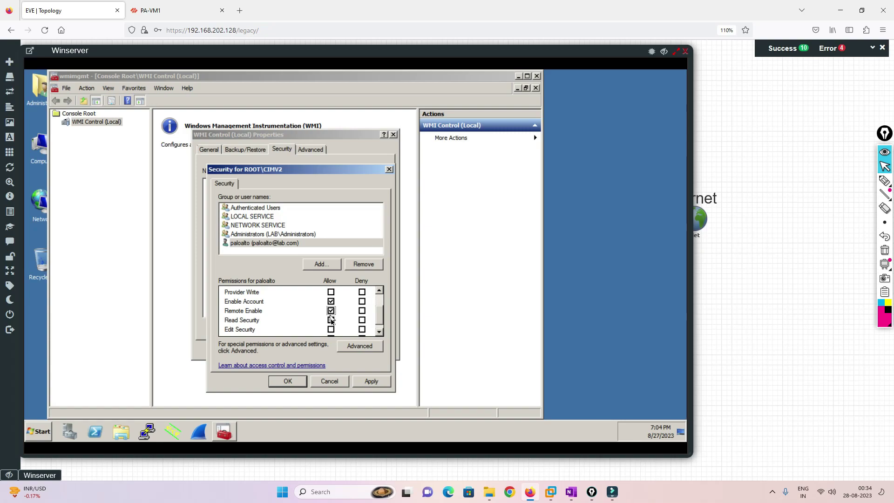
pyautogui.click(331, 321)
pyautogui.scroll(-1, 310, 331)
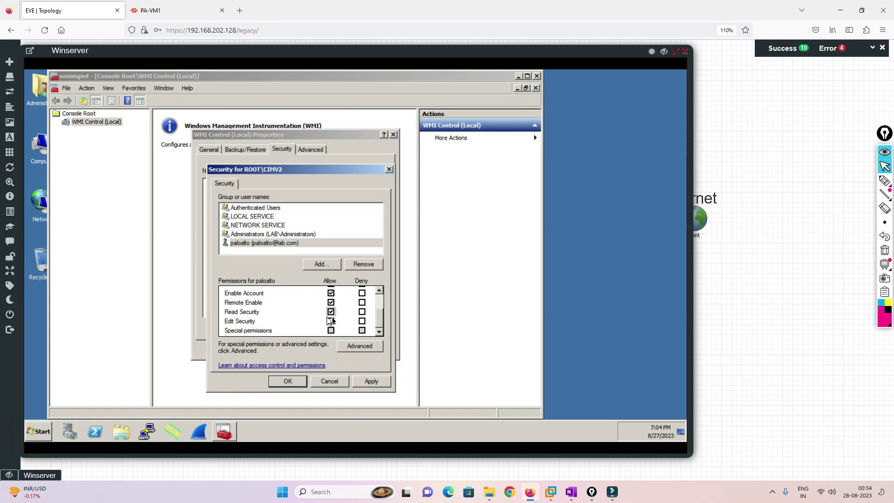
pyautogui.click(331, 321)
pyautogui.scroll(2, 337, 323)
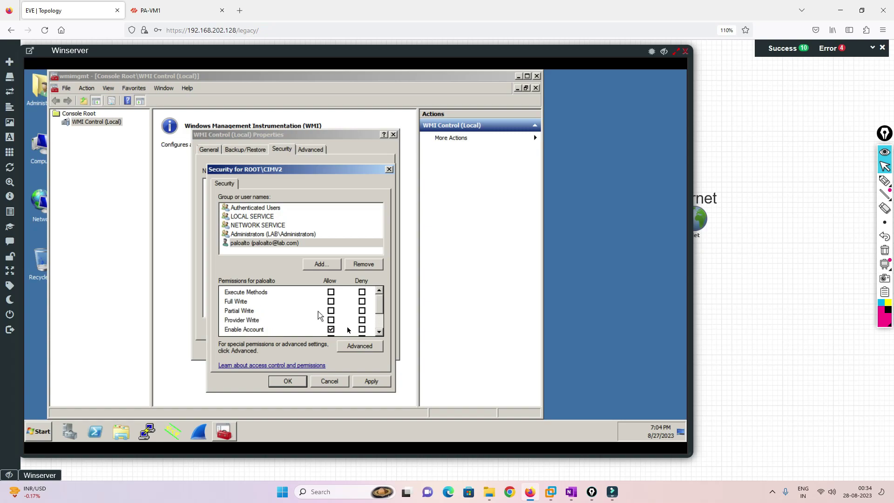
pyautogui.scroll(-2, 320, 309)
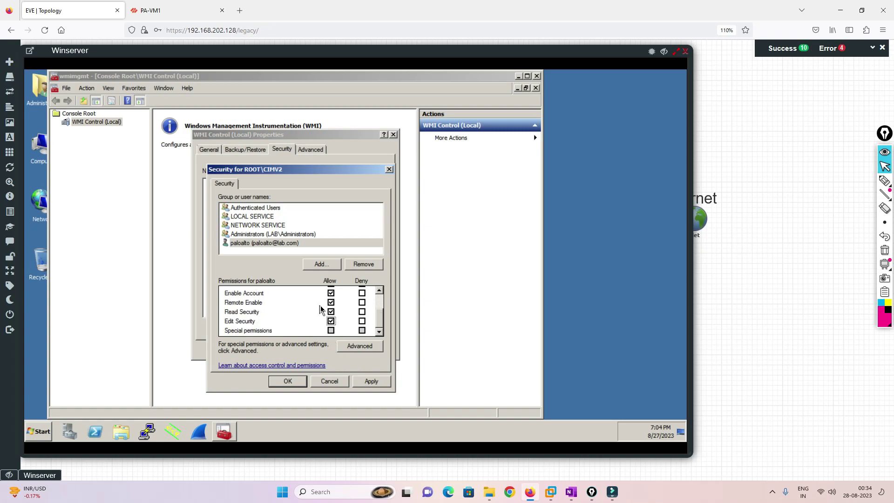
# Apply the CIMV2 permissions and close the WMI Control dialogs and console.
pyautogui.click(359, 382)
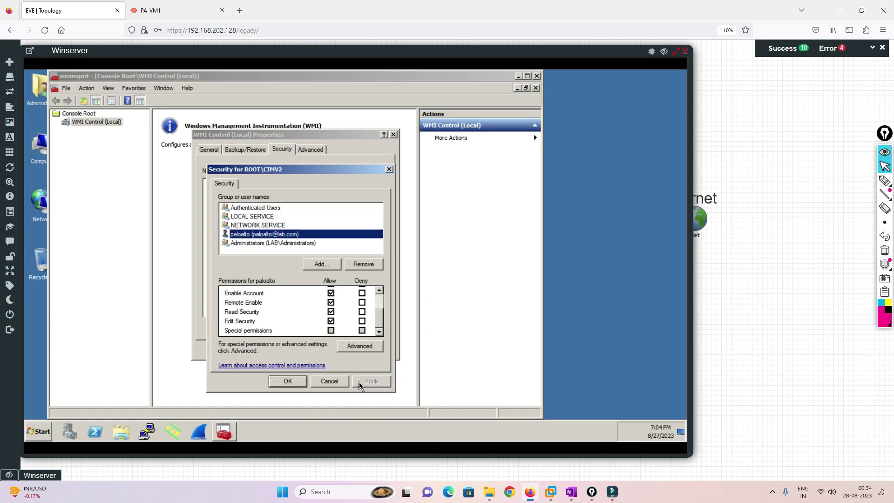
pyautogui.click(295, 379)
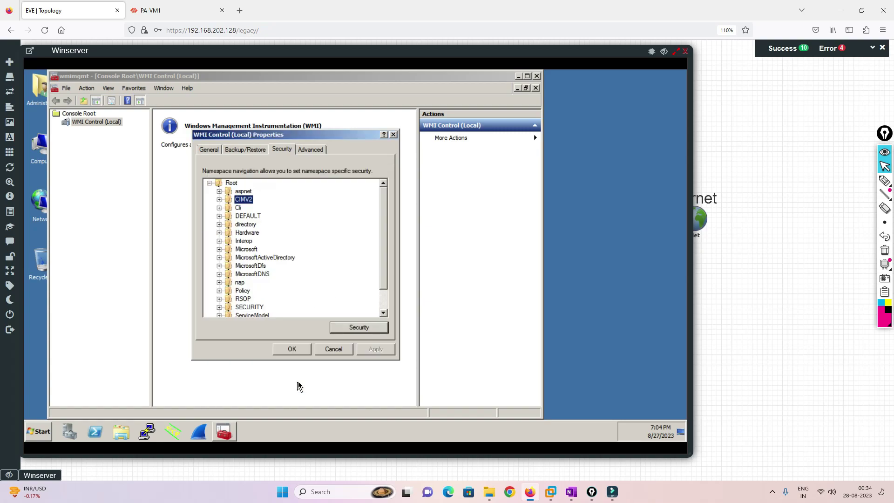
pyautogui.click(298, 351)
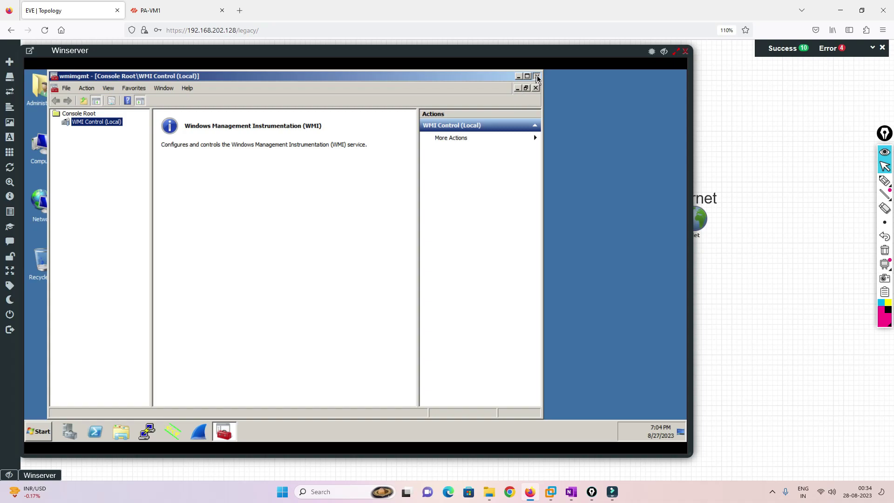
pyautogui.click(536, 76)
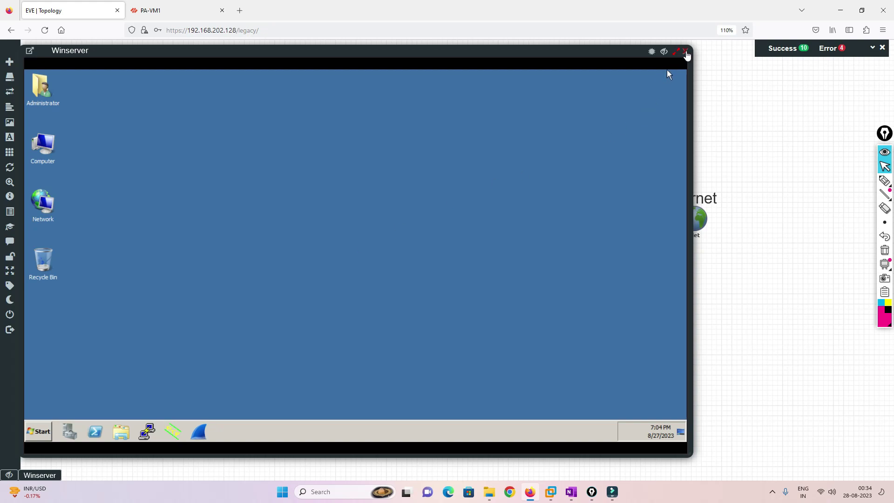
# Close the Winserver console window and show the PA-VM1 firewall's DASHBOARD.
pyautogui.click(686, 53)
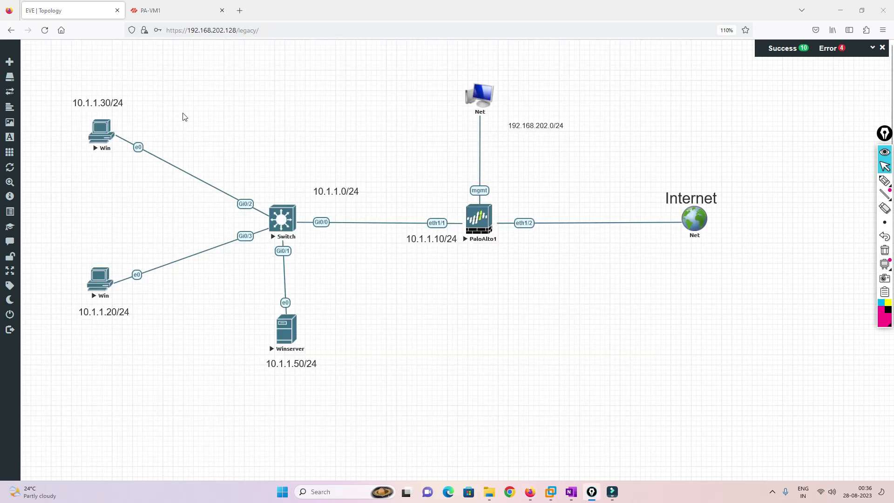
pyautogui.click(174, 11)
pyautogui.click(157, 56)
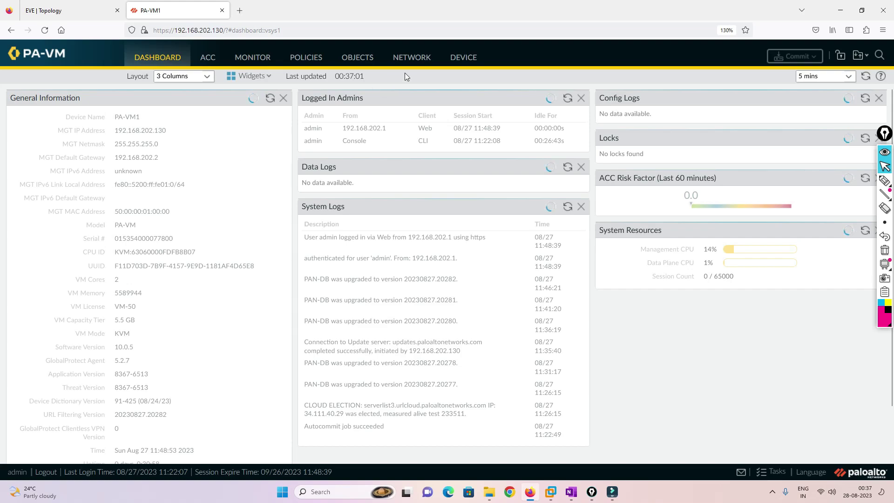
# Customize service routes and source LDAP traffic from ethernet1/1.
pyautogui.click(463, 59)
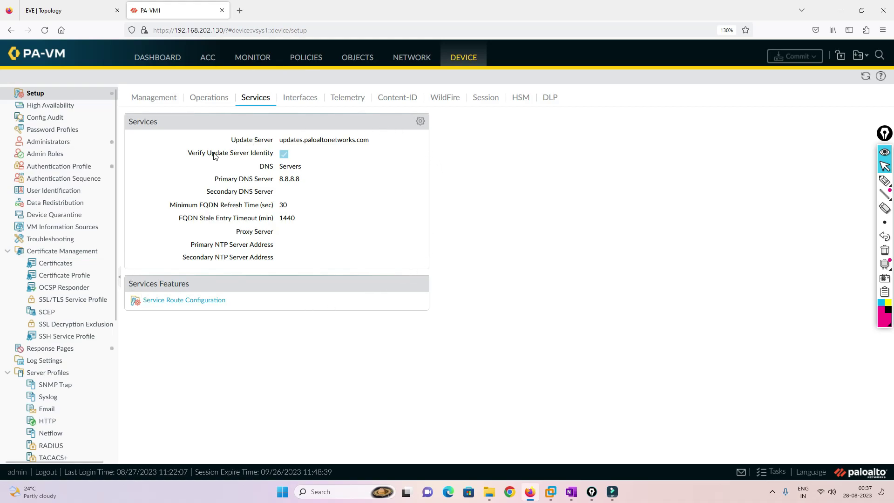
pyautogui.click(170, 304)
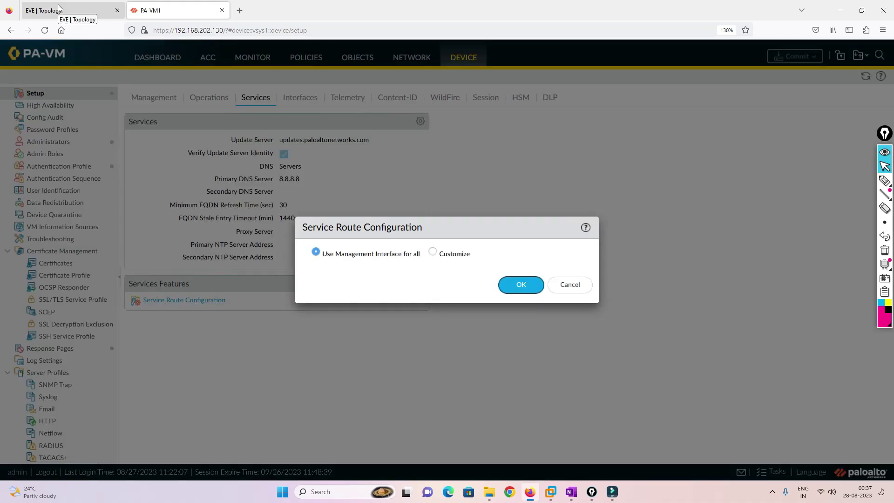
pyautogui.click(60, 11)
pyautogui.click(479, 226)
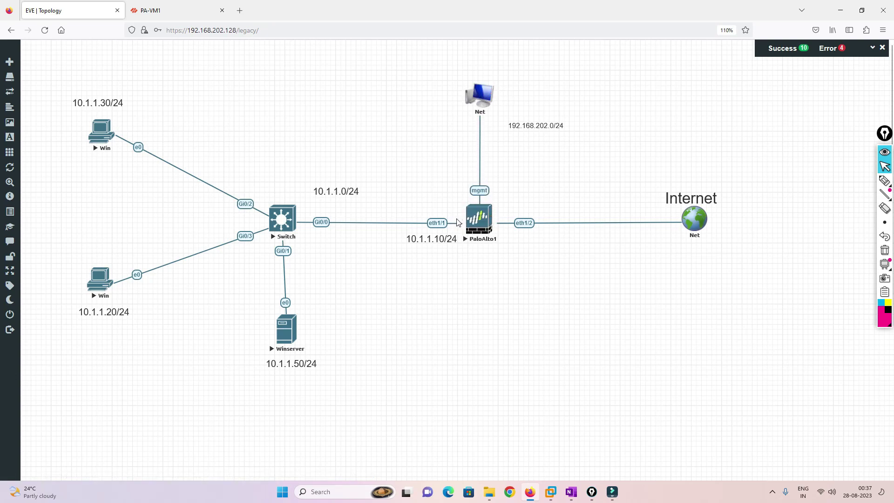
pyautogui.click(164, 9)
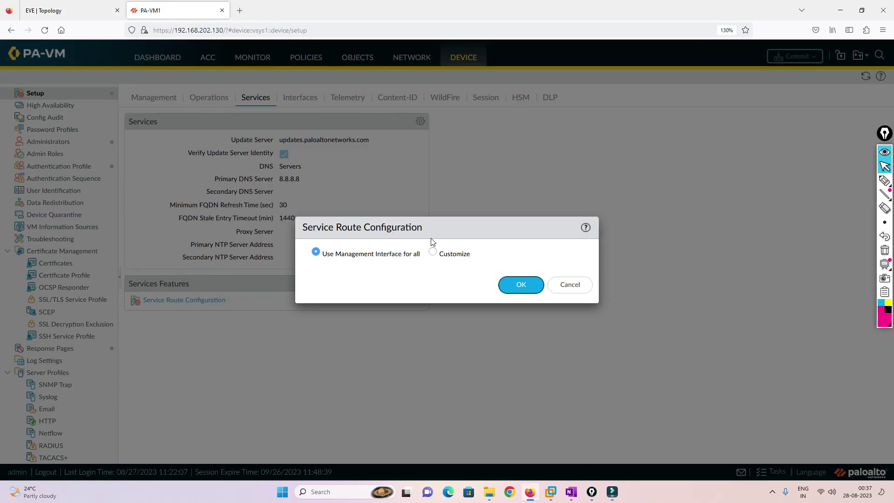
pyautogui.click(433, 252)
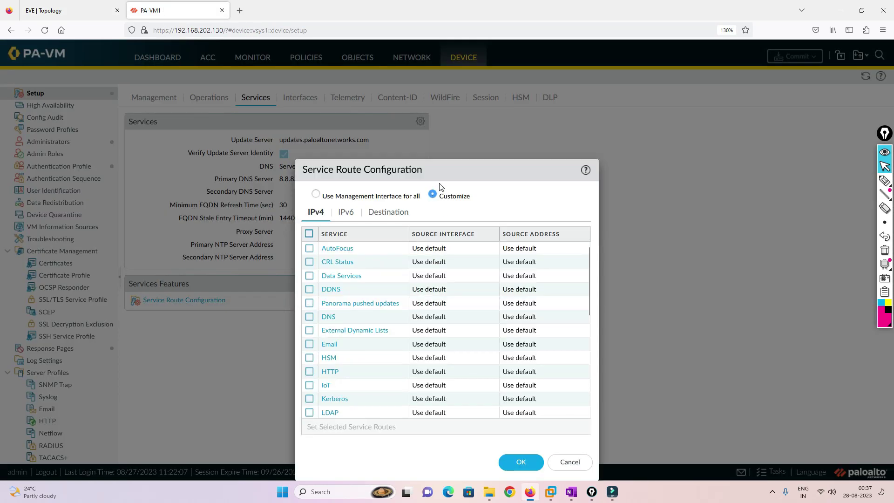
pyautogui.scroll(-1, 354, 330)
pyautogui.click(332, 370)
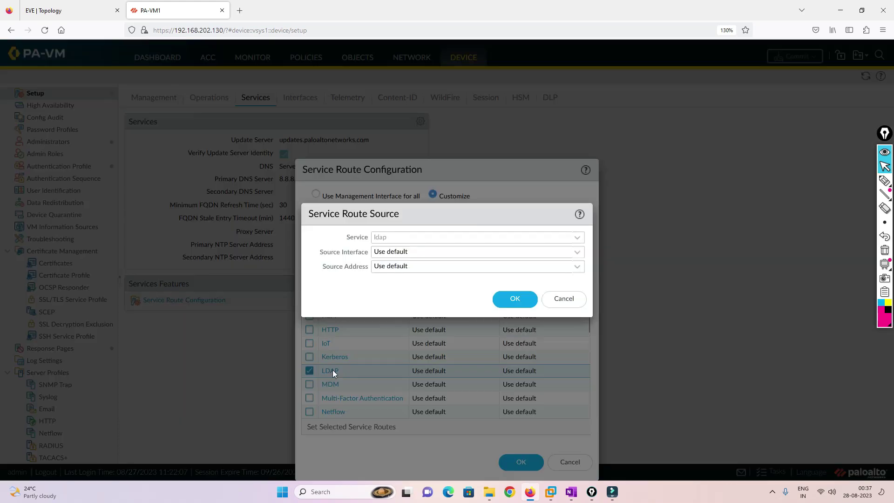
pyautogui.click(577, 253)
pyautogui.click(399, 293)
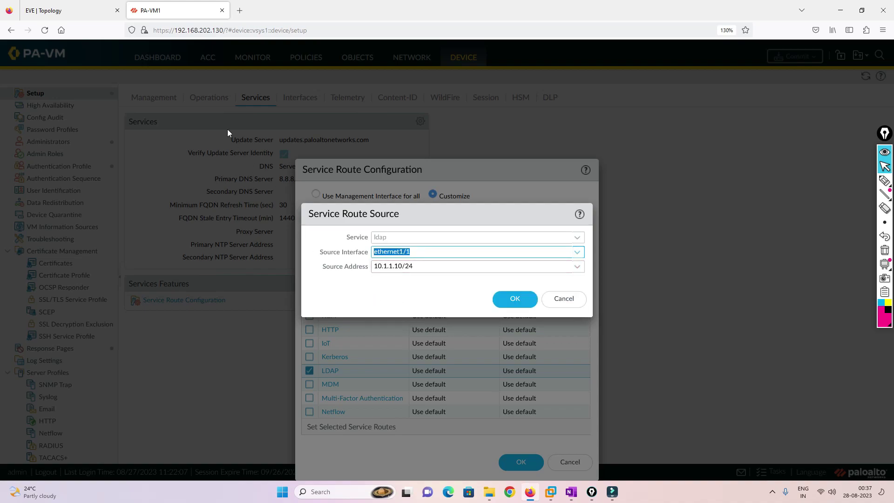
pyautogui.click(50, 5)
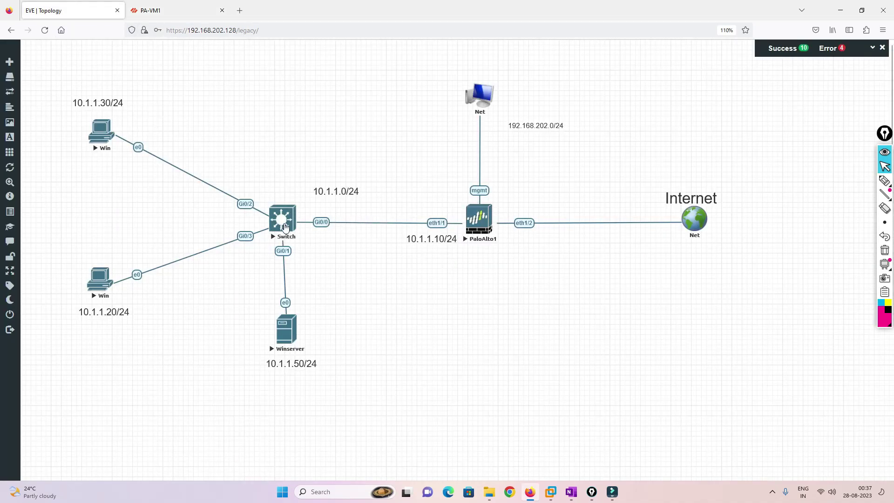
pyautogui.click(158, 4)
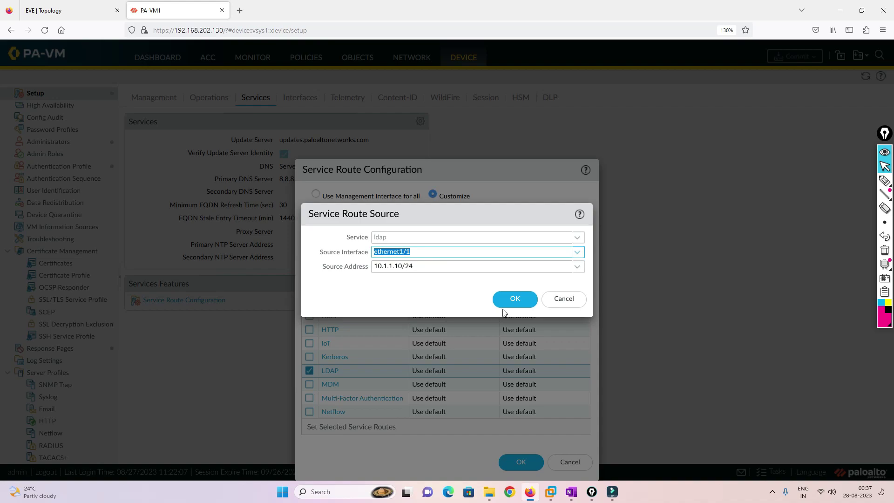
pyautogui.click(514, 300)
# Source the UID Agent and Kerberos service routes from ethernet1/1 as well.
pyautogui.scroll(-3, 411, 325)
pyautogui.scroll(-2, 411, 325)
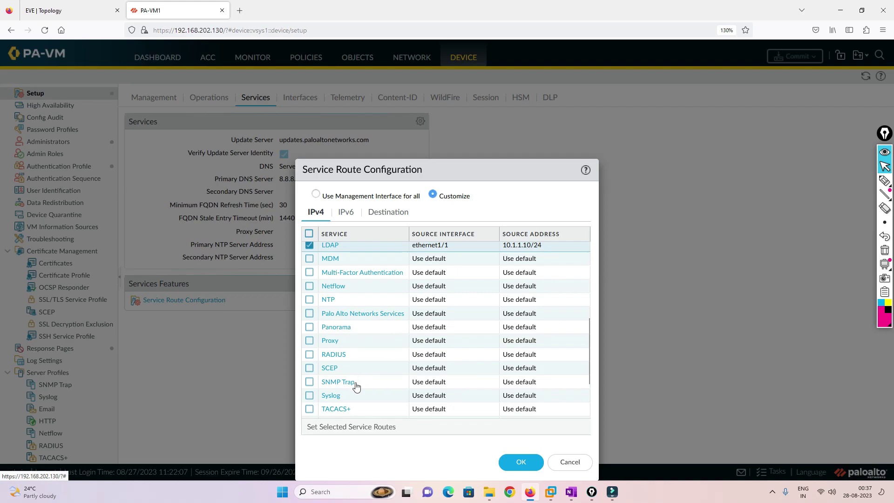
pyautogui.scroll(-3, 365, 377)
pyautogui.click(347, 356)
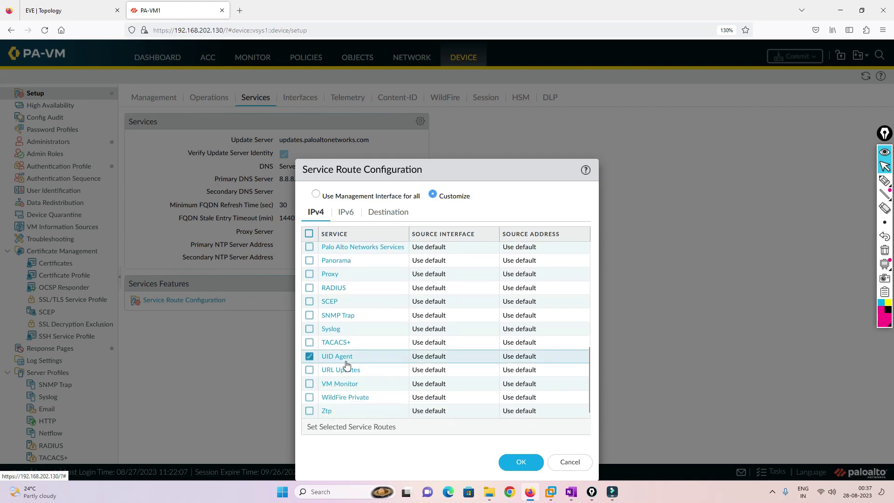
pyautogui.click(573, 255)
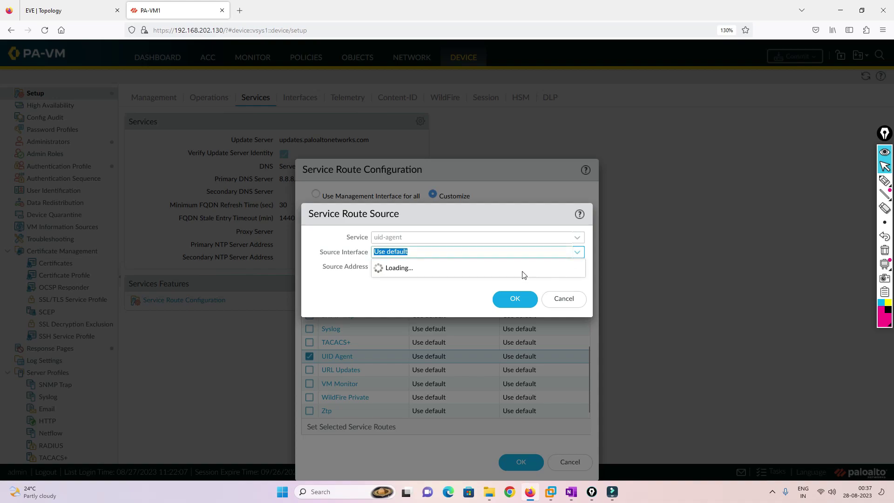
pyautogui.click(395, 295)
pyautogui.click(506, 297)
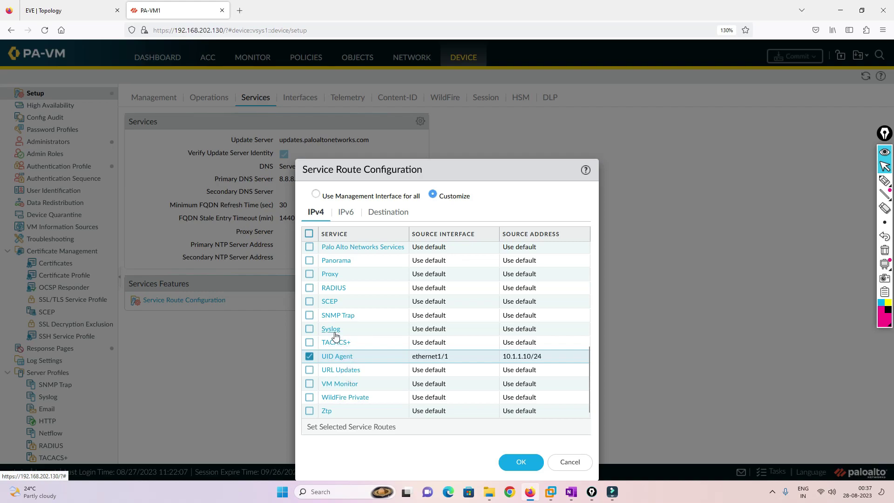
pyautogui.scroll(1, 340, 316)
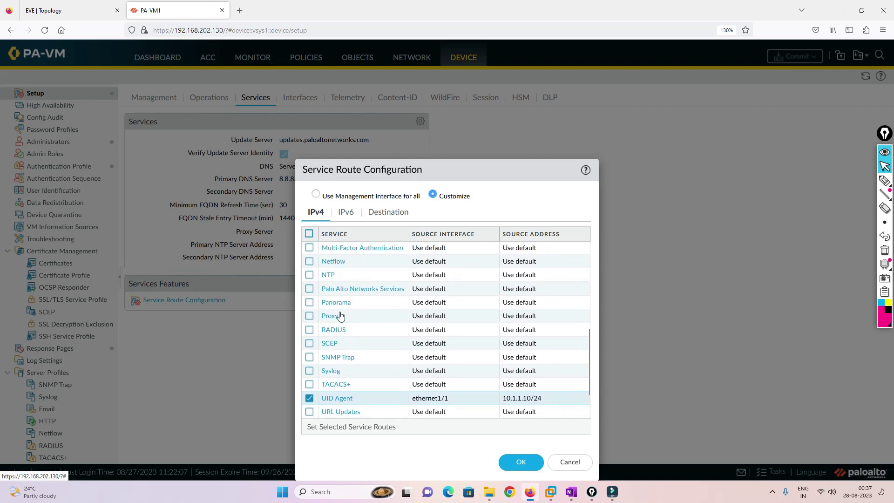
pyautogui.scroll(3, 340, 315)
pyautogui.click(337, 295)
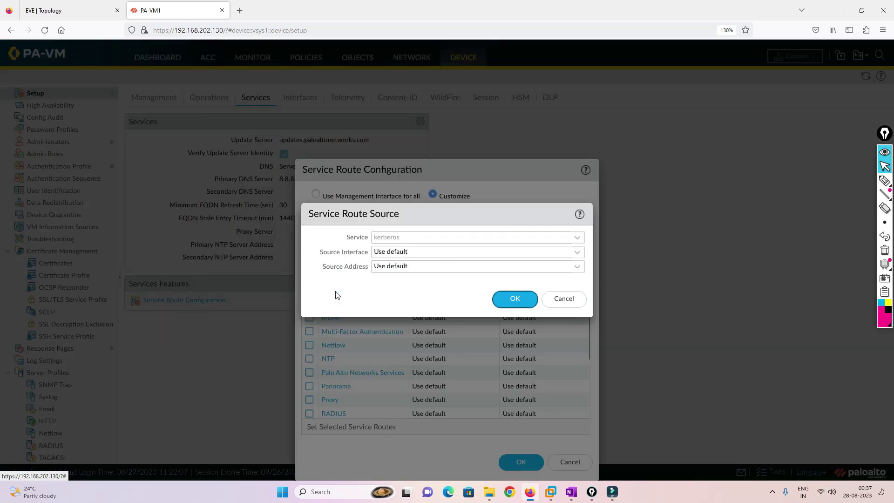
pyautogui.click(577, 251)
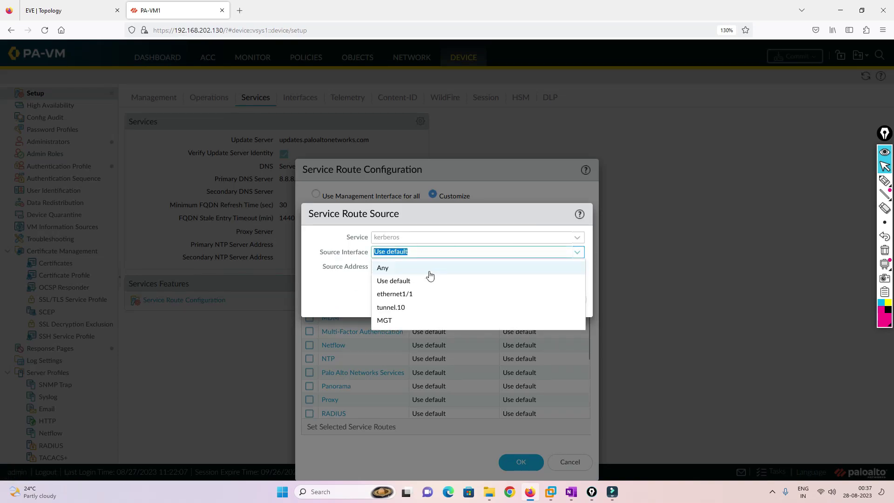
pyautogui.click(400, 294)
pyautogui.click(516, 300)
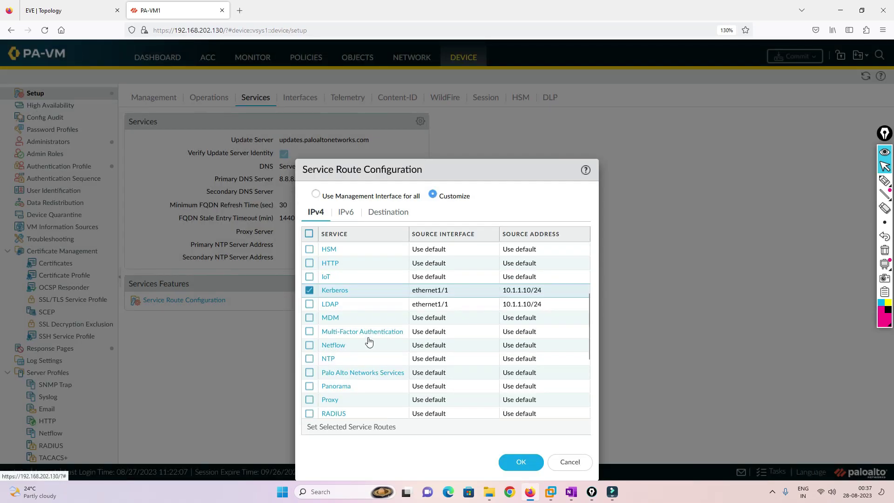
# Route DNS from ethernet1/1 (10.1.1.10/24) and save the service route configuration.
pyautogui.scroll(3, 427, 353)
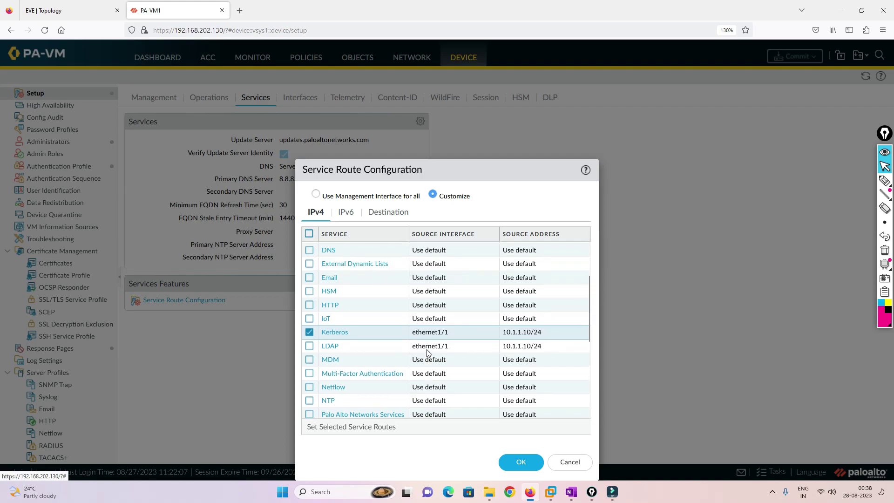
pyautogui.scroll(3, 427, 353)
pyautogui.click(428, 298)
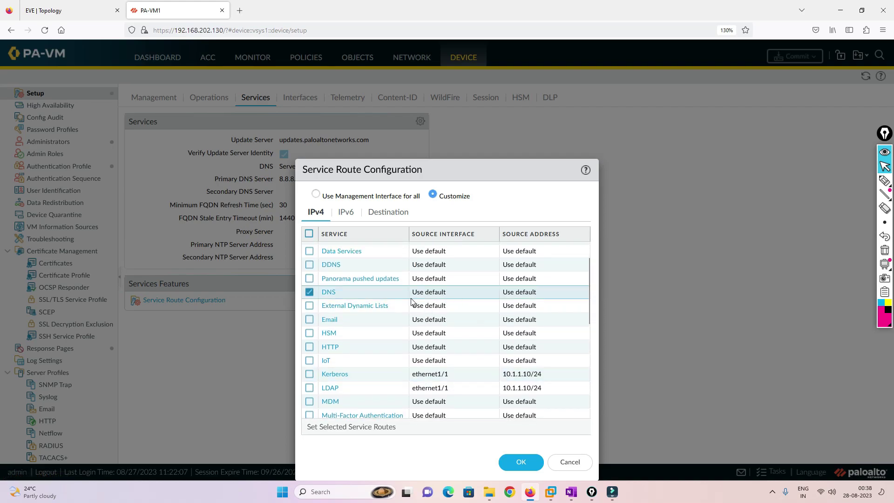
pyautogui.click(331, 293)
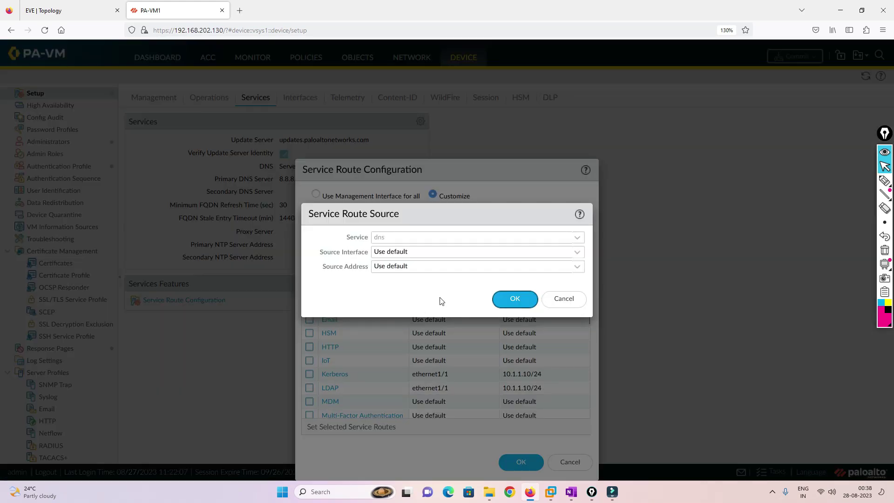
pyautogui.click(577, 252)
pyautogui.click(396, 294)
pyautogui.click(514, 298)
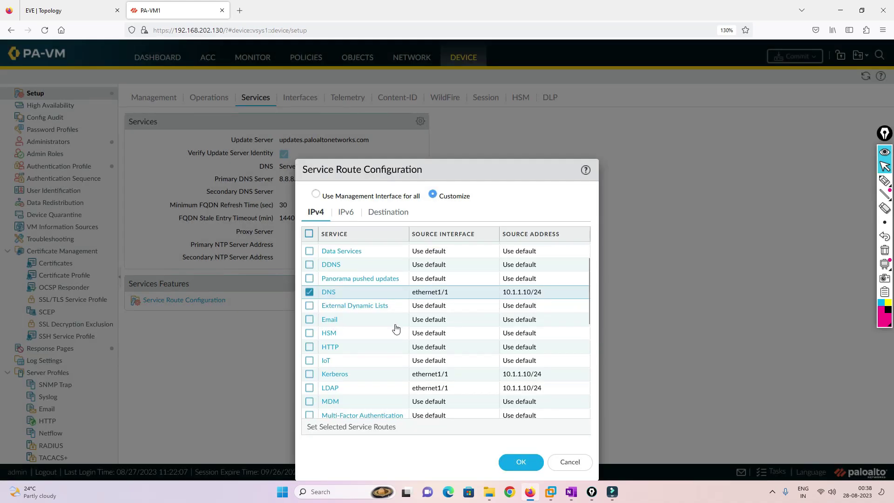
pyautogui.scroll(1, 396, 329)
pyautogui.scroll(-3, 395, 328)
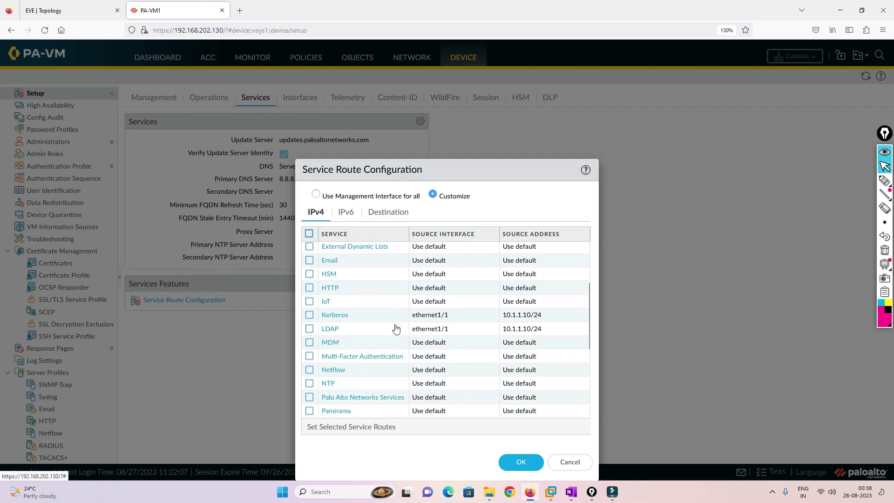
pyautogui.scroll(-2, 396, 329)
pyautogui.scroll(-2, 396, 329)
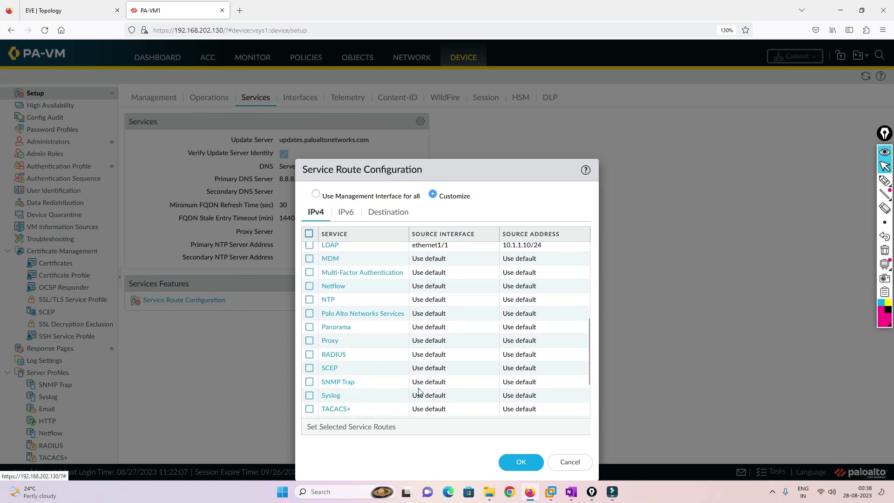
pyautogui.scroll(-3, 428, 383)
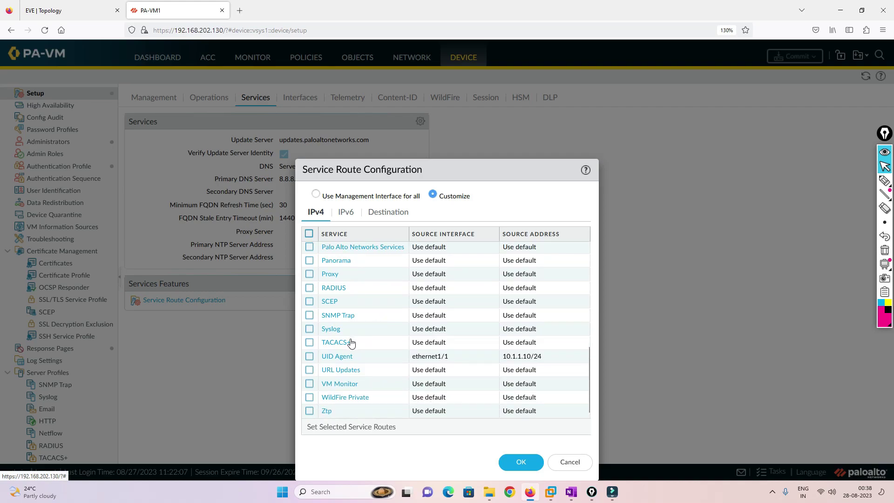
pyautogui.click(520, 462)
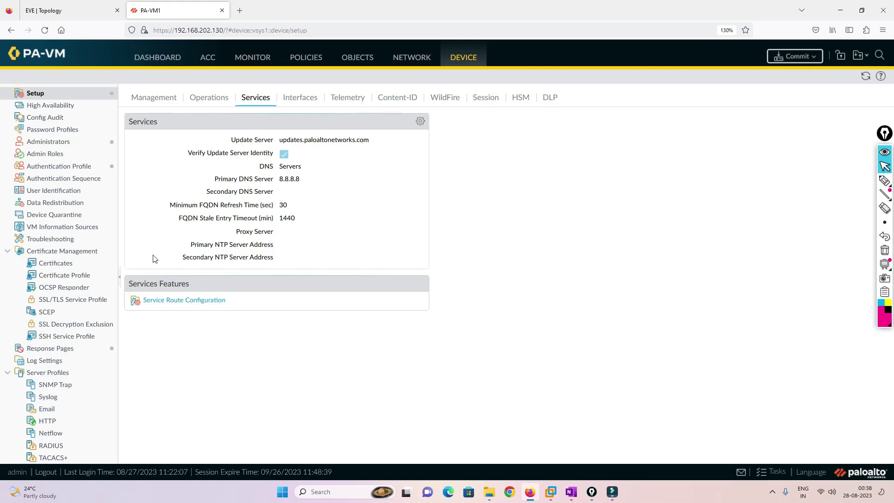
# Create a new LDAP server profile with server AD at 10.1.1.50.
pyautogui.scroll(-3, 63, 363)
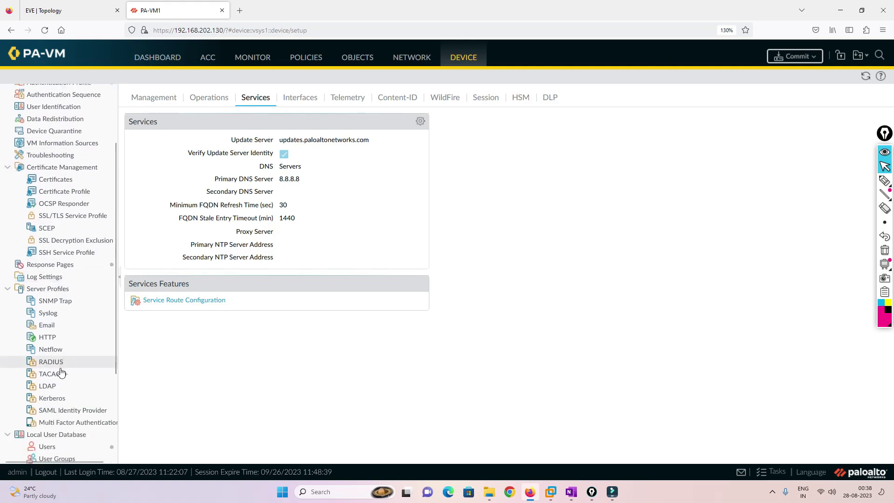
pyautogui.click(51, 385)
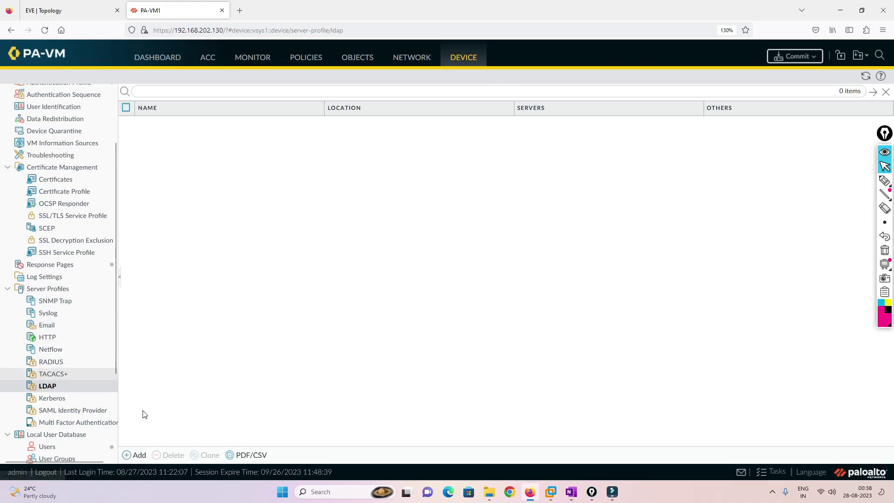
pyautogui.click(130, 454)
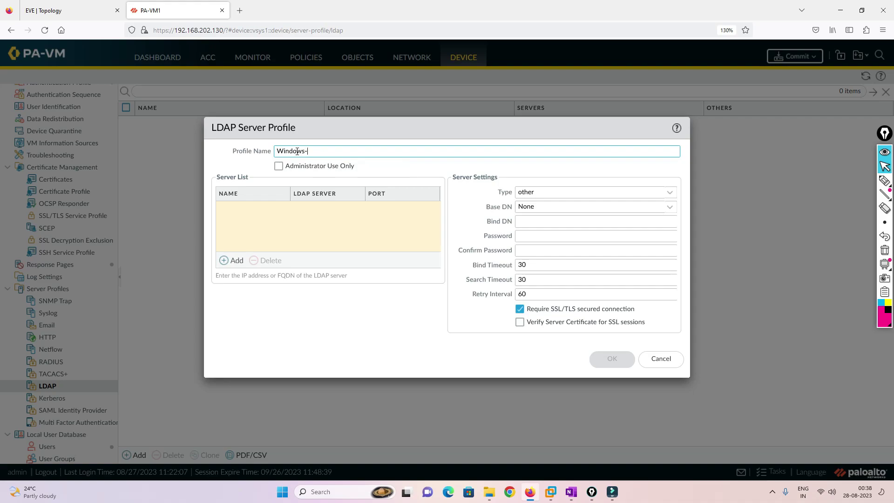
pyautogui.click(233, 262)
pyautogui.write('AD')
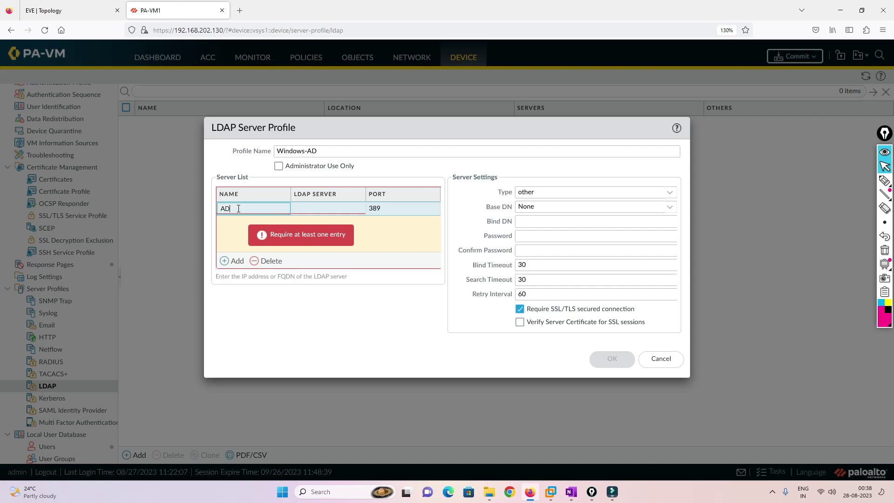
pyautogui.click(303, 208)
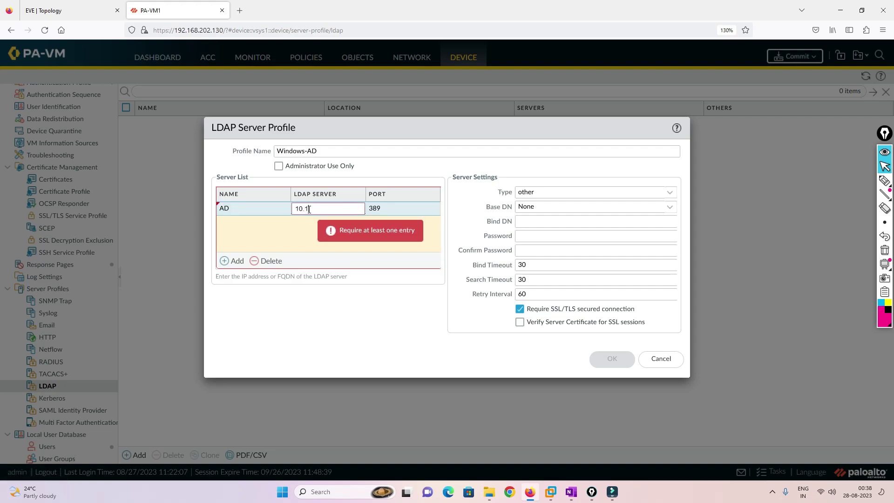
pyautogui.write('10.1.1.50')
pyautogui.click(319, 224)
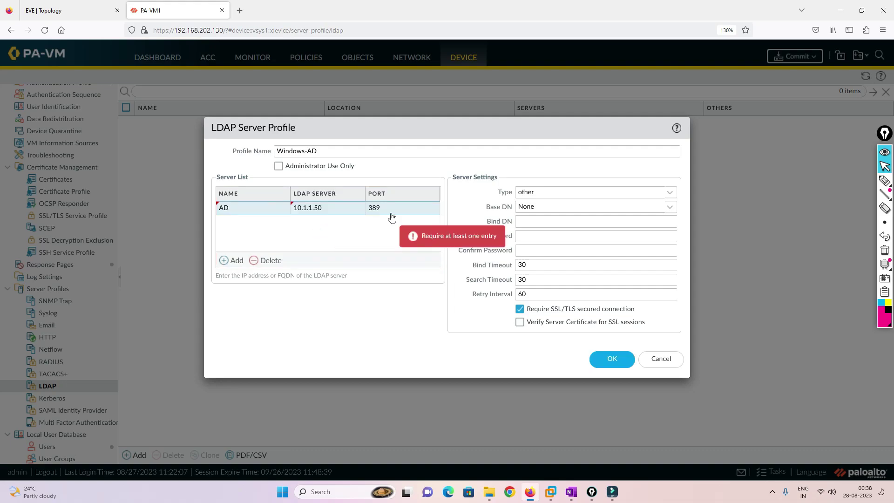
# Set the Windows-AD profile's server type to active-directory.
pyautogui.click(672, 198)
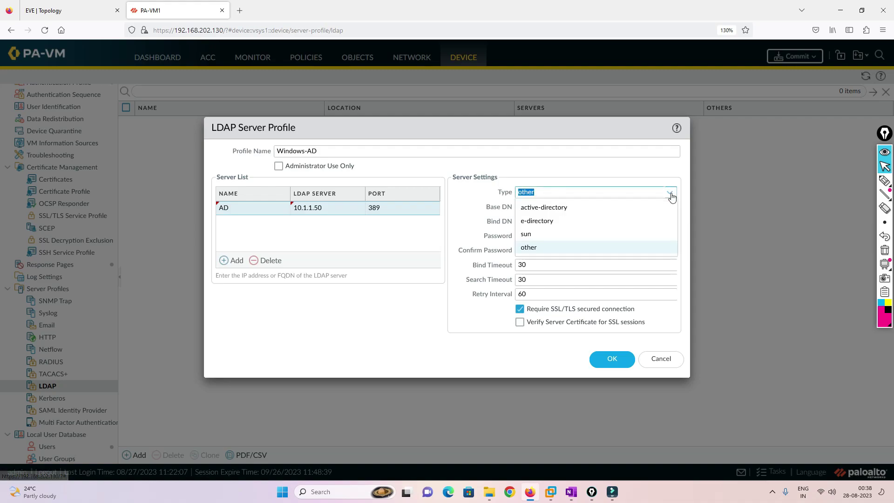
pyautogui.click(552, 208)
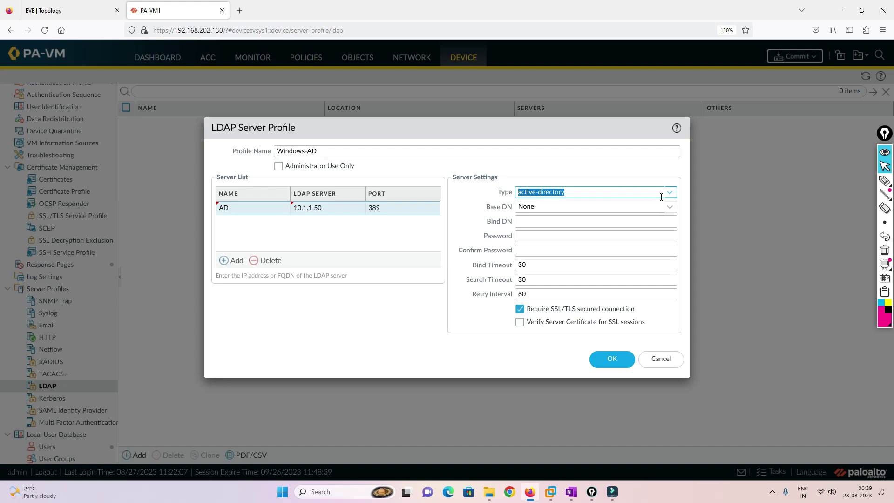
pyautogui.click(558, 206)
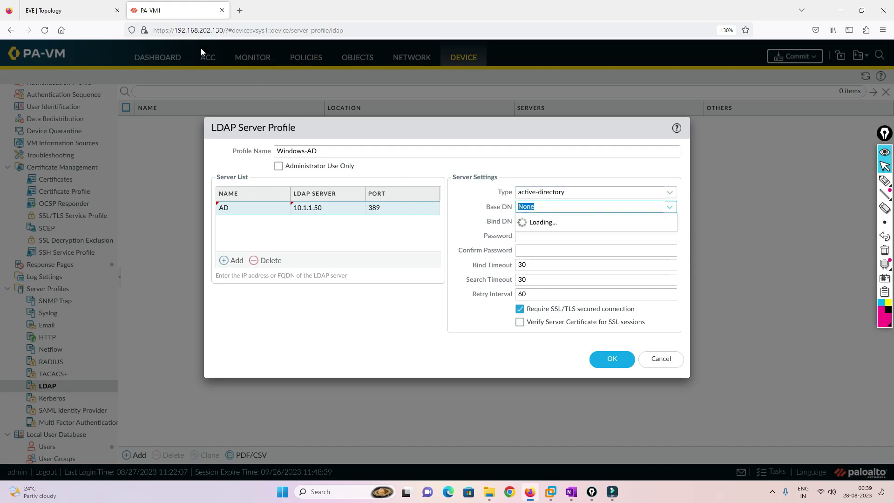
pyautogui.click(51, 13)
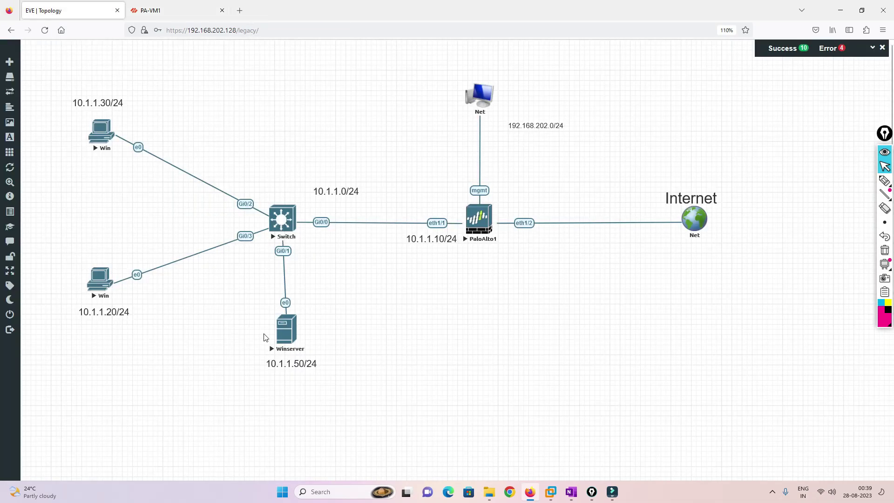
# Review the lab.com domain properties in Active Directory Users and Computers on Winserver.
pyautogui.click(281, 332)
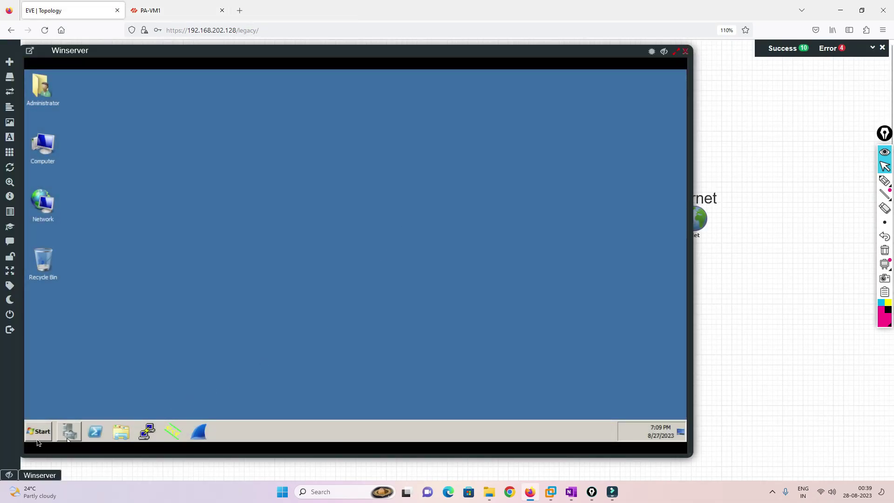
pyautogui.click(39, 431)
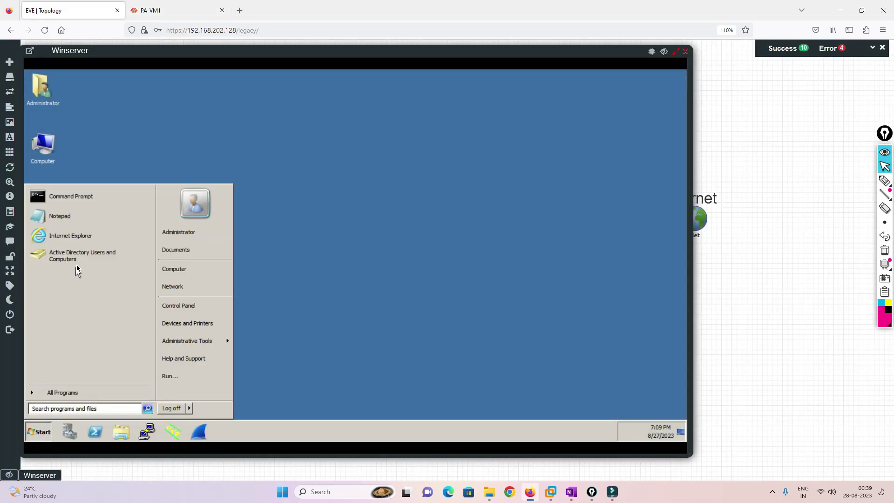
pyautogui.click(78, 266)
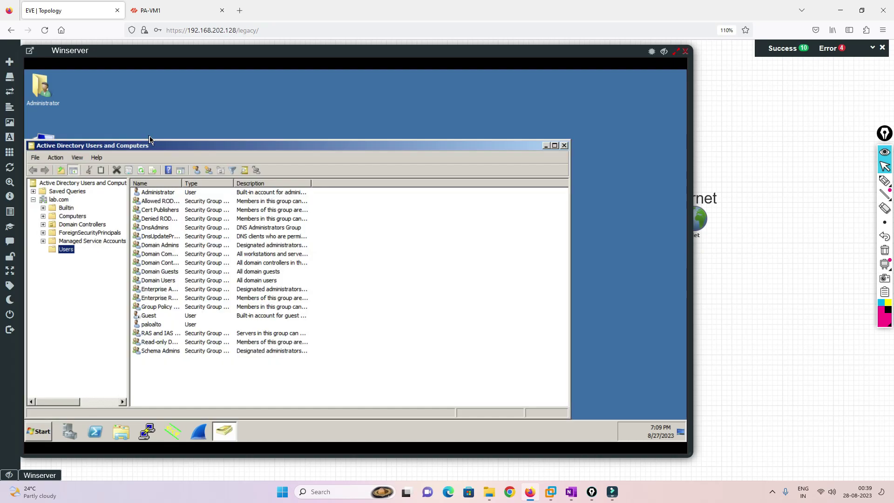
pyautogui.click(57, 200)
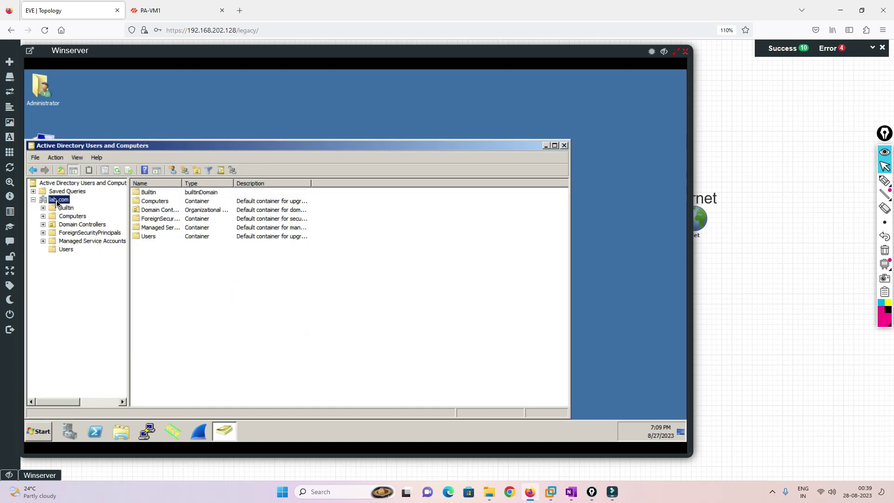
pyautogui.rightClick(57, 202)
pyautogui.click(78, 321)
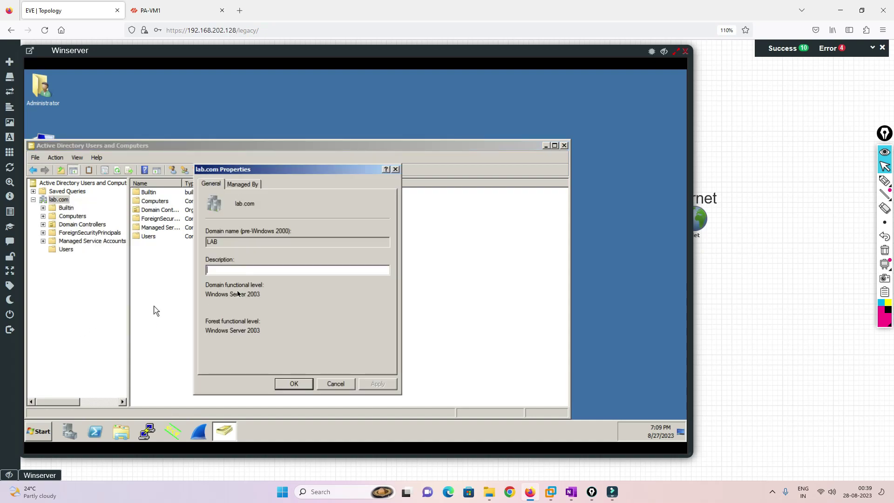
pyautogui.click(243, 185)
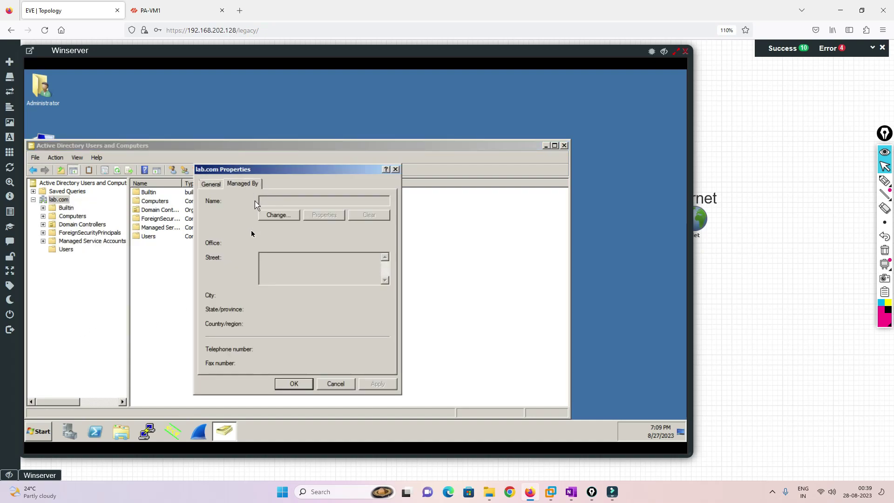
pyautogui.click(345, 384)
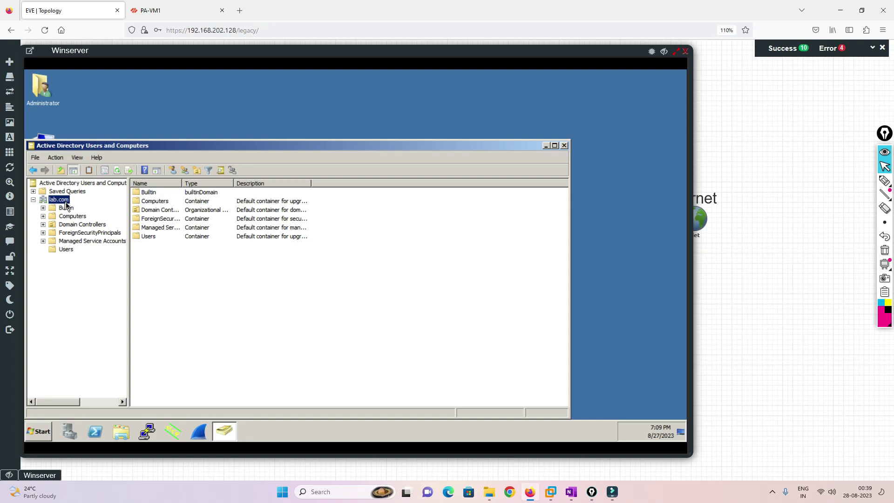
pyautogui.click(163, 11)
pyautogui.click(553, 208)
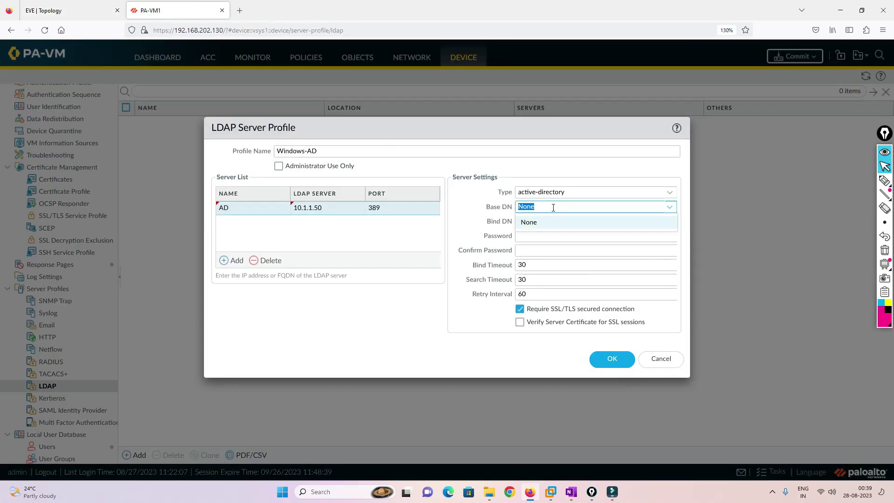
# Enter DC=lab,DC=com as the Windows-AD profile's Base DN.
pyautogui.write('DC=LAB,')
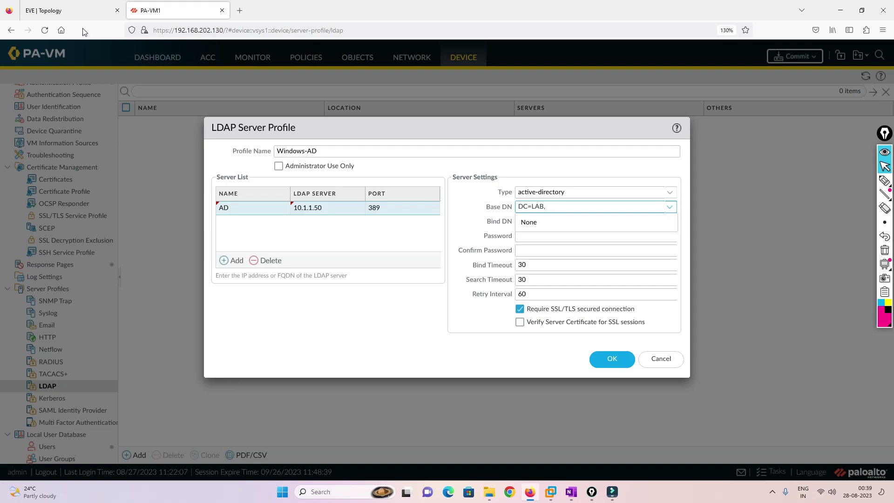
pyautogui.click(74, 11)
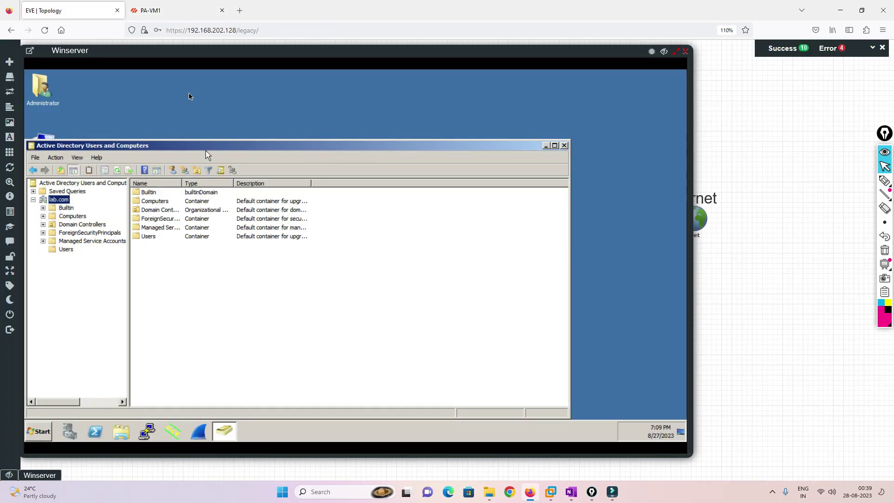
pyautogui.click(173, 10)
pyautogui.click(553, 208)
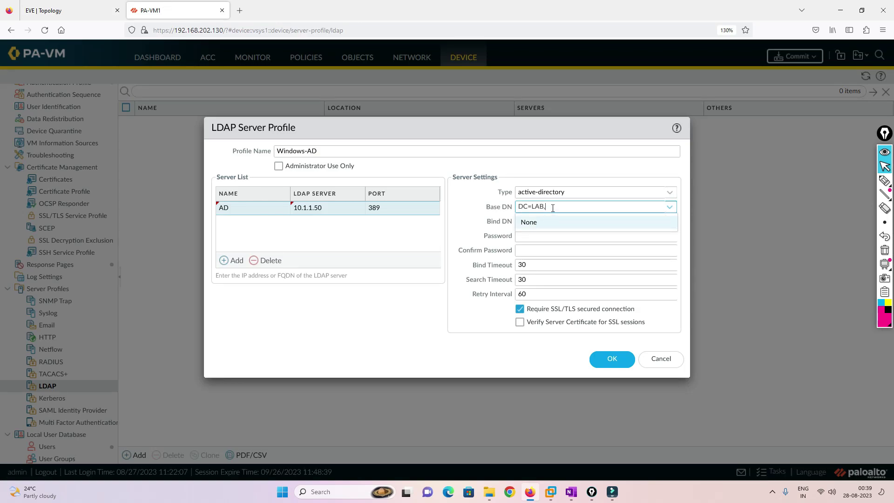
pyautogui.write('DC=la')
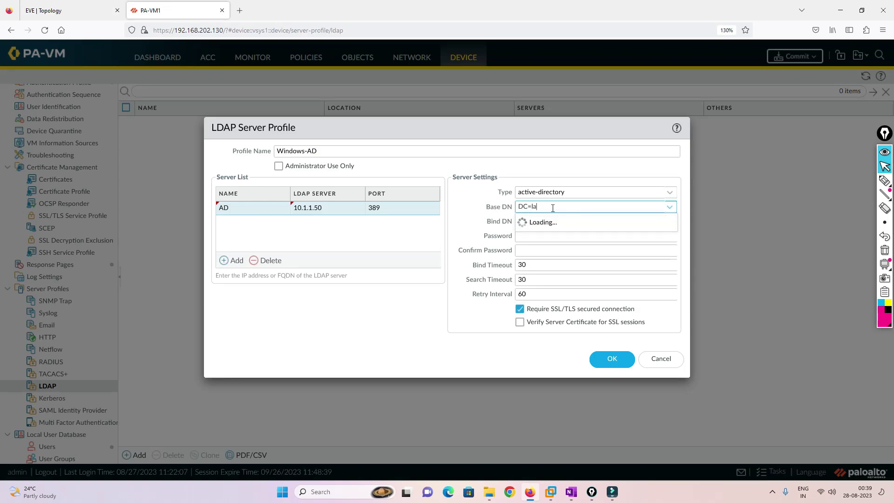
pyautogui.write('b,DC=com')
pyautogui.click(481, 216)
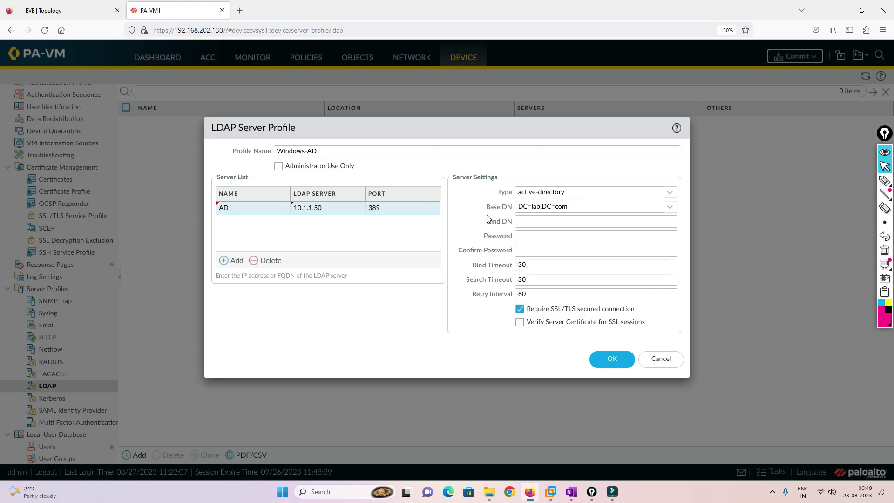
pyautogui.click(549, 224)
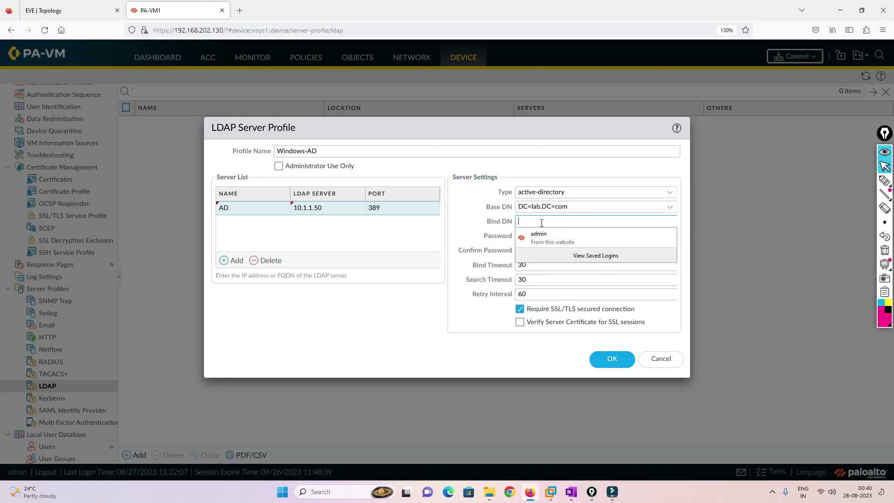
pyautogui.write('paloalto@lab.com')
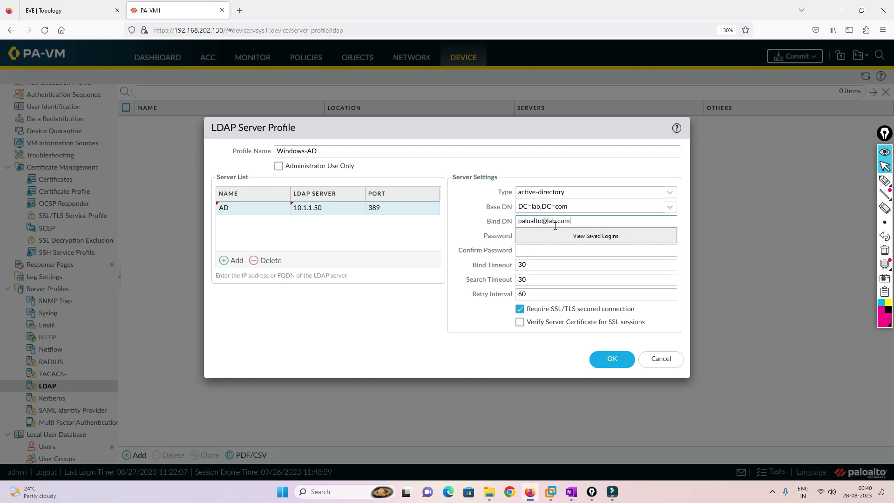
pyautogui.click(84, 10)
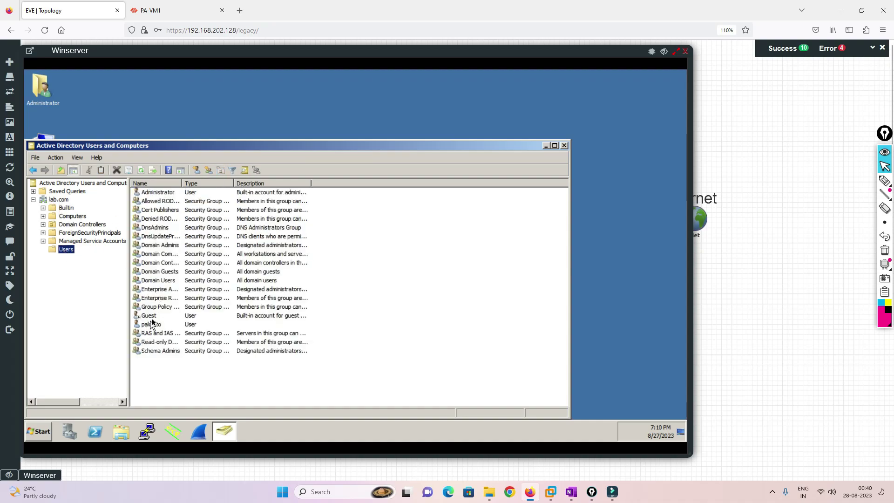
pyautogui.click(155, 326)
pyautogui.rightClick(155, 326)
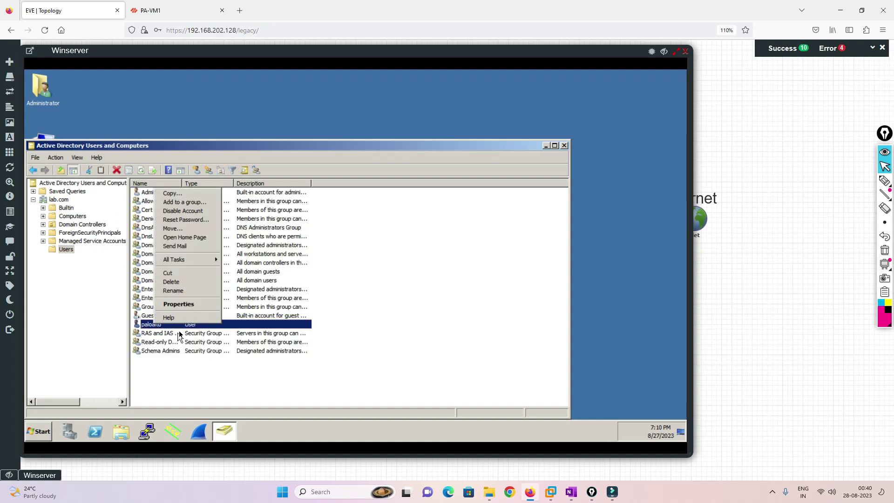
pyautogui.click(178, 303)
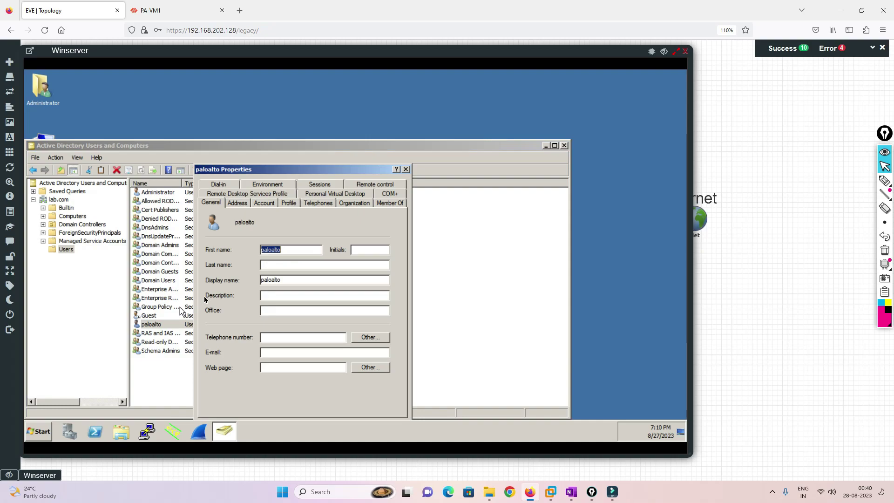
pyautogui.click(240, 204)
pyautogui.click(262, 205)
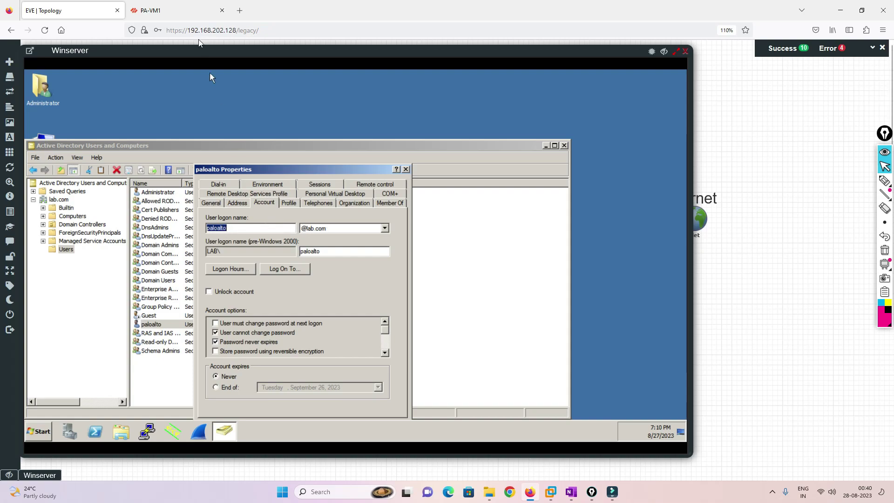
pyautogui.click(187, 11)
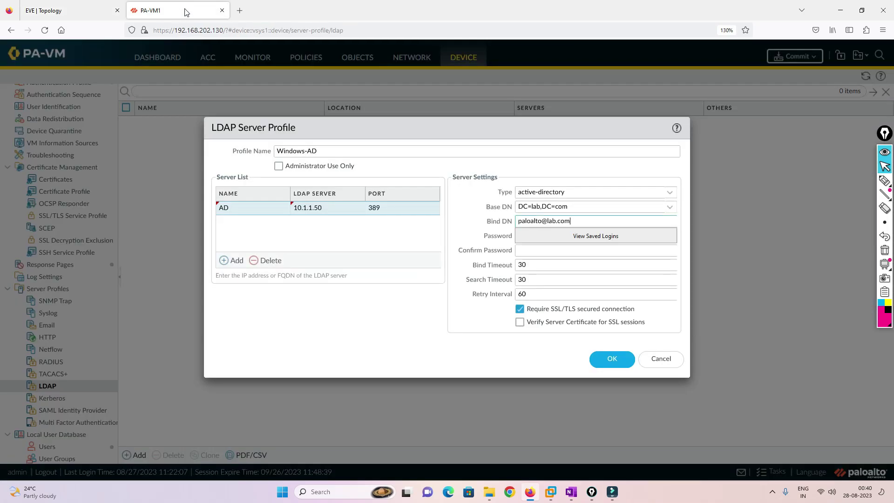
# Enter the bind password and its confirmation in the Windows-AD profile.
pyautogui.click(454, 230)
pyautogui.click(529, 232)
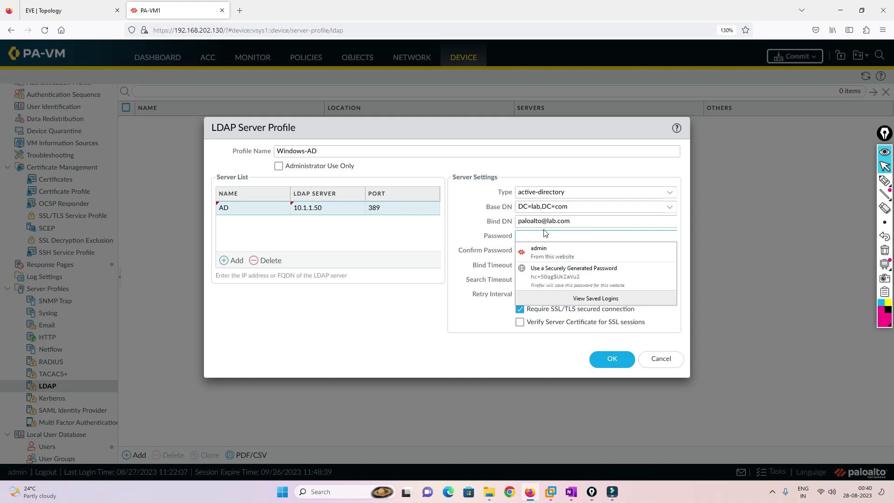
pyautogui.click(532, 238)
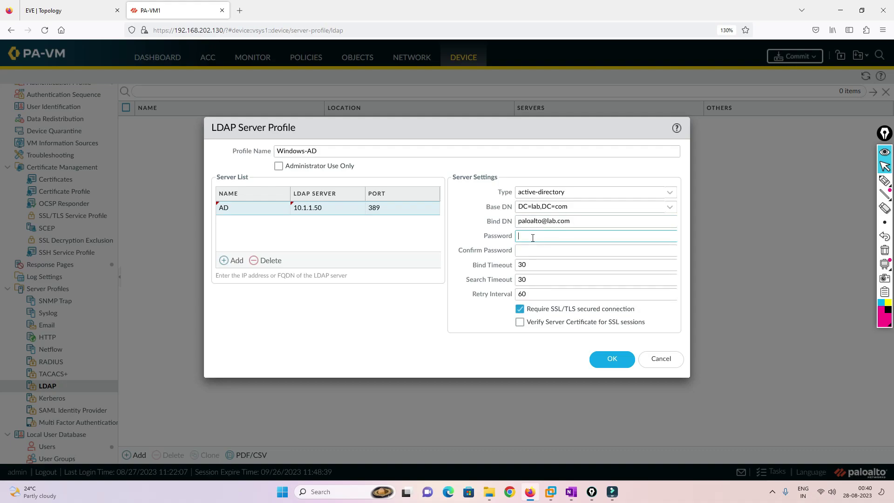
pyautogui.write('paloalto')
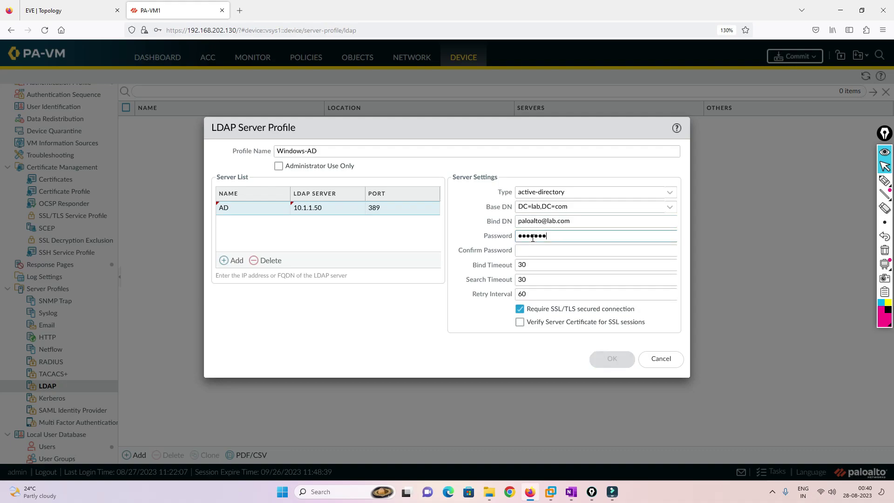
pyautogui.write('••')
pyautogui.press('Tab')
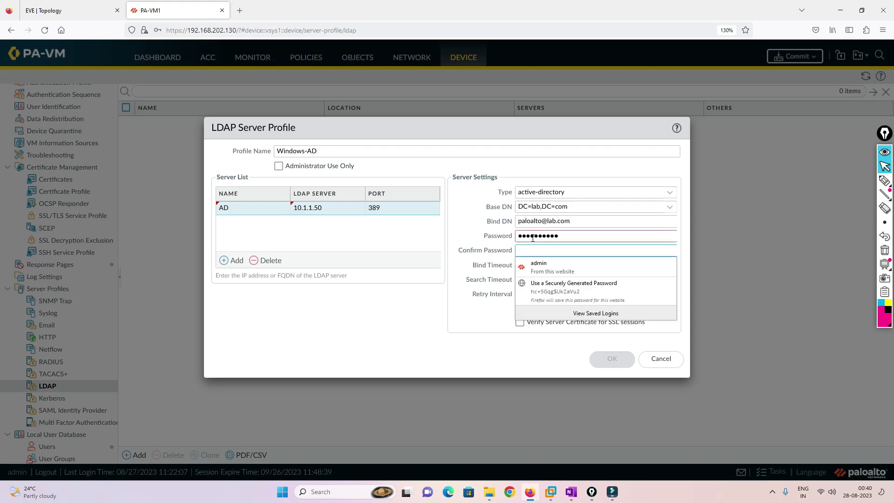
pyautogui.write('paloalto••')
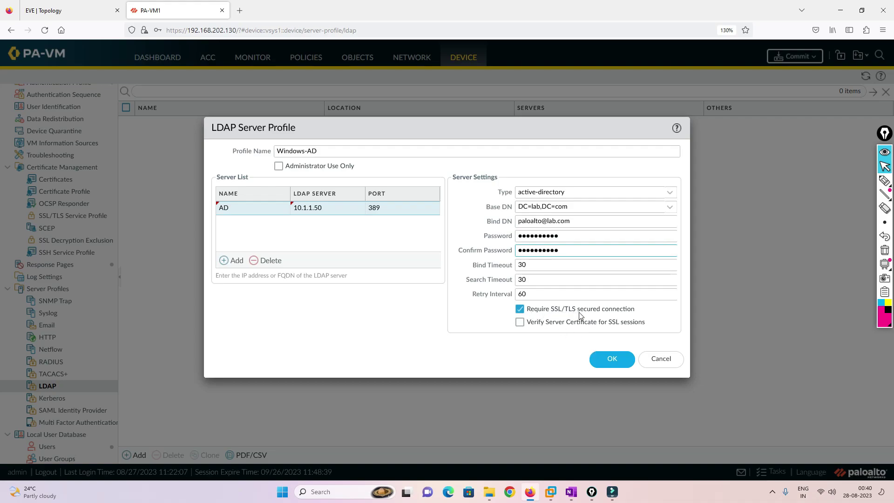
# Turn off Require SSL/TLS, save the profile, and decline Firefox's login save.
pyautogui.click(520, 310)
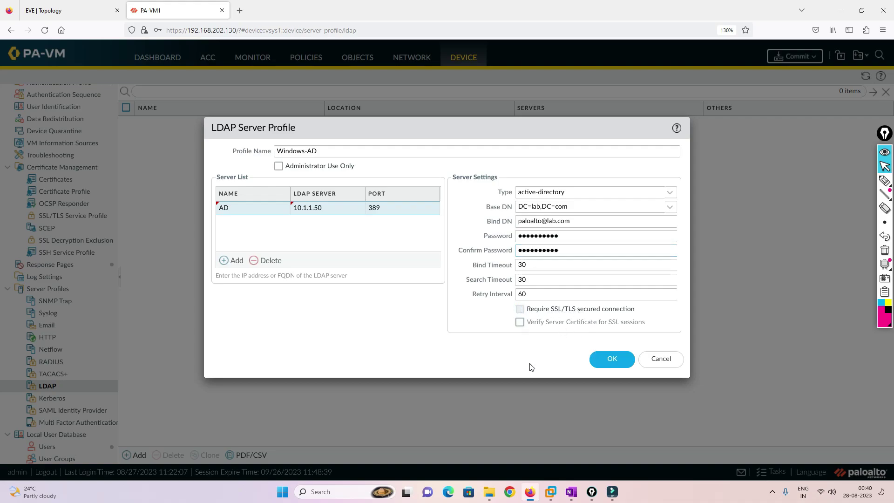
pyautogui.click(607, 360)
pyautogui.click(281, 147)
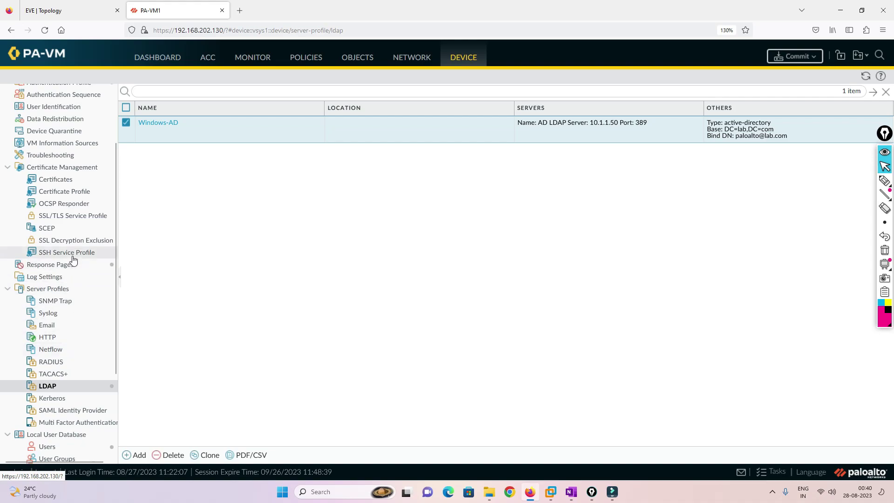
pyautogui.scroll(1, 67, 260)
# In User-ID Agent Setup, enter the monitor account username, domain lab.com and password.
pyautogui.click(55, 149)
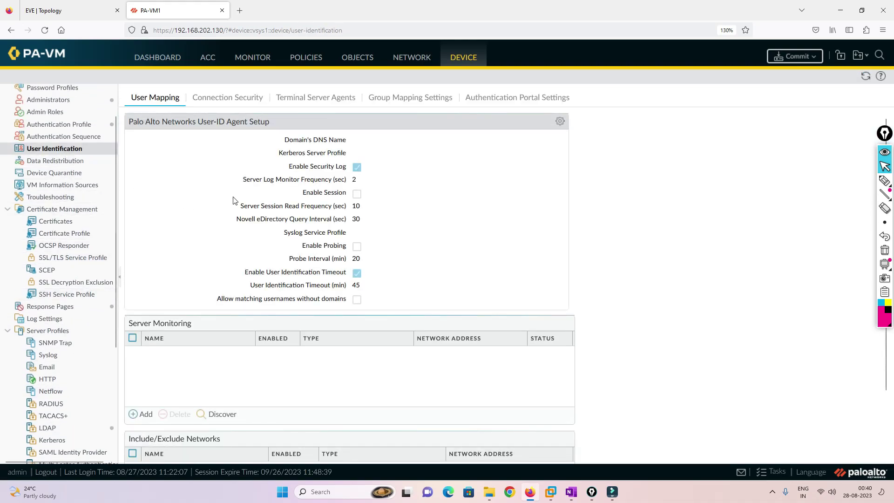
pyautogui.click(559, 123)
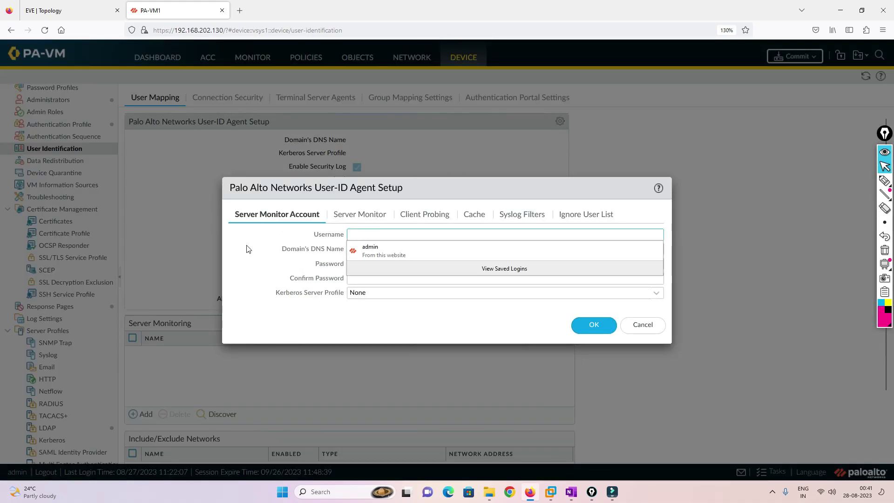
pyautogui.write('pal')
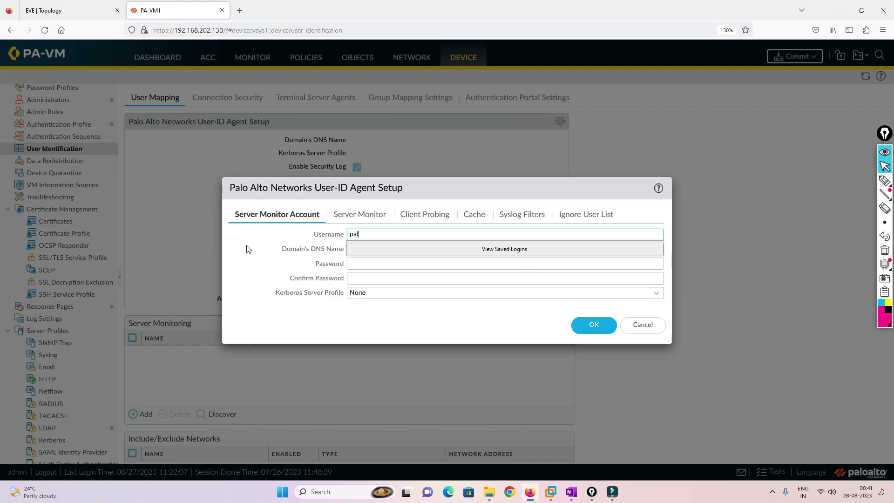
pyautogui.write('oalto')
pyautogui.press('Tab')
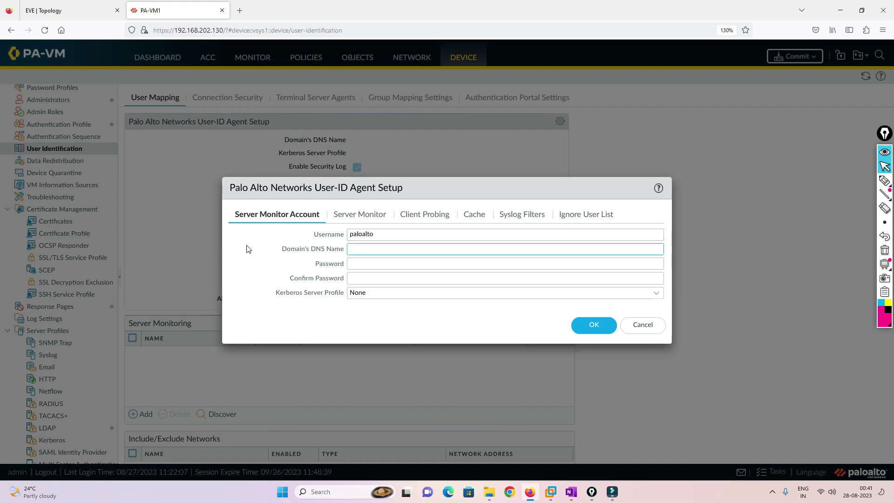
pyautogui.write('lab.com')
pyautogui.press('Tab')
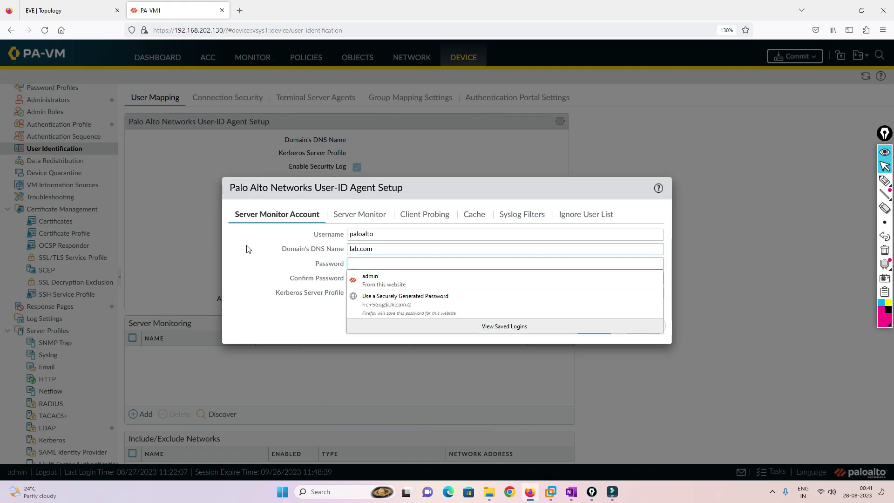
pyautogui.write('paloalto1paloalto12')
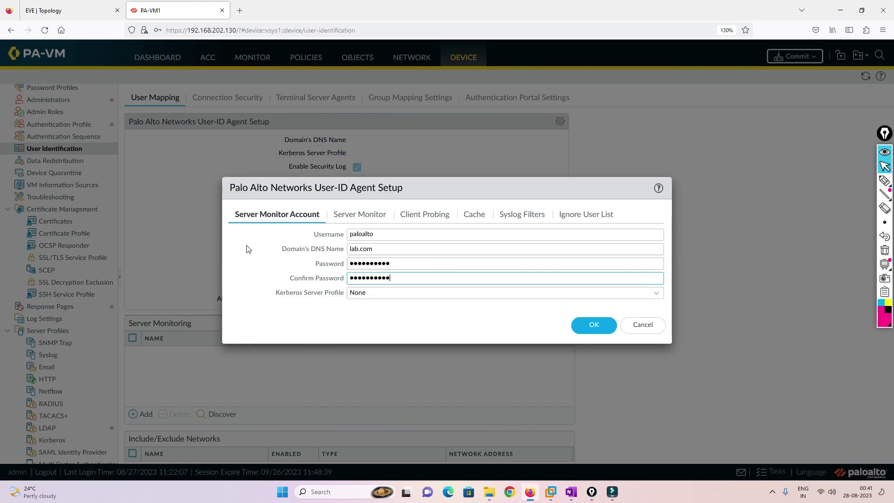
pyautogui.click(386, 234)
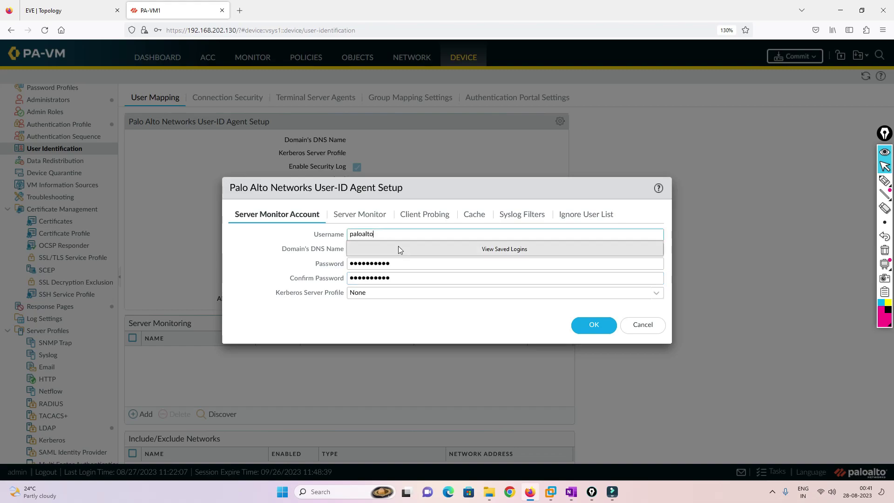
pyautogui.write('@lab.com')
pyautogui.press('Tab')
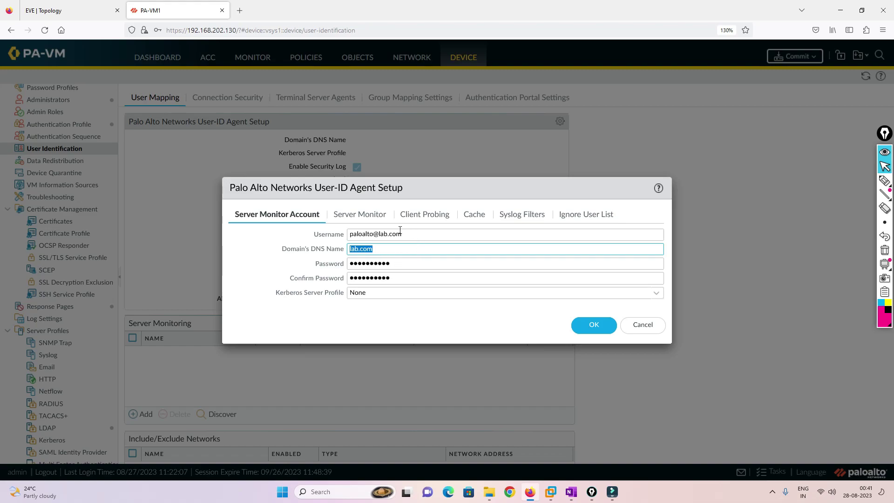
pyautogui.click(358, 213)
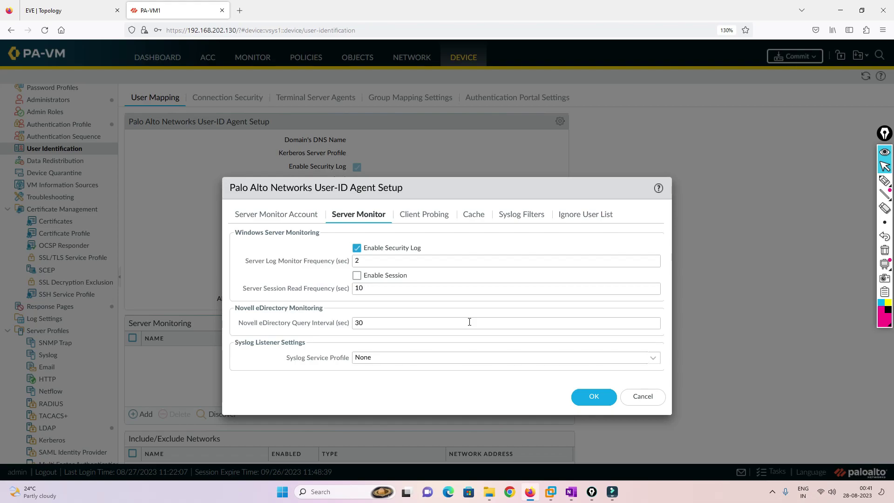
# Enable client probing with the 20-minute probe interval.
pyautogui.click(424, 221)
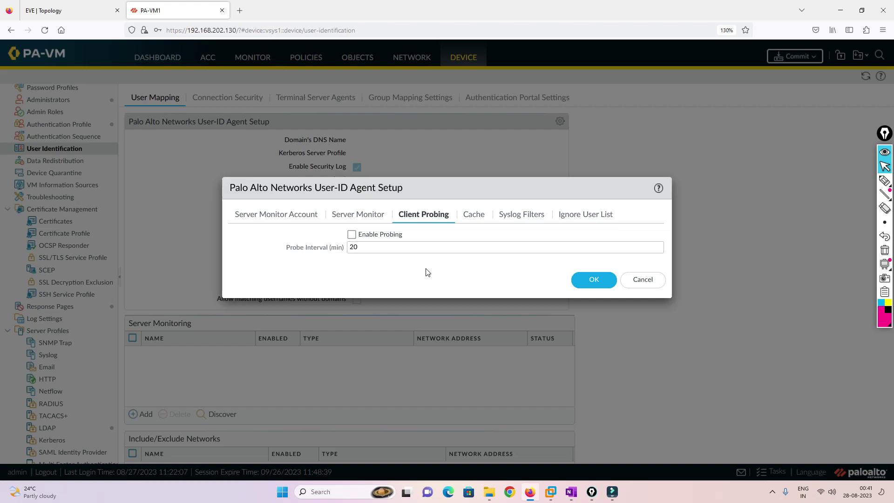
pyautogui.click(351, 234)
pyautogui.click(362, 248)
pyautogui.moveTo(368, 249); pyautogui.dragTo(305, 249)
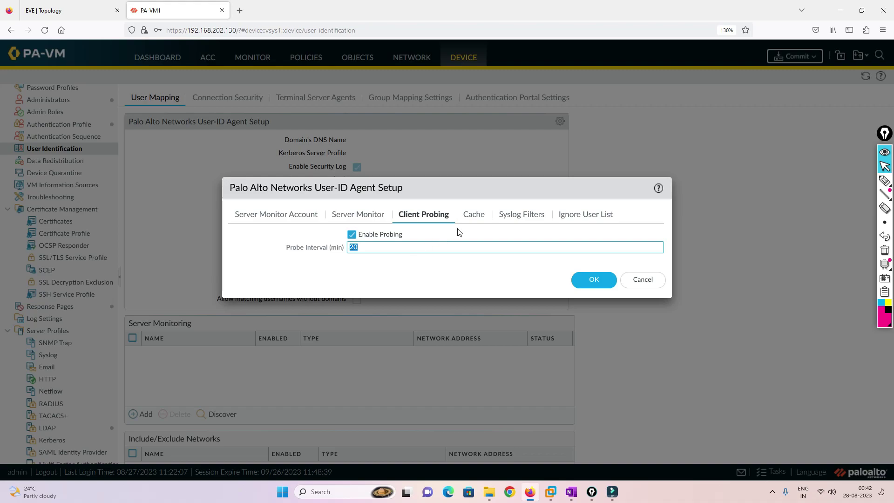
# Keep the 45-minute user identification cache timeout enabled, then view the Syslog Filters profiles.
pyautogui.click(472, 220)
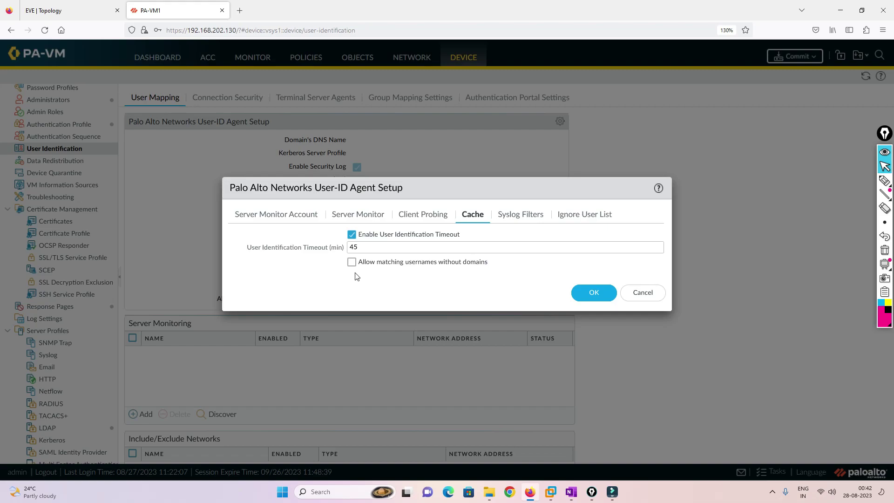
pyautogui.click(336, 249)
pyautogui.click(331, 269)
pyautogui.moveTo(364, 243); pyautogui.dragTo(295, 240)
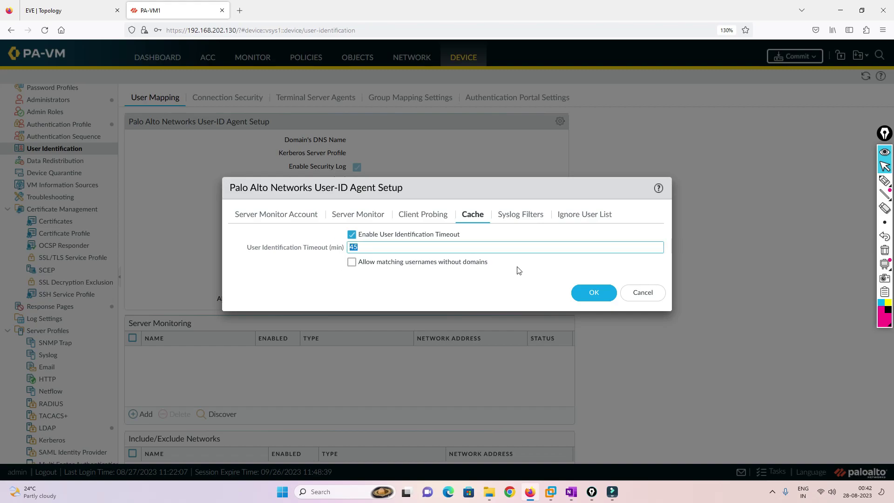
pyautogui.click(351, 234)
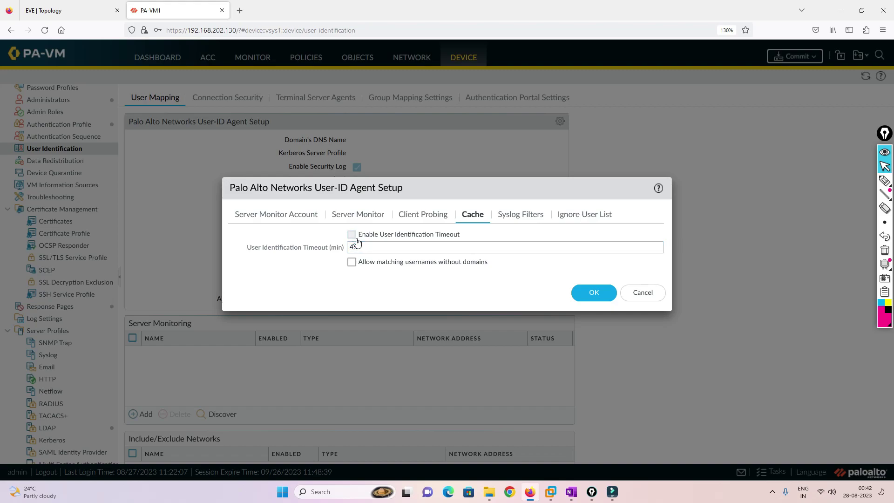
pyautogui.click(351, 234)
pyautogui.click(527, 222)
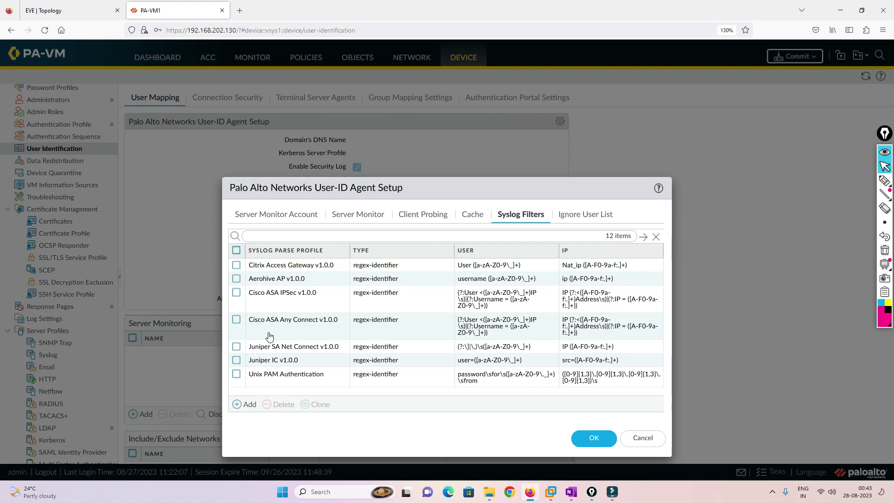
# Tick the Cisco ASA Any Connect v1.0.0 syslog filter and view the empty Ignore User List.
pyautogui.scroll(-3, 503, 314)
pyautogui.scroll(-2, 503, 315)
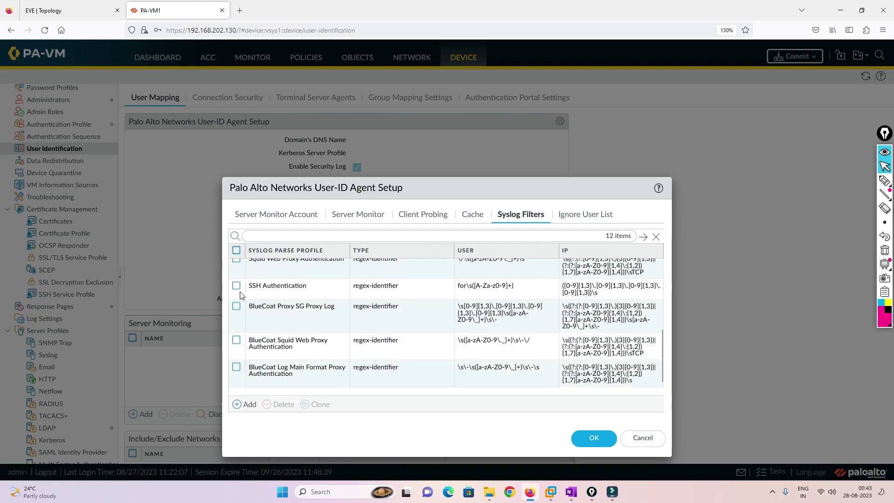
pyautogui.scroll(5, 271, 315)
pyautogui.click(236, 310)
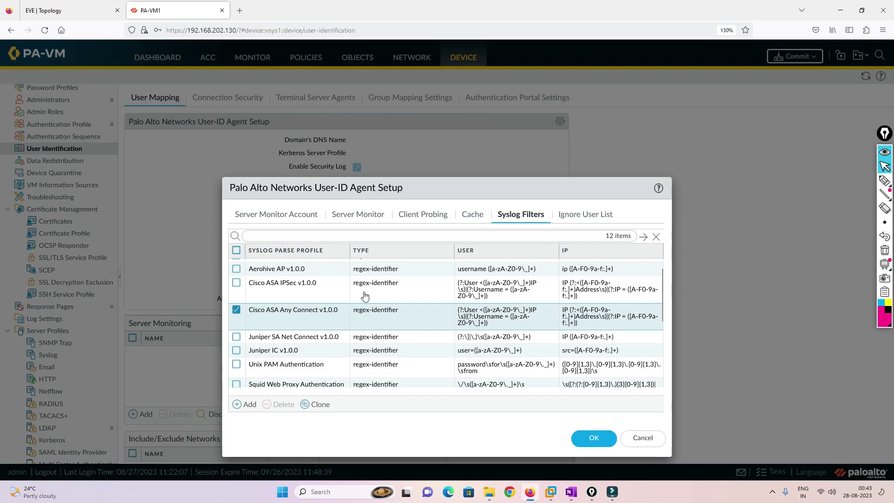
pyautogui.click(592, 221)
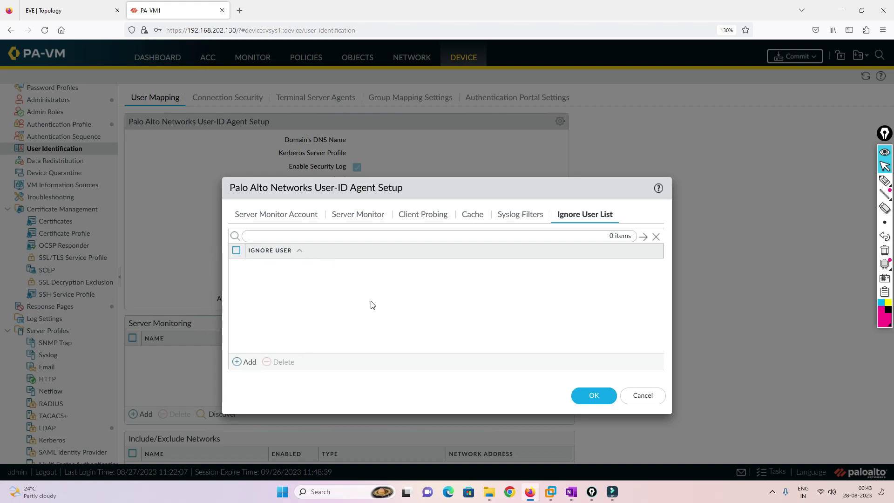
# Save the User-ID agent setup, then enter a new monitored server named AD-server at 10.1.1.50.
pyautogui.click(595, 397)
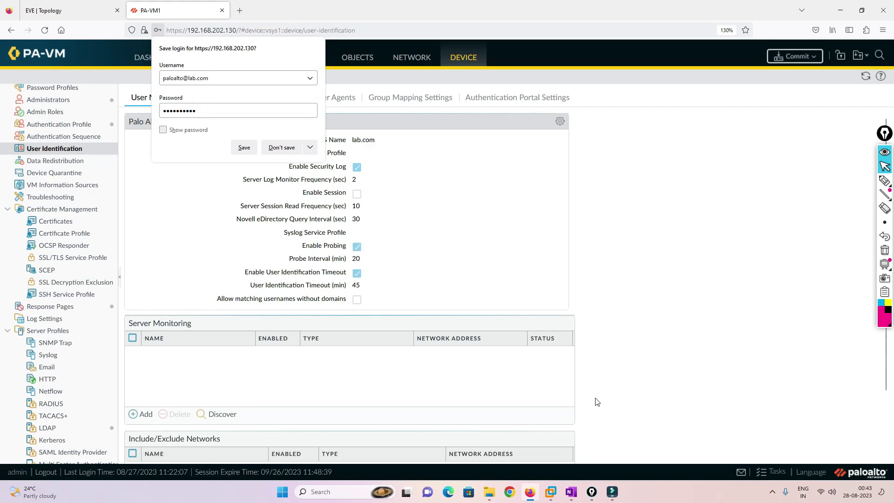
pyautogui.click(276, 145)
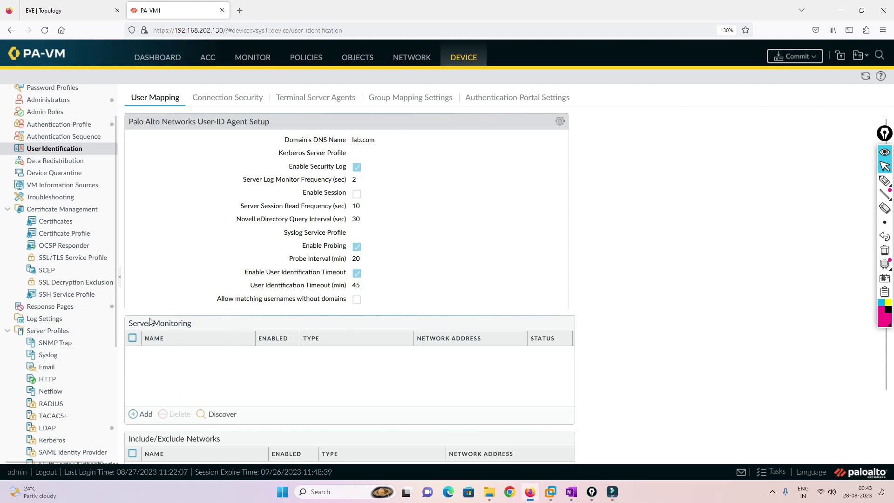
pyautogui.click(138, 417)
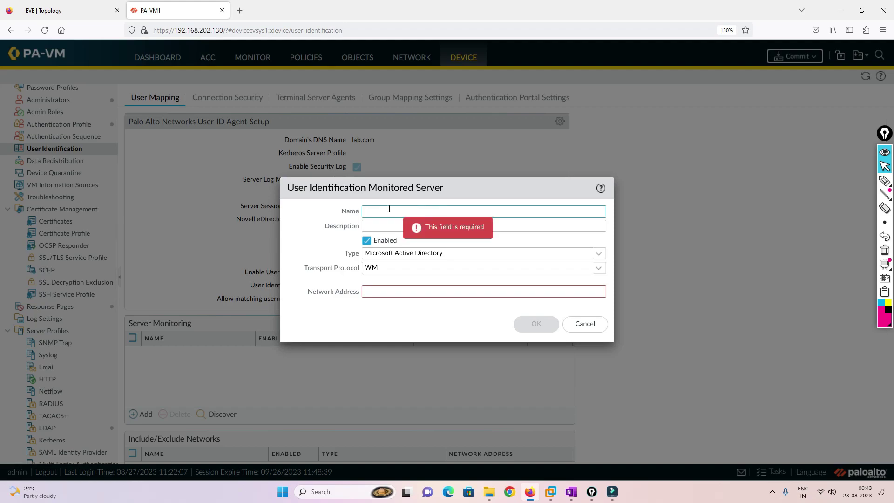
pyautogui.write('AD-server')
pyautogui.press('Tab')
pyautogui.press('Tab')
pyautogui.press('Tab')
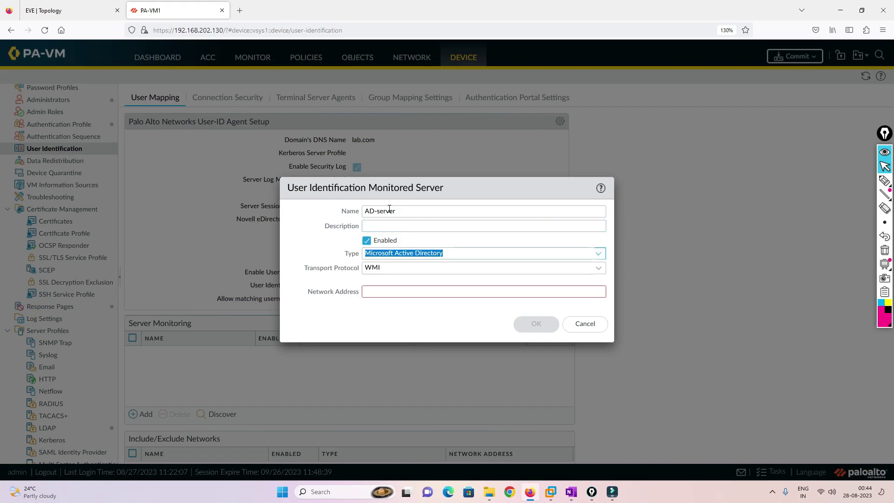
pyautogui.press('Tab')
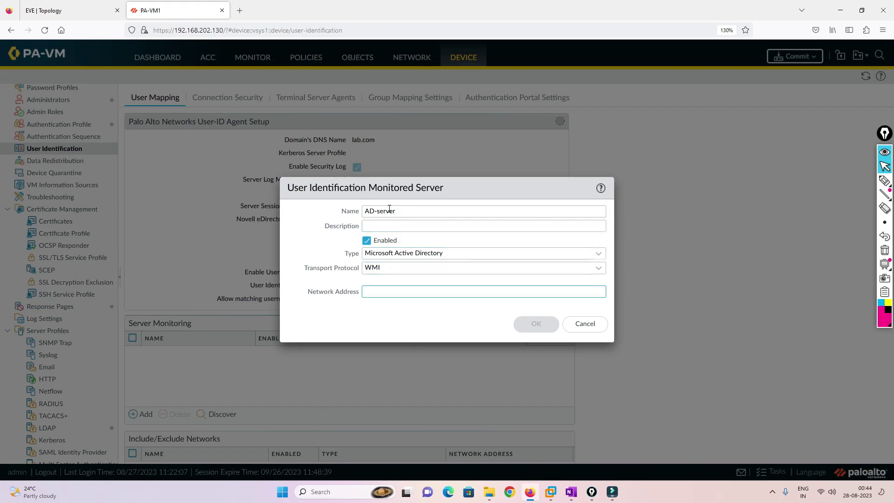
pyautogui.write('10.1.1.50')
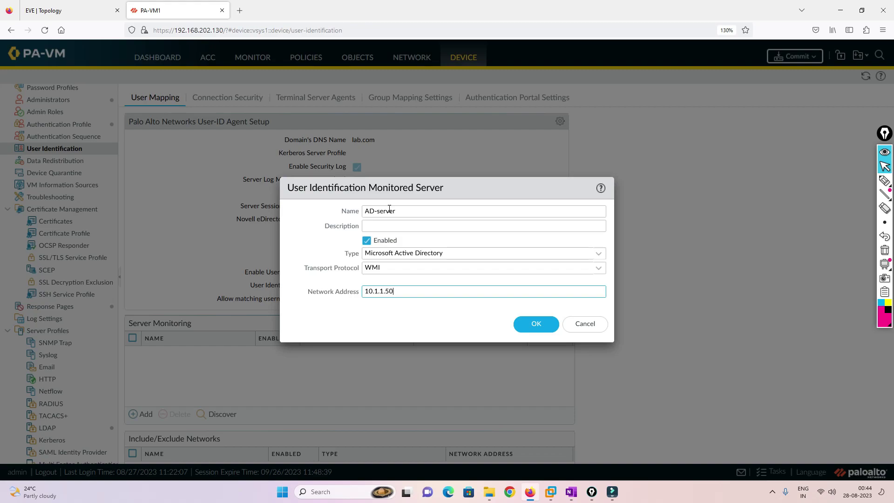
# Keep Microsoft Active Directory over WMI as the server type and save the AD-server entry.
pyautogui.click(598, 253)
pyautogui.click(438, 272)
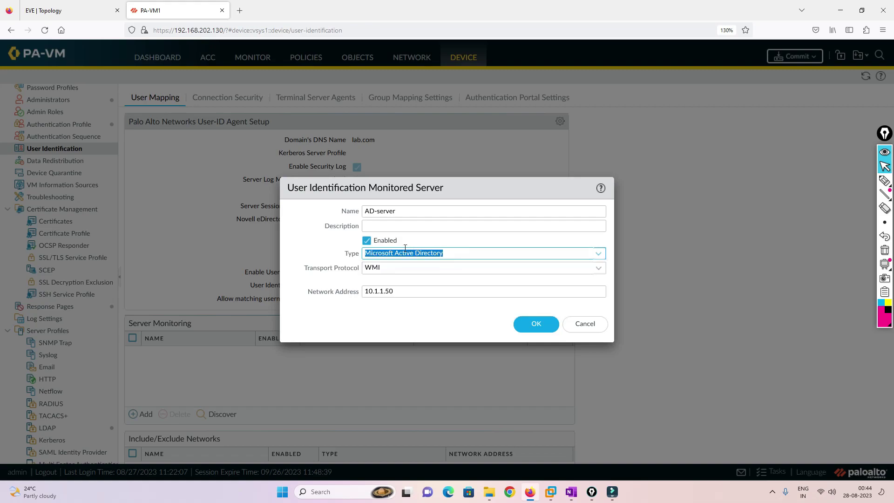
pyautogui.click(595, 254)
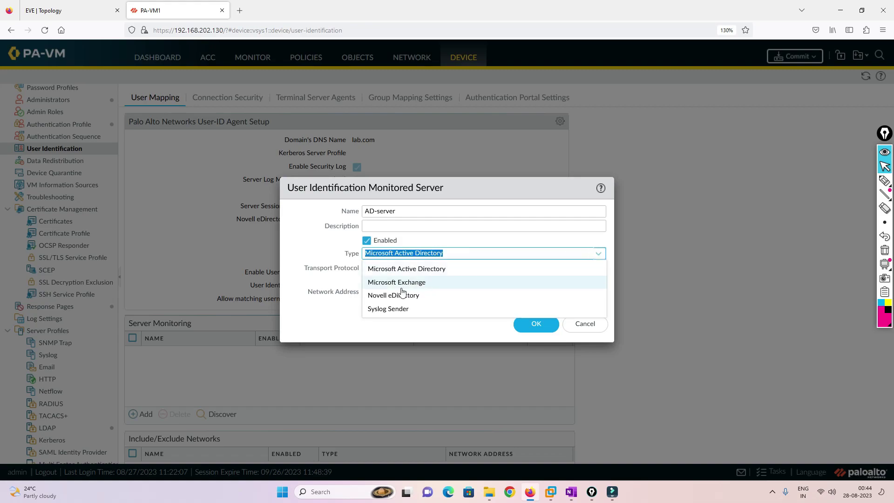
pyautogui.click(448, 240)
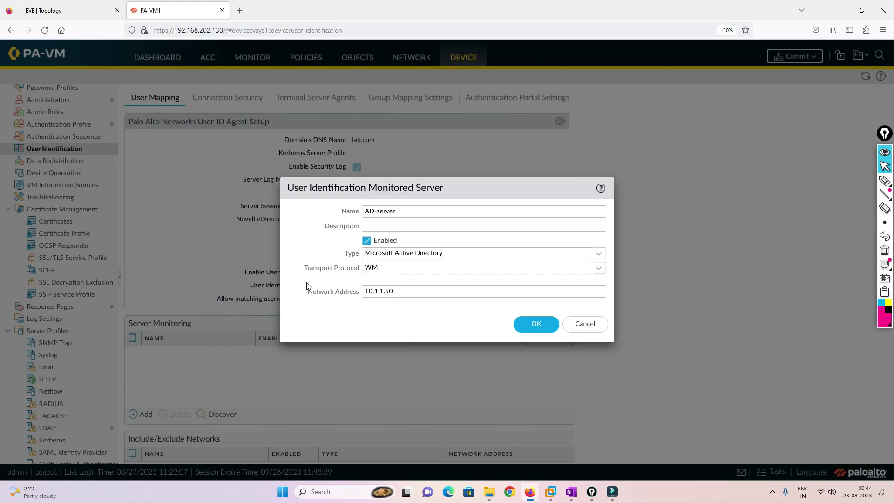
pyautogui.click(543, 324)
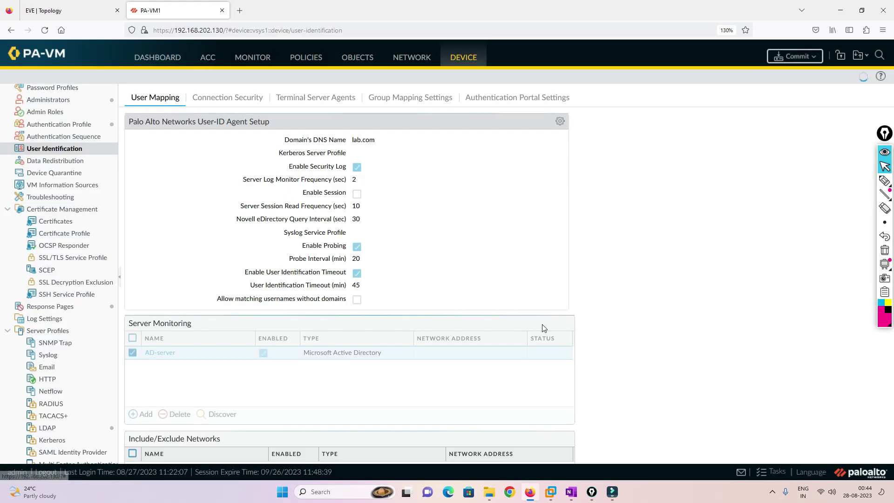
# Commit the pending firewall configuration changes.
pyautogui.click(794, 56)
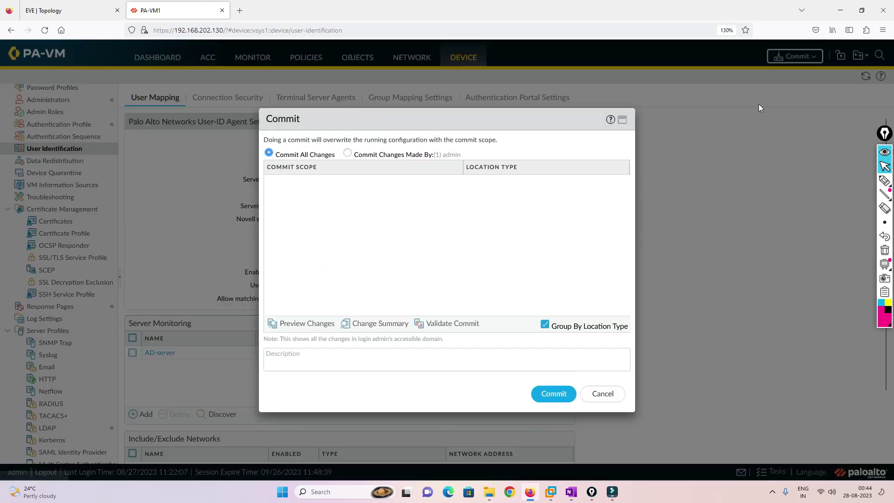
pyautogui.click(551, 393)
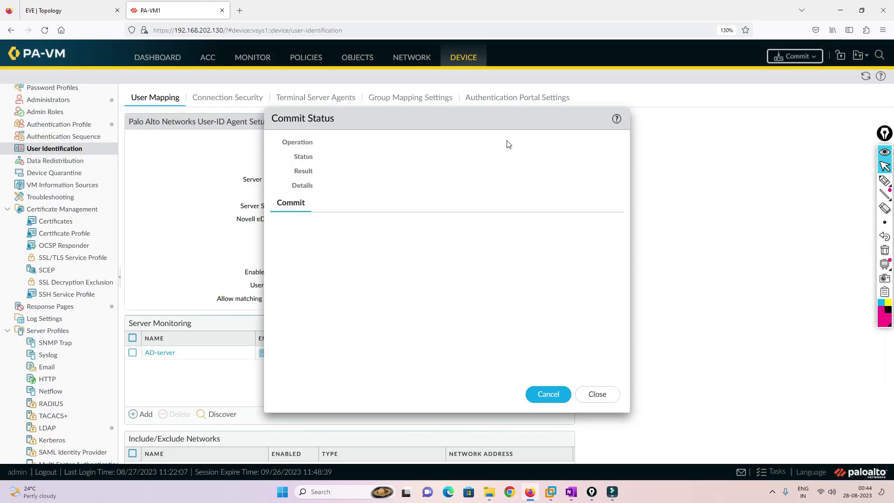
pyautogui.moveTo(506, 122); pyautogui.dragTo(253, 97)
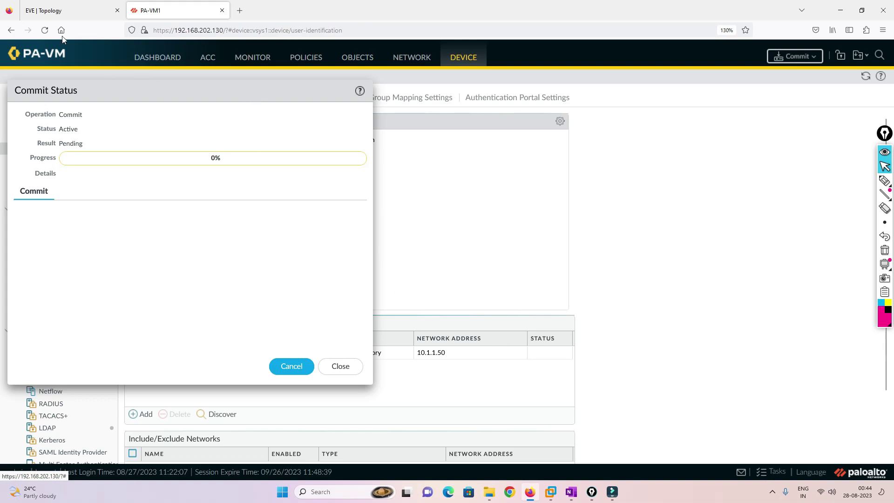
# Close the user properties, Active Directory Users and Computers, and the Winserver console.
pyautogui.click(69, 11)
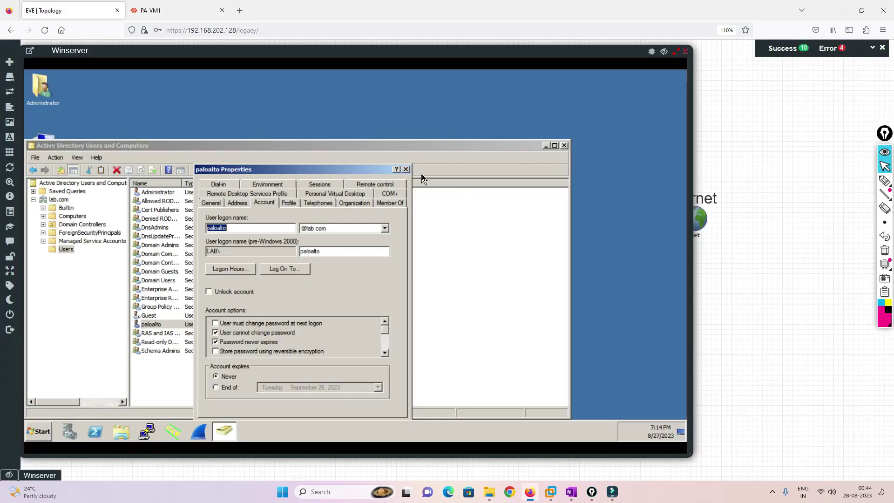
pyautogui.click(405, 169)
pyautogui.click(564, 146)
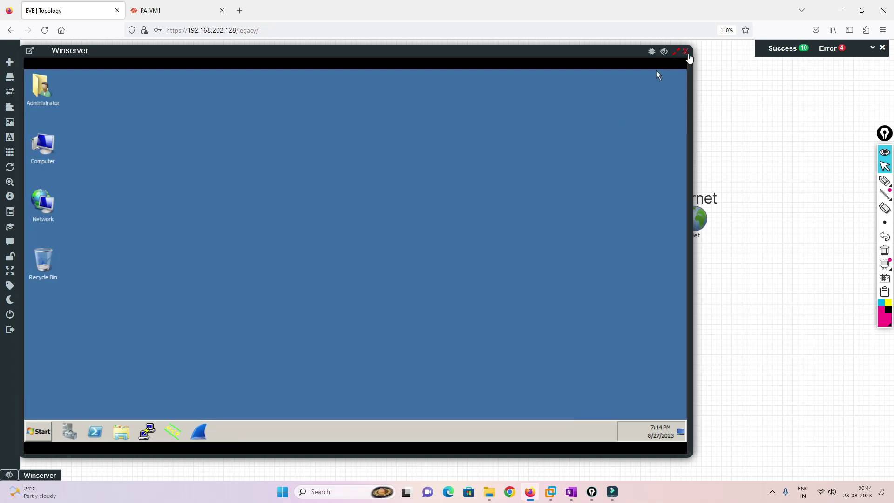
pyautogui.click(685, 50)
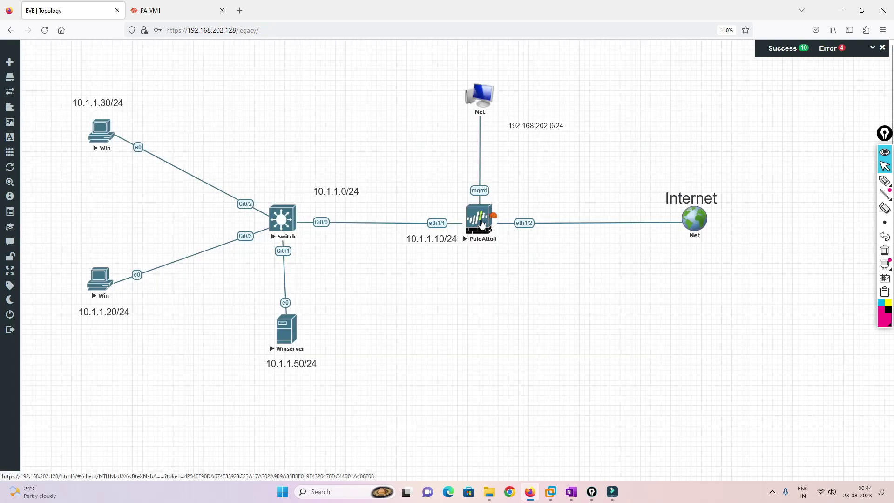
# Read the failed commit's error requiring domain\username for the WMI account, then dismiss it.
pyautogui.click(180, 10)
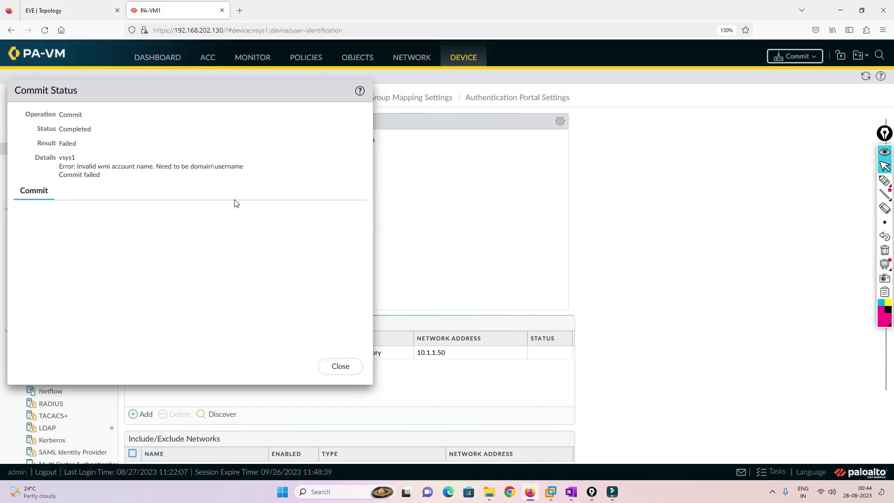
pyautogui.moveTo(96, 166); pyautogui.dragTo(282, 171)
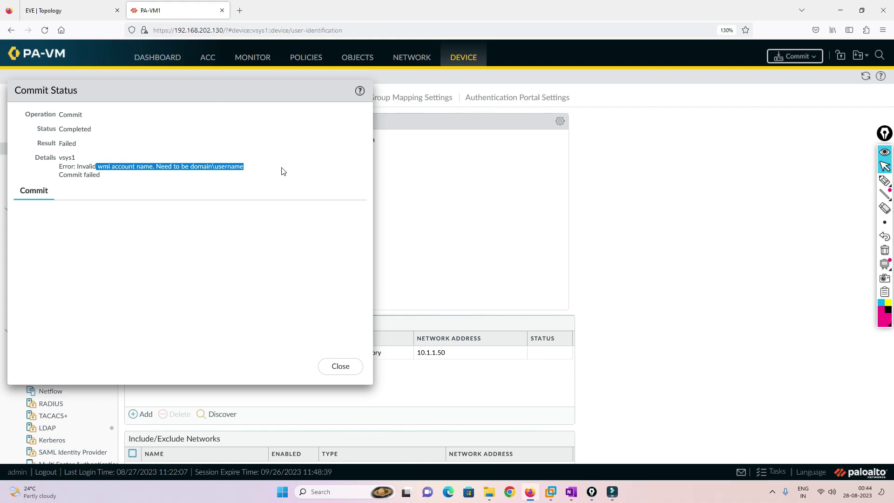
pyautogui.click(340, 366)
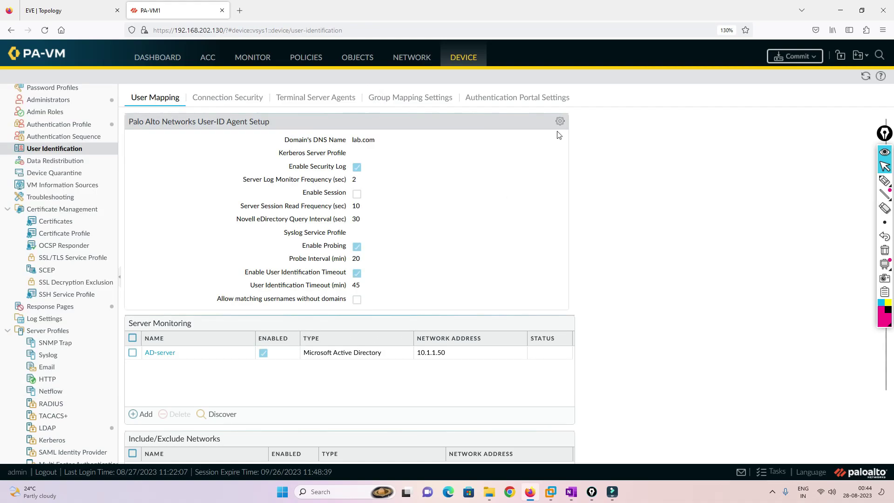
# Rewrite the server monitor username in LAB\username form and save the User-ID agent setup.
pyautogui.click(560, 122)
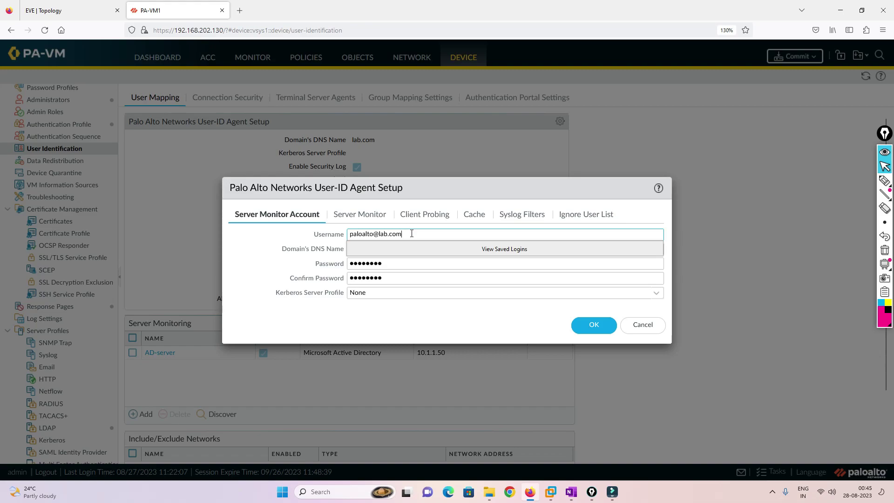
pyautogui.moveTo(411, 234); pyautogui.dragTo(308, 235)
pyautogui.press('BackSpace')
pyautogui.write('L')
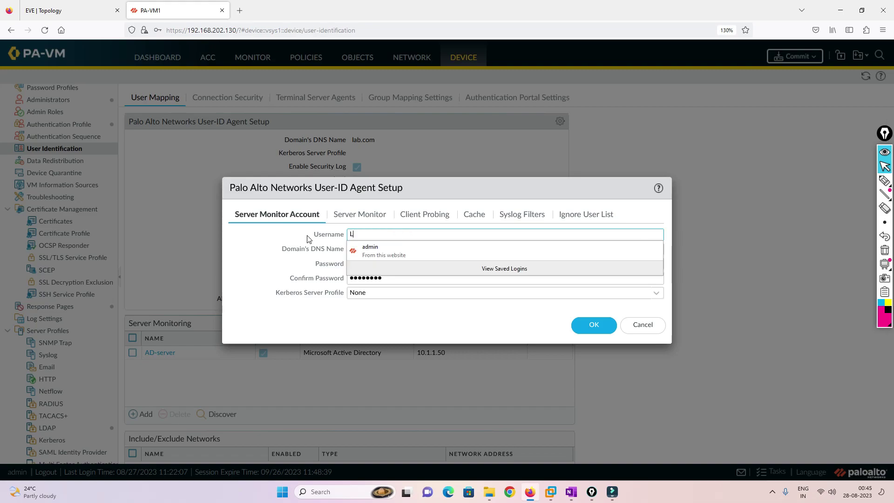
pyautogui.write('AB')
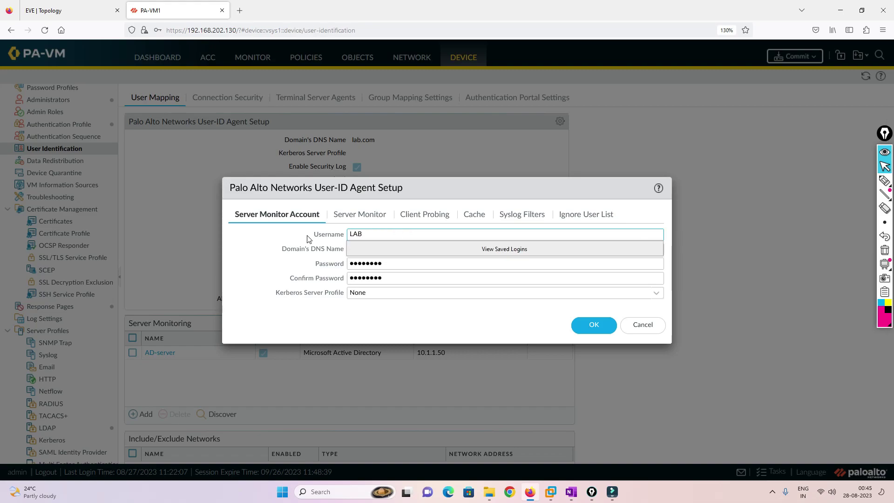
pyautogui.write('\\paloalto')
pyautogui.click(454, 316)
pyautogui.click(588, 325)
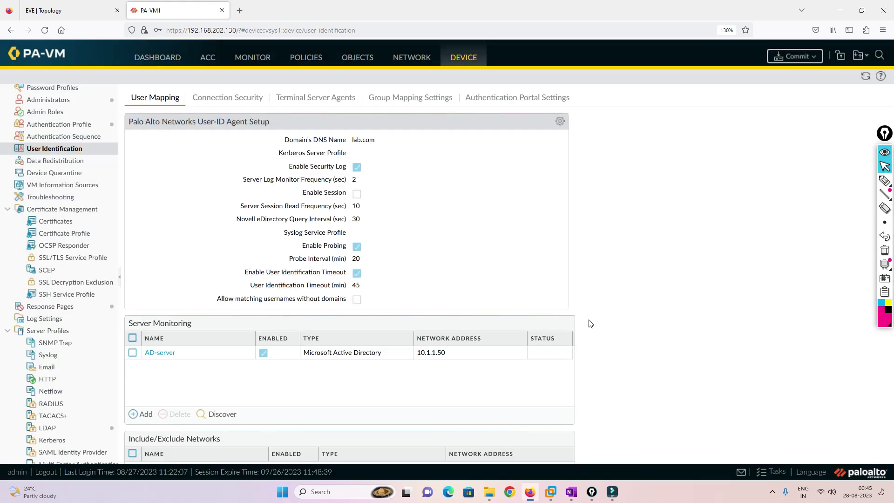
# Commit again; the commit succeeds and AD-server at 10.1.1.50 shows Connected.
pyautogui.click(794, 56)
pyautogui.click(553, 393)
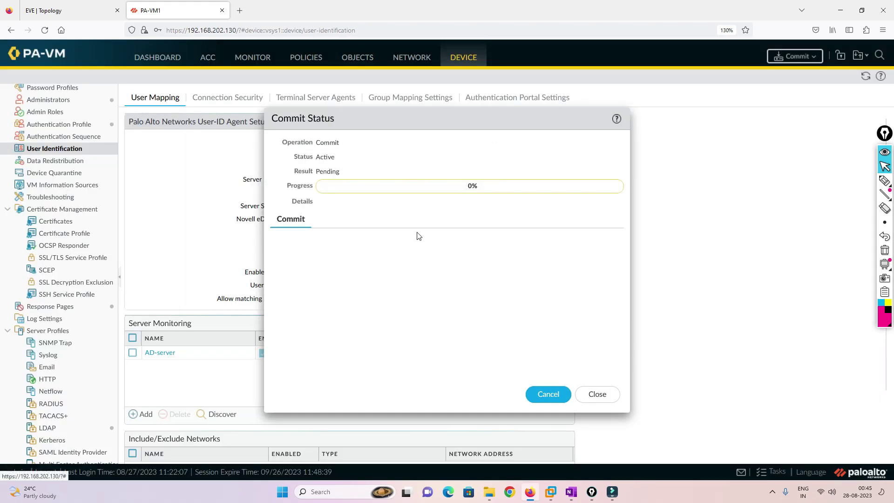
pyautogui.moveTo(418, 118); pyautogui.dragTo(181, 106)
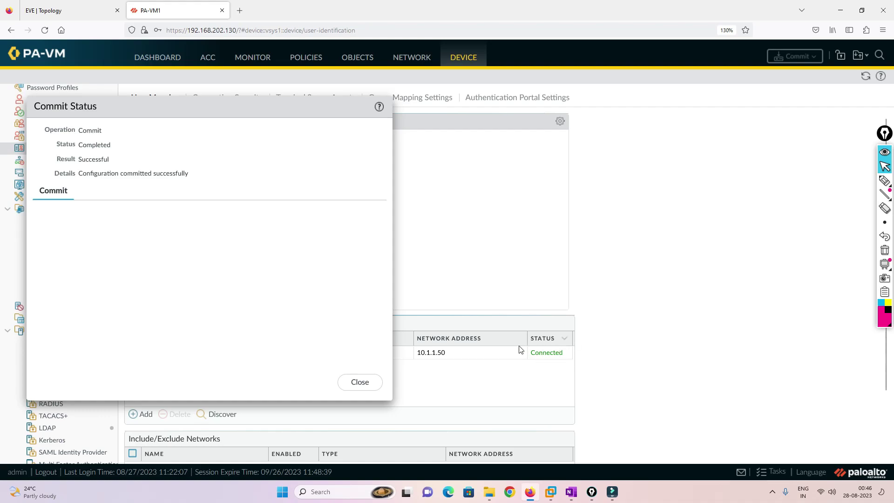
pyautogui.click(372, 382)
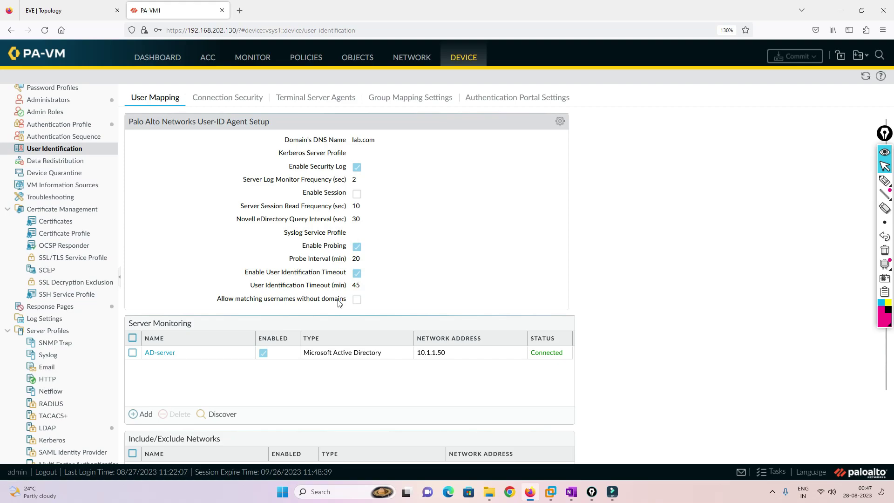
# Open Active Directory Users and Computers on the Winserver console and maximize its window.
pyautogui.click(56, 9)
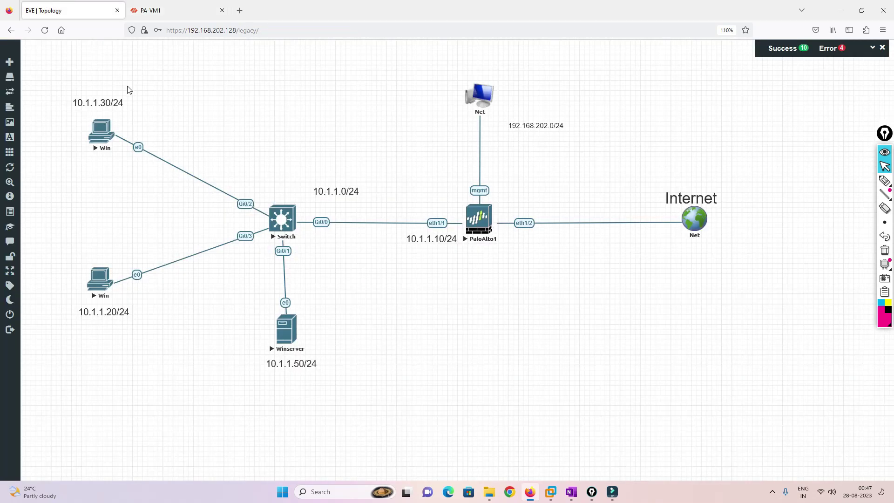
pyautogui.click(285, 329)
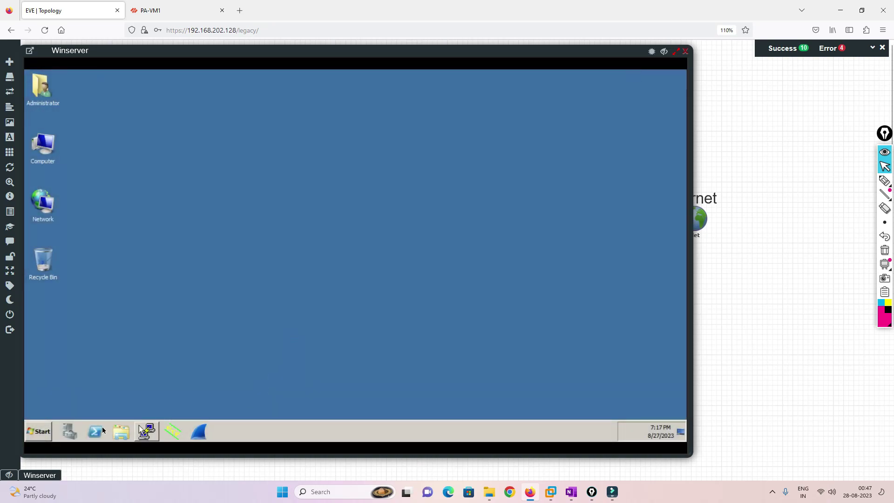
pyautogui.click(38, 431)
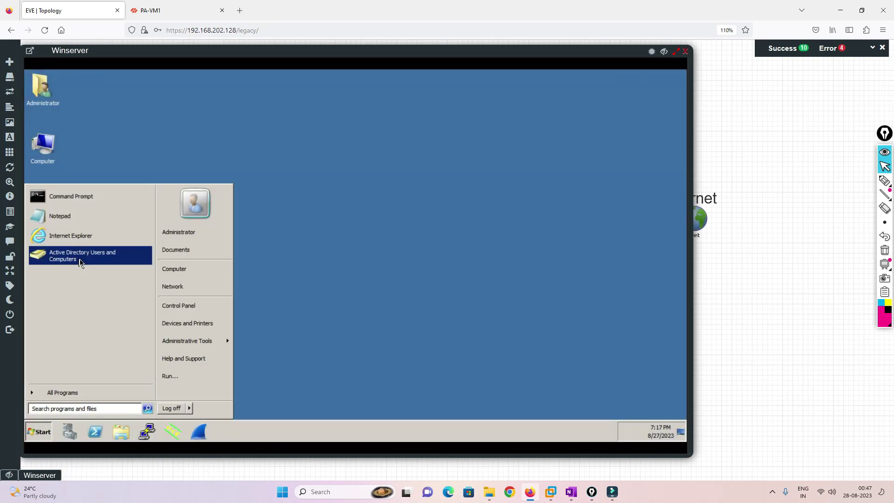
pyautogui.click(80, 262)
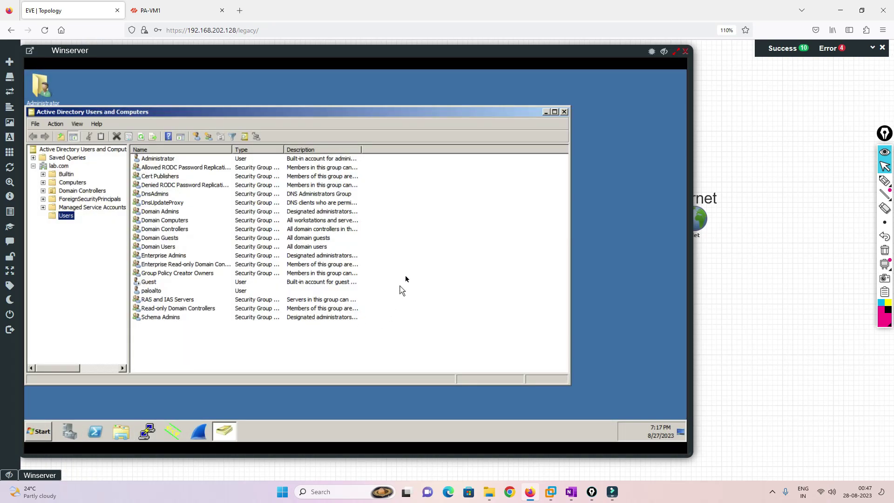
pyautogui.rightClick(405, 278)
pyautogui.moveTo(435, 359)
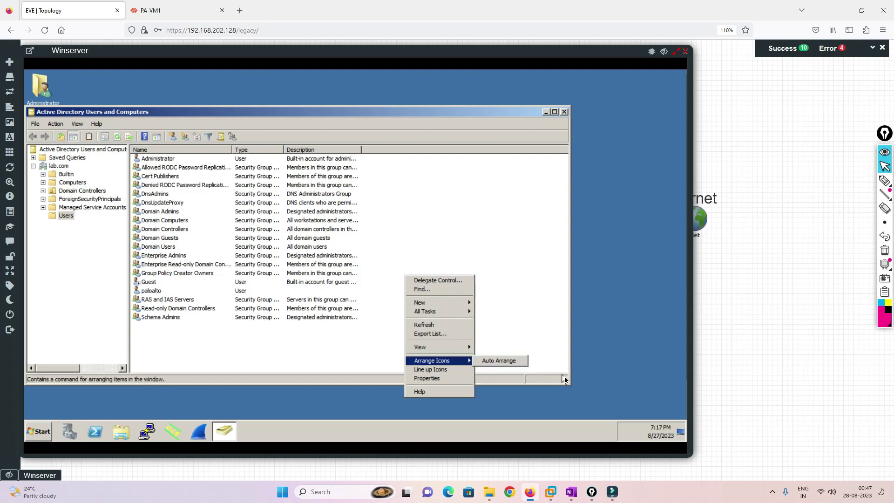
pyautogui.click(554, 112)
# Create the HR and IT groups in the lab.com Users container.
pyautogui.rightClick(405, 257)
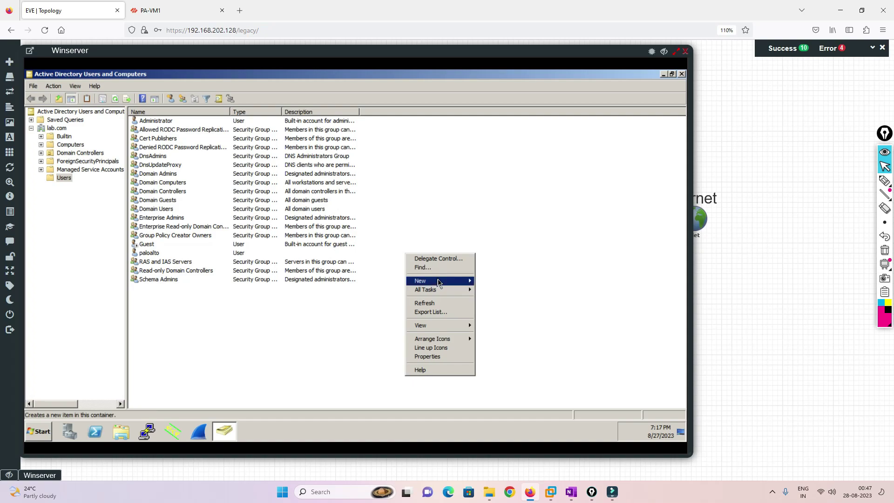
pyautogui.moveTo(437, 282)
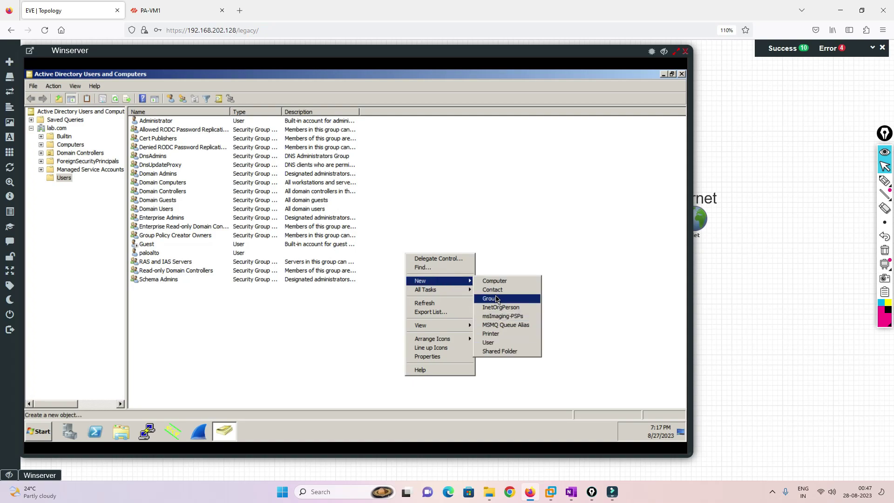
pyautogui.click(496, 299)
pyautogui.write('HR')
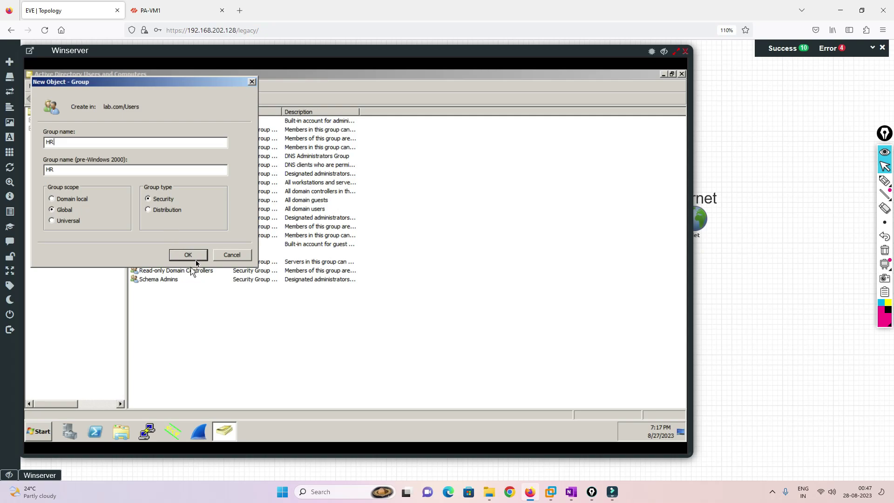
pyautogui.click(191, 255)
pyautogui.rightClick(424, 293)
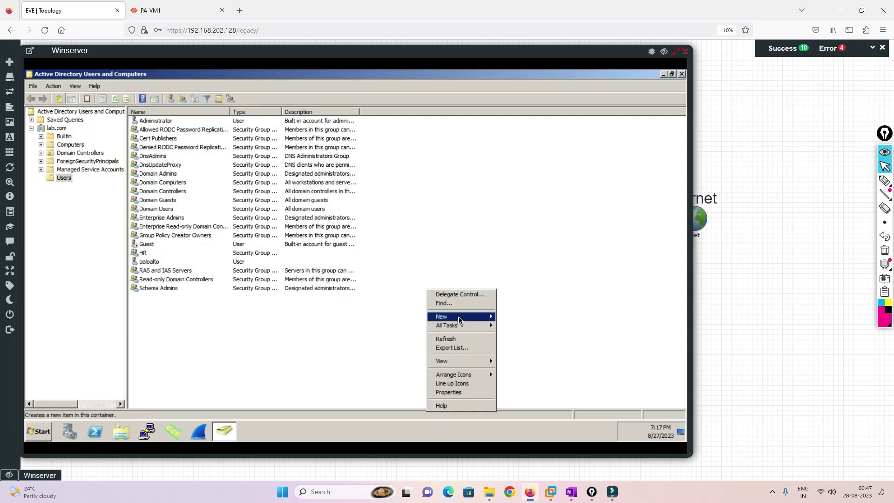
pyautogui.moveTo(459, 317)
pyautogui.click(521, 334)
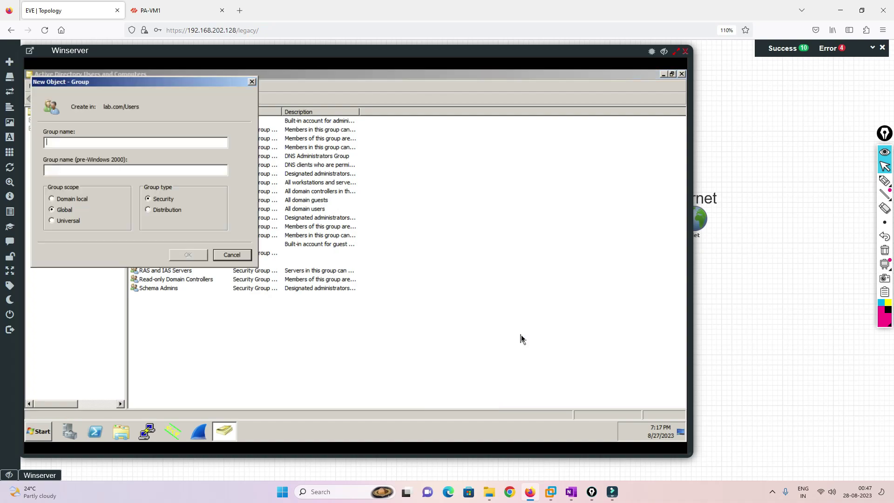
pyautogui.write('IT')
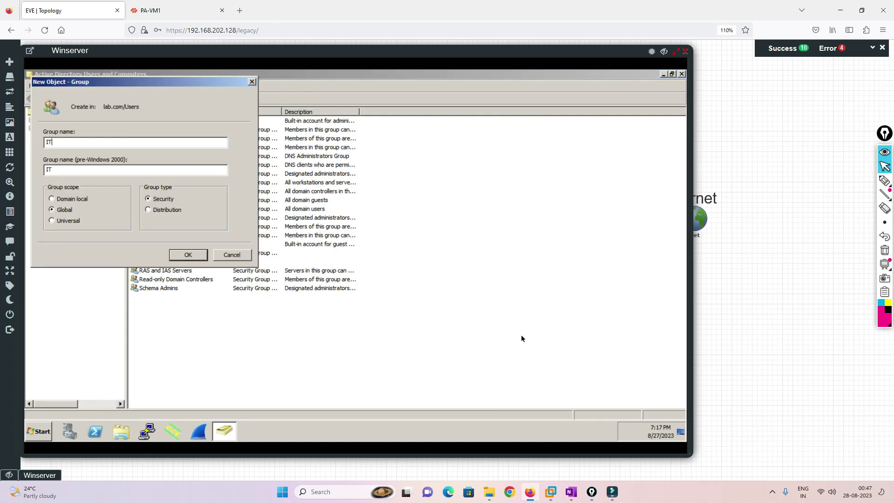
pyautogui.press('Return')
# Start a new user with first name Test and logon name test.
pyautogui.rightClick(306, 342)
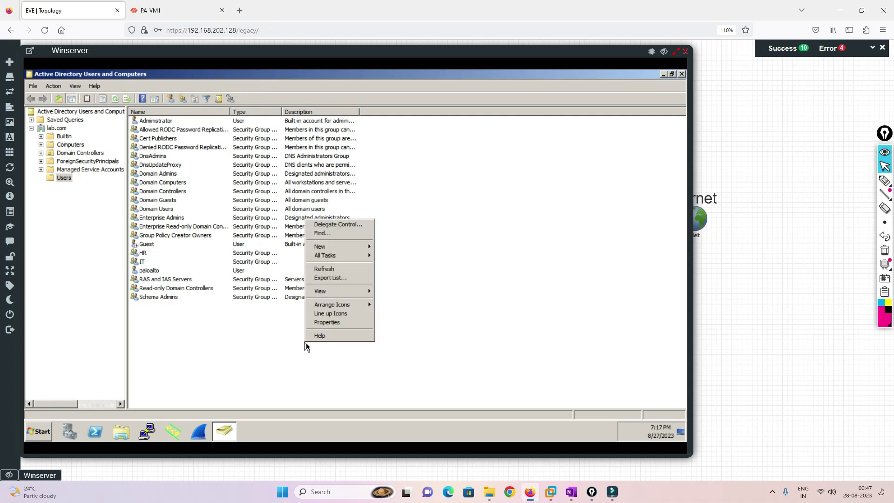
pyautogui.moveTo(329, 248)
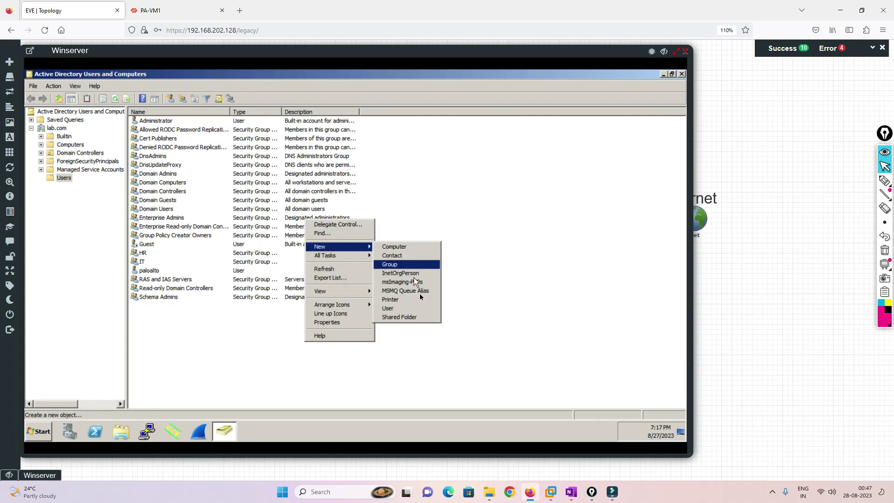
pyautogui.click(405, 308)
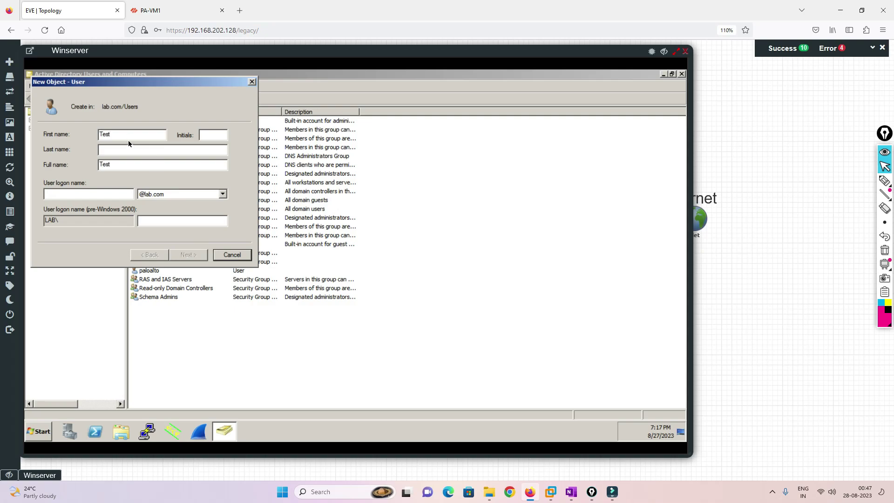
pyautogui.write('Test==')
pyautogui.press('BackSpace')
pyautogui.press('BackSpace')
pyautogui.press('BackSpace')
pyautogui.press('BackSpace')
pyautogui.press('BackSpace')
pyautogui.click(65, 194)
pyautogui.write('test')
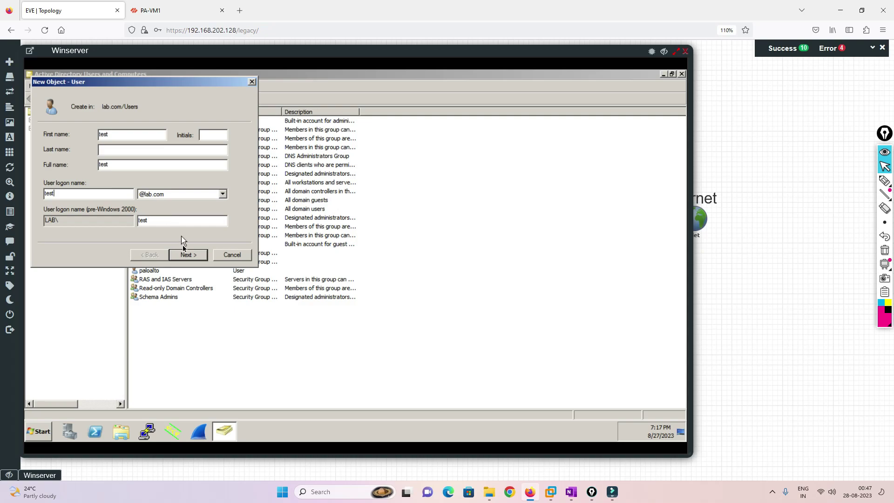
pyautogui.click(187, 254)
# Give test a password that cannot be changed and never expires, and finish the user.
pyautogui.click(47, 168)
pyautogui.click(46, 181)
pyautogui.click(47, 194)
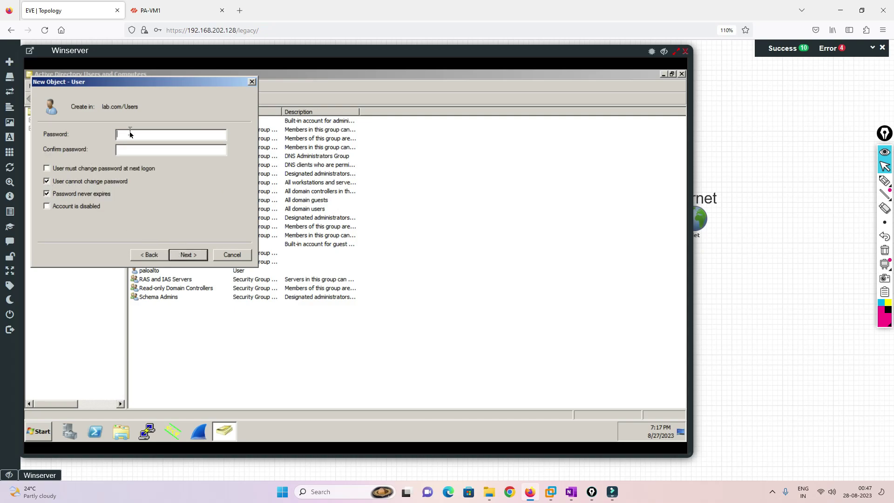
pyautogui.click(129, 135)
pyautogui.write('Pa$$w0r')
pyautogui.click(188, 256)
pyautogui.click(188, 255)
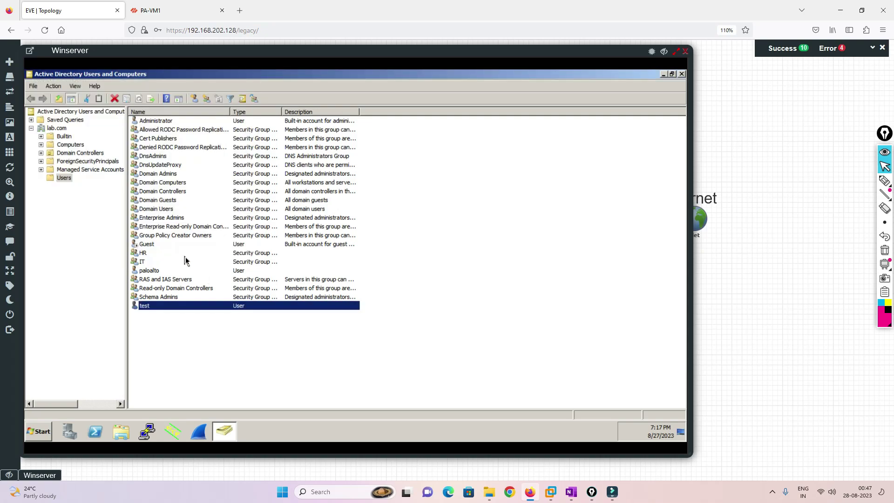
# Add user test to the IT group via its Member Of properties.
pyautogui.rightClick(148, 306)
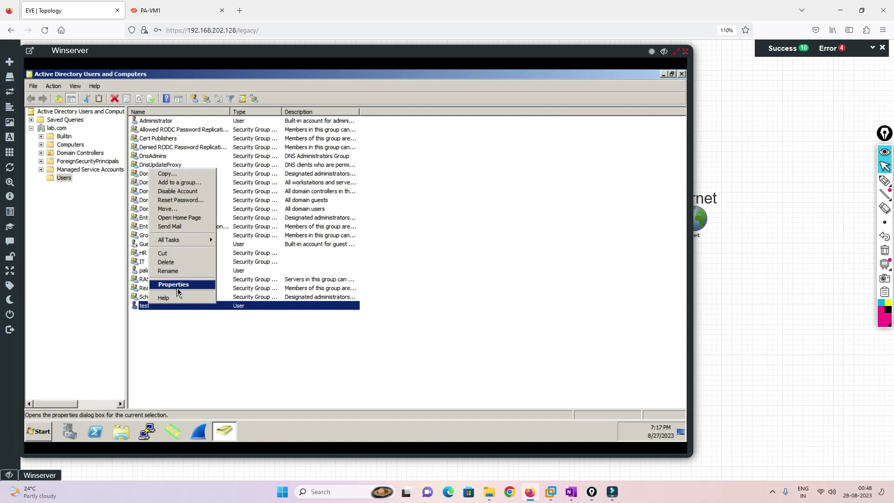
pyautogui.click(180, 283)
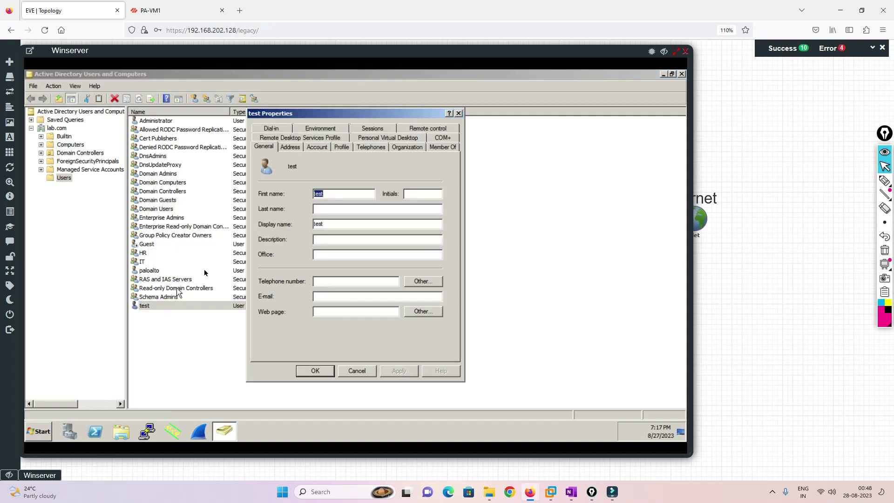
pyautogui.click(442, 147)
pyautogui.click(277, 271)
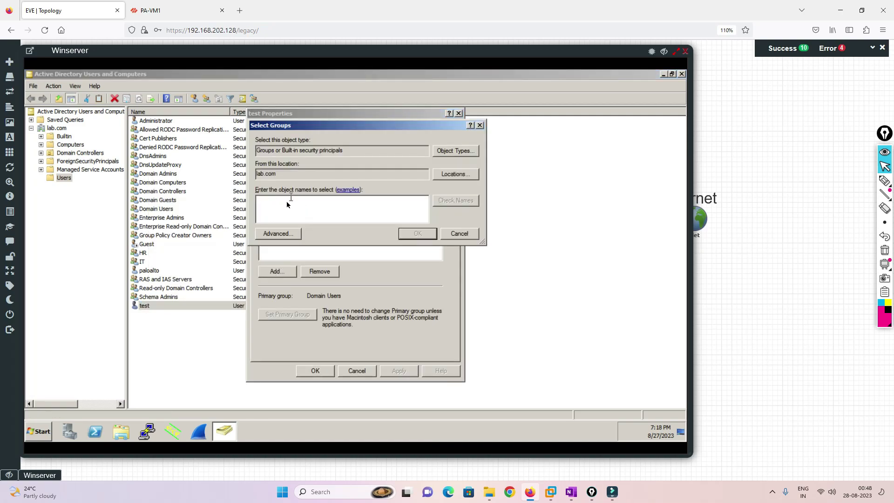
pyautogui.write('IT')
pyautogui.press('Return')
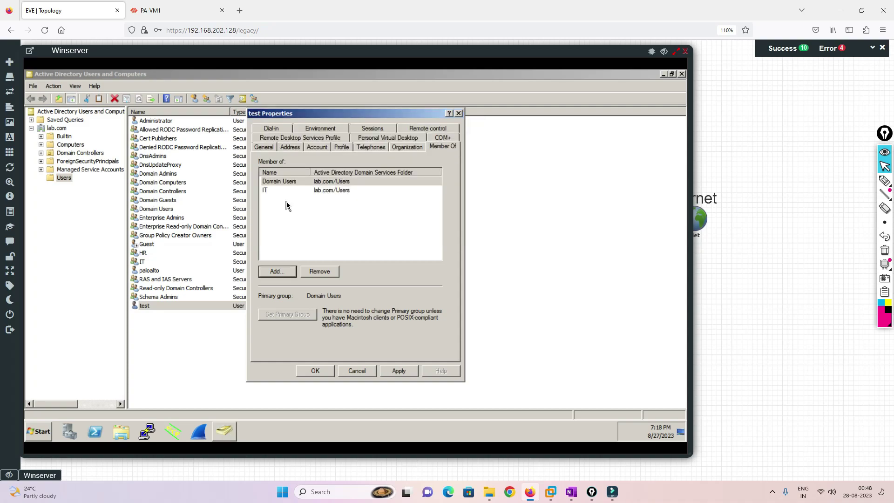
pyautogui.click(395, 371)
pyautogui.click(315, 370)
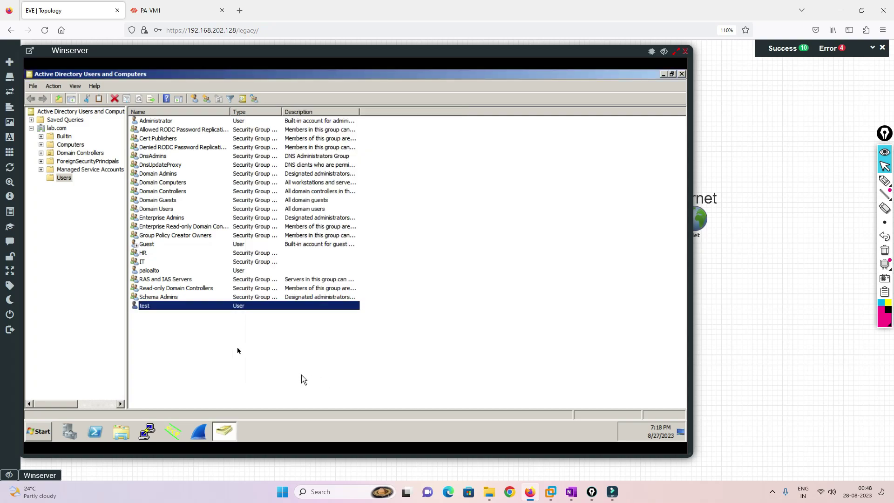
# Start a new user in Users with logon name test1.
pyautogui.rightClick(158, 316)
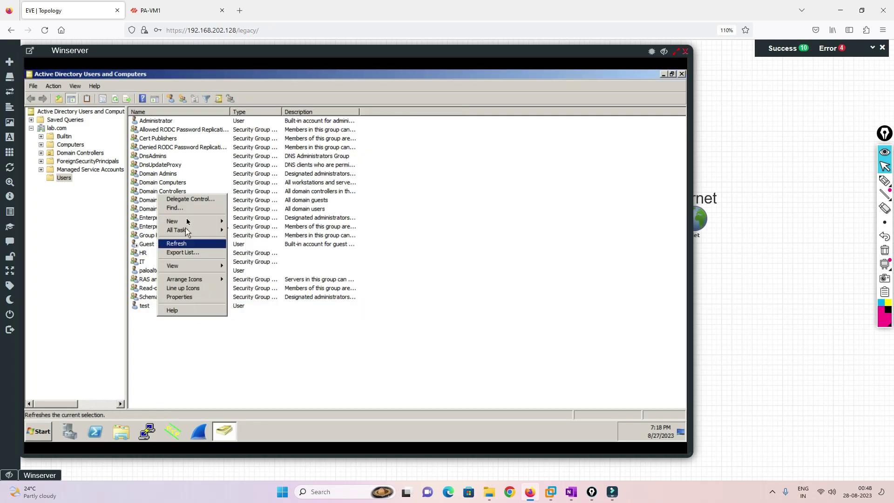
pyautogui.moveTo(187, 226)
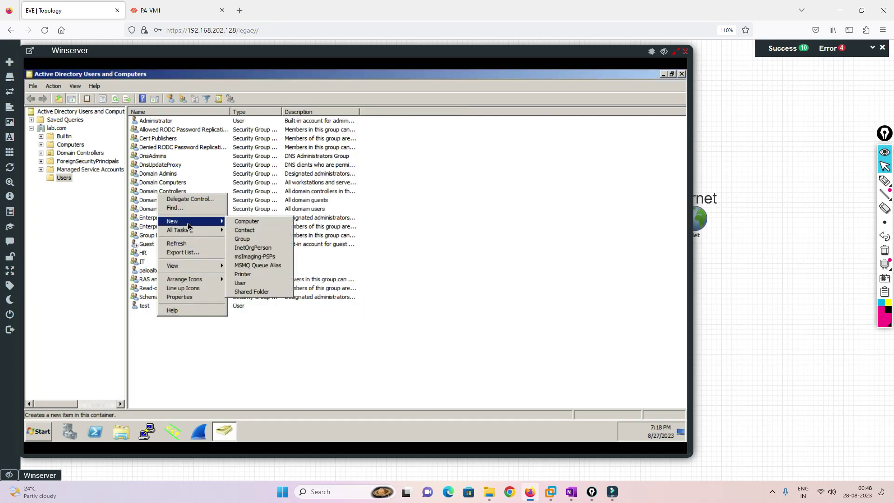
pyautogui.click(241, 283)
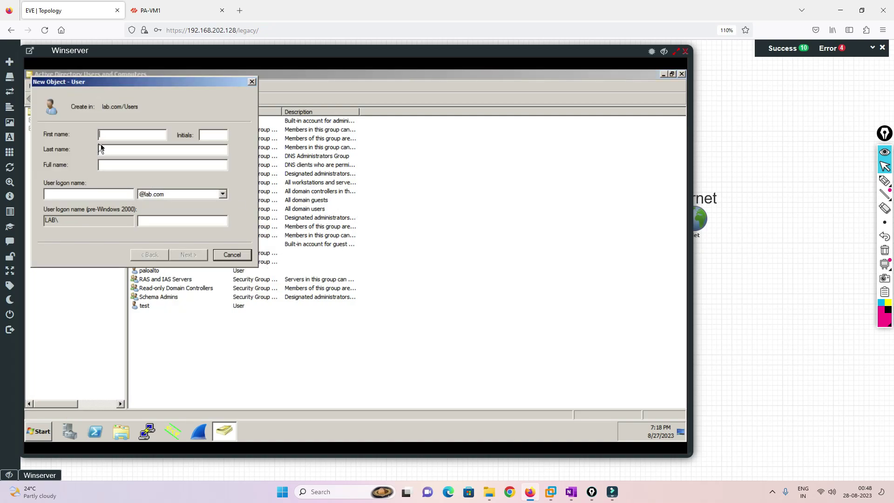
pyautogui.write('te')
pyautogui.press('Tab')
pyautogui.press('Tab')
pyautogui.press('Tab')
pyautogui.press('Tab')
pyautogui.write('test1')
pyautogui.press('Tab')
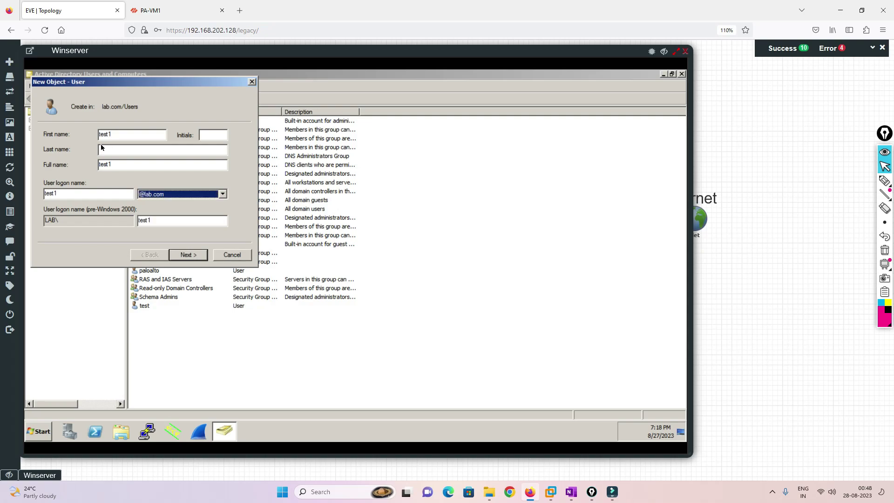
pyautogui.click(186, 254)
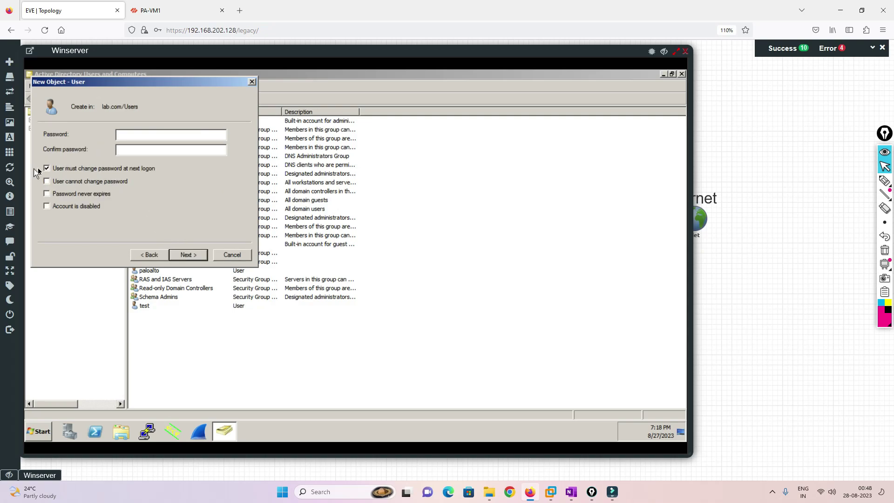
# Set test1's password as unchangeable and never-expiring, and finish creating the user.
pyautogui.click(47, 168)
pyautogui.click(47, 181)
pyautogui.click(47, 194)
pyautogui.click(124, 138)
pyautogui.click(188, 255)
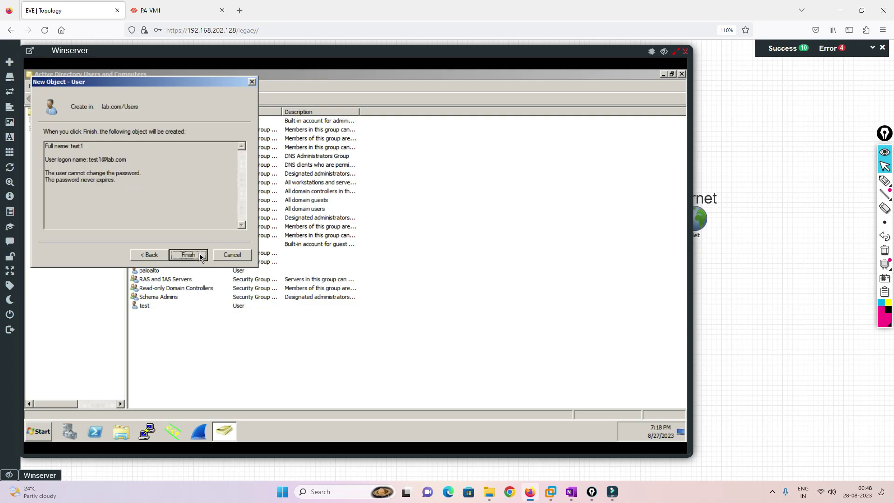
pyautogui.click(188, 254)
# Add test1 to the HR group, then close Active Directory Users and Computers.
pyautogui.doubleClick(146, 314)
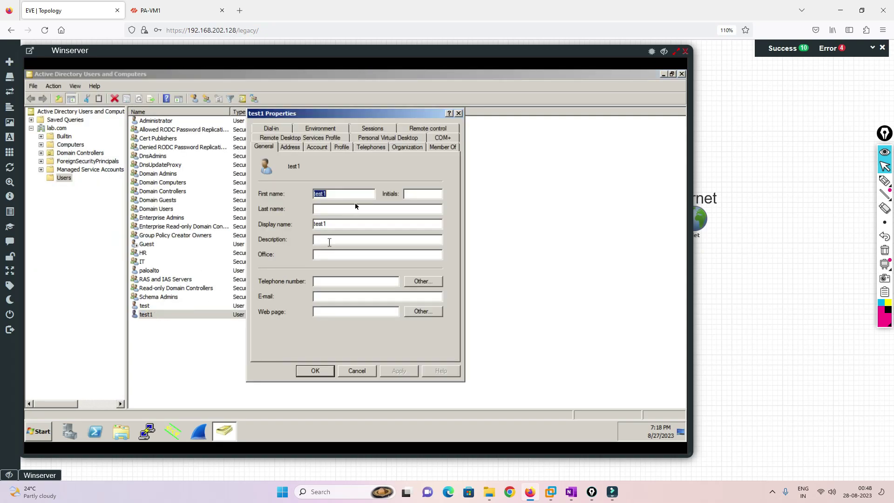
pyautogui.click(434, 147)
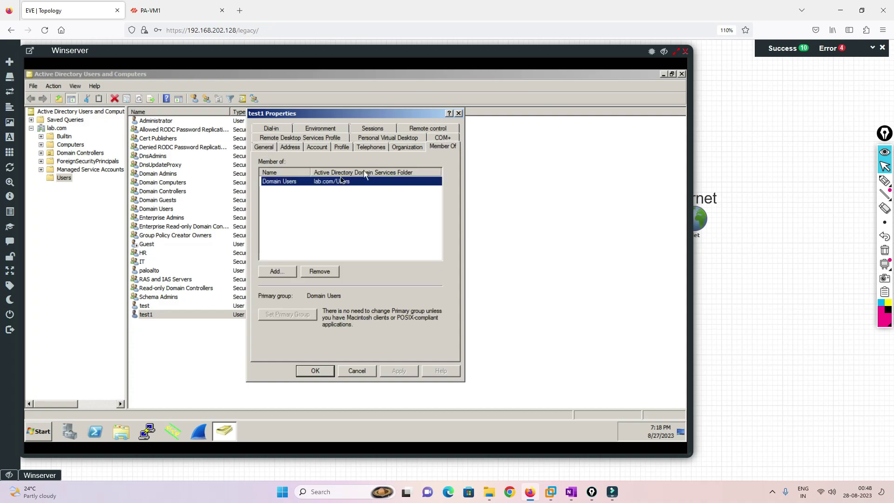
pyautogui.click(276, 271)
pyautogui.write('HR')
pyautogui.press('Return')
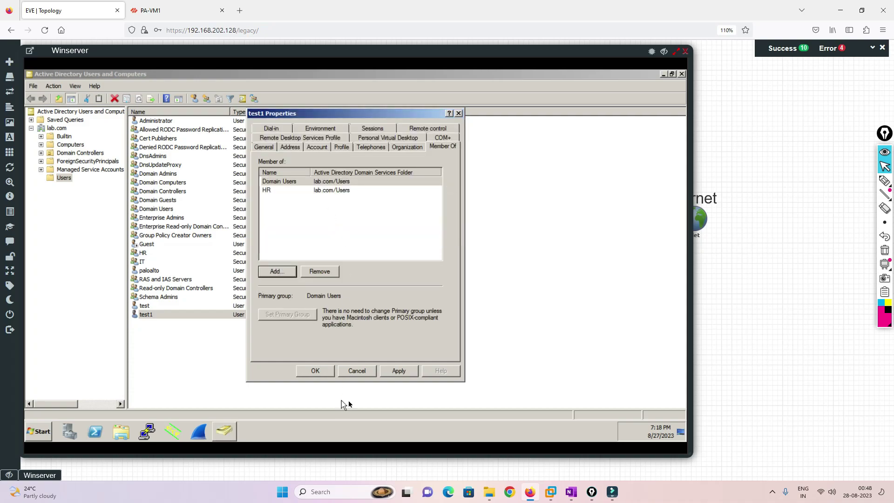
pyautogui.click(398, 370)
pyautogui.click(315, 370)
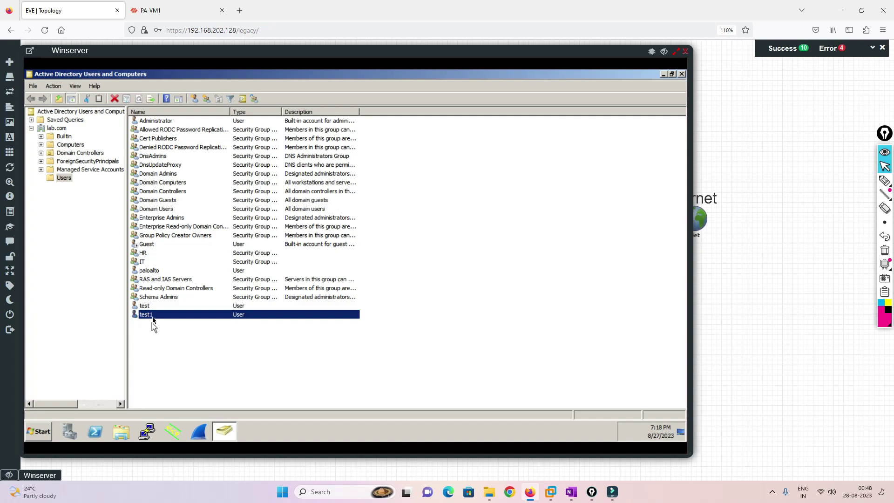
pyautogui.click(681, 74)
pyautogui.click(676, 51)
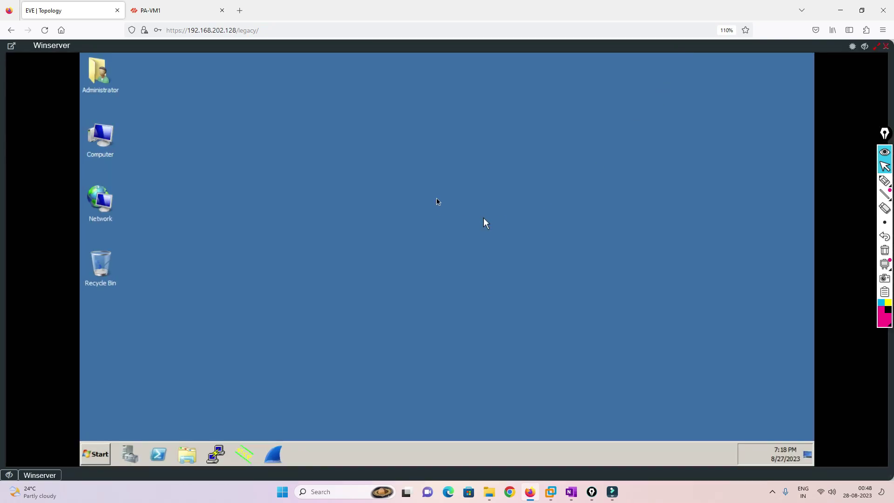
# Close the Winserver console and go through the PA-VM1 User Identification tabs to Group Mapping Settings.
pyautogui.click(876, 46)
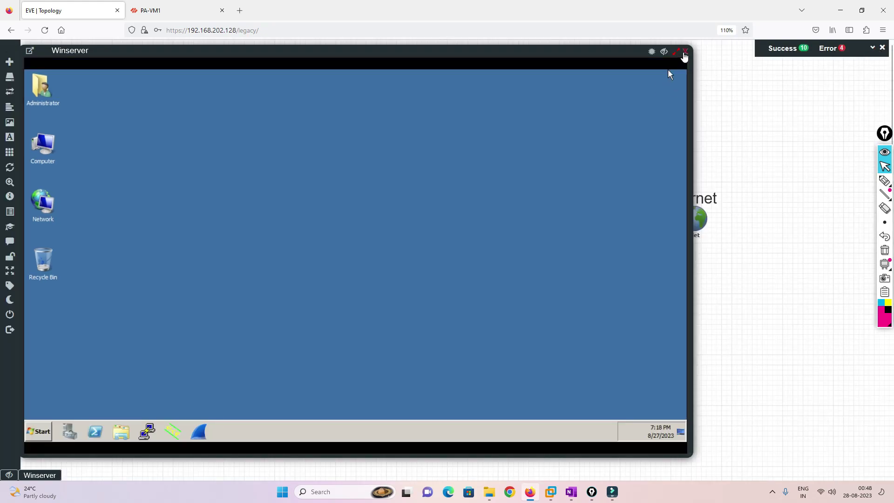
pyautogui.click(685, 51)
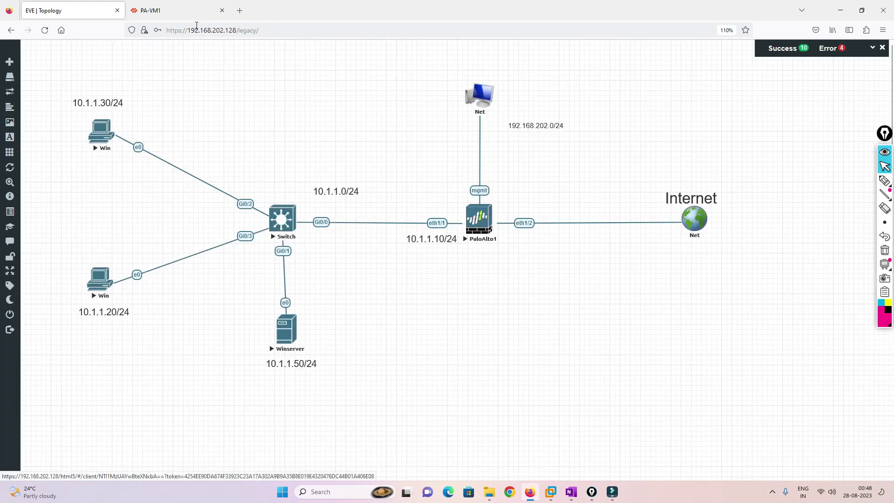
pyautogui.click(177, 11)
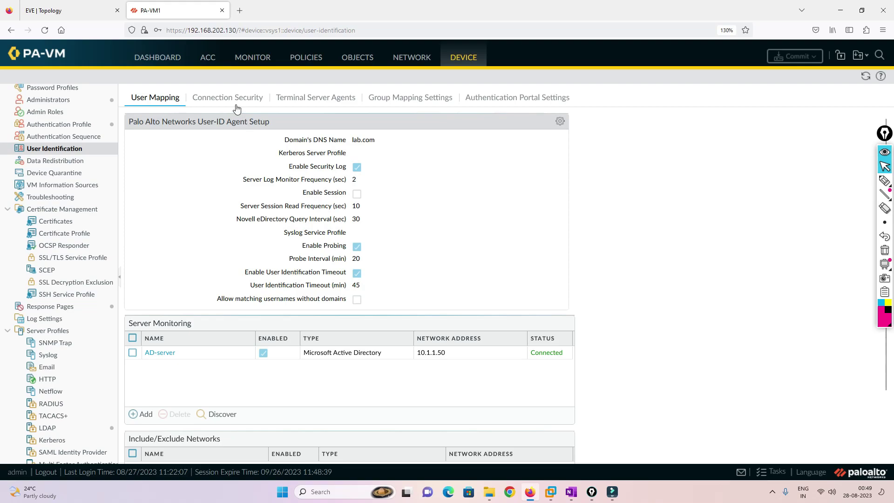
pyautogui.click(215, 100)
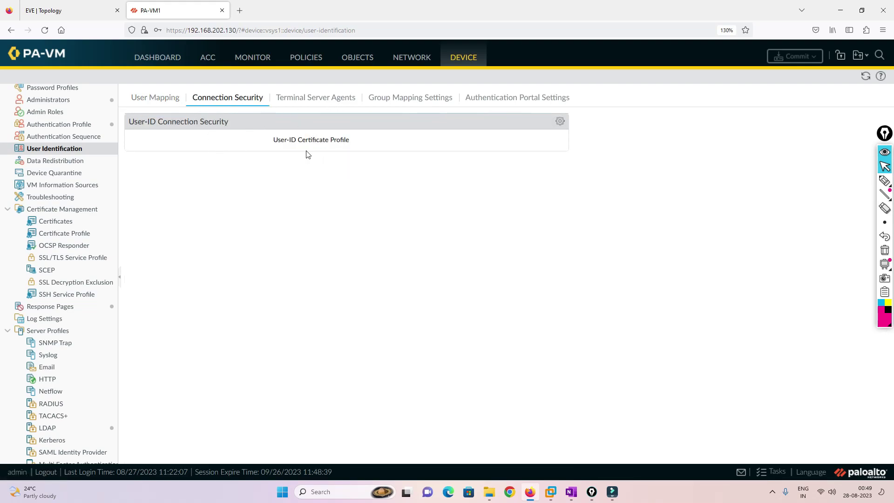
pyautogui.click(305, 103)
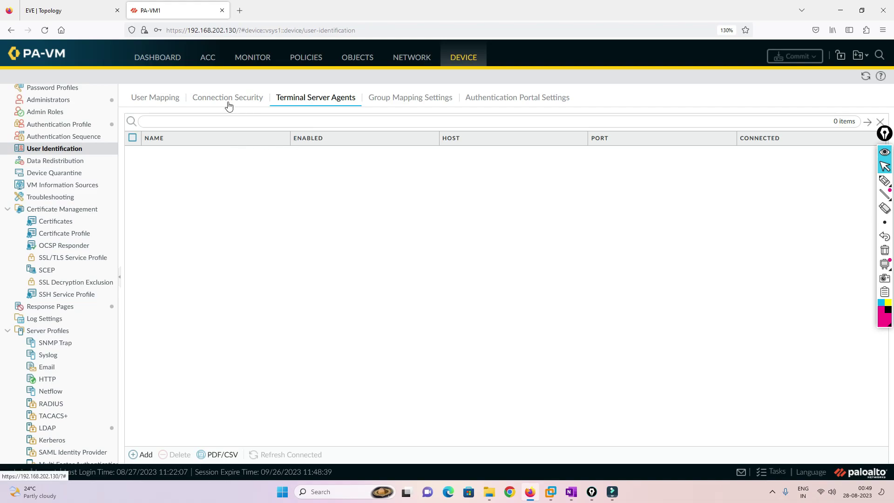
pyautogui.click(420, 101)
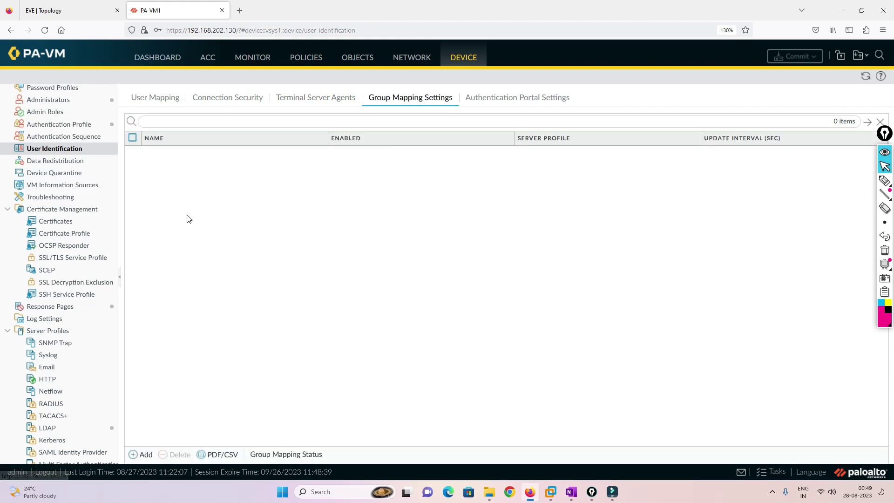
# Start a new group mapping named AD-Group using the Windows-AD server profile.
pyautogui.click(144, 454)
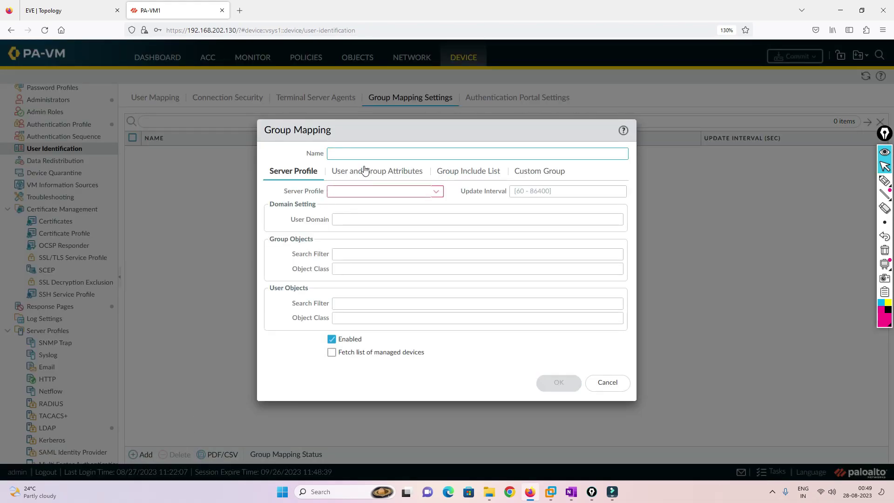
pyautogui.click(437, 192)
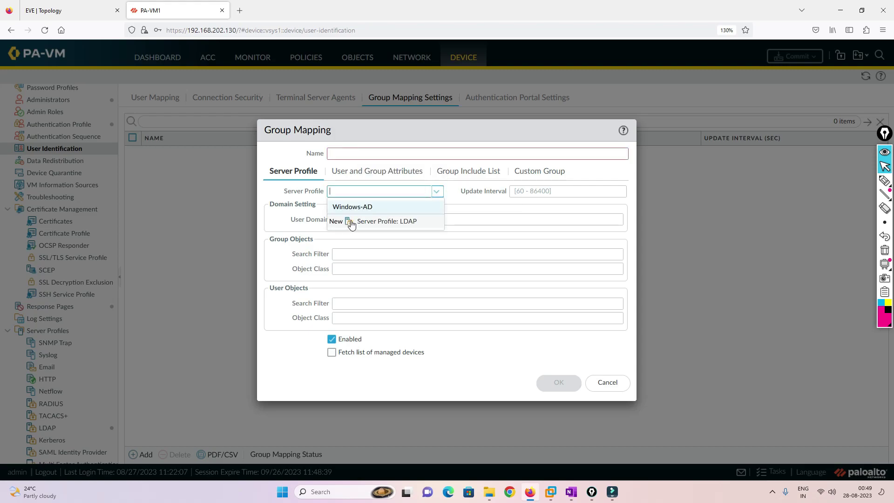
pyautogui.click(358, 206)
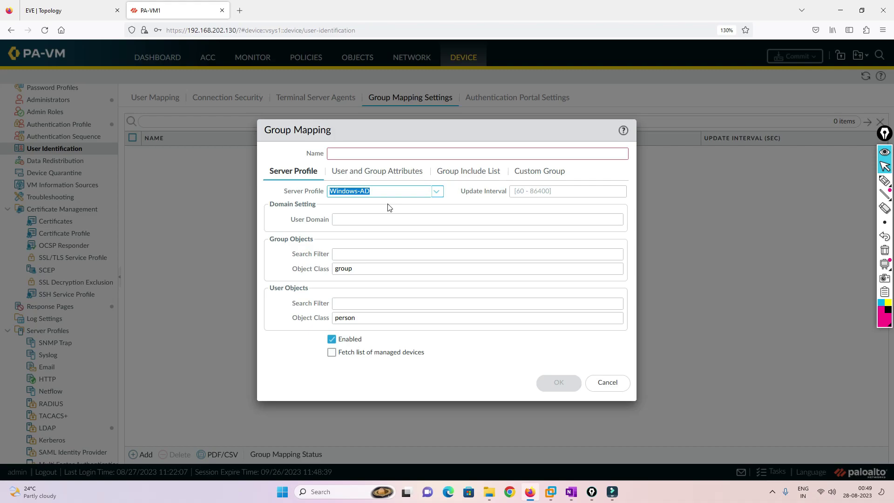
pyautogui.click(368, 155)
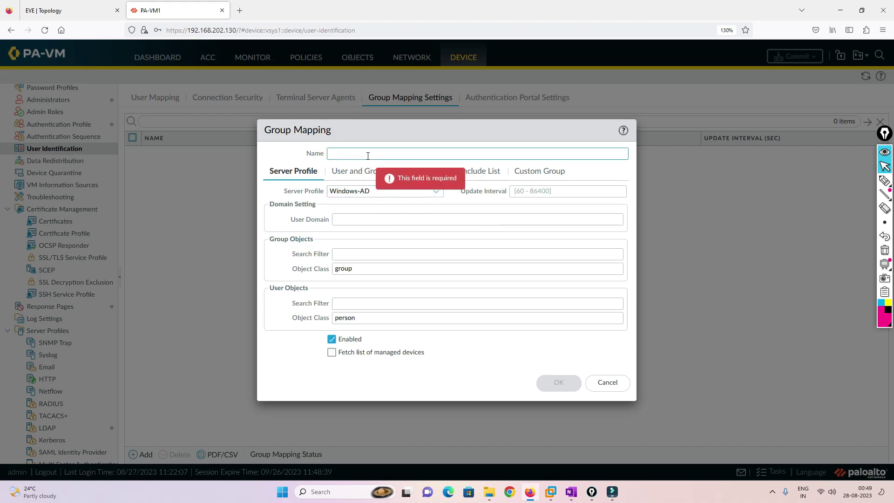
pyautogui.write('D')
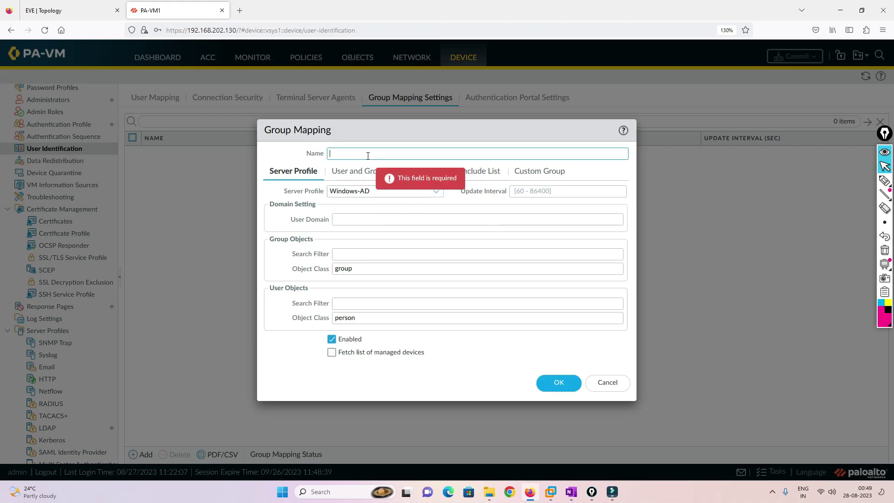
pyautogui.write('AD-Group')
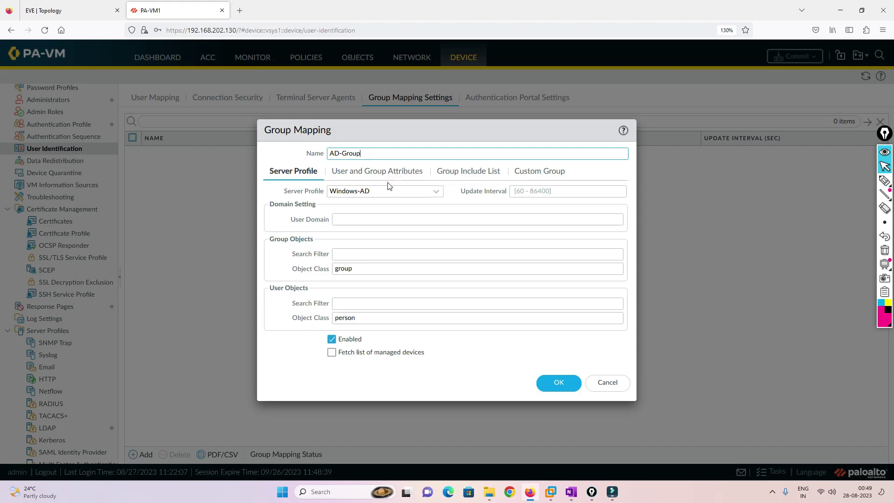
pyautogui.click(371, 172)
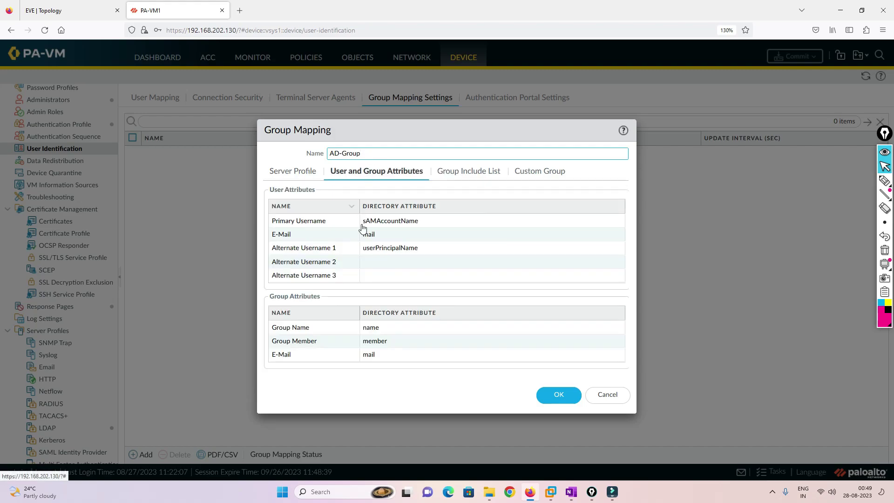
# Include the hr and it groups from cn=users in DC=lab,DC=com and save the mapping.
pyautogui.click(468, 176)
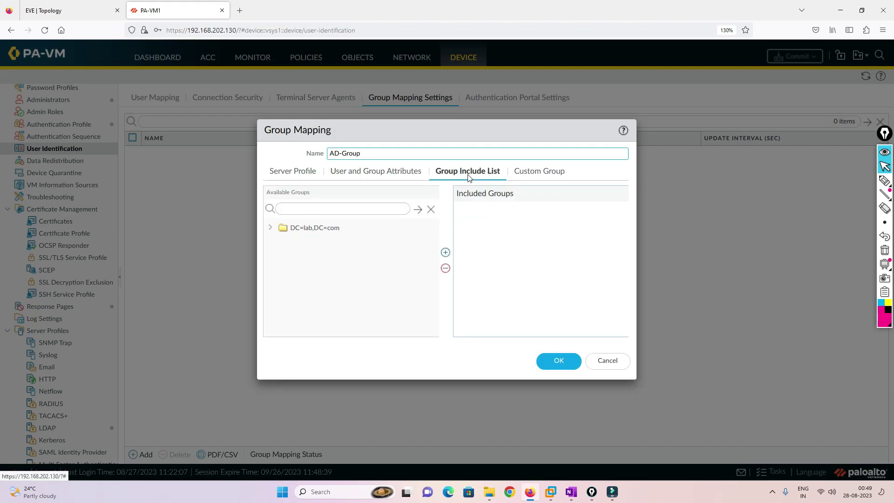
pyautogui.click(270, 228)
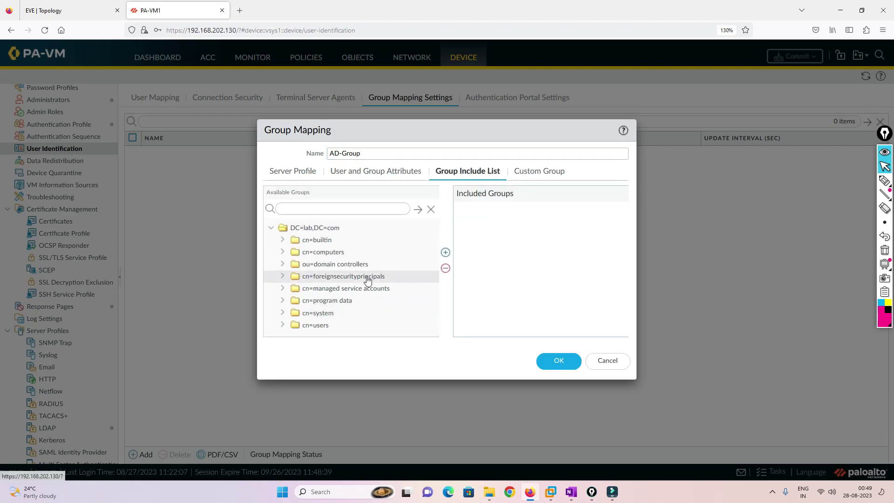
pyautogui.click(282, 325)
pyautogui.scroll(-3, 348, 297)
pyautogui.scroll(-4, 350, 299)
pyautogui.click(333, 289)
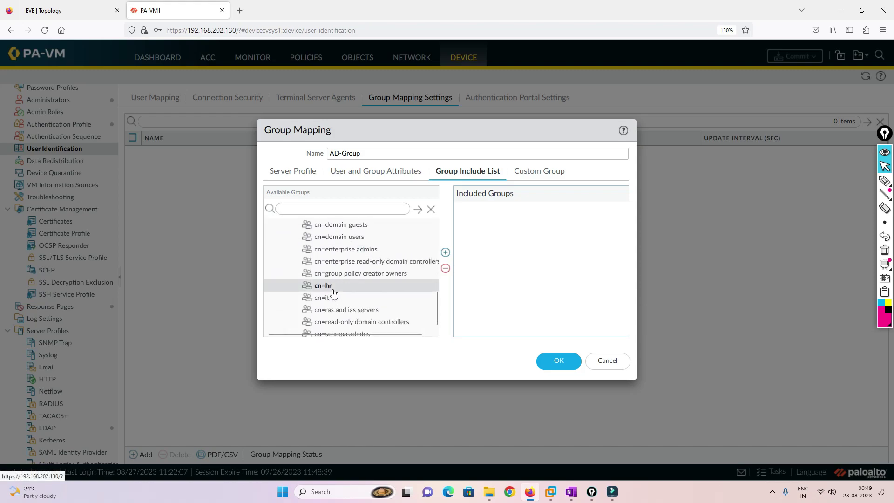
pyautogui.click(445, 252)
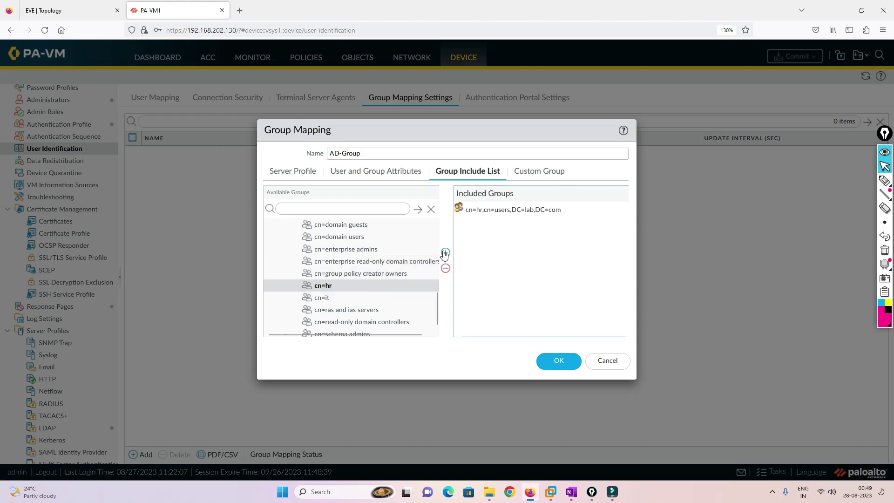
pyautogui.click(337, 298)
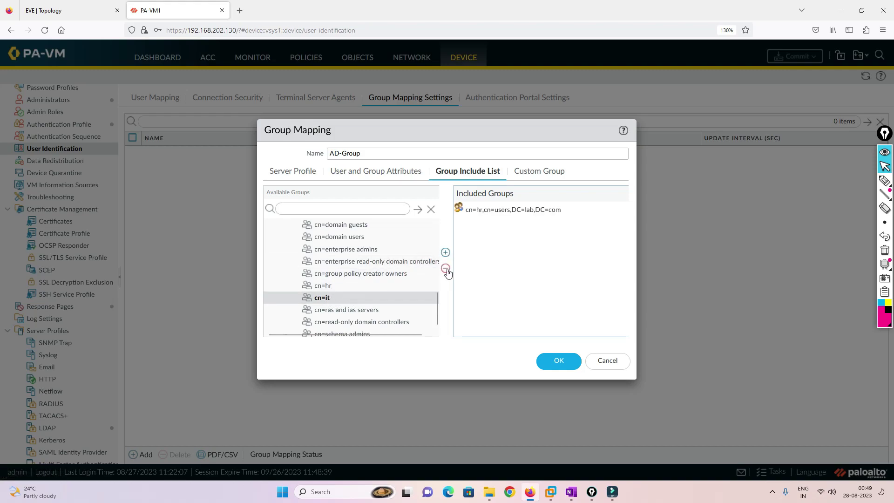
pyautogui.click(445, 253)
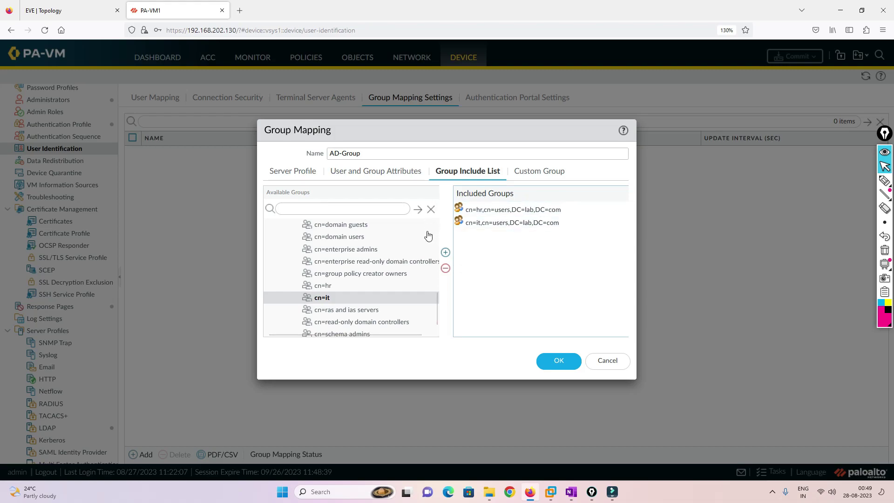
pyautogui.click(509, 209)
pyautogui.click(554, 360)
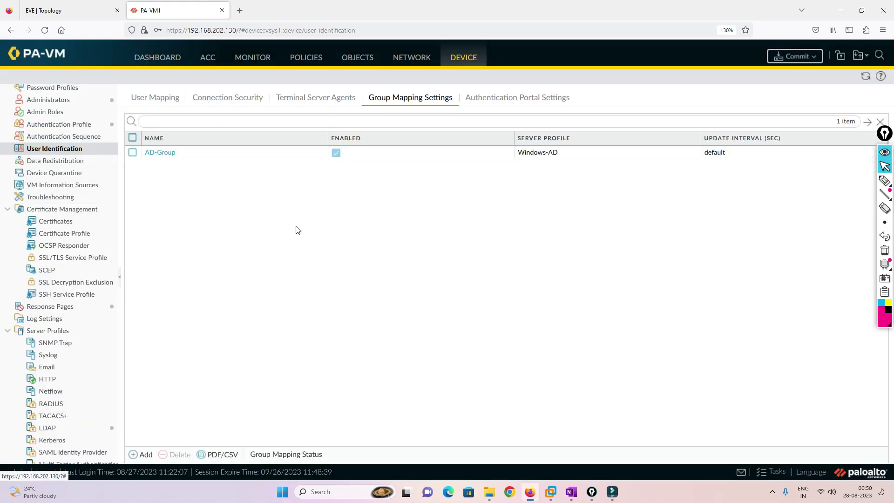
# Start a new security rule from the firewall's Policies > Security page.
pyautogui.scroll(2, 65, 195)
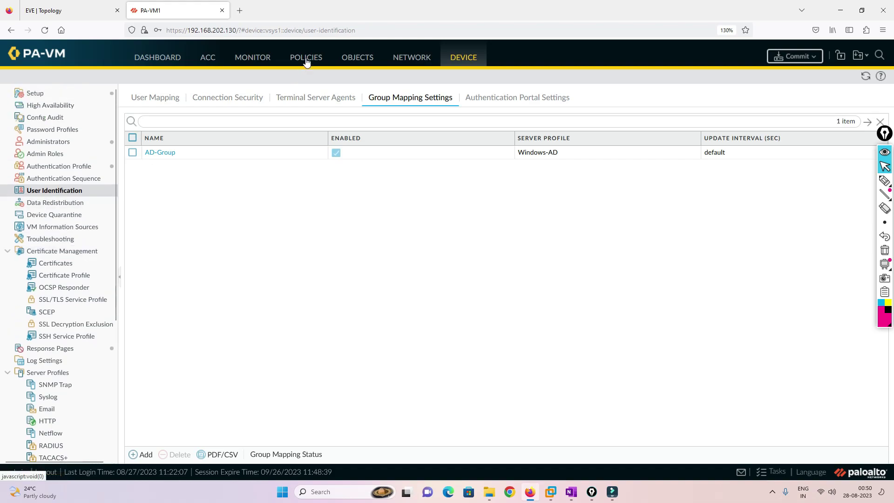
pyautogui.click(306, 59)
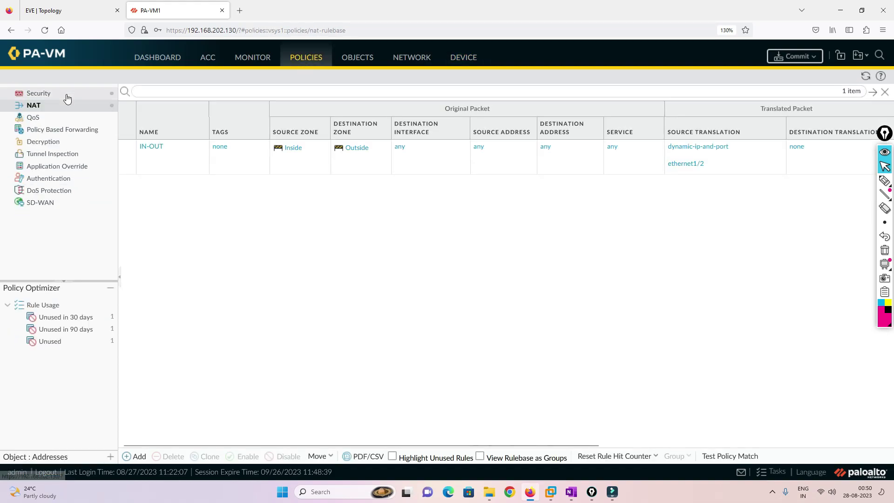
pyautogui.click(67, 94)
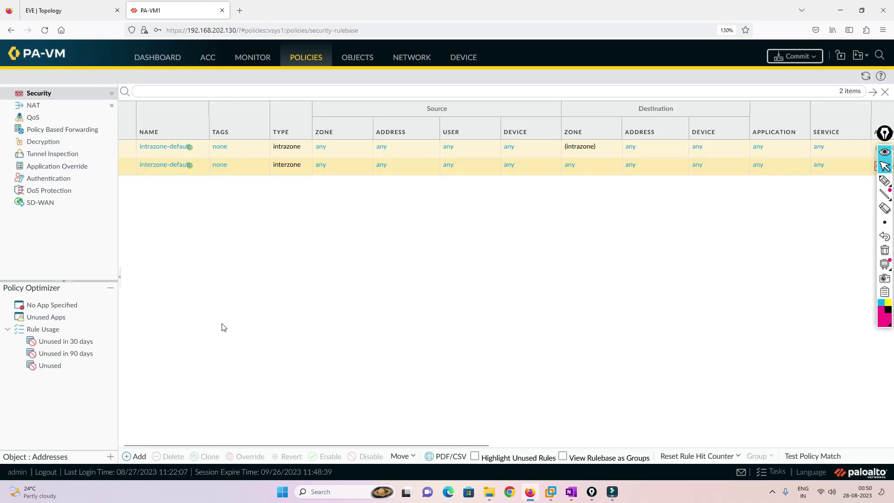
pyautogui.click(138, 457)
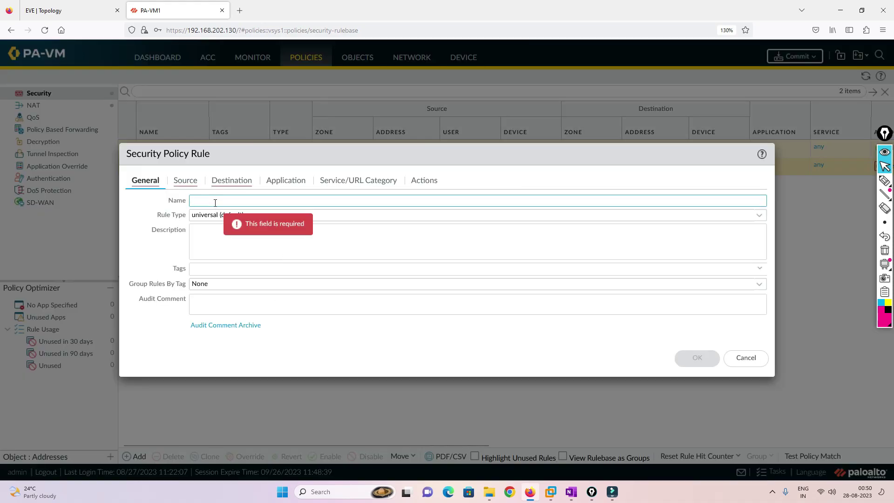
pyautogui.click(93, 10)
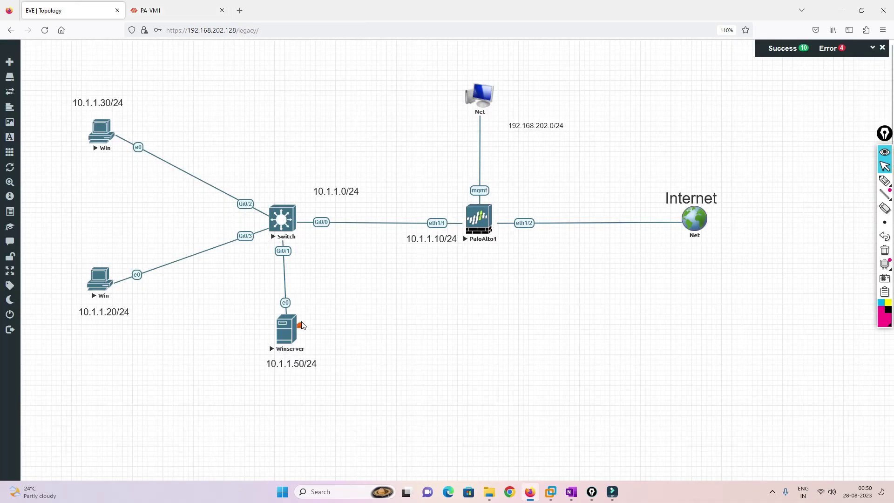
pyautogui.click(143, 4)
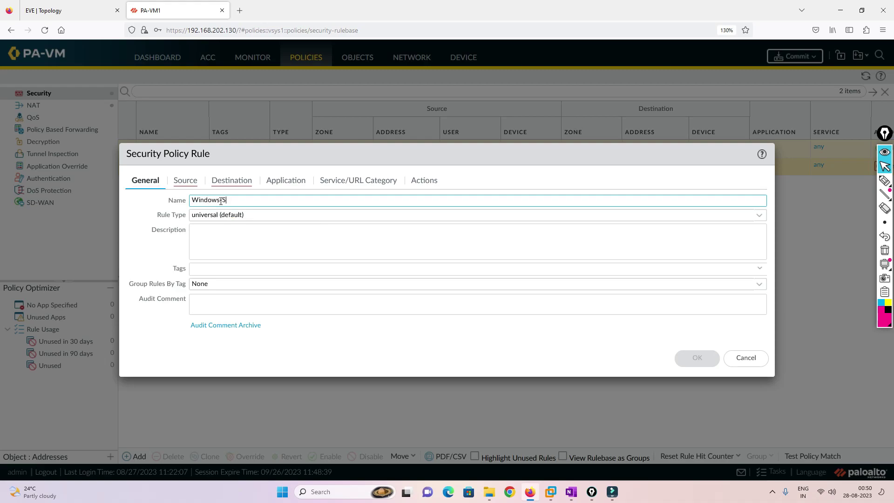
# Set the rule's source zone to Inside and source address to 10.1.1.50.
pyautogui.click(193, 183)
pyautogui.click(140, 330)
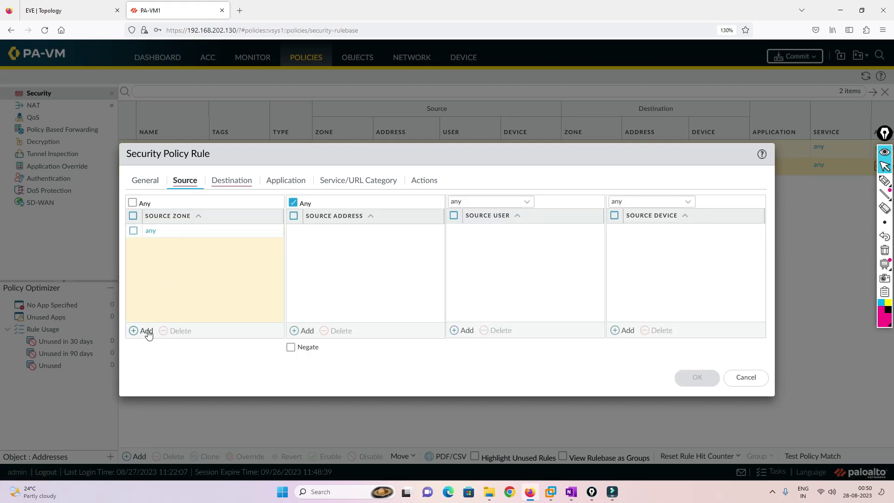
pyautogui.click(168, 245)
pyautogui.click(300, 273)
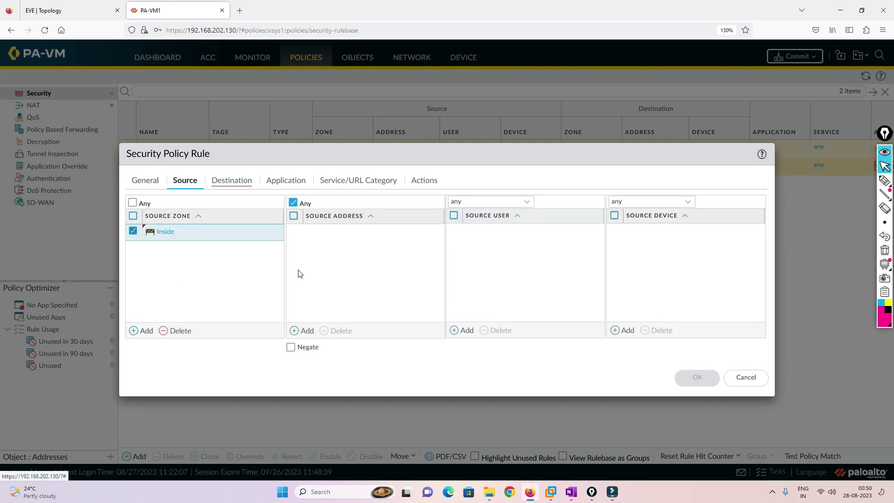
pyautogui.click(303, 330)
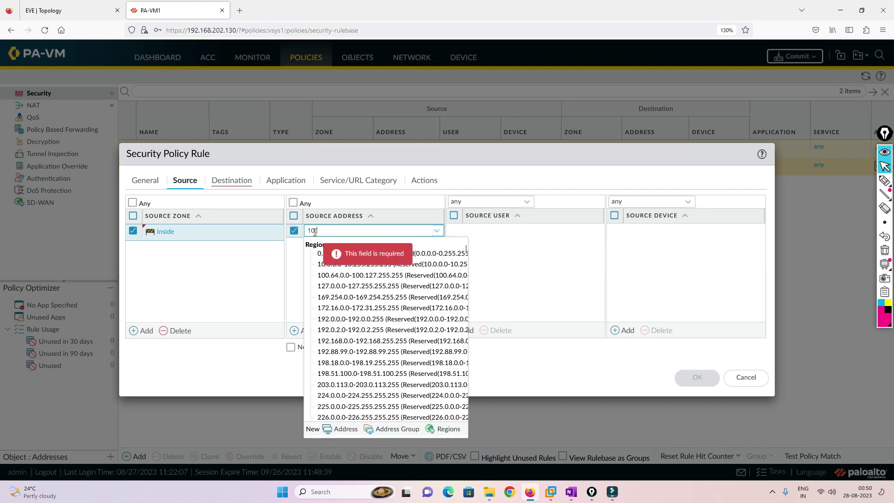
pyautogui.write('10.1.1.1')
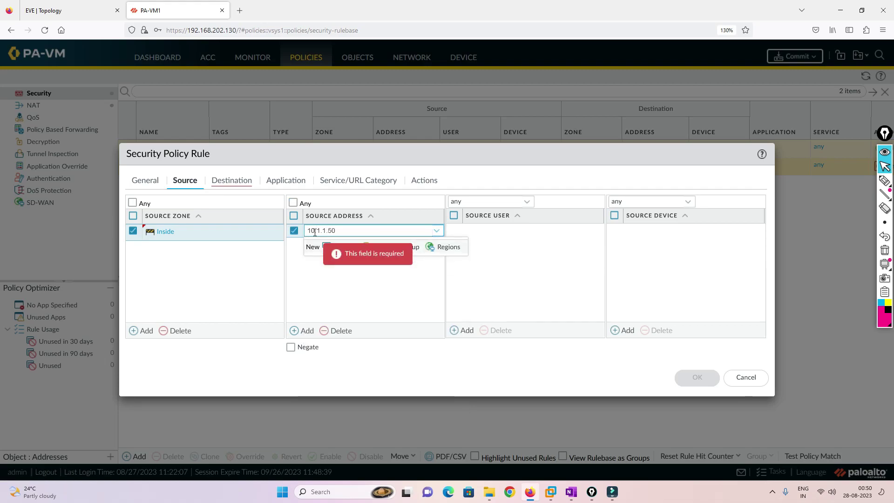
pyautogui.click(319, 261)
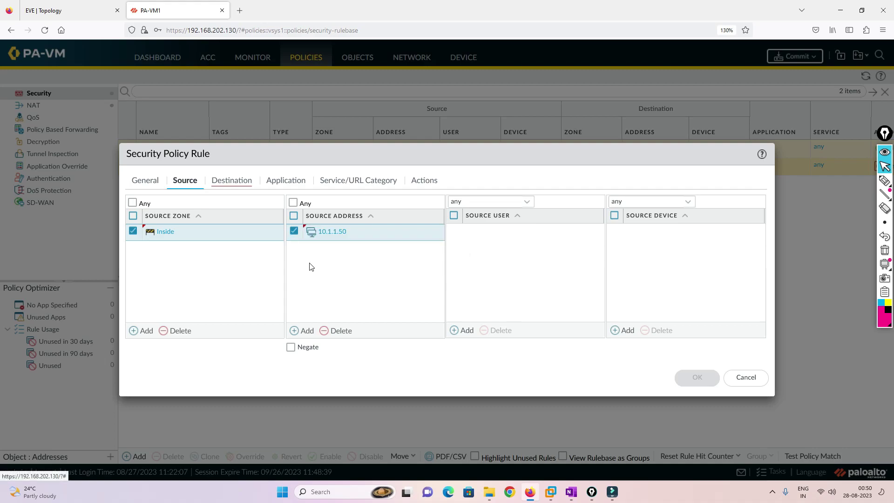
# Set the destination zone to Outside, review Application, Service and Actions, and save the rule.
pyautogui.click(235, 189)
pyautogui.click(291, 181)
pyautogui.click(240, 184)
pyautogui.click(206, 201)
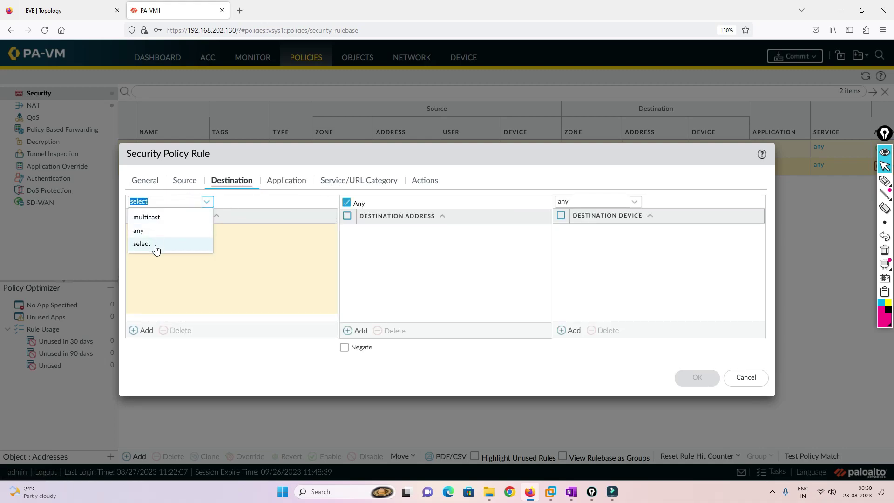
pyautogui.click(155, 247)
pyautogui.click(144, 331)
pyautogui.click(164, 258)
pyautogui.click(300, 177)
pyautogui.click(331, 180)
pyautogui.click(413, 187)
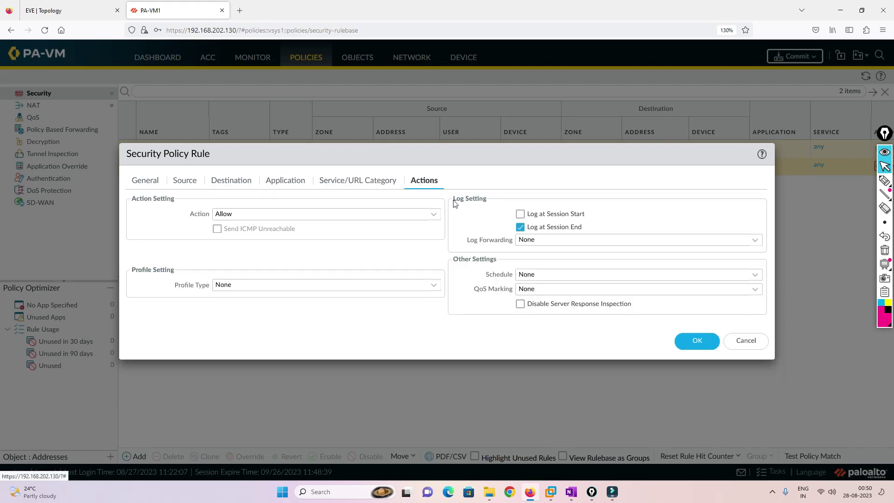
pyautogui.click(685, 342)
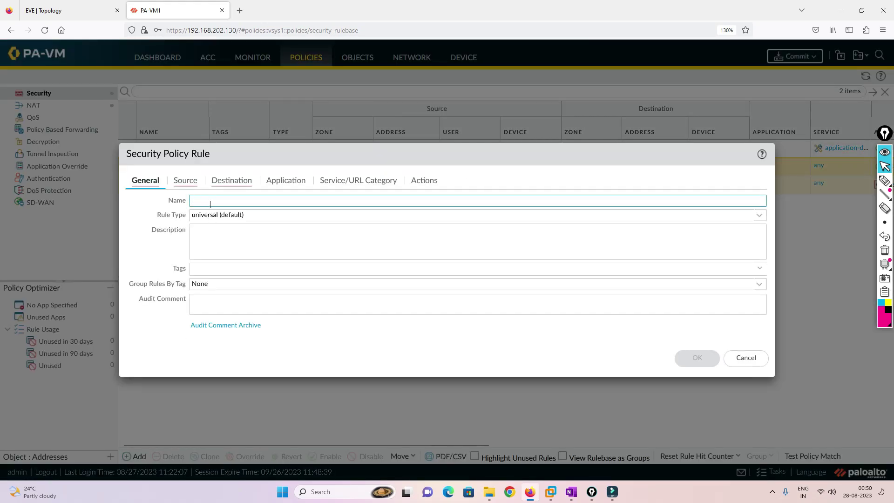
pyautogui.write('HR')
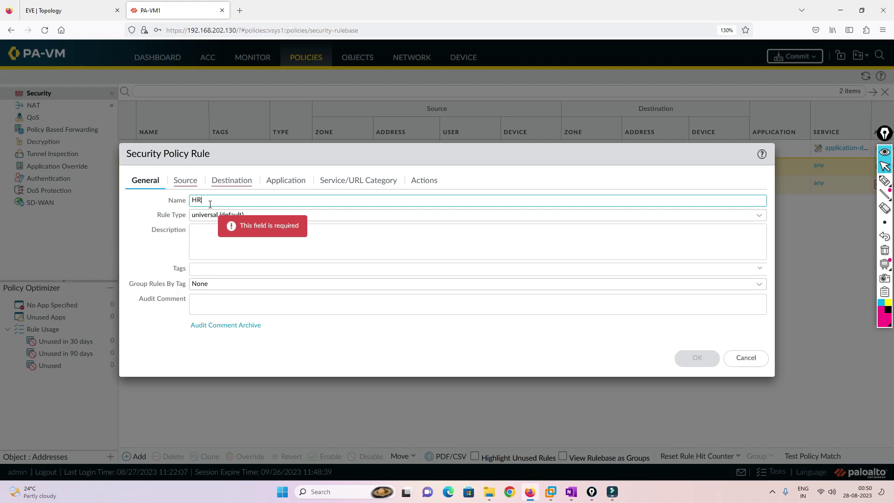
pyautogui.click(185, 180)
pyautogui.click(142, 331)
pyautogui.click(158, 242)
pyautogui.click(465, 330)
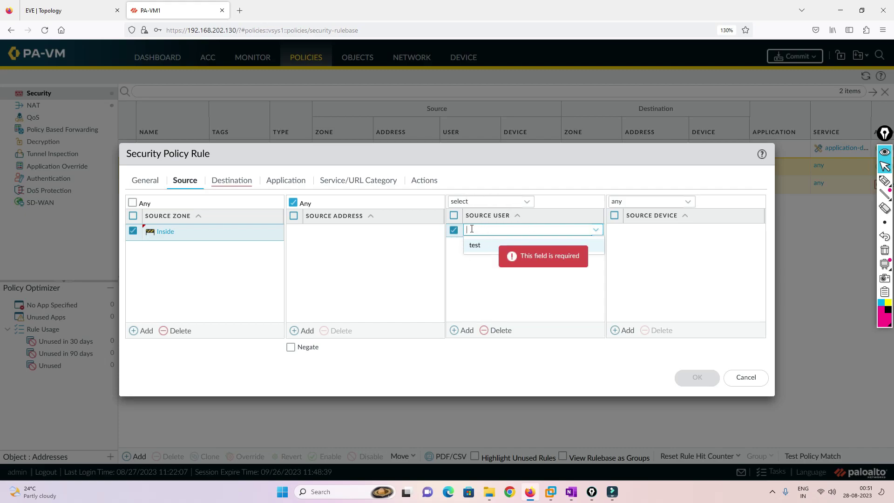
pyautogui.click(735, 387)
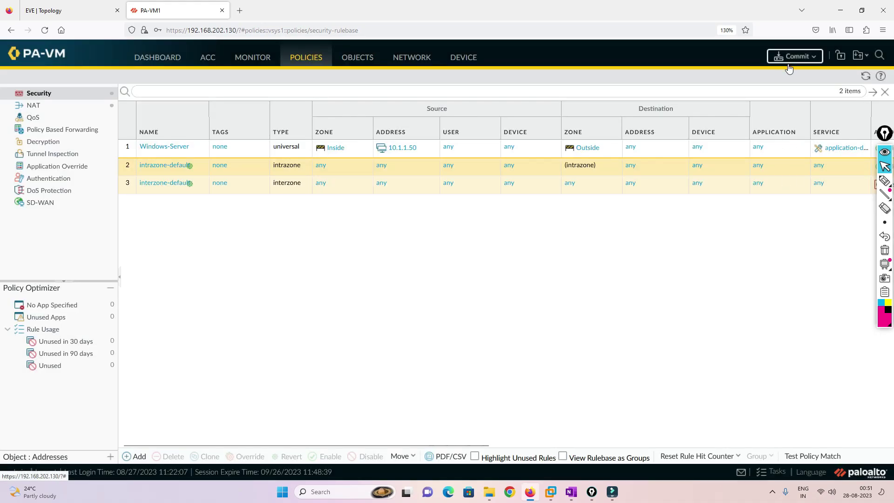
# Commit the firewall configuration and close the successful commit report.
pyautogui.click(794, 56)
pyautogui.click(553, 393)
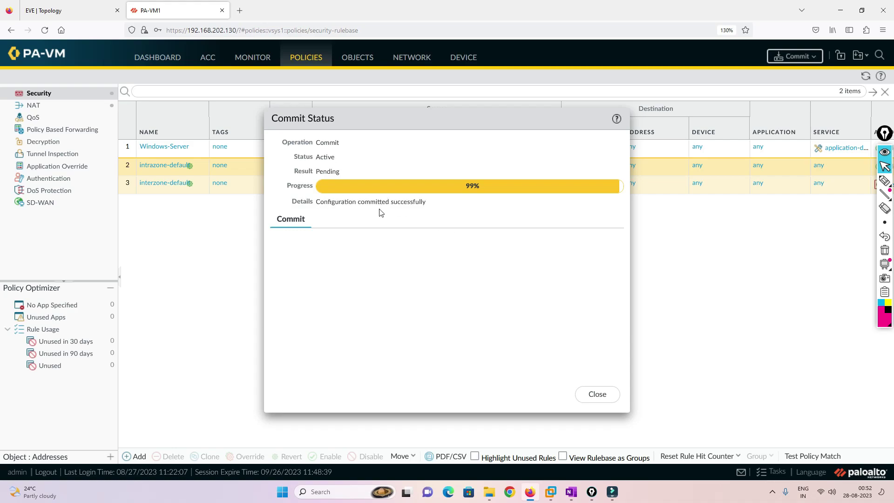
pyautogui.click(602, 395)
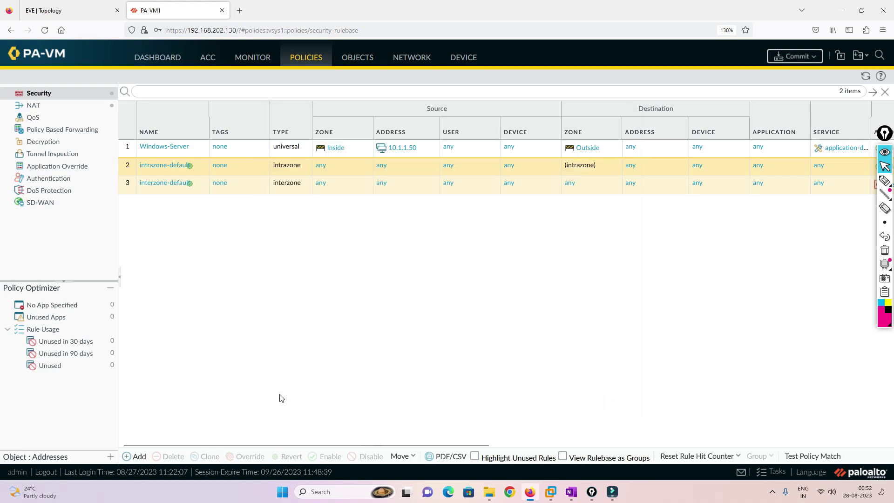
# Start the HR rule with source zone Inside and source user lab\hr.
pyautogui.click(124, 457)
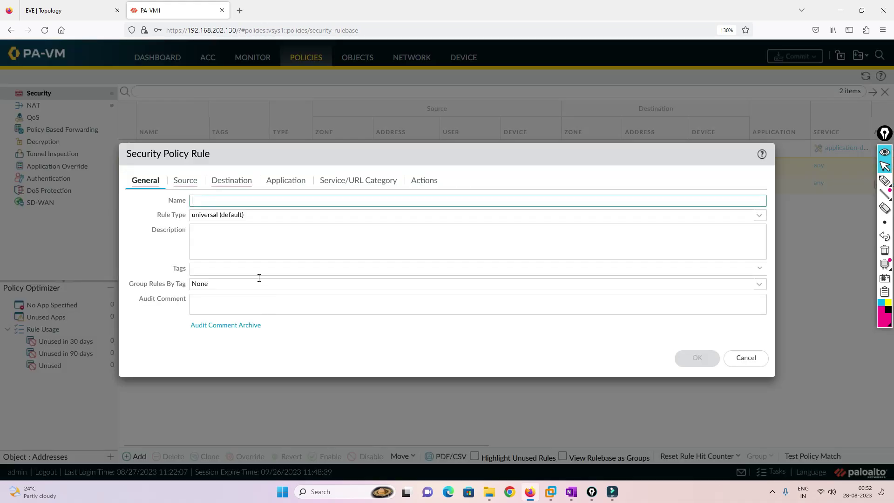
pyautogui.click(209, 201)
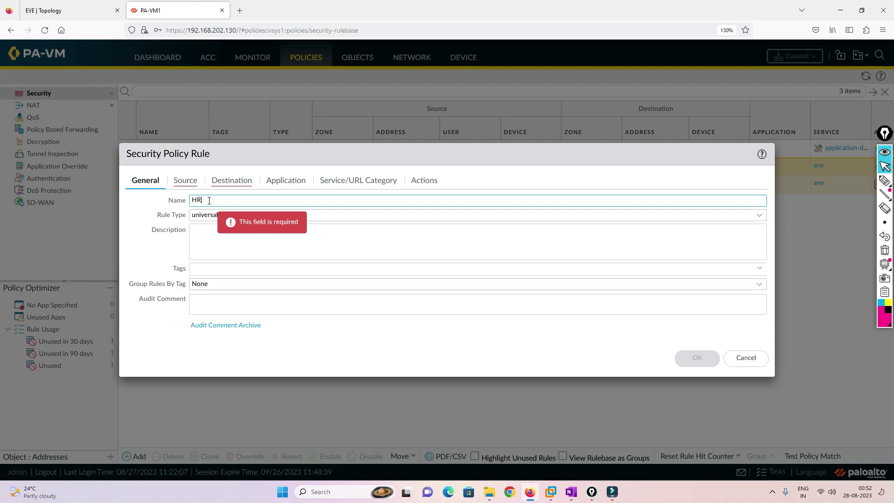
pyautogui.click(185, 180)
pyautogui.click(142, 330)
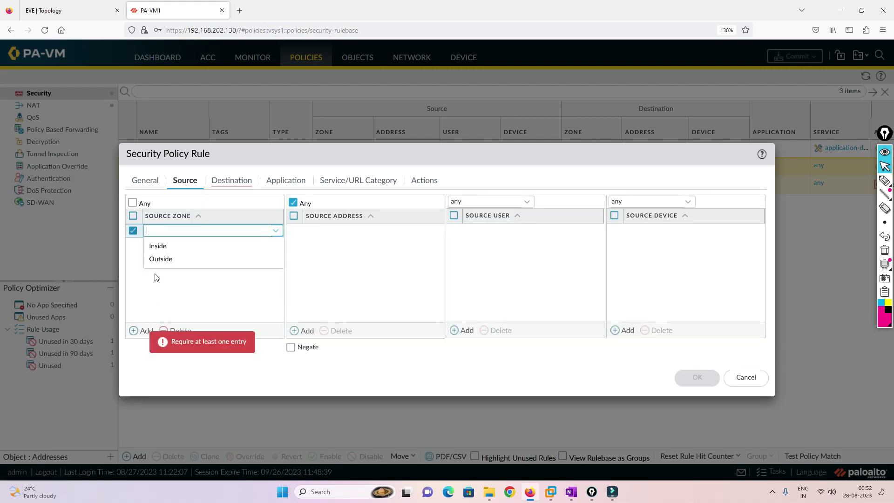
pyautogui.click(158, 246)
pyautogui.click(466, 330)
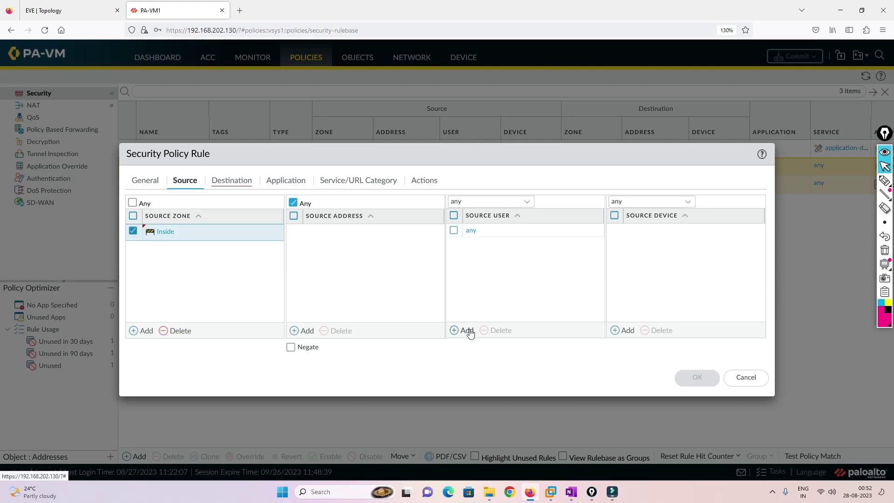
pyautogui.click(468, 330)
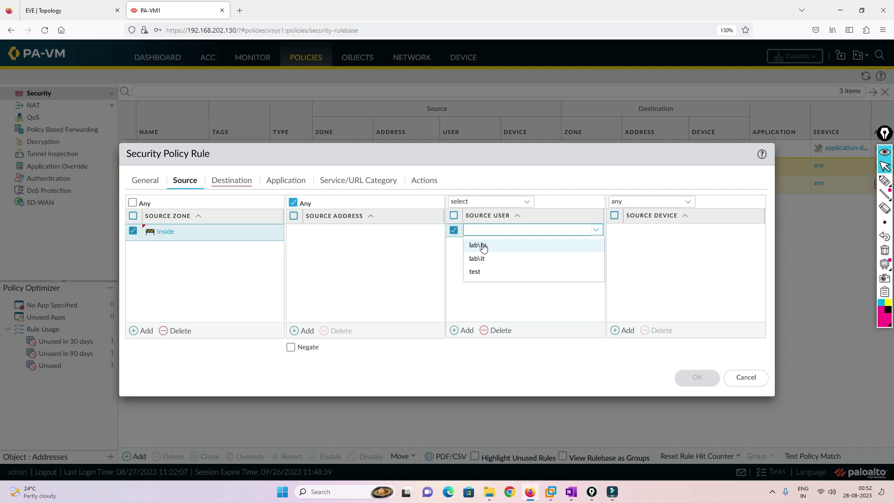
pyautogui.click(483, 246)
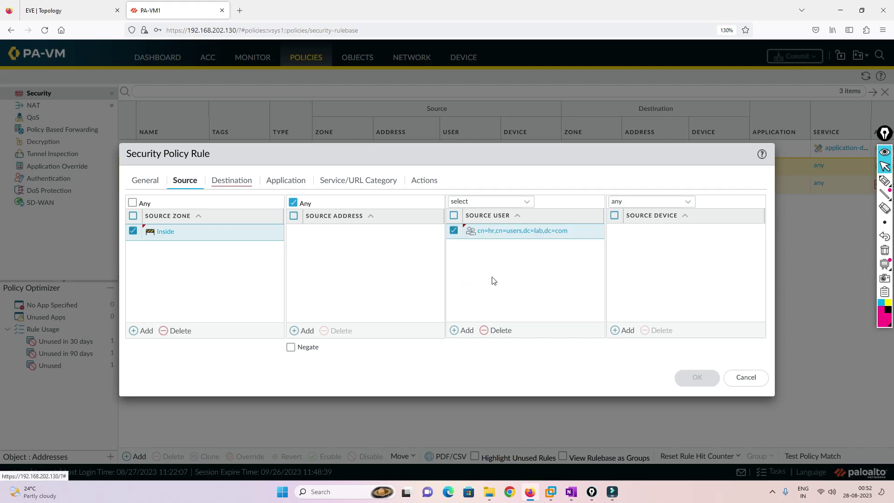
# Set the HR rule's destination zone to Inside.
pyautogui.click(218, 181)
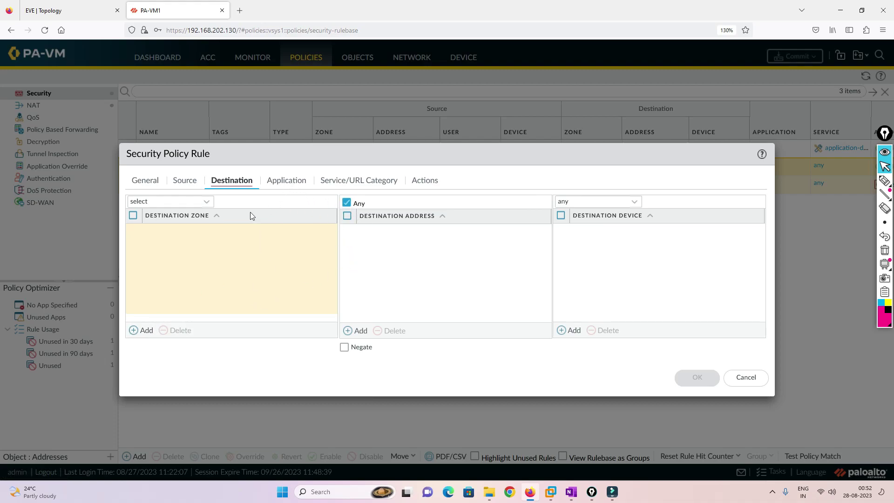
pyautogui.click(140, 330)
pyautogui.click(163, 245)
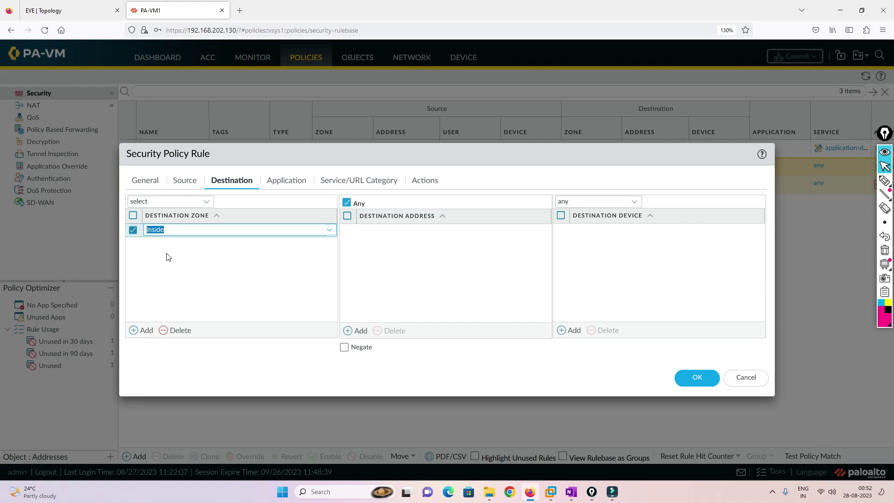
pyautogui.click(286, 183)
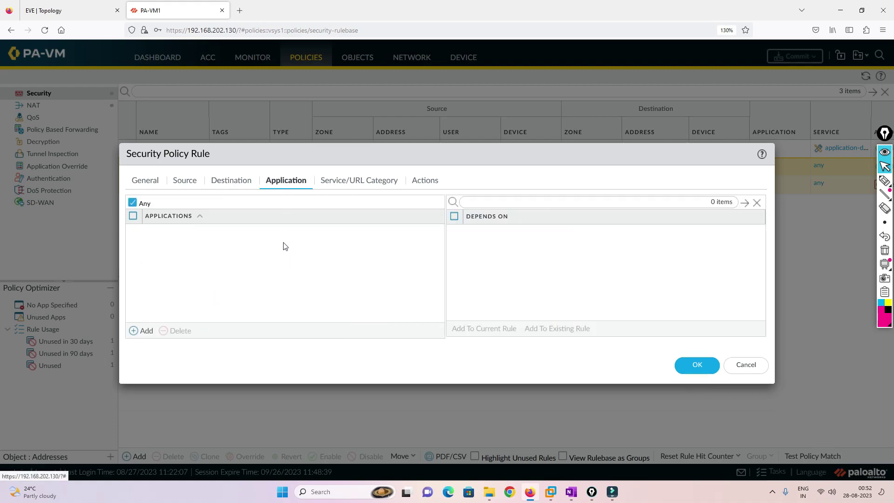
pyautogui.click(357, 181)
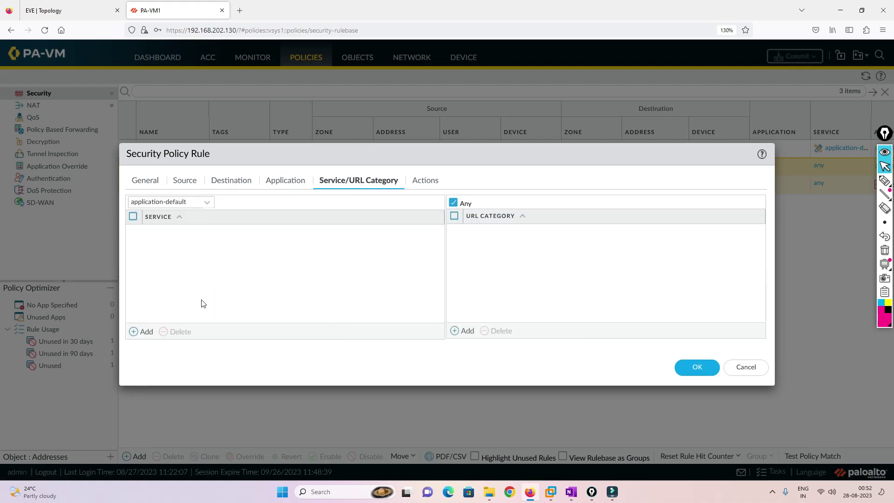
pyautogui.click(135, 333)
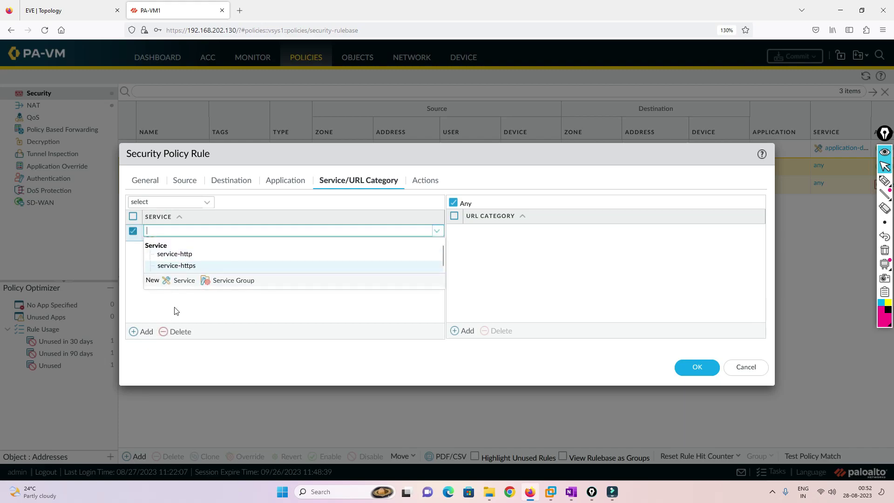
pyautogui.click(205, 307)
# Set application ping with service any, then save the HR rule.
pyautogui.click(281, 183)
pyautogui.click(140, 331)
pyautogui.write('PING')
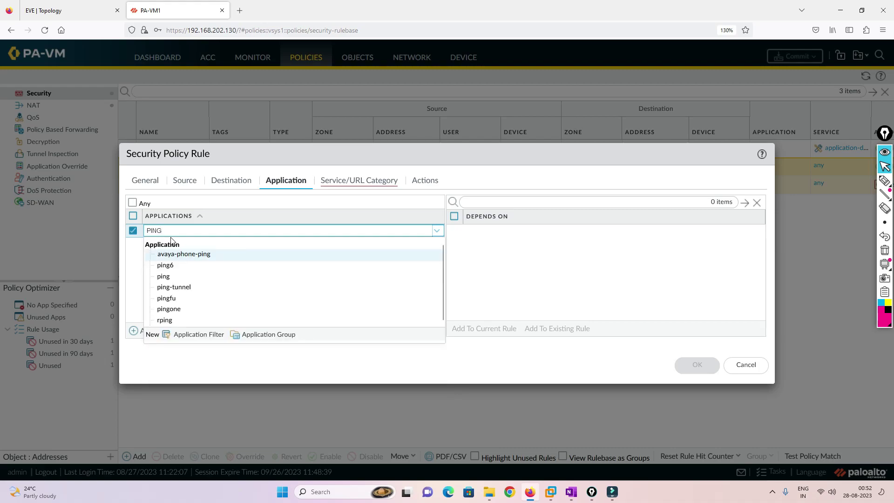
pyautogui.click(174, 276)
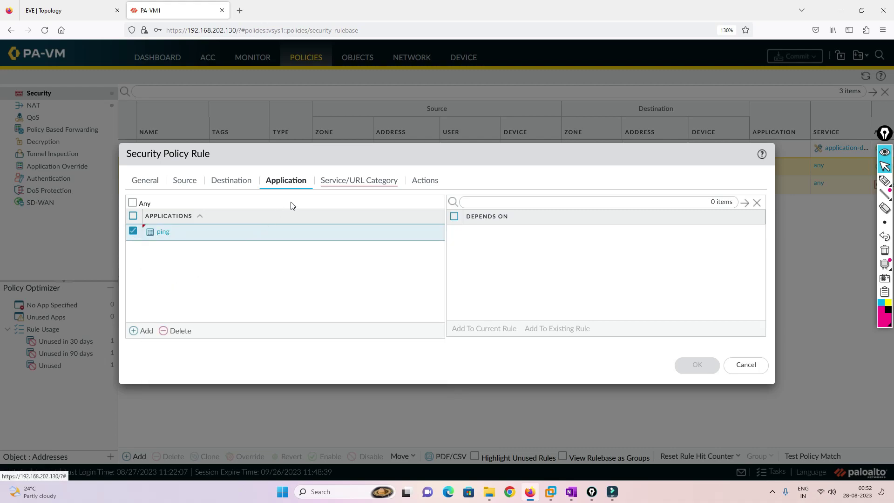
pyautogui.click(347, 183)
pyautogui.click(207, 202)
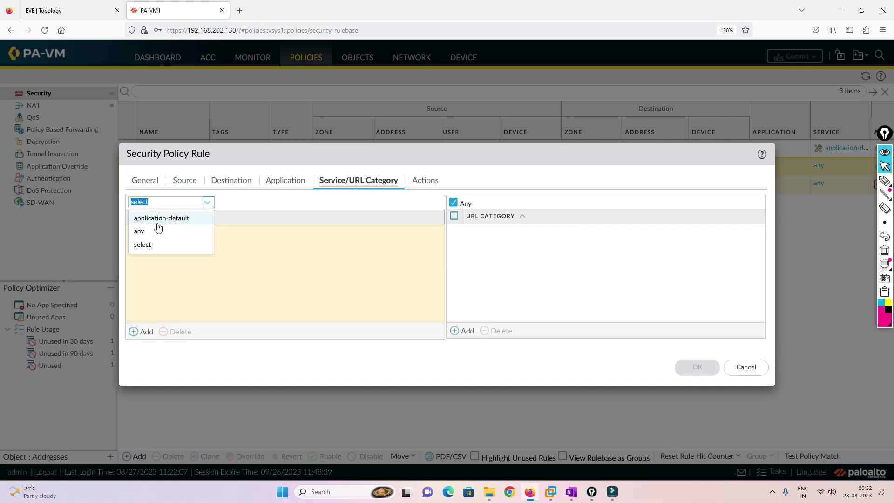
pyautogui.click(161, 232)
pyautogui.click(280, 184)
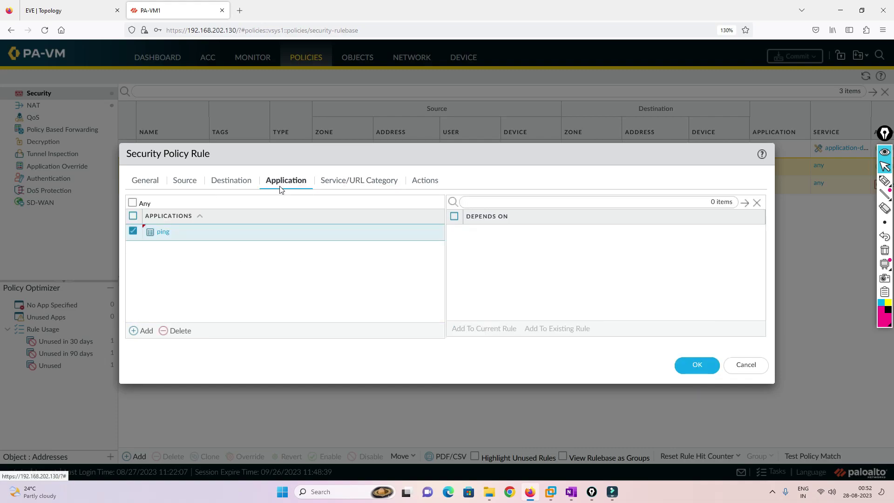
pyautogui.click(425, 182)
pyautogui.click(696, 340)
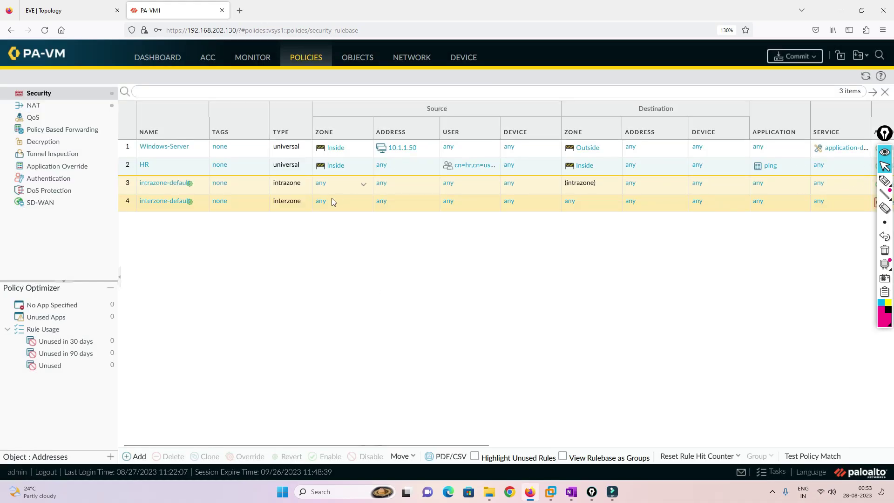
# Create rule 'IT' with source zone Inside and source user lab\it.
pyautogui.click(139, 457)
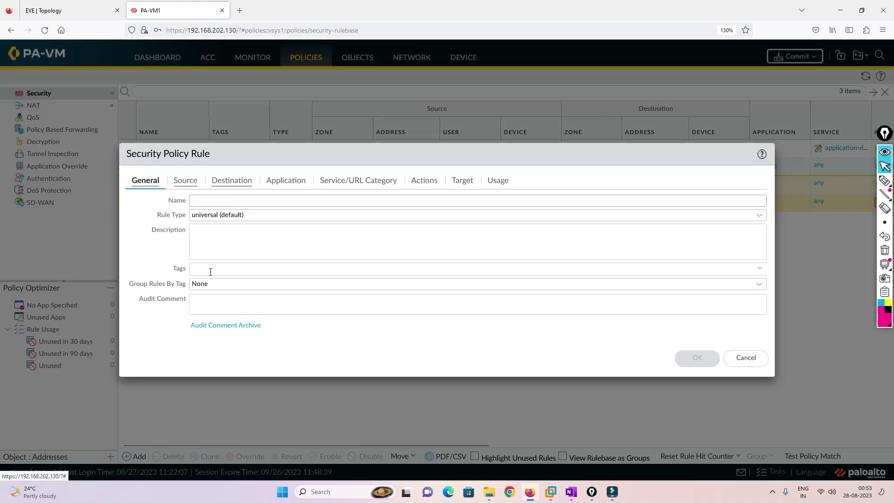
pyautogui.click(204, 200)
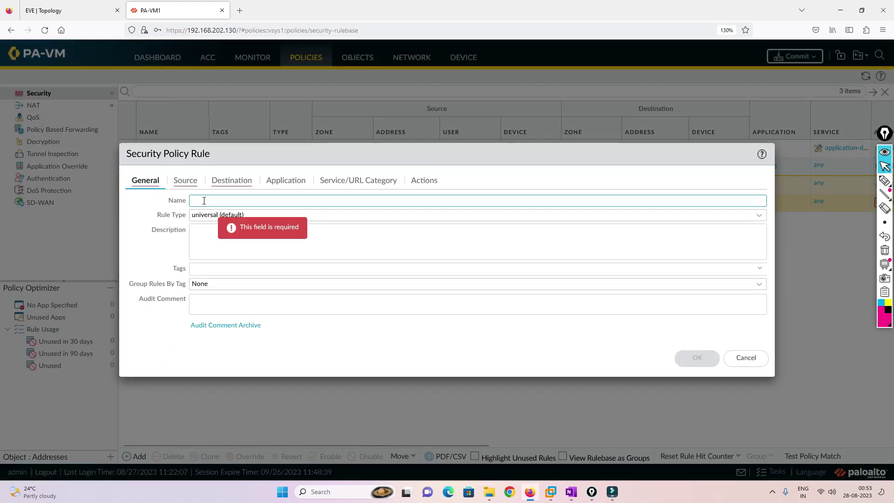
pyautogui.write('IT')
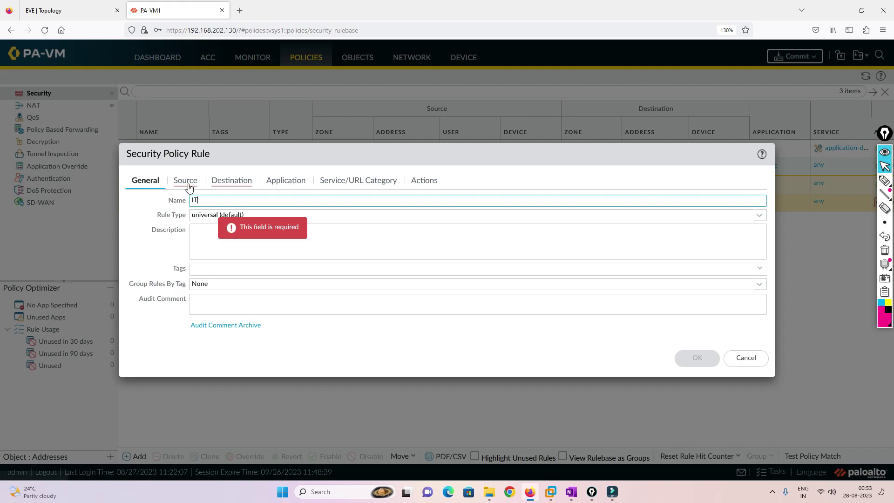
pyautogui.click(185, 180)
pyautogui.click(139, 330)
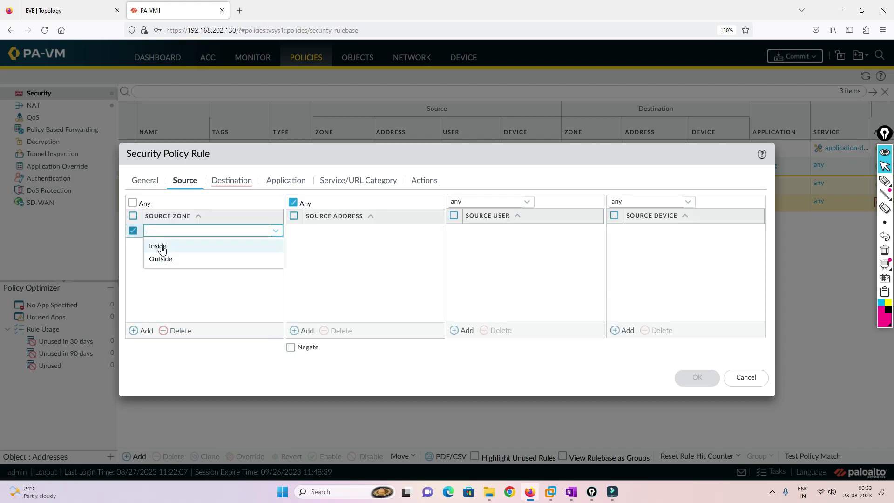
pyautogui.click(161, 246)
pyautogui.click(463, 330)
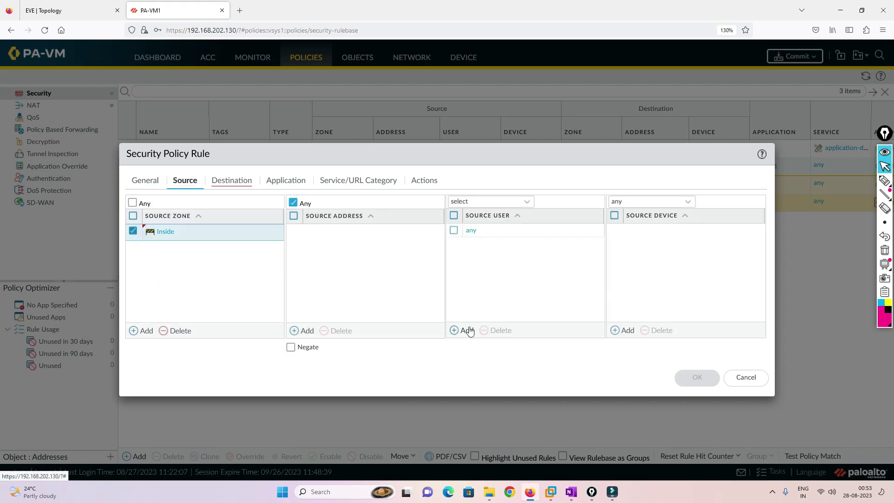
pyautogui.click(485, 259)
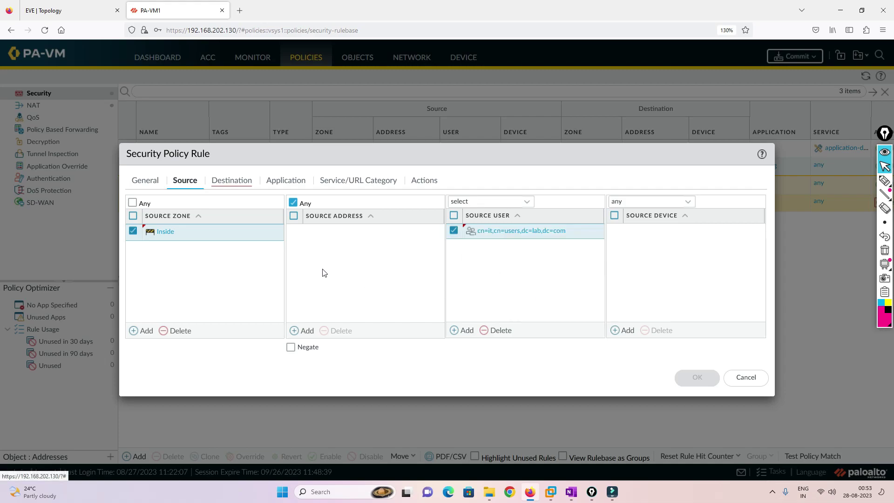
# Set the IT rule's destination zone to Outside, review the remaining tabs, and save it.
pyautogui.click(215, 182)
pyautogui.click(145, 331)
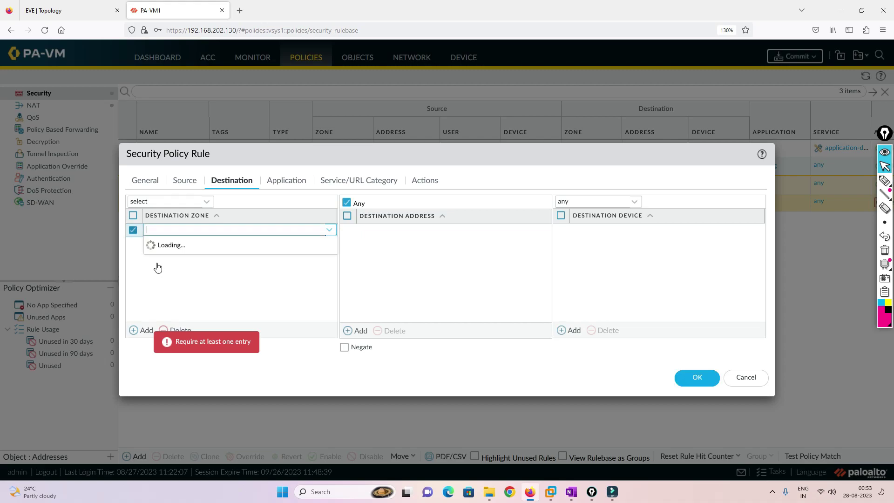
pyautogui.click(160, 256)
pyautogui.click(211, 288)
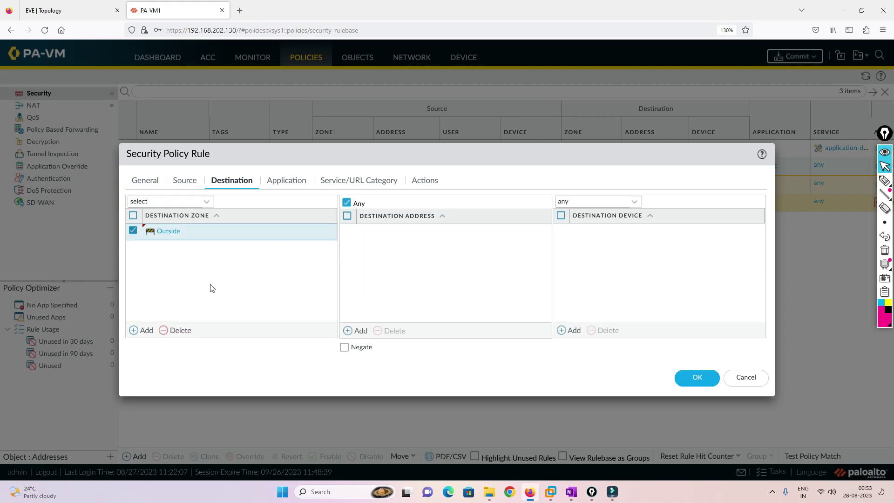
pyautogui.click(292, 181)
pyautogui.click(373, 185)
pyautogui.click(425, 181)
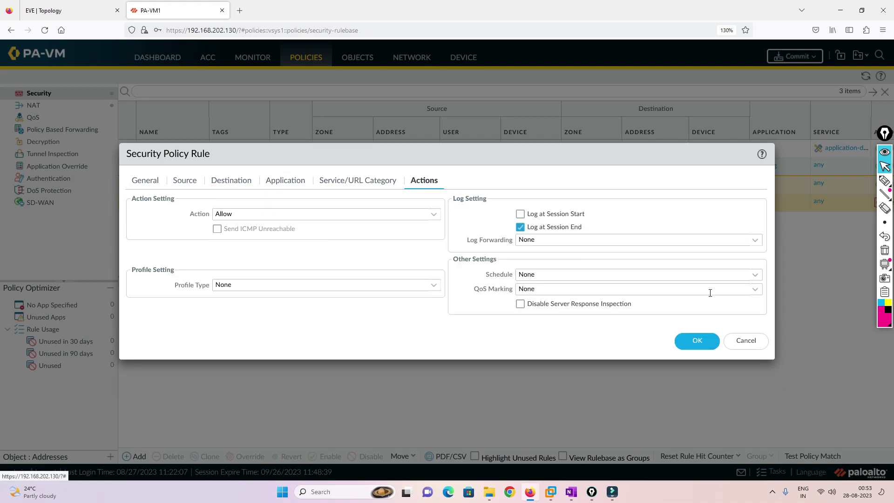
pyautogui.click(696, 339)
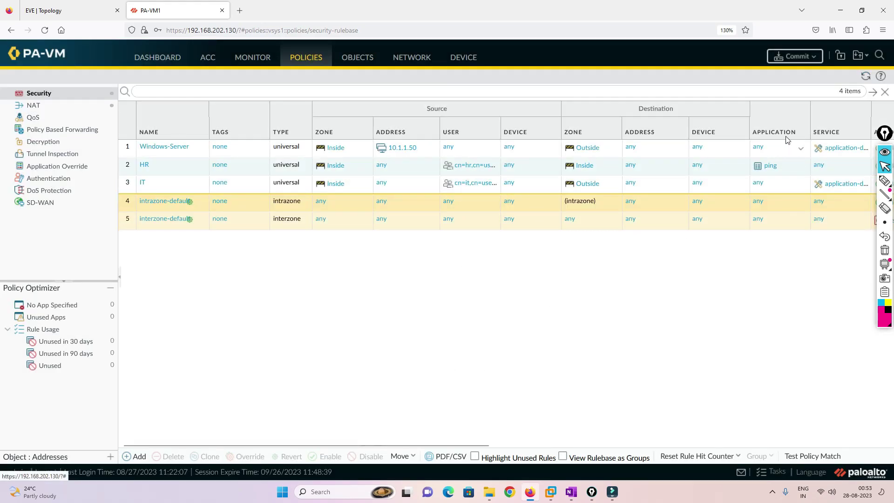
# Commit all pending rule changes, then move to the EVE lab topology while it runs.
pyautogui.click(795, 57)
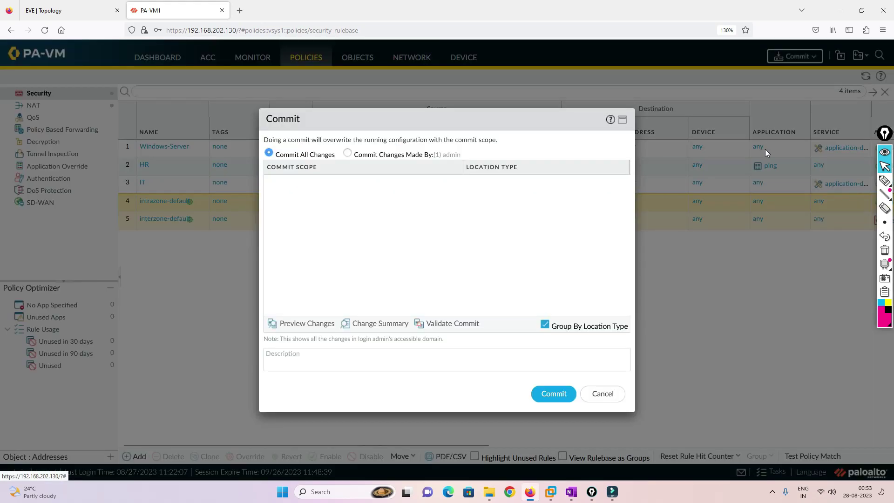
pyautogui.click(556, 389)
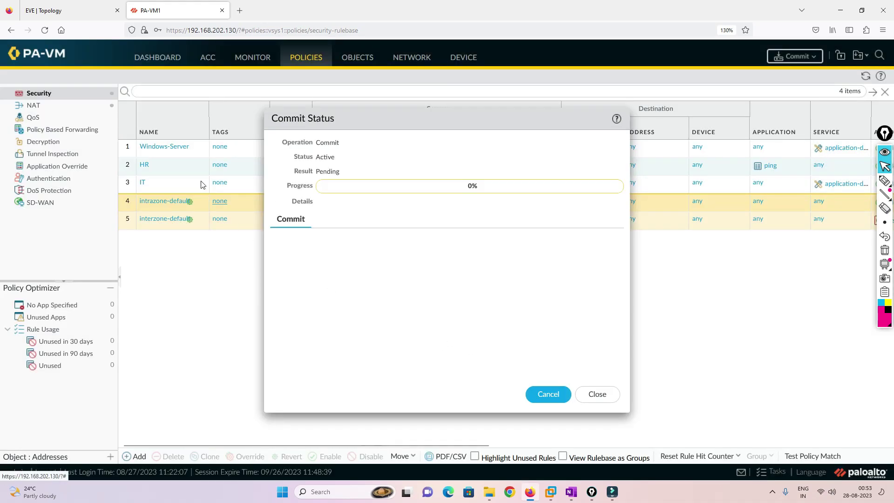
pyautogui.click(77, 7)
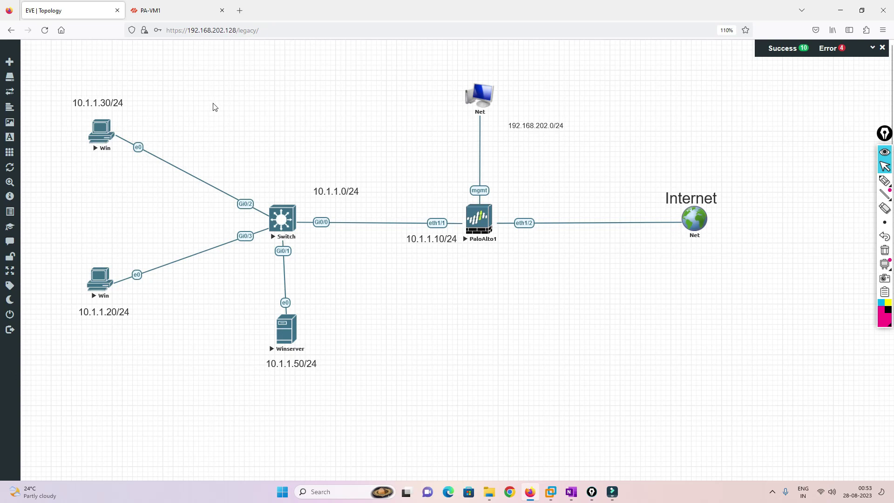
pyautogui.click(172, 10)
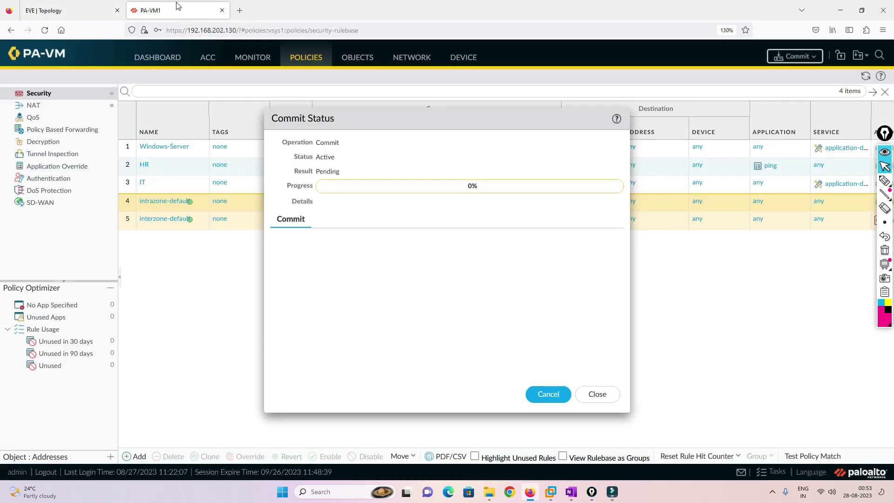
pyautogui.click(102, 14)
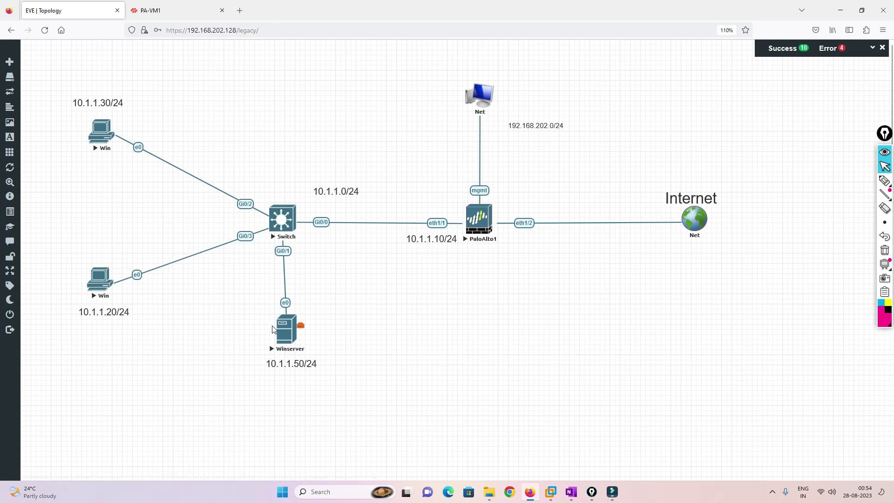
# Open the Win client's console, move it aside, and launch Control Panel from the desktop.
pyautogui.click(108, 277)
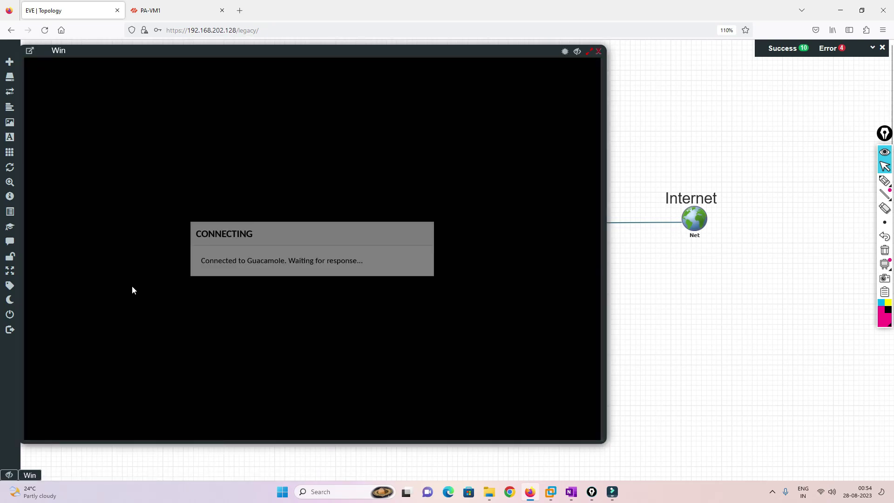
pyautogui.moveTo(264, 53); pyautogui.dragTo(389, 55)
pyautogui.doubleClick(202, 138)
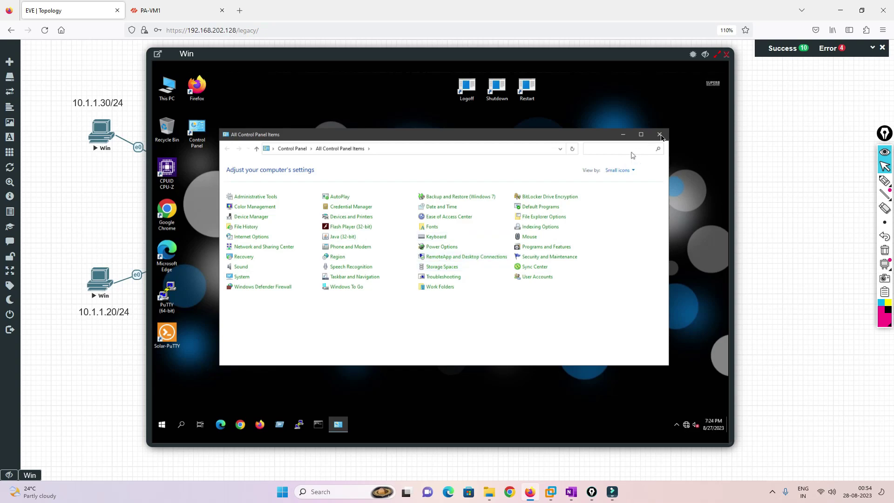
# Attempt to join domain lab.com from System settings and dismiss the controller-unreachable error.
pyautogui.click(641, 135)
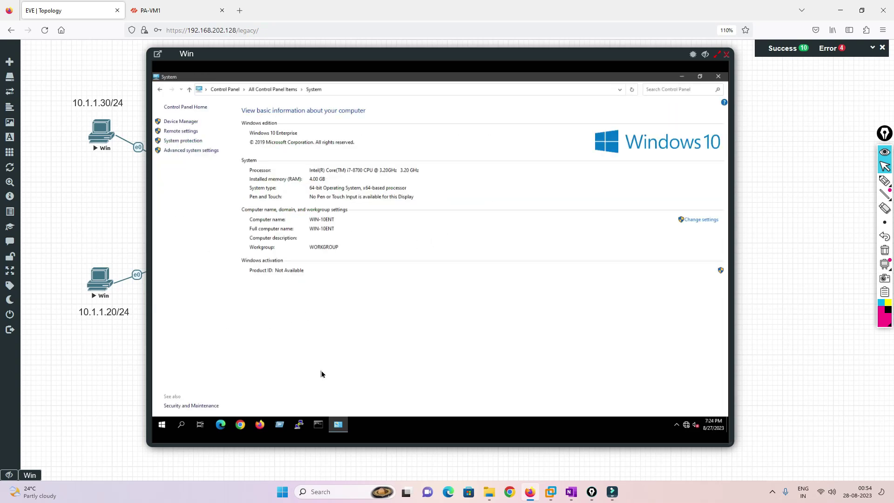
pyautogui.click(699, 221)
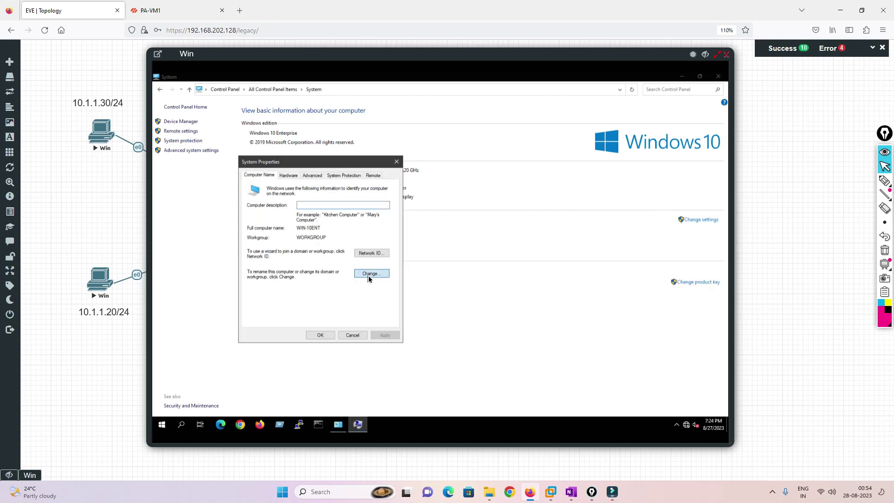
pyautogui.click(368, 274)
pyautogui.click(255, 269)
pyautogui.click(271, 278)
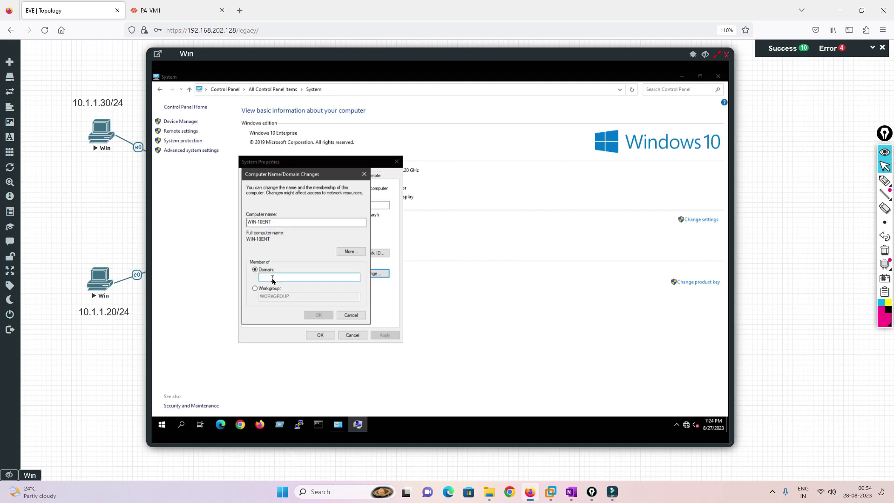
pyautogui.write('lab.com')
pyautogui.press('Return')
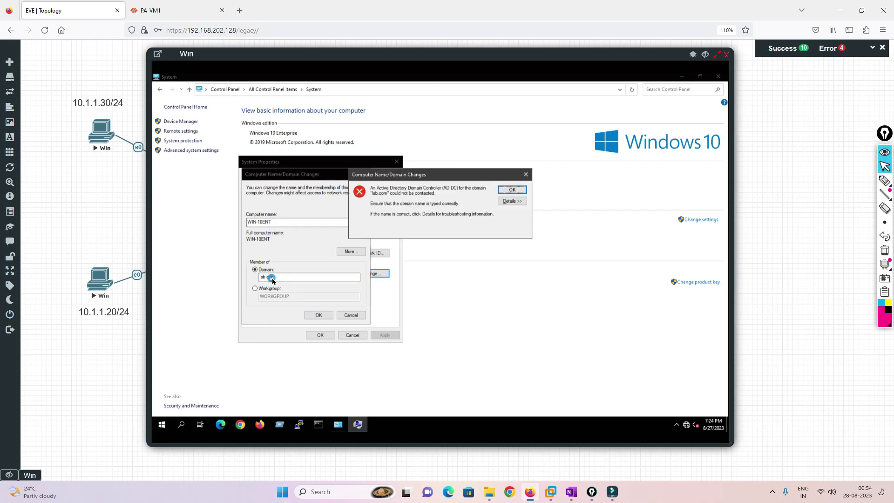
pyautogui.click(515, 189)
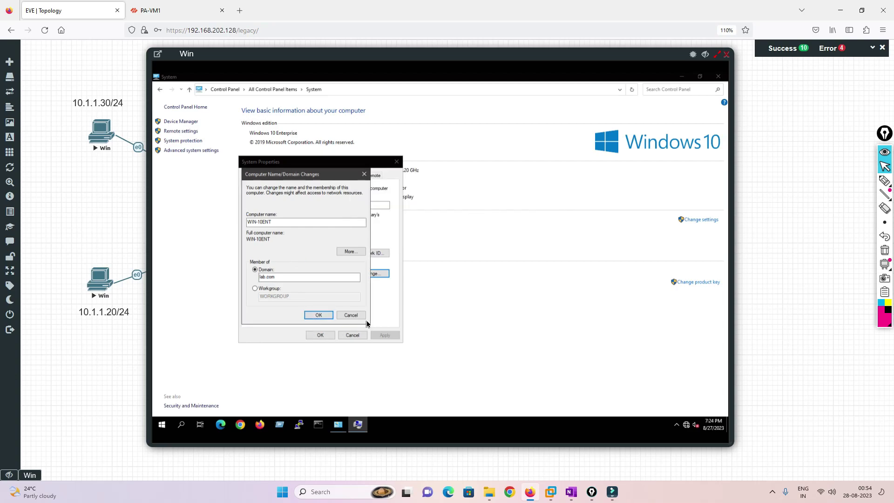
pyautogui.click(339, 424)
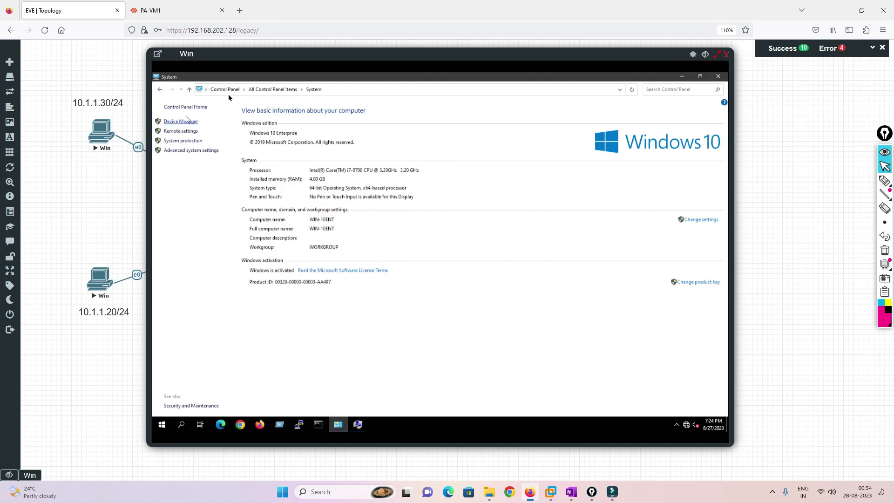
# Open the Ethernet adapter's properties via Network and Sharing Center.
pyautogui.click(272, 88)
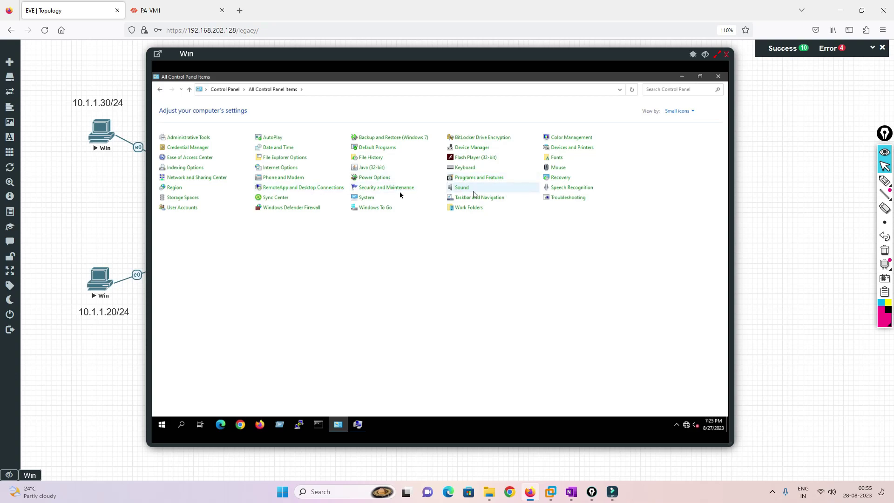
pyautogui.click(177, 179)
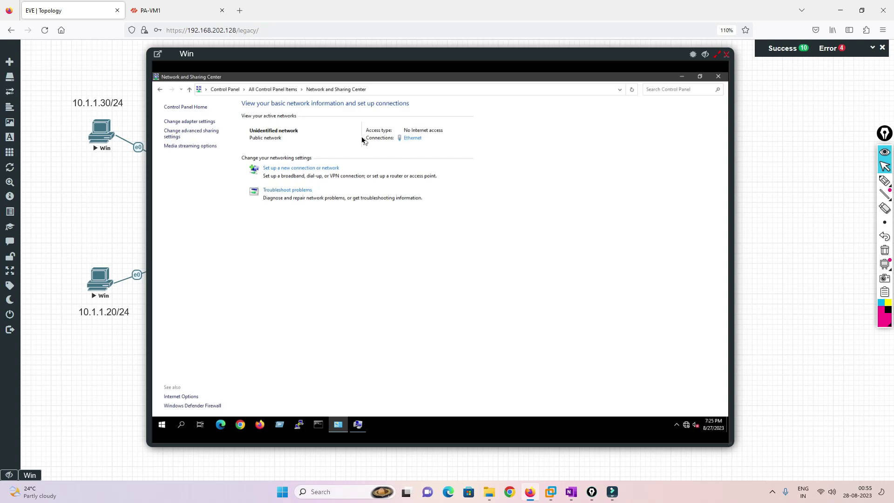
pyautogui.click(194, 123)
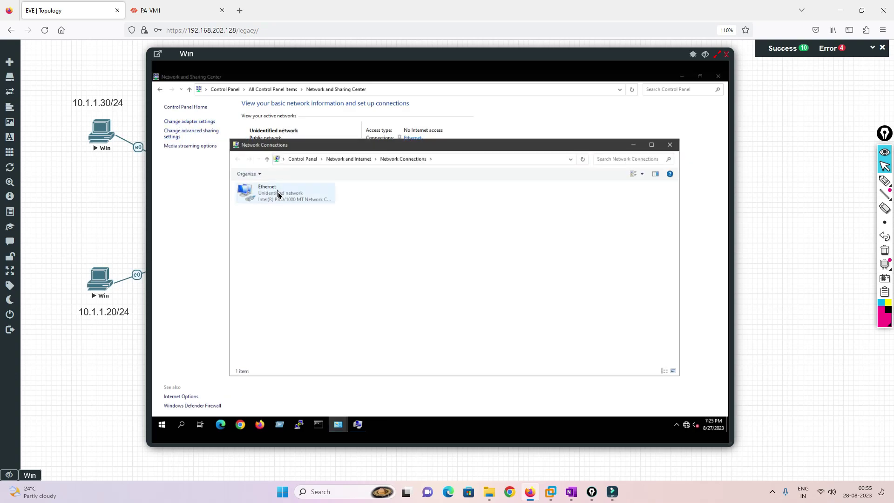
pyautogui.doubleClick(279, 193)
pyautogui.click(394, 314)
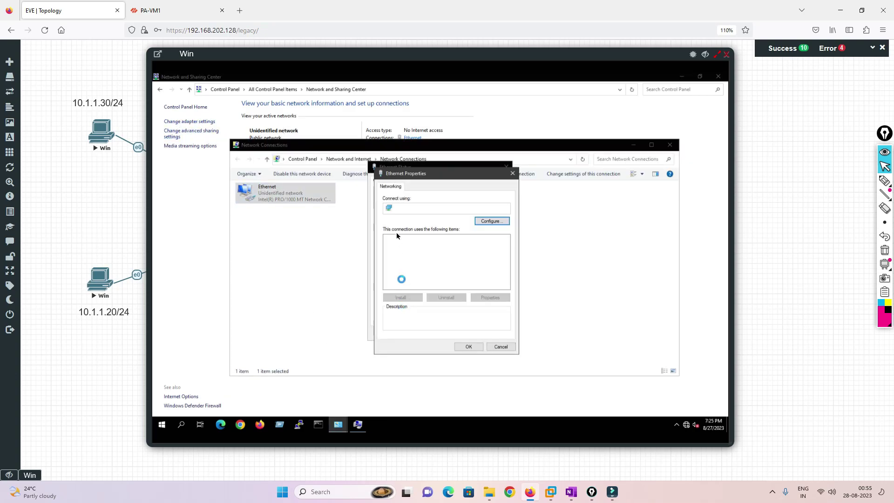
# Set the IPv4 preferred DNS server to 10.1.1.50 and close the adapter windows.
pyautogui.click(440, 258)
pyautogui.click(494, 297)
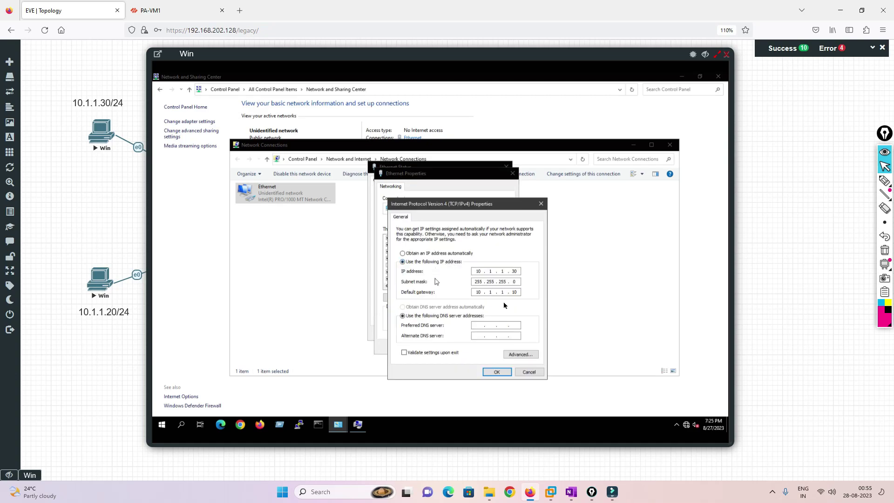
pyautogui.click(476, 324)
pyautogui.write('10.1')
pyautogui.click(507, 372)
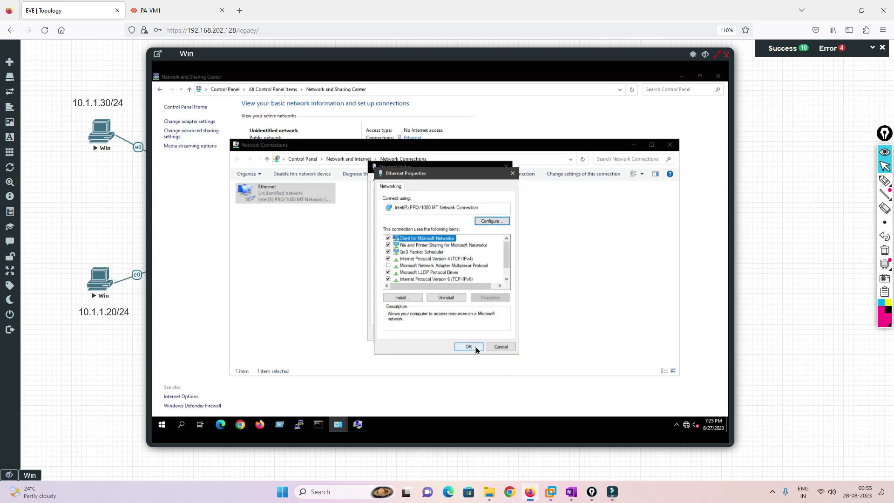
pyautogui.click(475, 345)
pyautogui.click(495, 333)
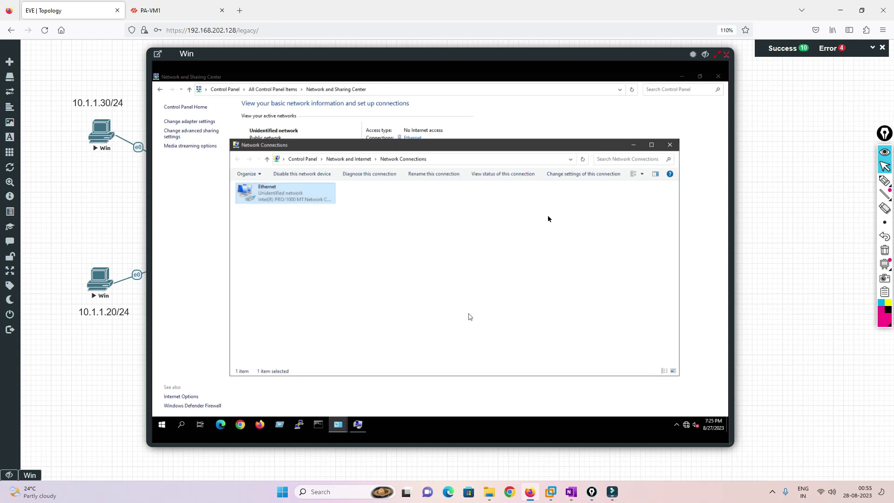
pyautogui.click(670, 144)
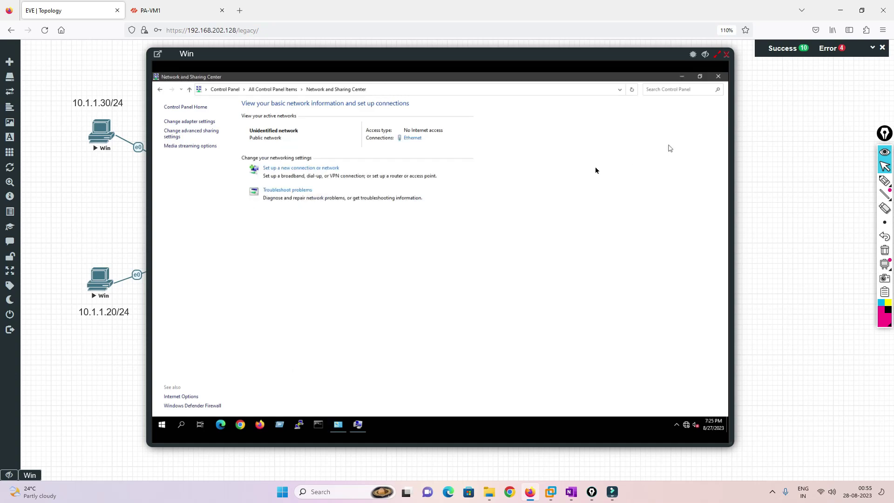
# Rejoin lab.com from System settings using the LAB domain administrator credentials.
pyautogui.click(160, 89)
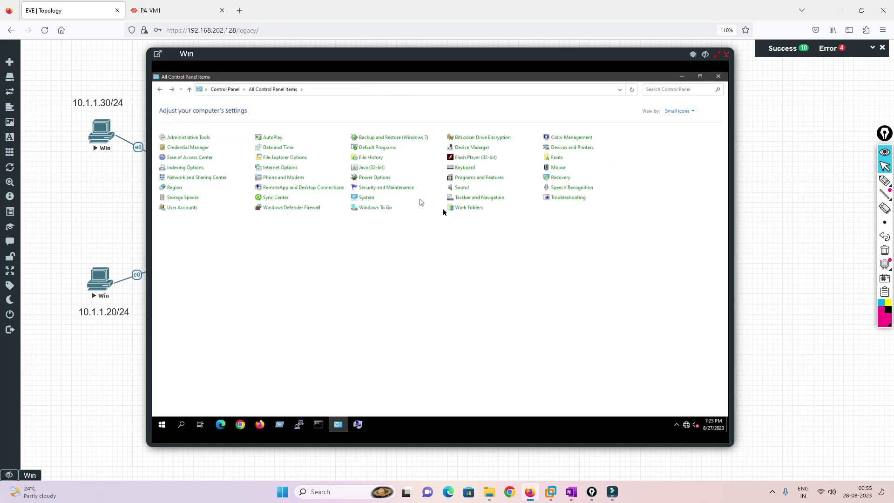
pyautogui.click(367, 197)
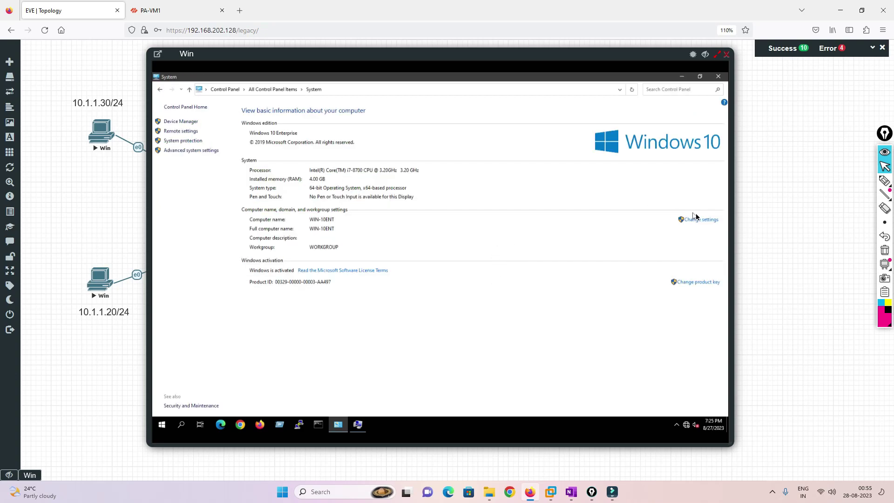
pyautogui.click(698, 220)
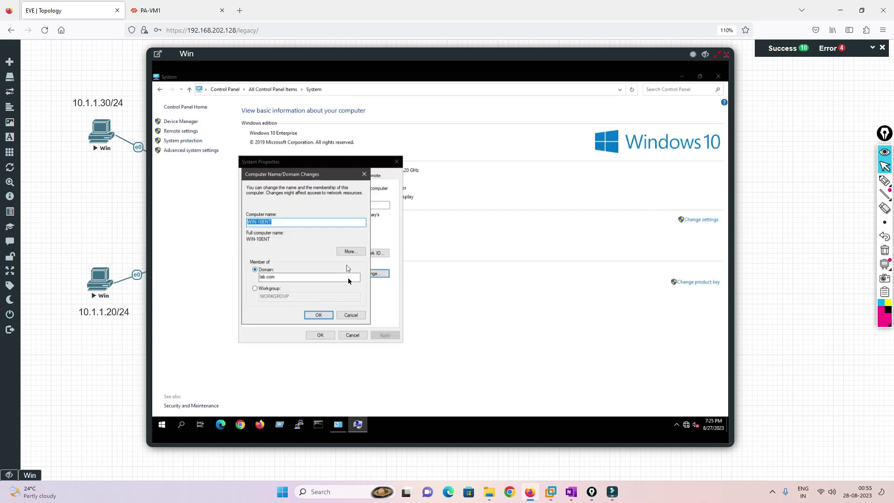
pyautogui.click(319, 315)
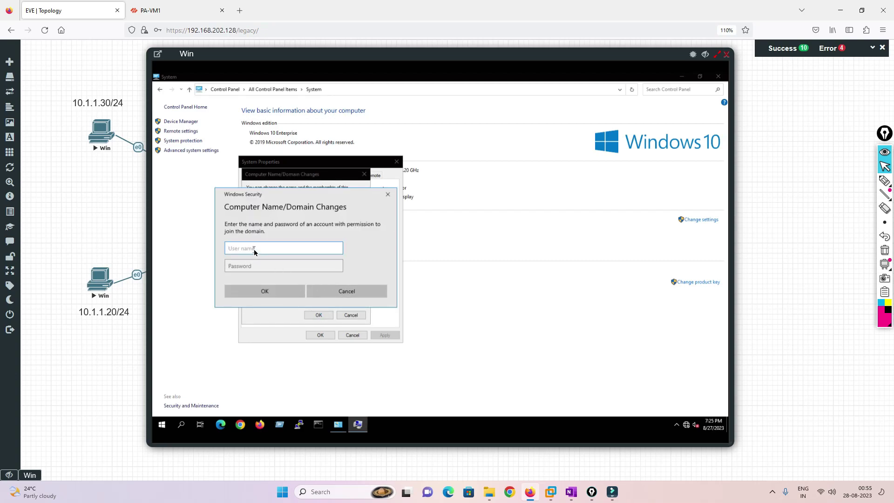
pyautogui.write('rator')
pyautogui.press('Tab')
pyautogui.write('••')
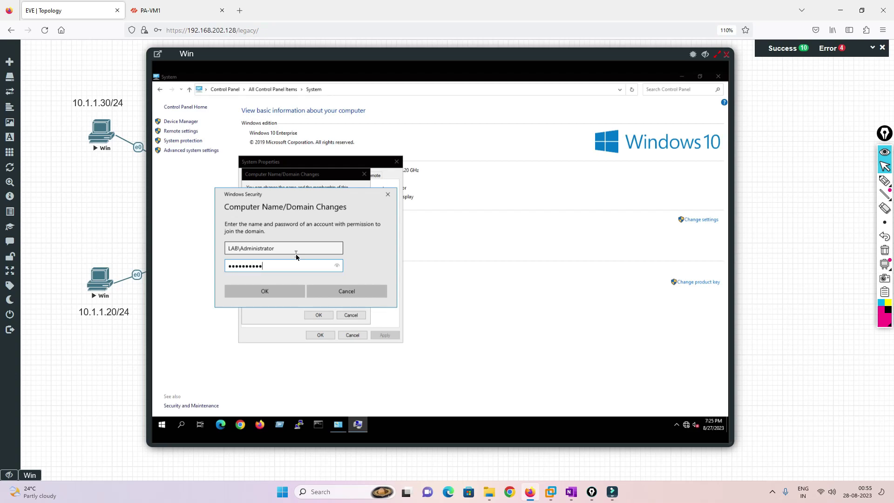
pyautogui.press('Return')
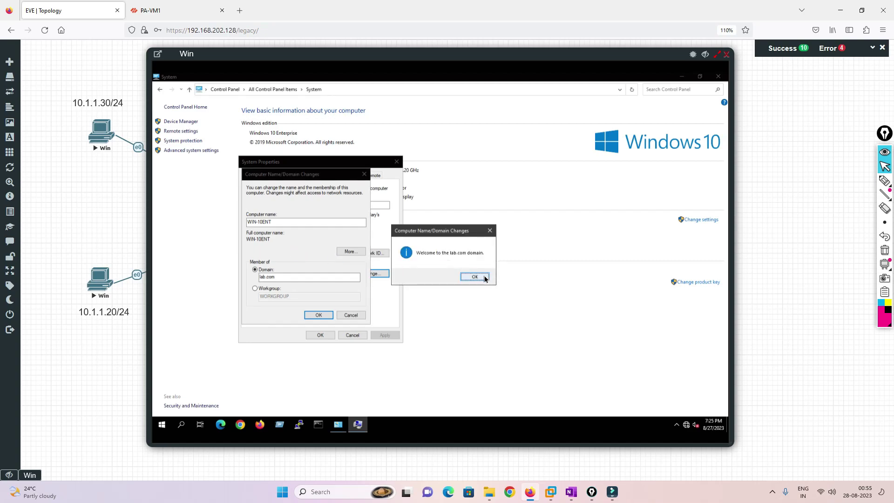
# Acknowledge the lab.com welcome and restart notices, then restart the client now.
pyautogui.click(488, 277)
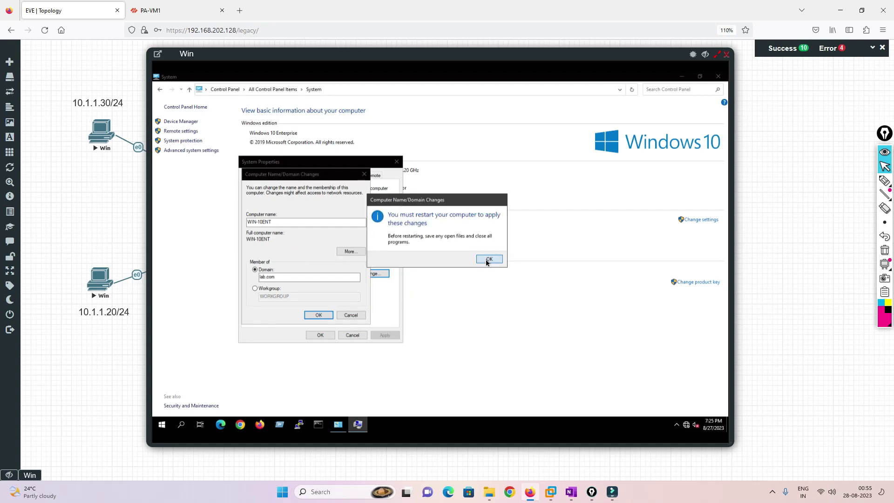
pyautogui.click(489, 259)
pyautogui.click(327, 334)
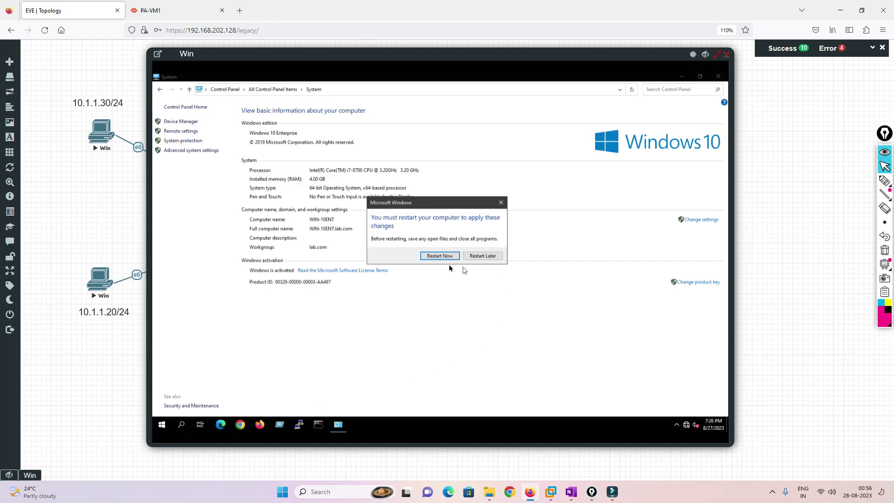
pyautogui.click(440, 255)
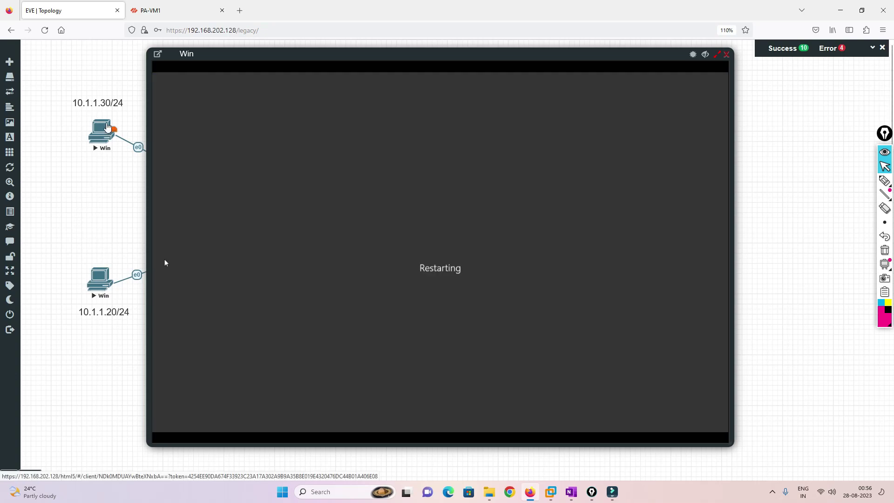
pyautogui.click(102, 130)
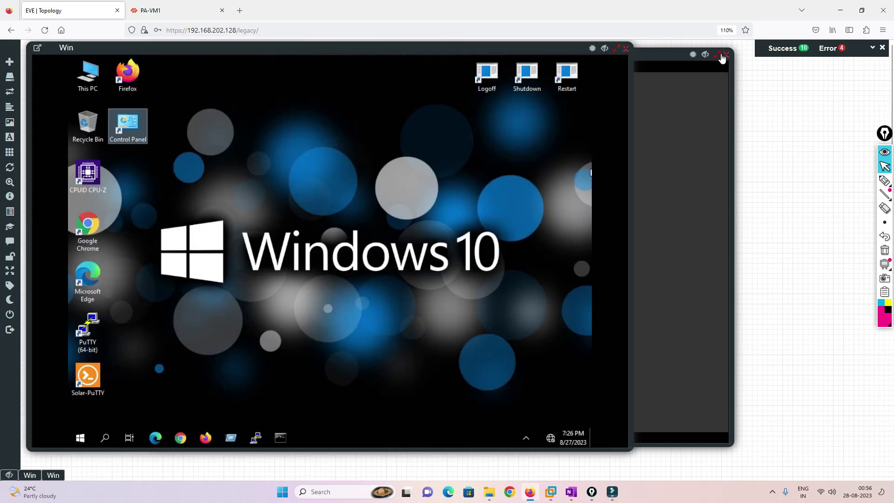
# On the other Windows client, open the Ethernet adapter's IPv4 settings via Control Panel.
pyautogui.click(726, 54)
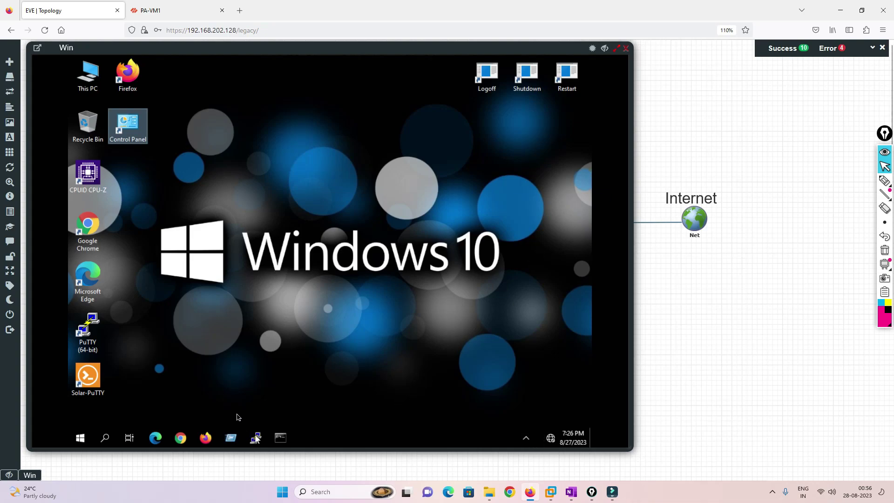
pyautogui.doubleClick(128, 120)
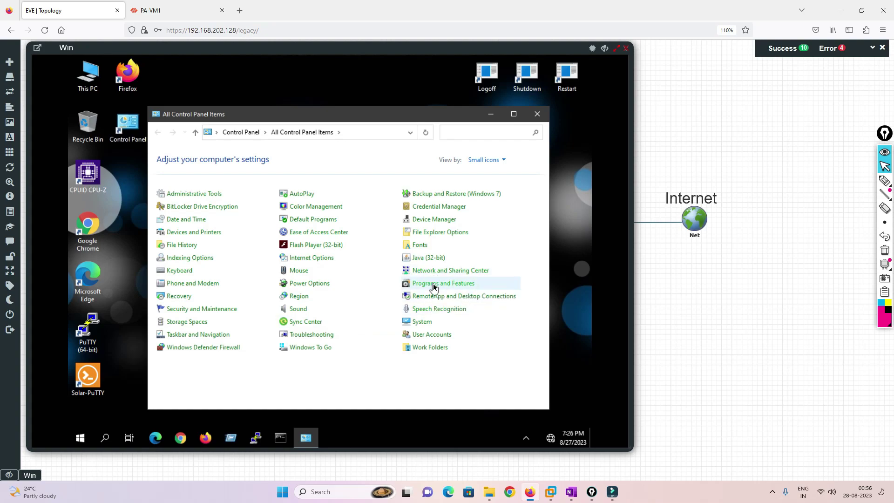
pyautogui.click(434, 271)
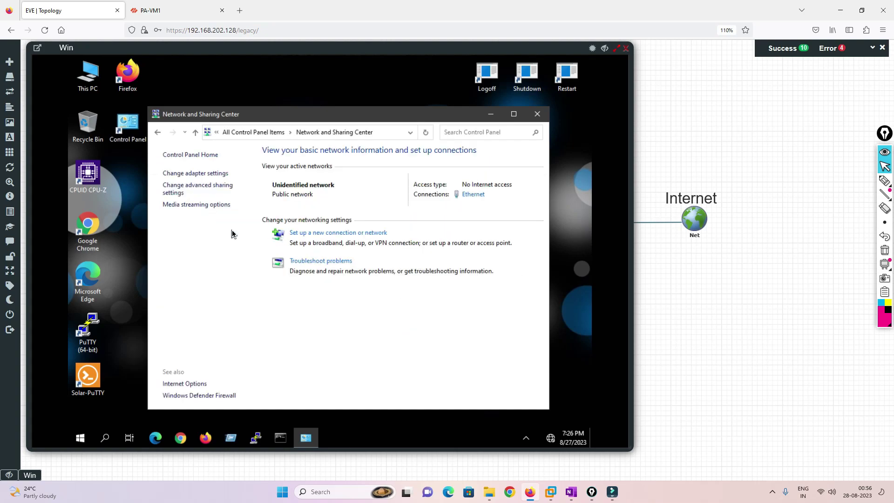
pyautogui.click(198, 174)
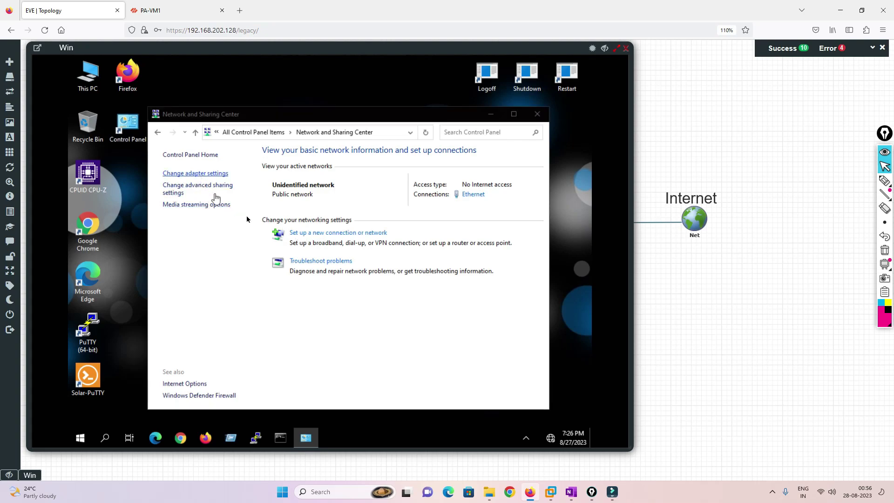
pyautogui.click(234, 193)
pyautogui.doubleClick(234, 193)
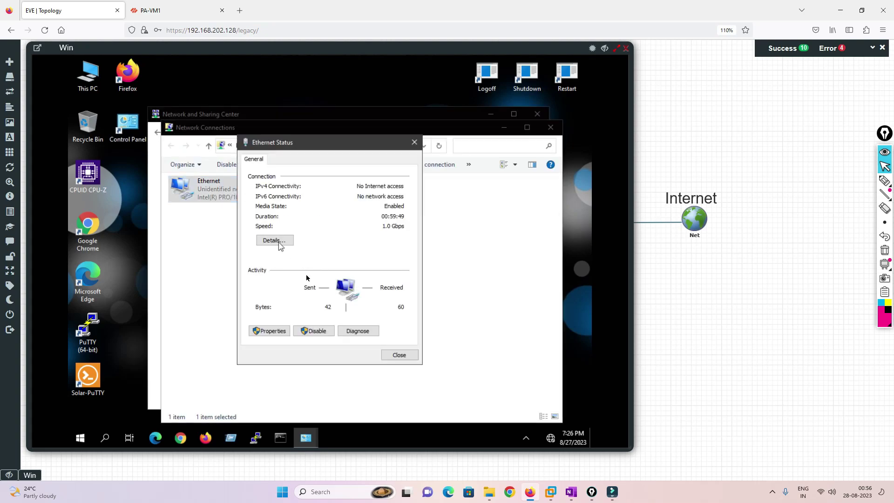
pyautogui.click(270, 329)
pyautogui.doubleClick(326, 260)
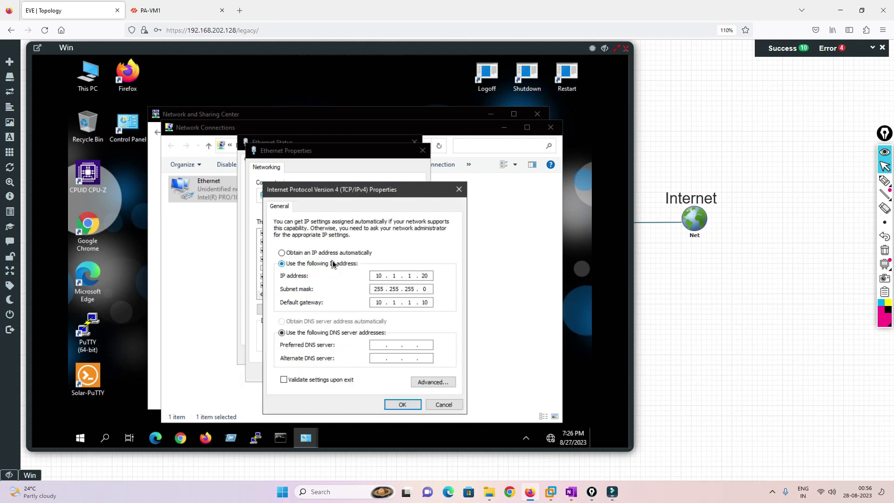
# Save 10.1.1.50 as preferred DNS server, close the adapter windows, and return to Control Panel.
pyautogui.click(375, 344)
pyautogui.click(626, 49)
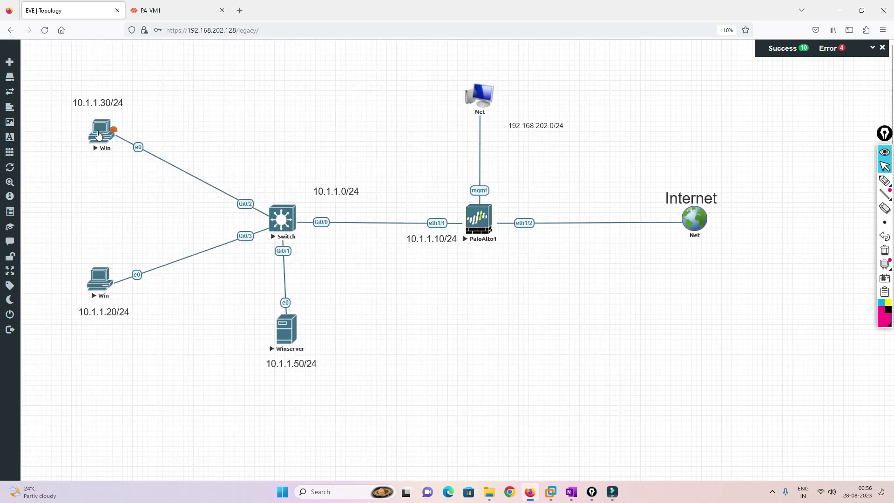
pyautogui.click(99, 135)
pyautogui.click(383, 345)
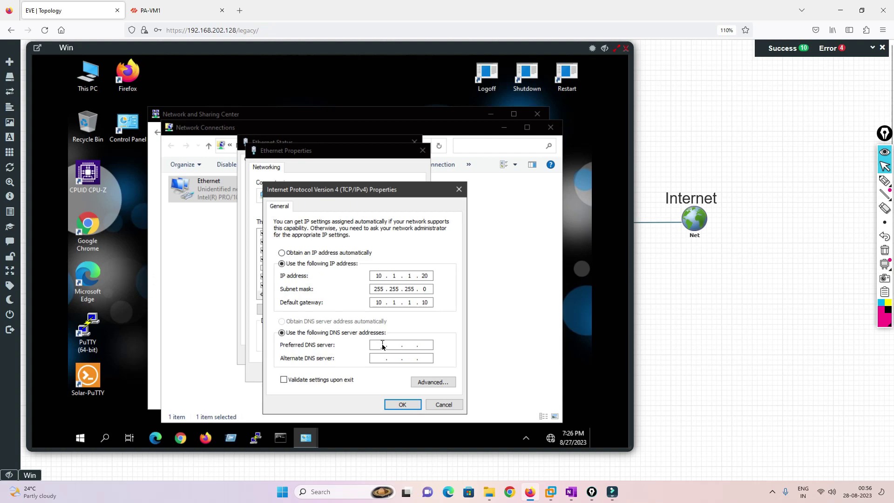
pyautogui.write('10 . 1 . 1 . 50')
pyautogui.click(402, 404)
pyautogui.click(366, 372)
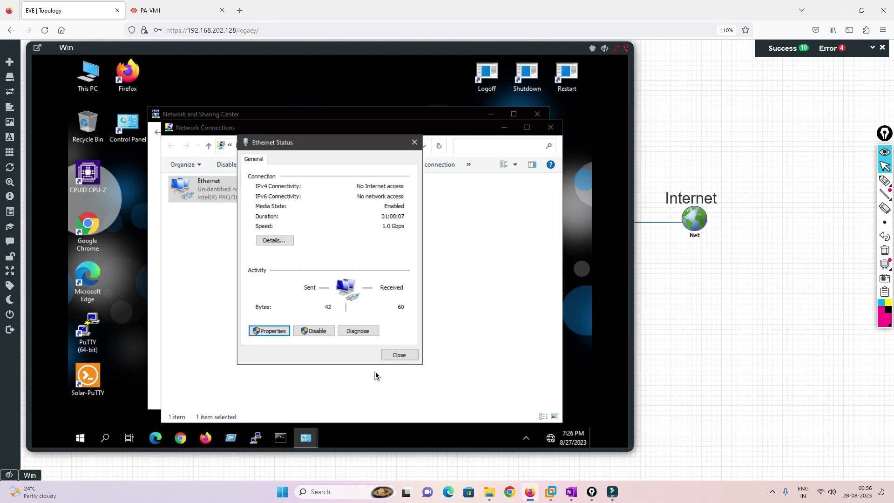
pyautogui.click(397, 356)
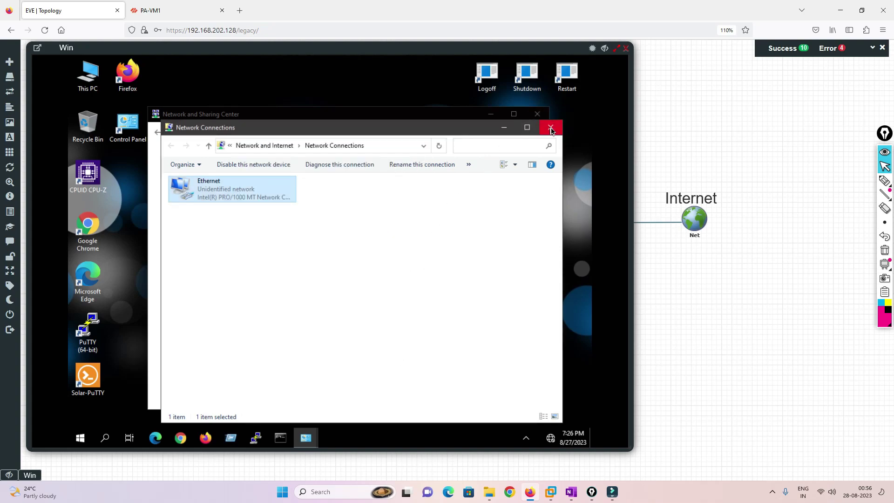
pyautogui.click(551, 129)
pyautogui.click(158, 133)
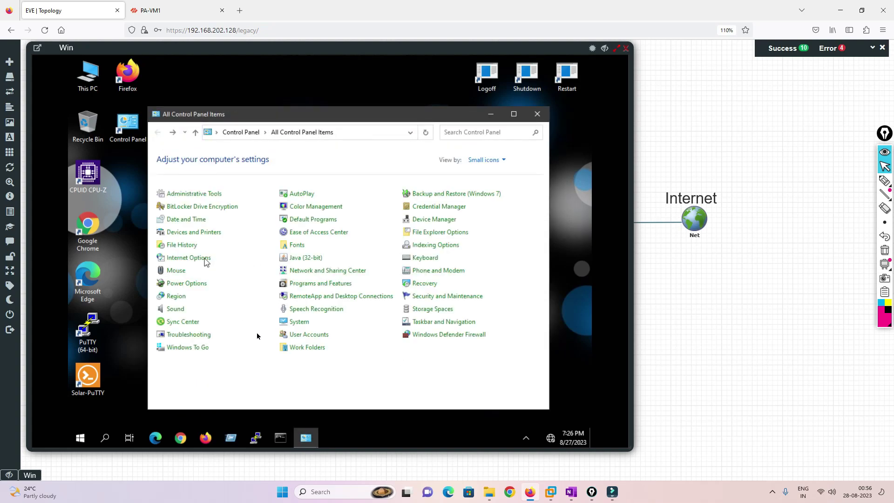
# Open the computer name settings and choose to make WIN-10ENT a member of lab.com.
pyautogui.click(422, 322)
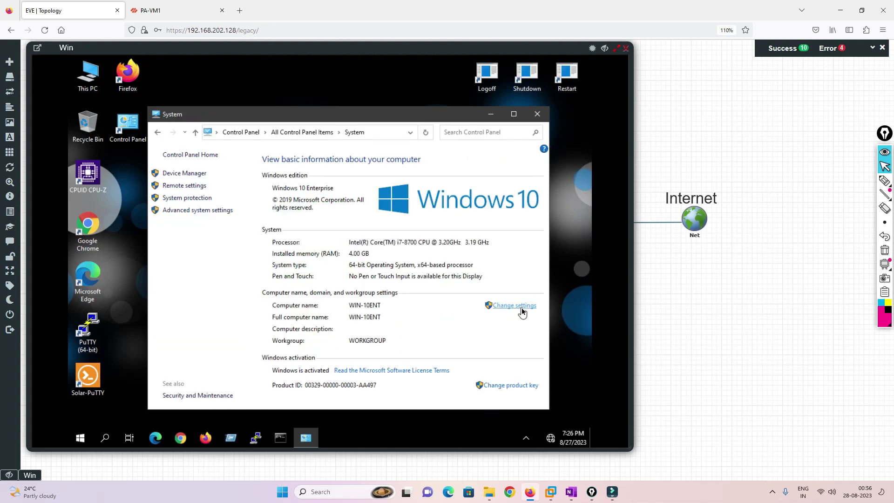
pyautogui.click(521, 309)
pyautogui.click(294, 259)
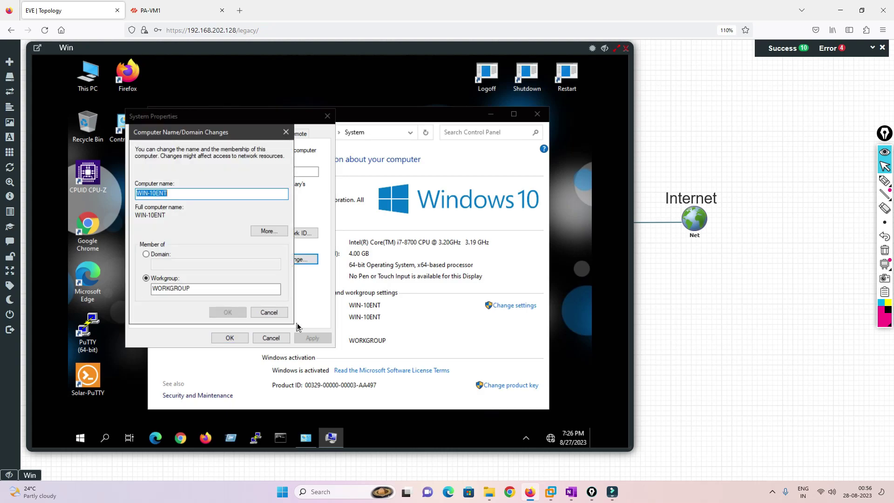
pyautogui.click(146, 254)
# Submit the domain join using the LAB administrator account with an incorrect password.
pyautogui.write('l')
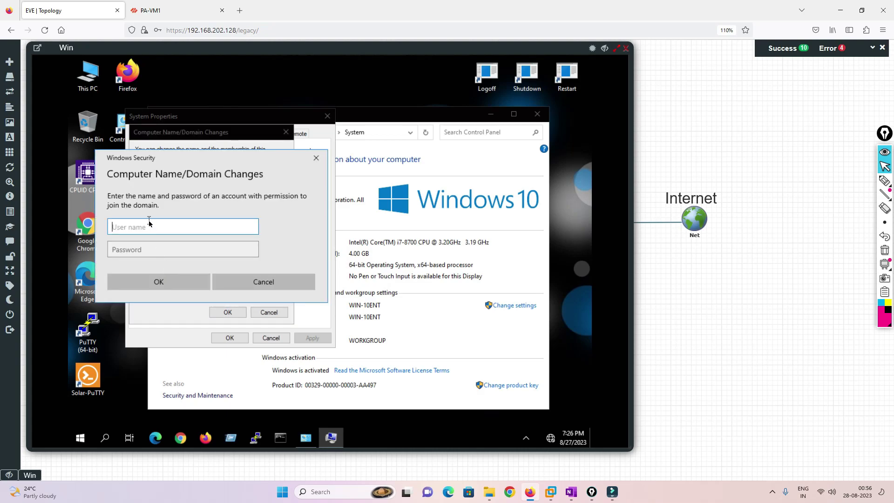
pyautogui.write('LAB\\')
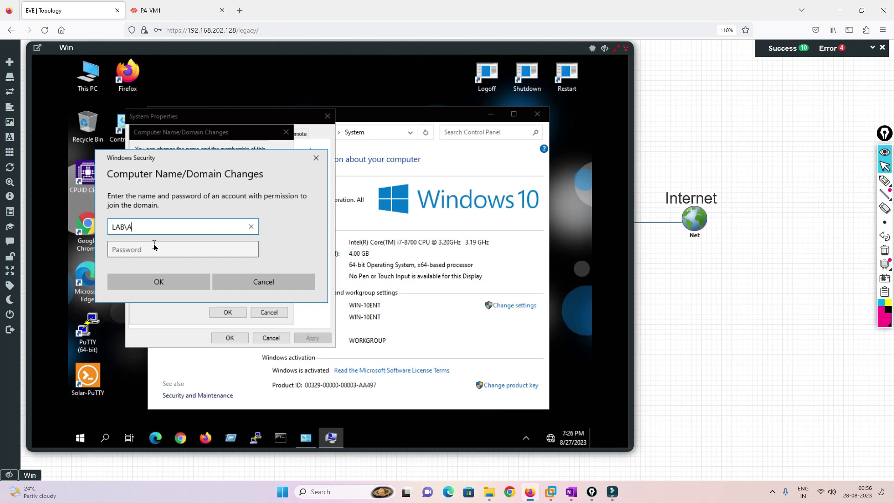
pyautogui.write('Adminstrator')
pyautogui.click(154, 247)
pyautogui.write('Test123')
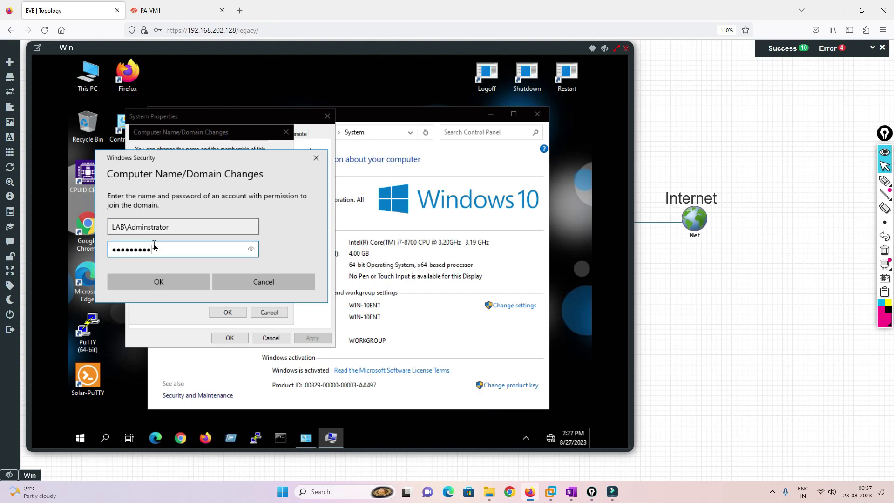
pyautogui.press('Return')
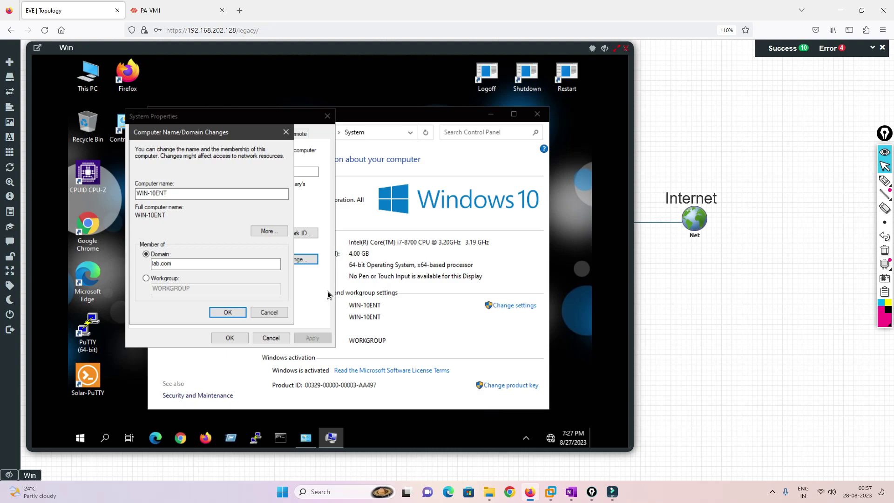
# Dismiss the credentials error and retry the lab.com join with the correct administrator password.
pyautogui.moveTo(331, 439)
pyautogui.moveTo(460, 52); pyautogui.dragTo(527, 55)
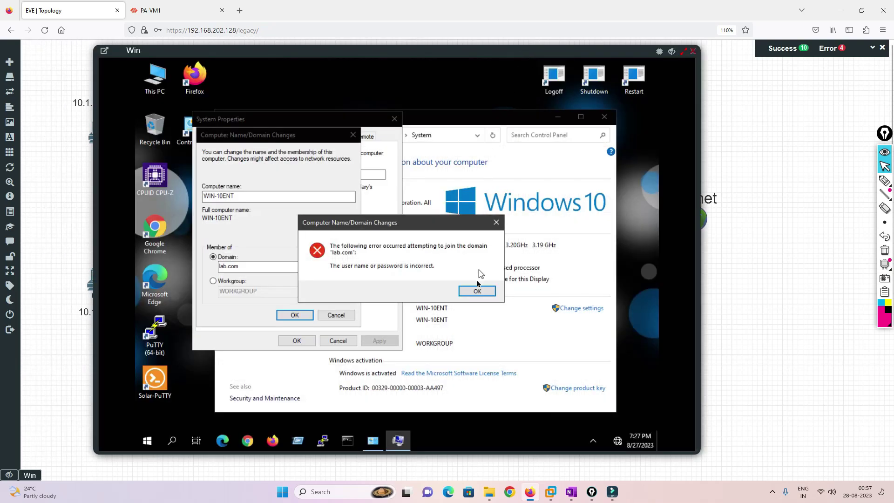
pyautogui.click(477, 291)
pyautogui.click(294, 315)
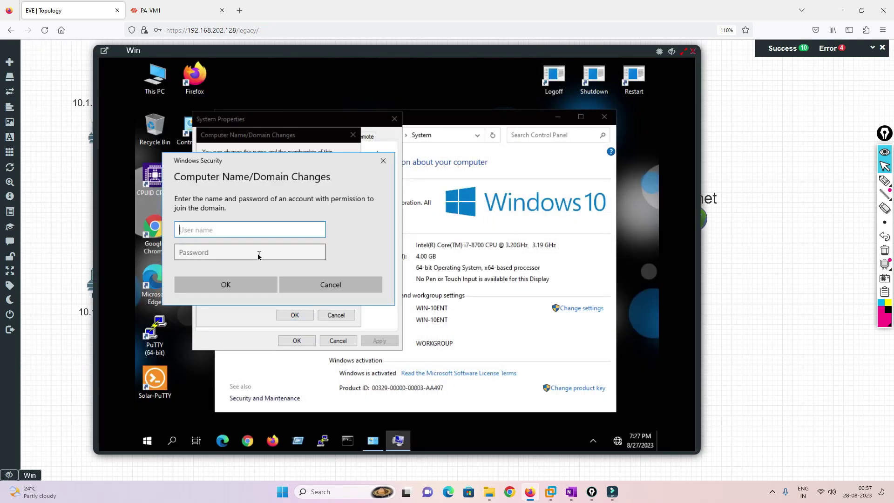
pyautogui.write('LA')
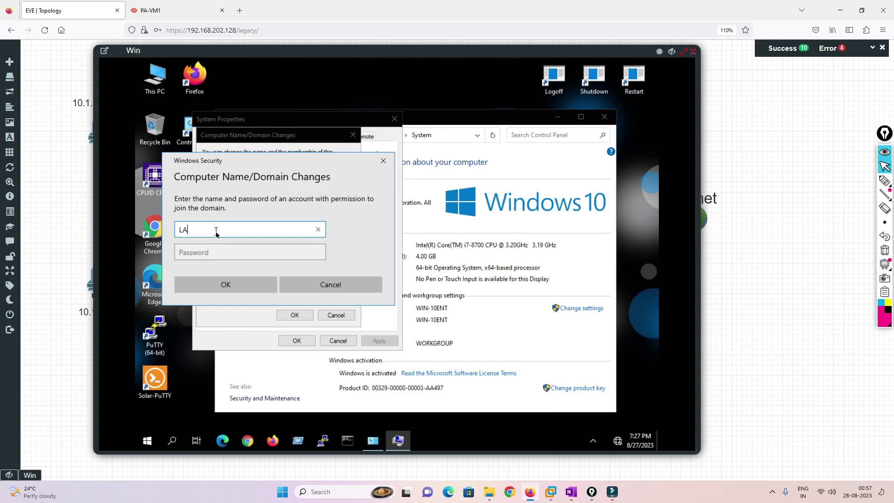
pyautogui.write('B\\Administrator')
pyautogui.press('Tab')
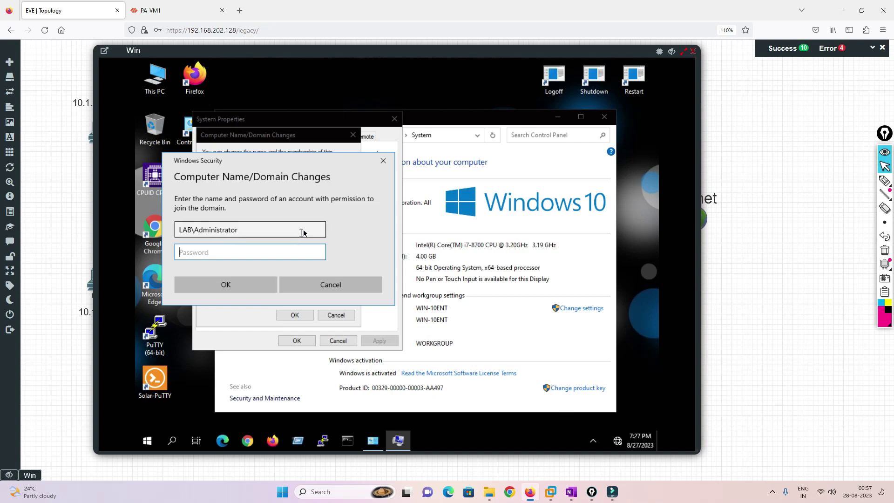
pyautogui.write('Pa$$w0rd')
pyautogui.press('Return')
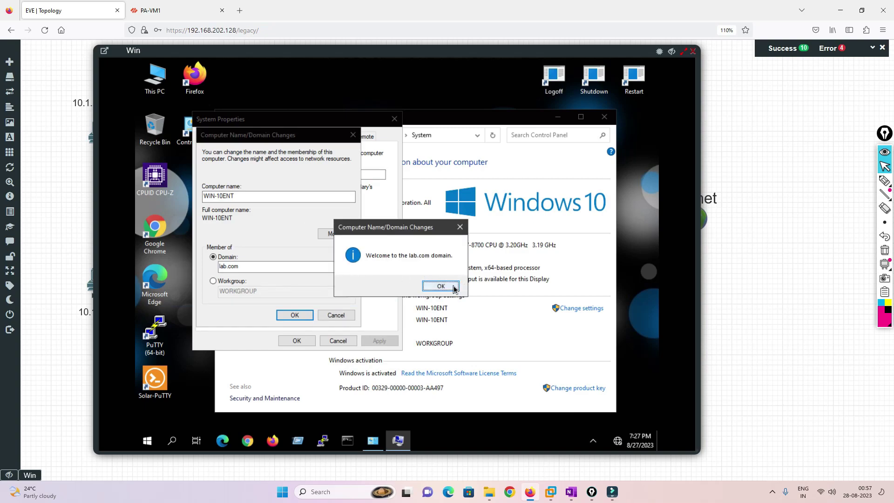
# Acknowledge the welcome to lab.com and restart notices, then restart the client now.
pyautogui.click(440, 286)
pyautogui.click(290, 317)
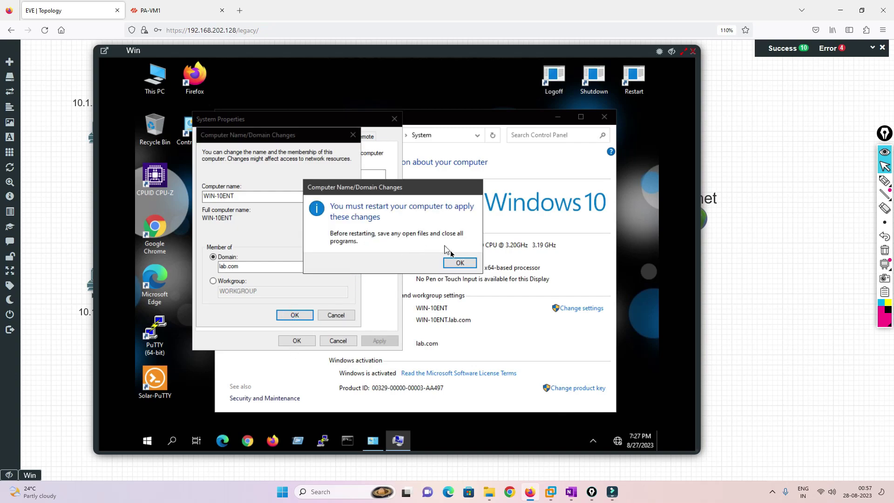
pyautogui.click(458, 263)
pyautogui.click(296, 340)
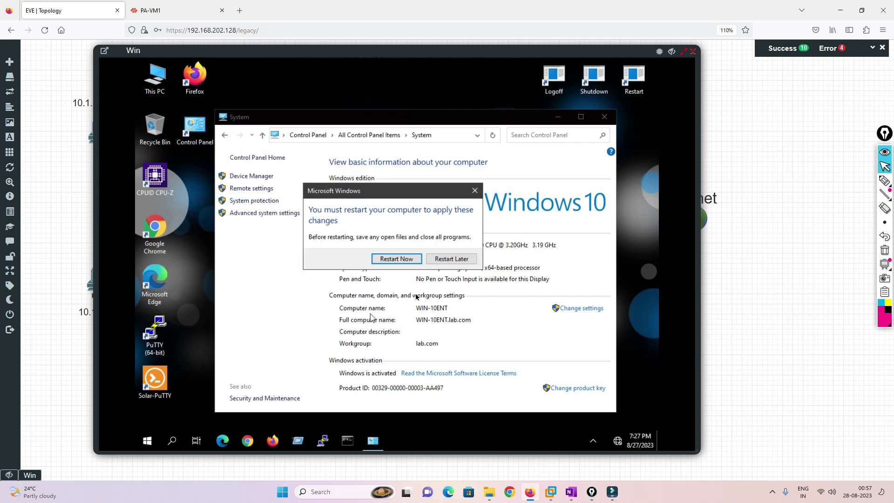
pyautogui.click(399, 262)
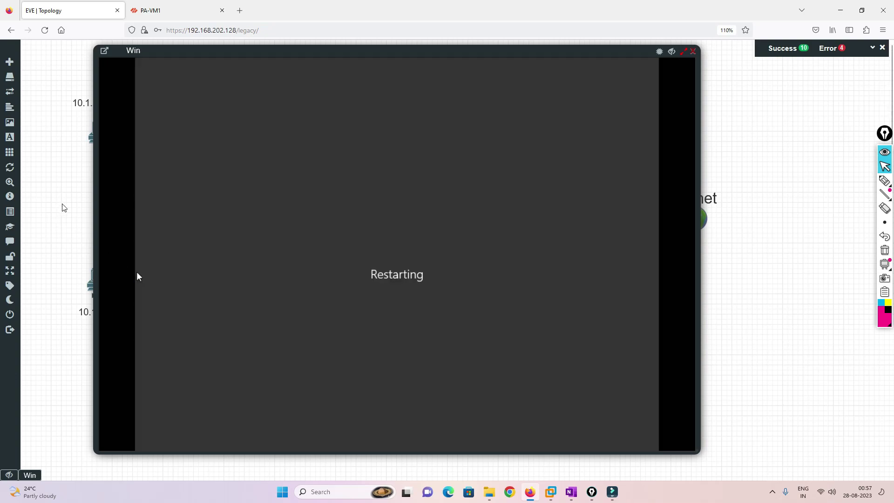
# Close the restarting console and reach Other user sign-in on the 10.1.1.20 client.
pyautogui.click(693, 51)
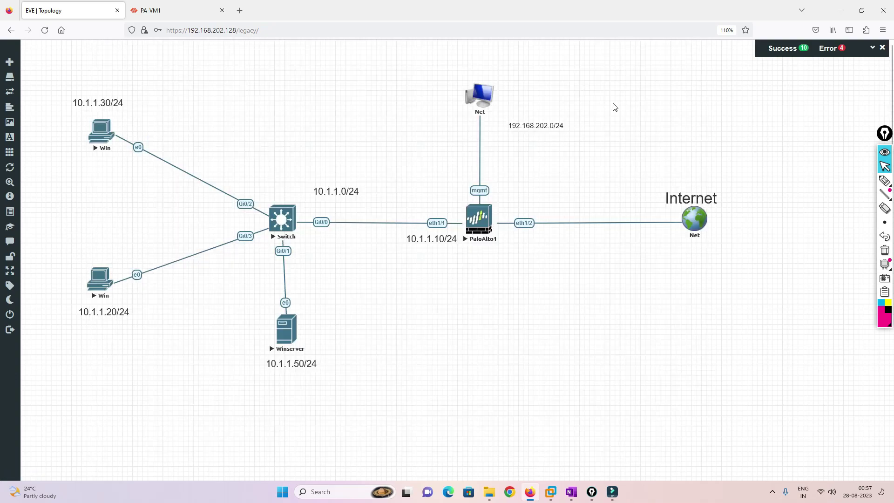
pyautogui.click(99, 280)
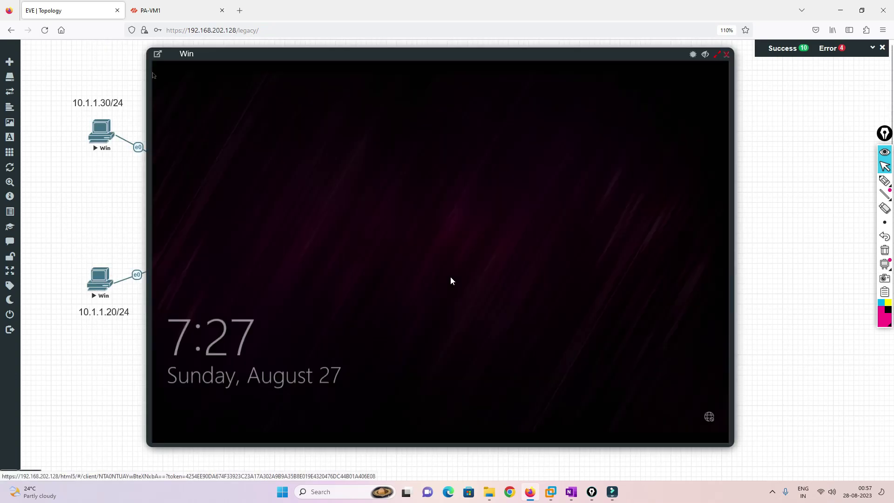
pyautogui.click(390, 312)
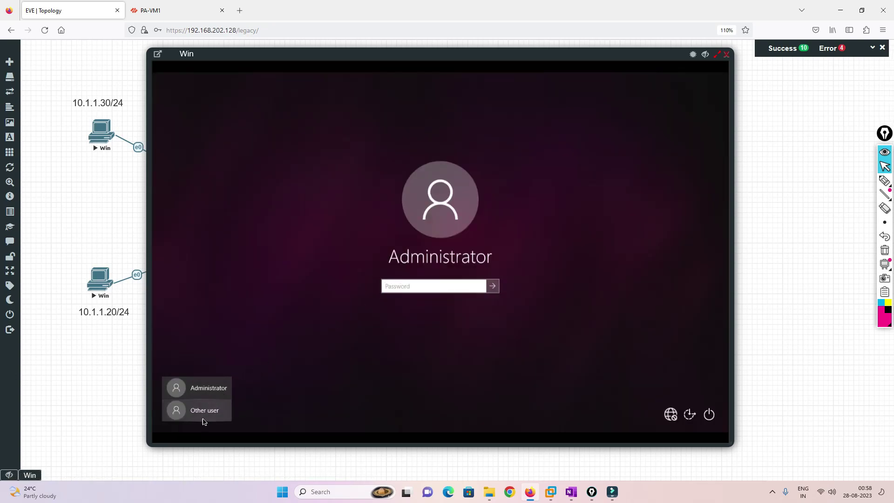
pyautogui.click(203, 419)
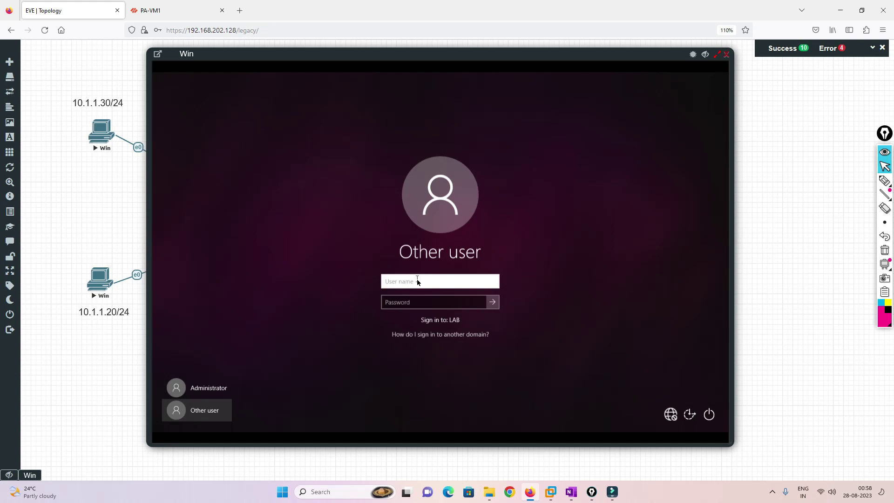
# Try signing in as domain user test, dismissing the trust-relationship error each time.
pyautogui.write('test')
pyautogui.press('Tab')
pyautogui.write('P')
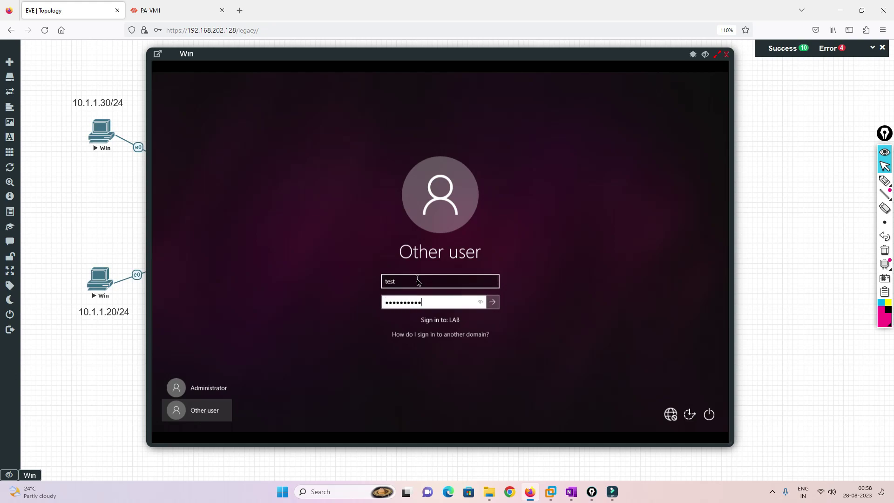
pyautogui.click(492, 302)
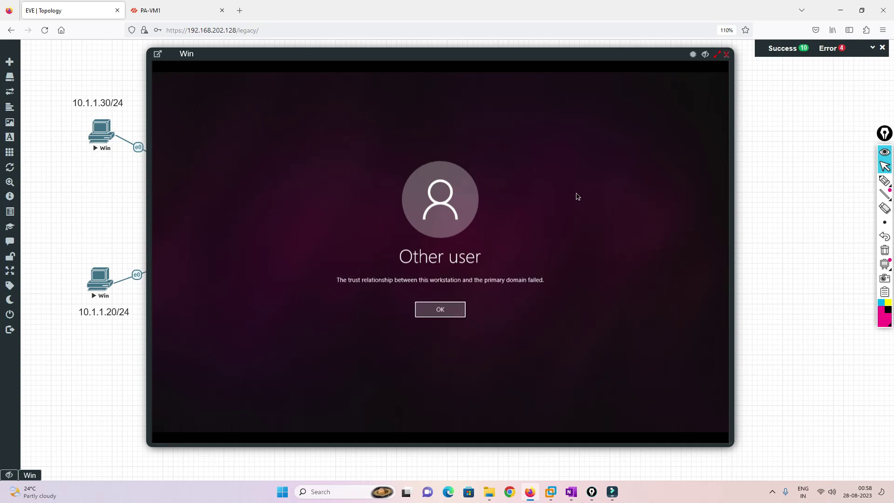
pyautogui.click(439, 307)
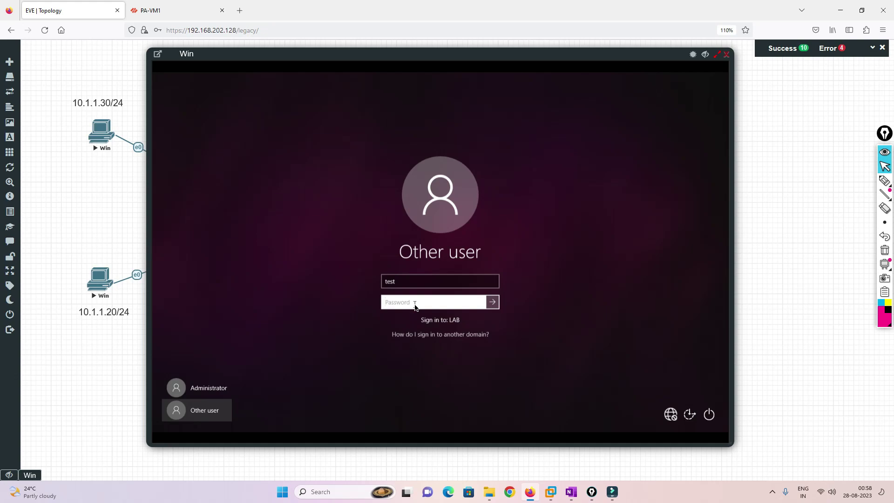
pyautogui.write('Pa')
pyautogui.press('Return')
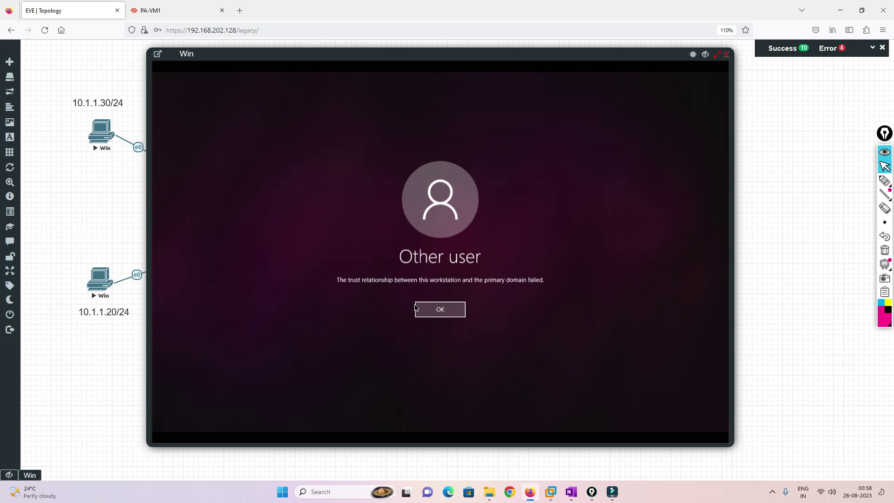
pyautogui.click(415, 307)
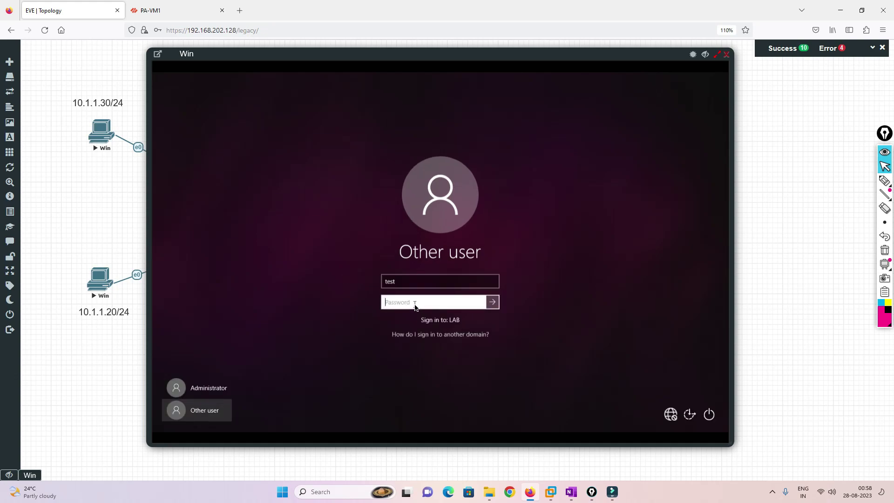
# Restart the Windows client, then reopen its console and move it aside.
pyautogui.click(708, 413)
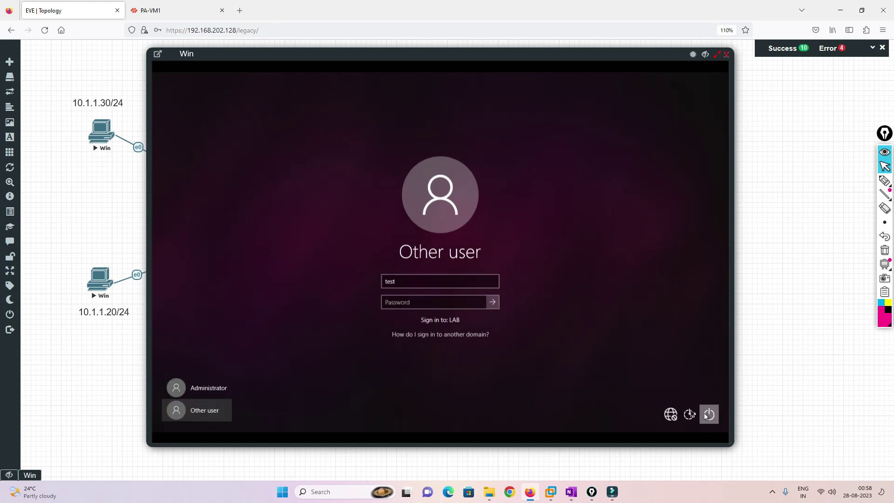
pyautogui.click(700, 393)
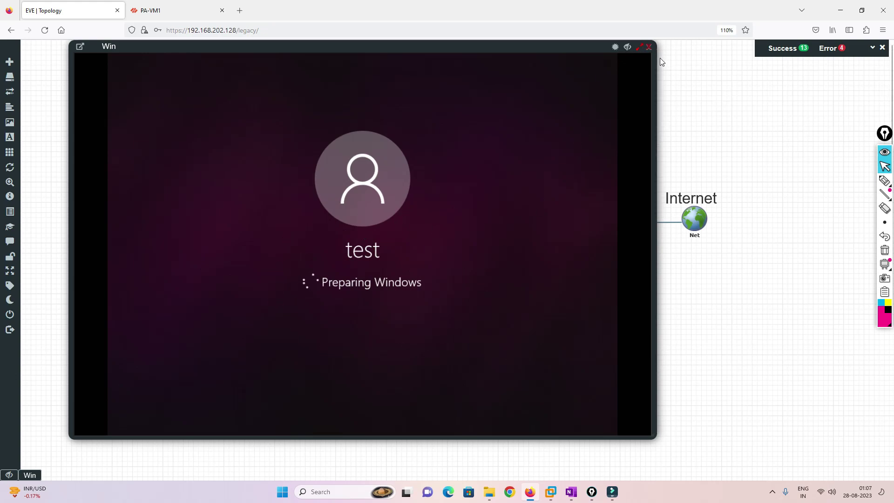
pyautogui.click(649, 47)
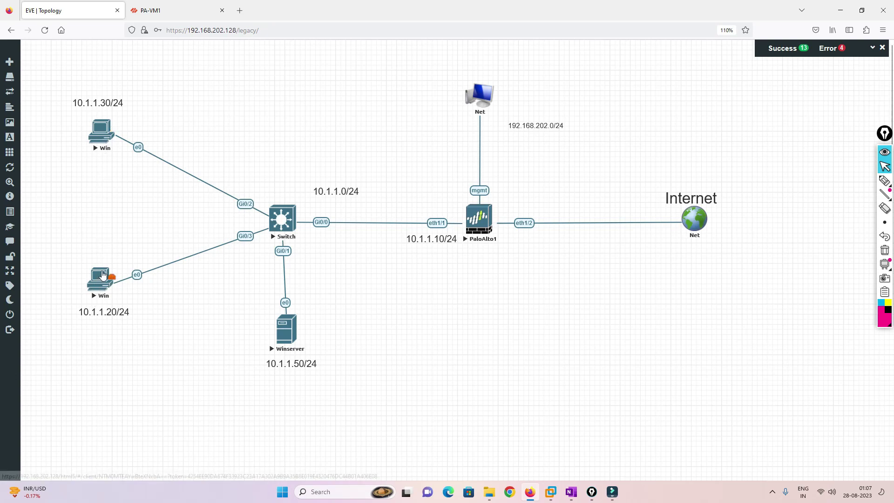
pyautogui.click(99, 281)
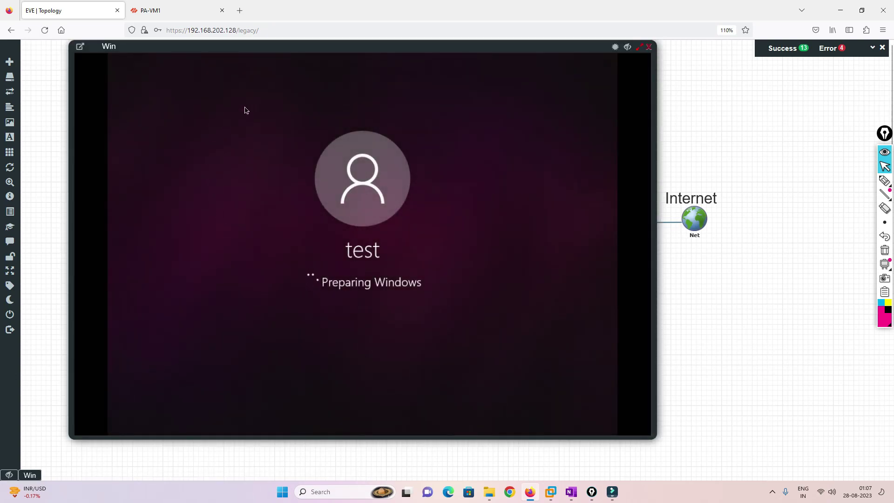
pyautogui.moveTo(577, 49); pyautogui.dragTo(768, 90)
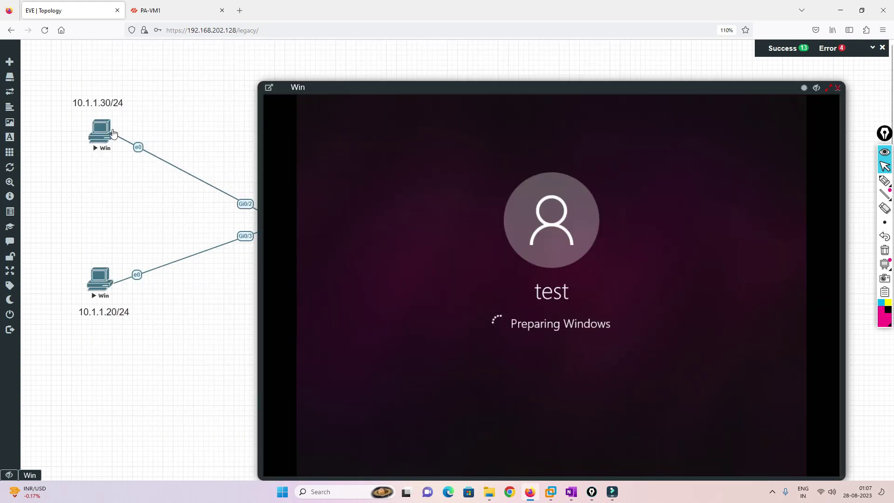
# Run ipconfig in Command Prompt on the 10.1.1.30 client to check its address.
pyautogui.click(100, 135)
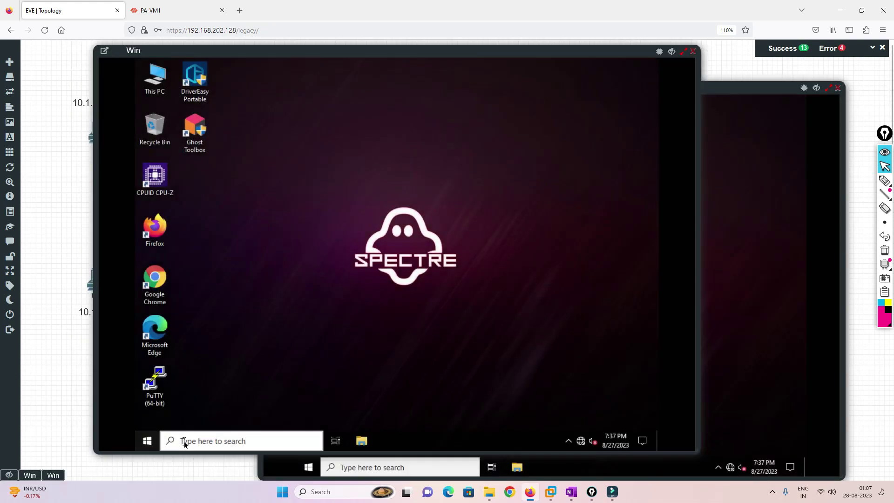
pyautogui.click(183, 441)
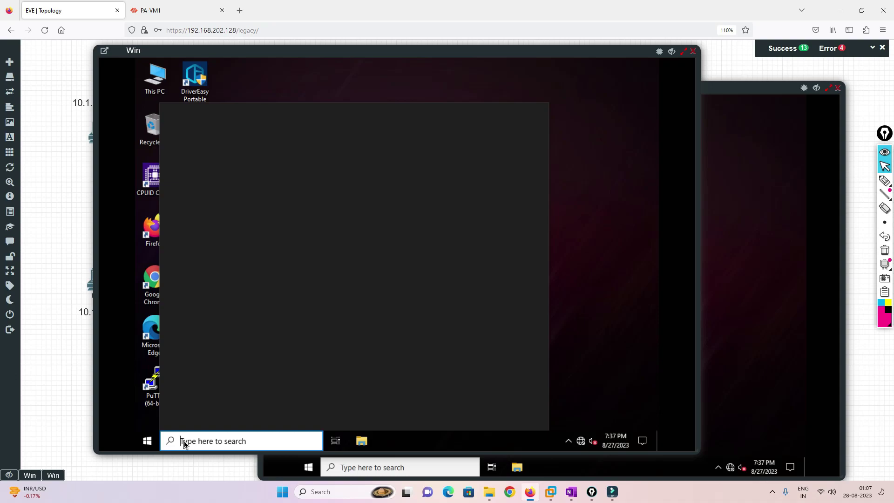
pyautogui.write('cmd')
pyautogui.press('Return')
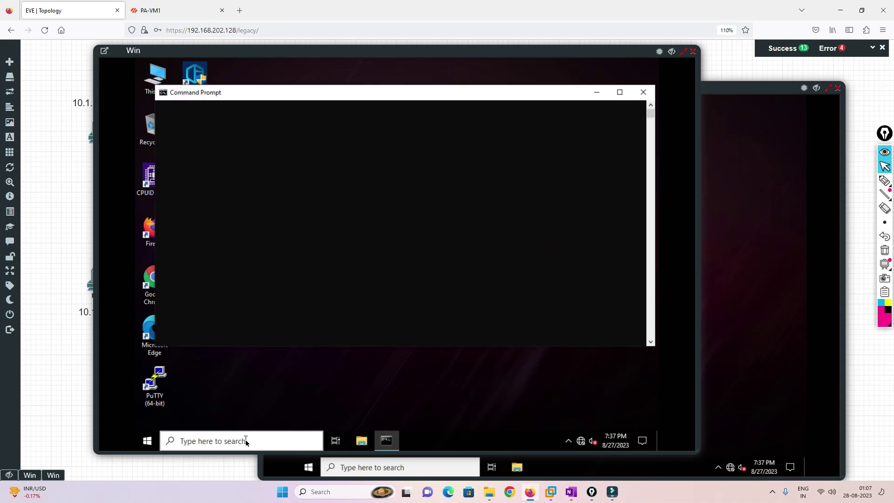
pyautogui.write('ipconf')
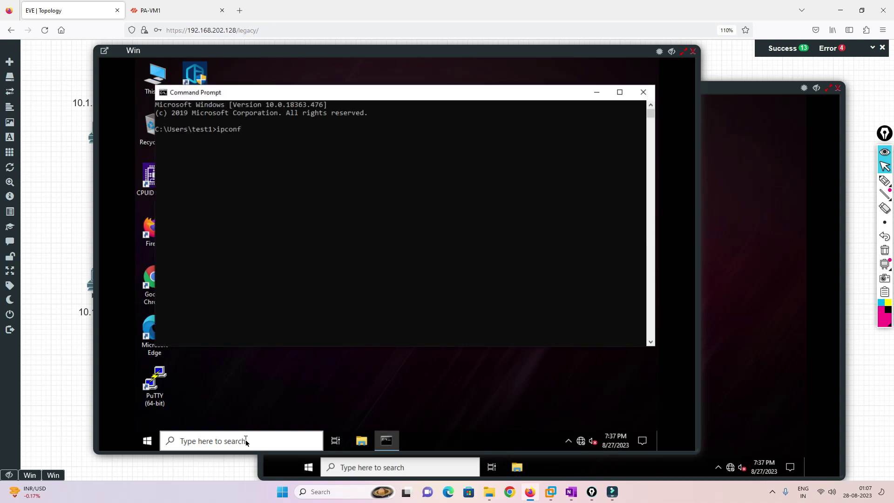
pyautogui.write('gig')
pyautogui.press('Return')
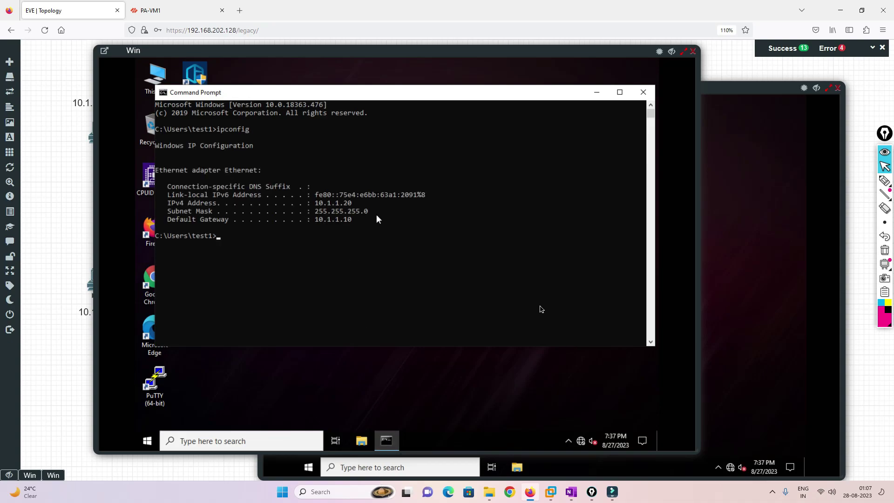
# Run ipconfig on the second client, then close both client consoles.
pyautogui.click(725, 198)
pyautogui.click(417, 466)
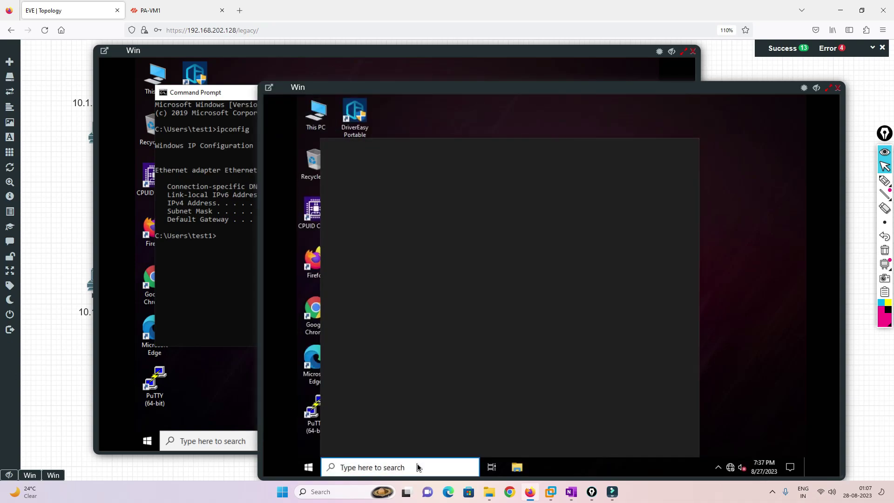
pyautogui.write('cmd')
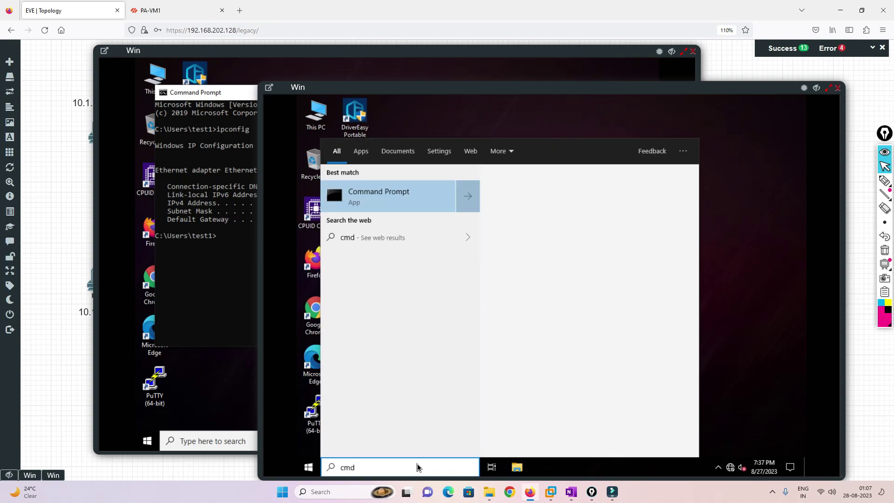
pyautogui.press('Return')
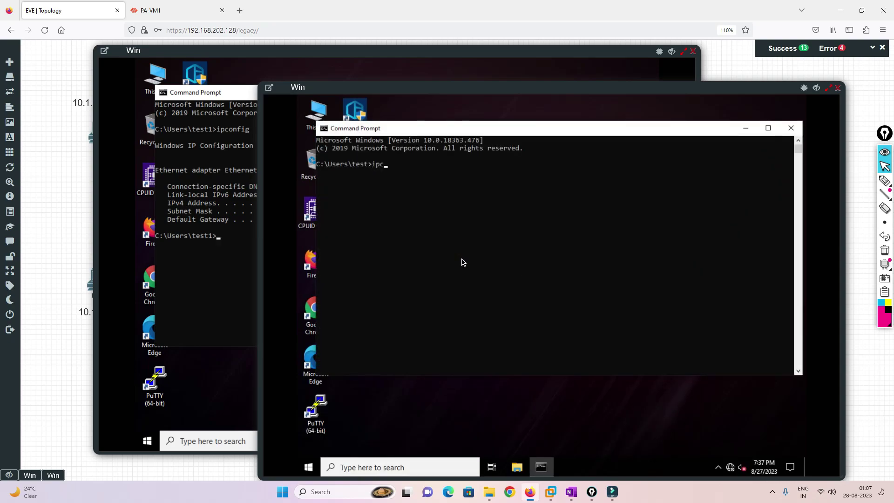
pyautogui.press('Return')
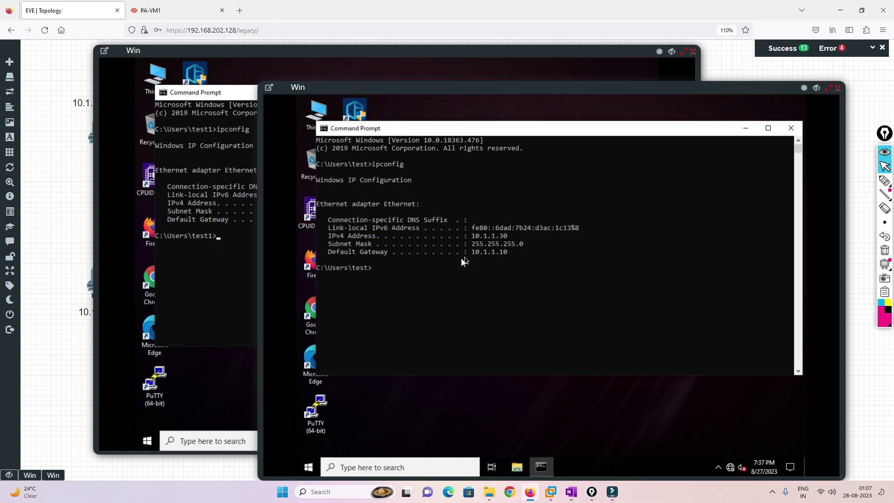
pyautogui.click(837, 88)
pyautogui.click(693, 52)
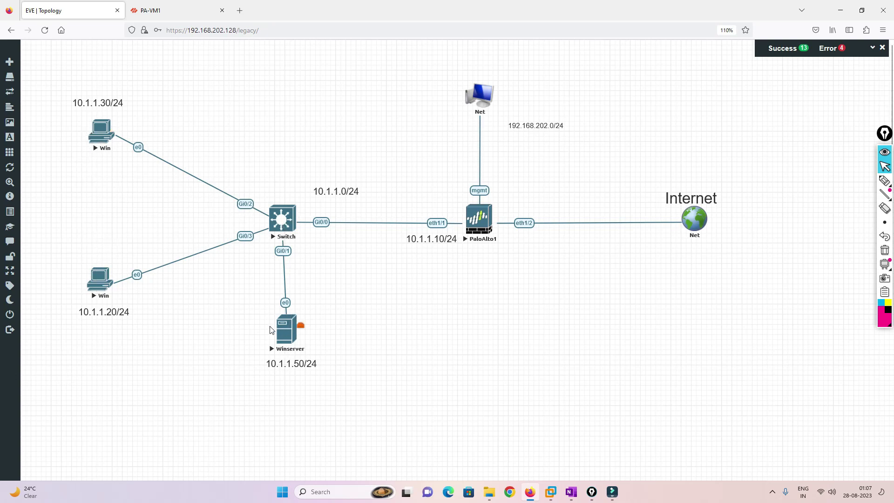
# On the Winserver console, close Active Directory Users and Computers and launch Event Viewer.
pyautogui.click(285, 331)
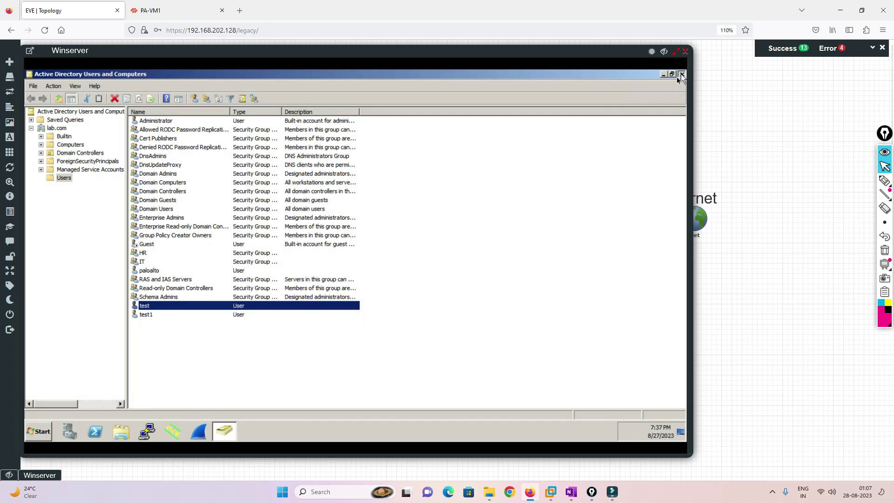
pyautogui.click(682, 73)
pyautogui.click(42, 432)
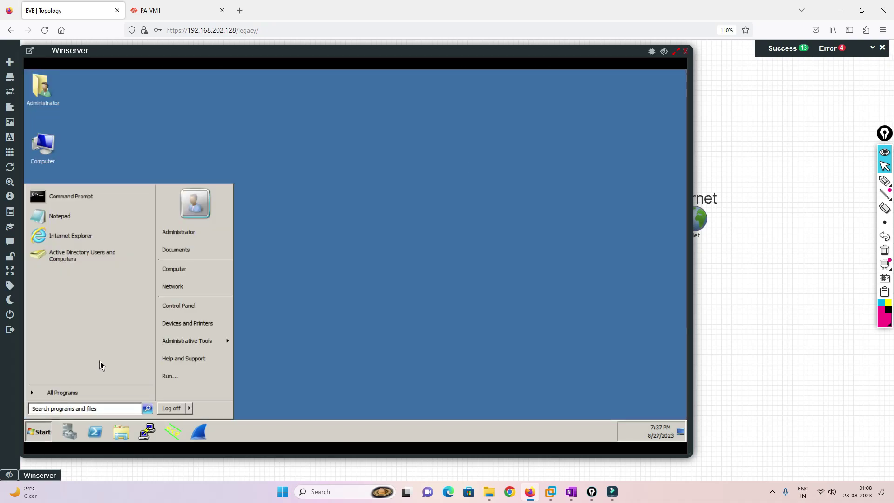
pyautogui.write('eve')
pyautogui.press('Return')
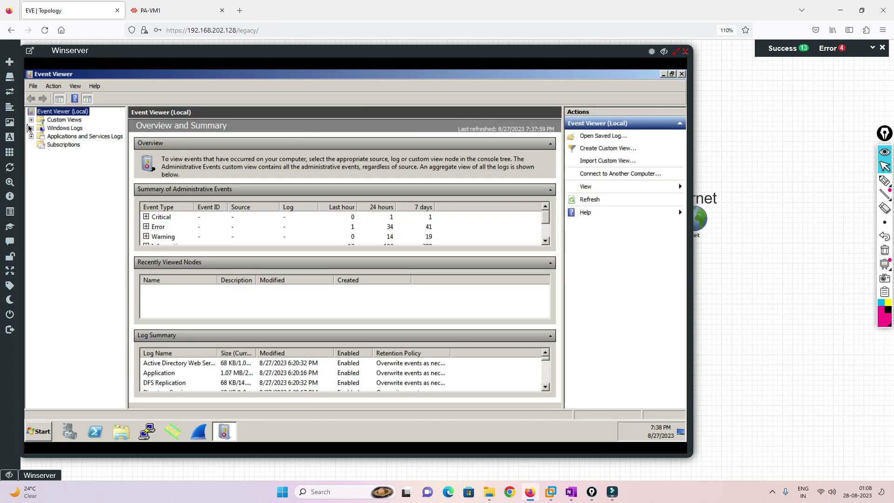
# Expand Windows Logs and open the Security log.
pyautogui.click(31, 120)
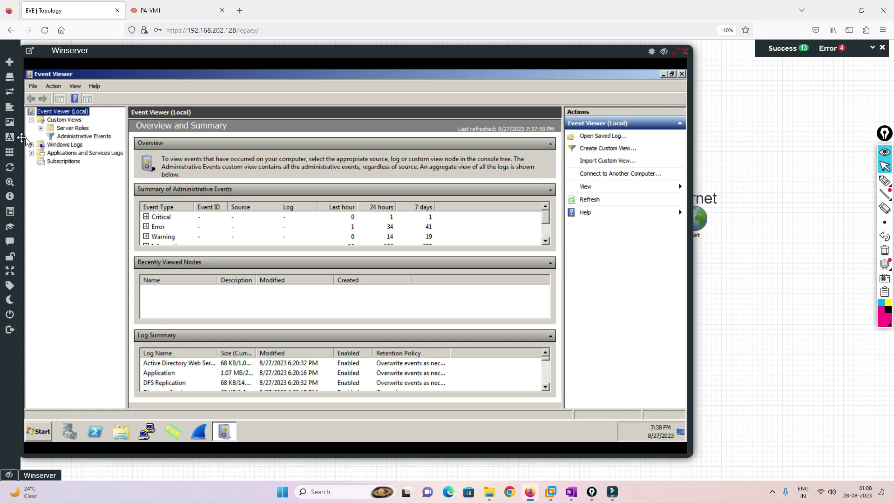
pyautogui.click(32, 120)
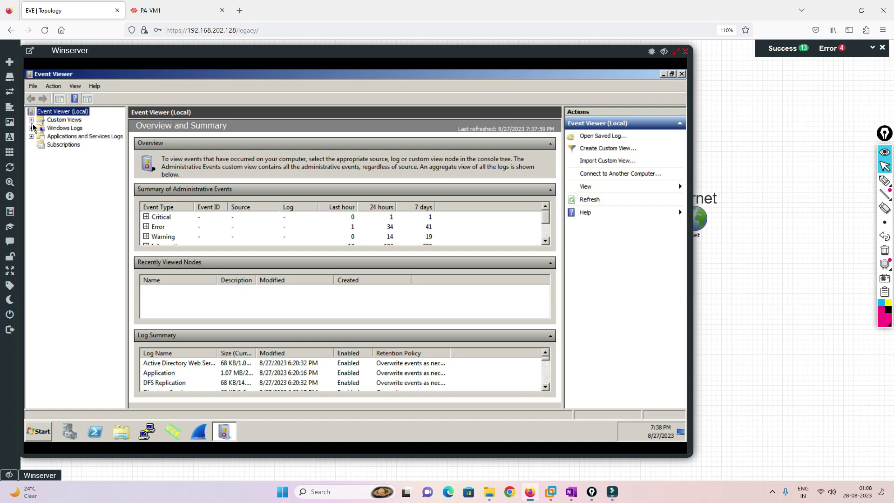
pyautogui.click(59, 119)
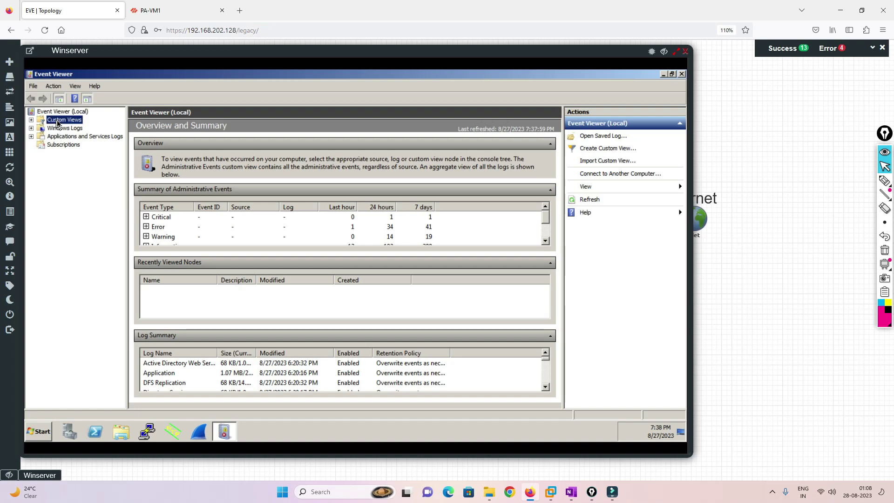
pyautogui.click(61, 128)
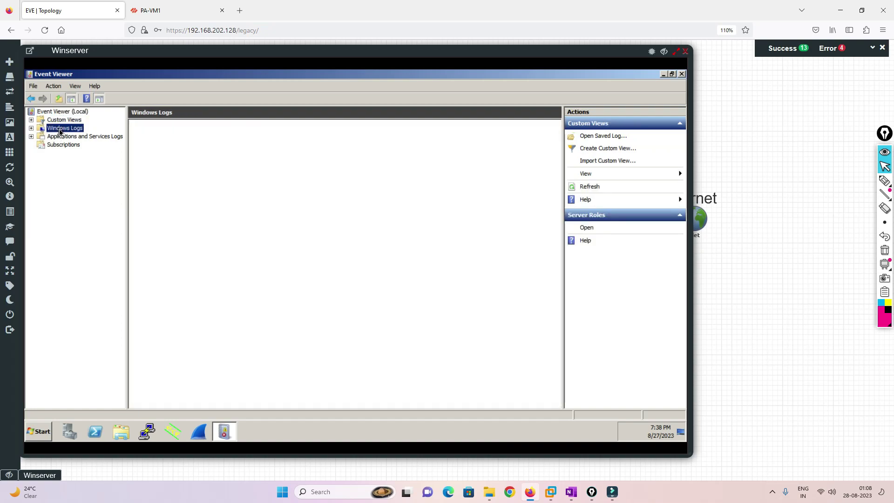
pyautogui.doubleClick(154, 145)
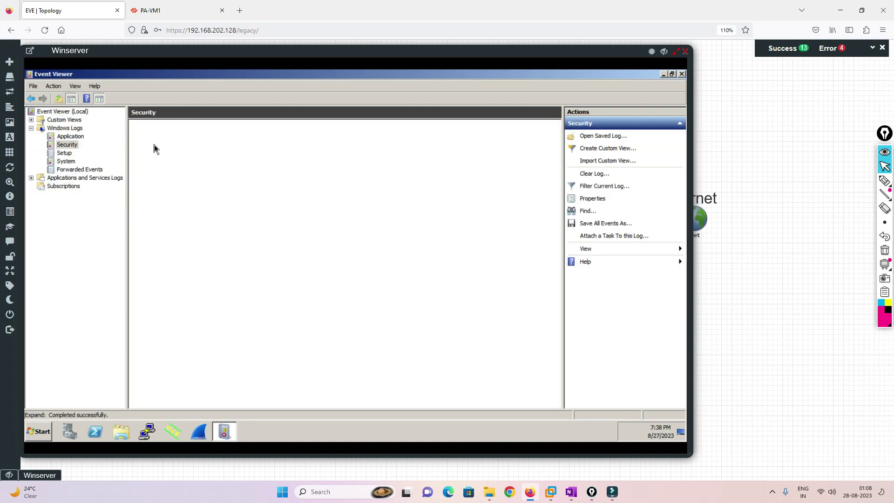
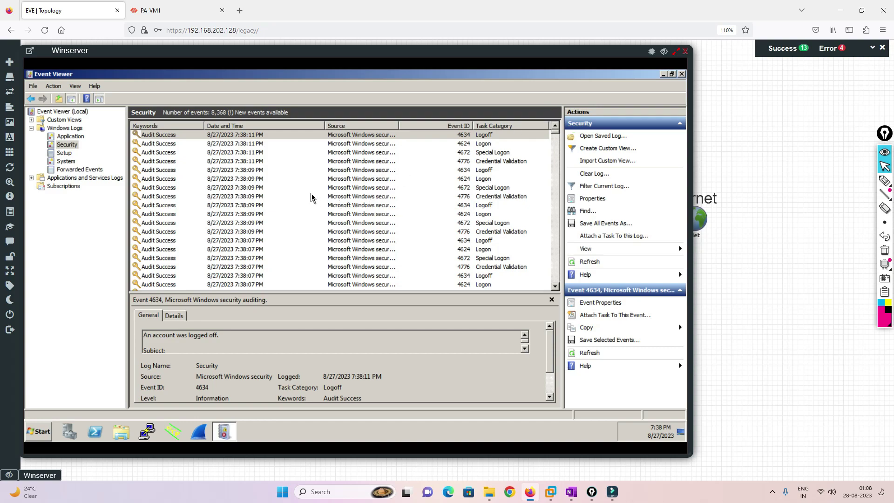
# Search the Security log for 'test' and review the found logoff event's General and Details tabs.
pyautogui.click(257, 196)
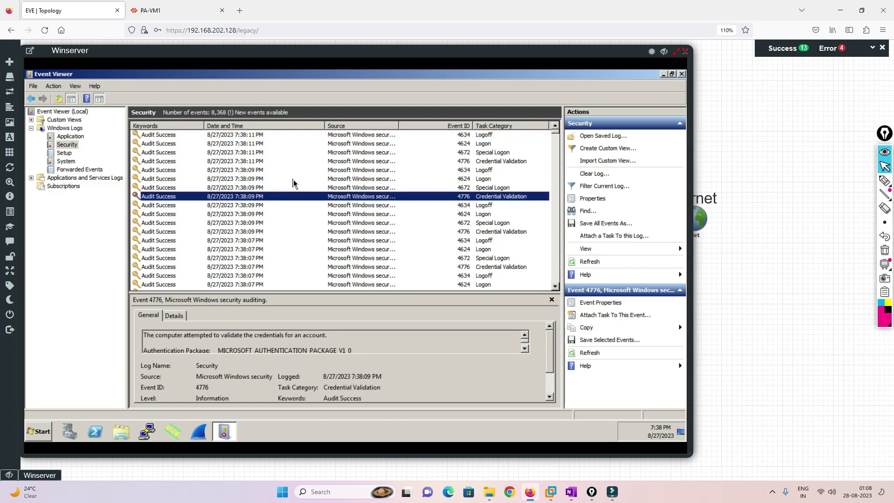
pyautogui.hotkey('ctrl', 'f')
pyautogui.write('test')
pyautogui.press('Return')
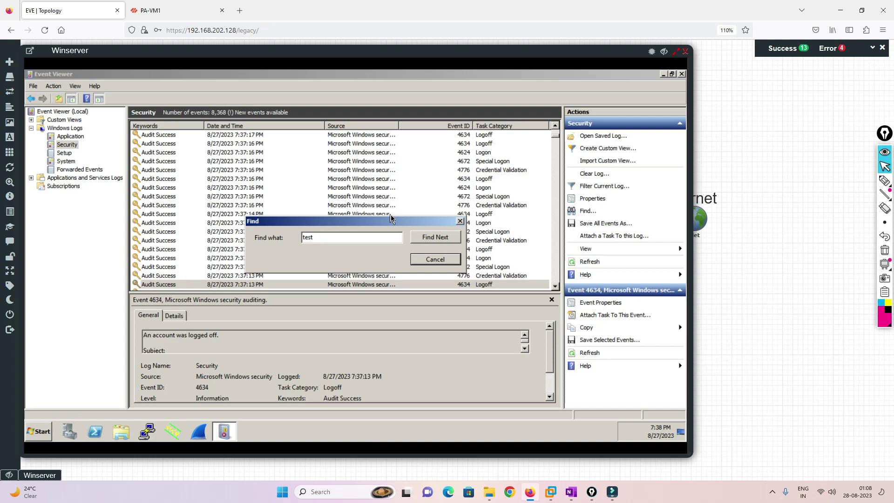
pyautogui.press('Escape')
pyautogui.press('Return')
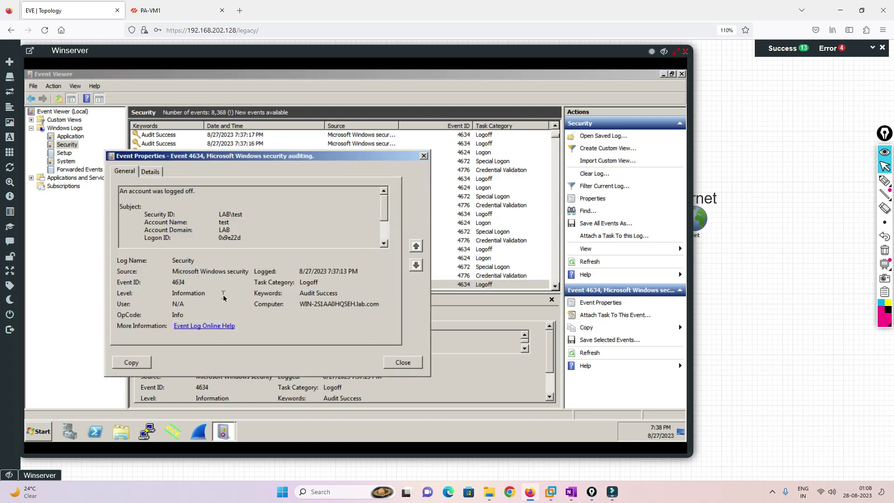
pyautogui.click(152, 172)
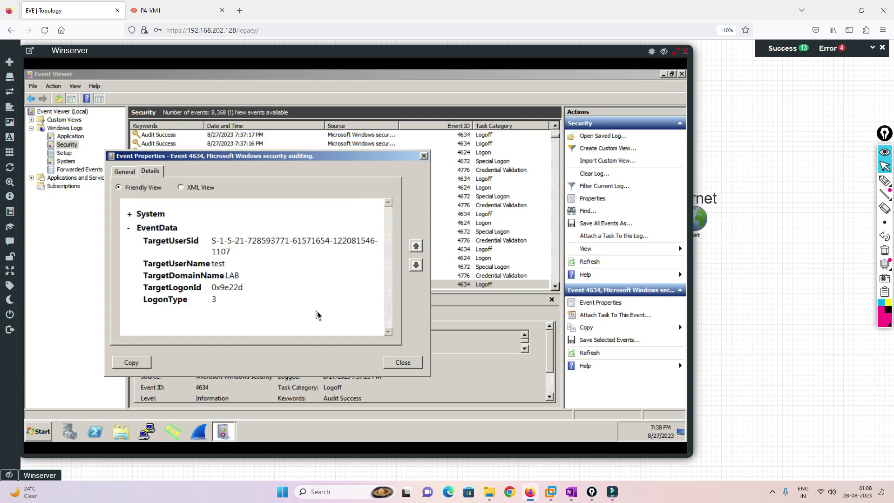
pyautogui.click(126, 173)
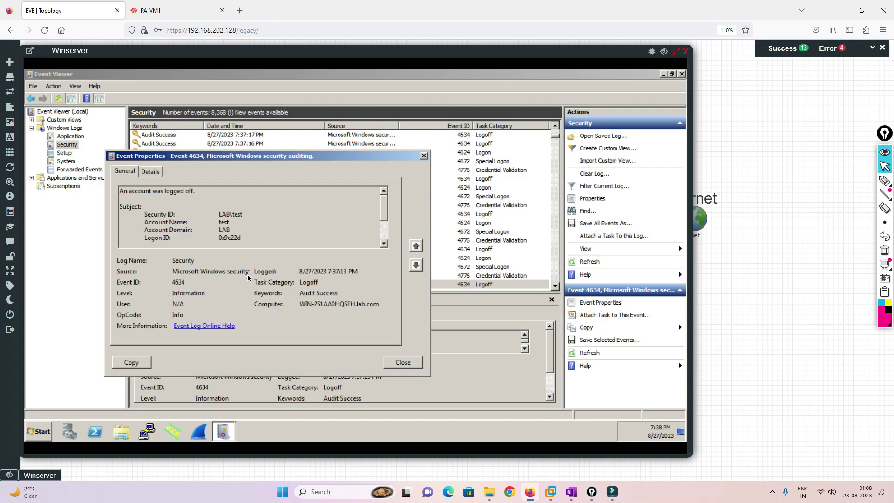
pyautogui.click(401, 363)
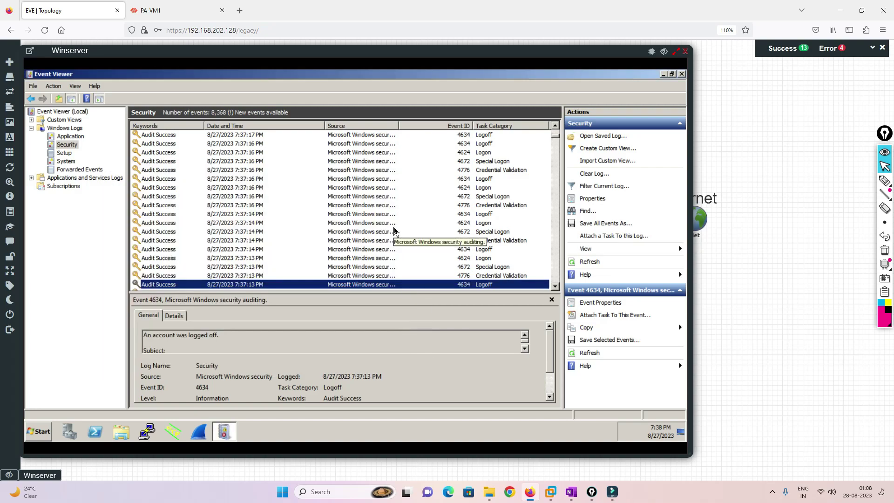
# Find further 'test' matches and inspect the 4624 logon event's detailed fields.
pyautogui.hotkey('ctrl', 'f')
pyautogui.write('test')
pyautogui.click(419, 238)
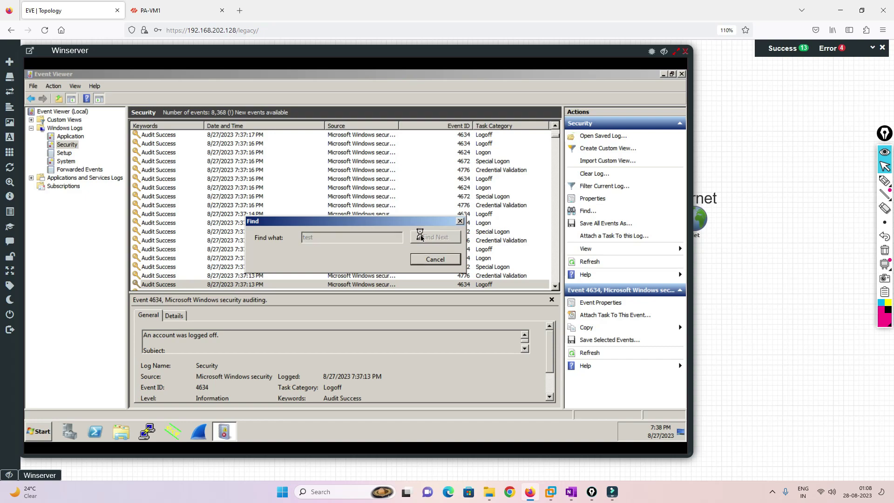
pyautogui.click(422, 239)
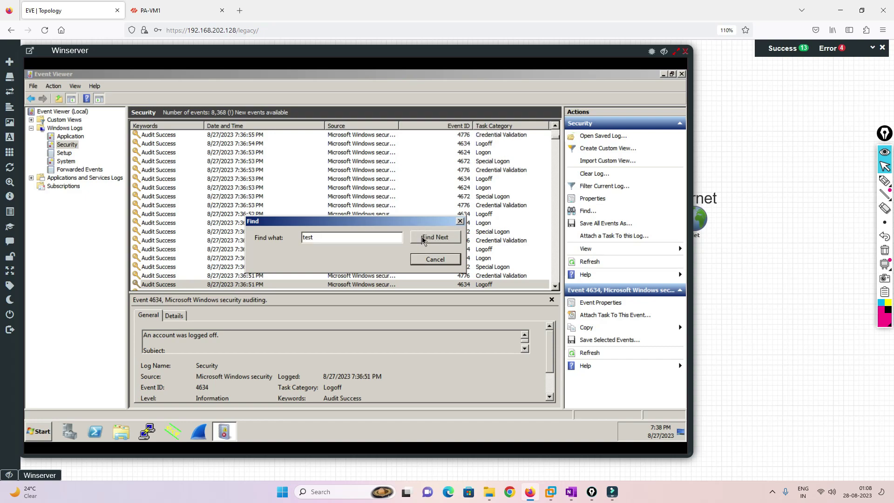
pyautogui.click(422, 239)
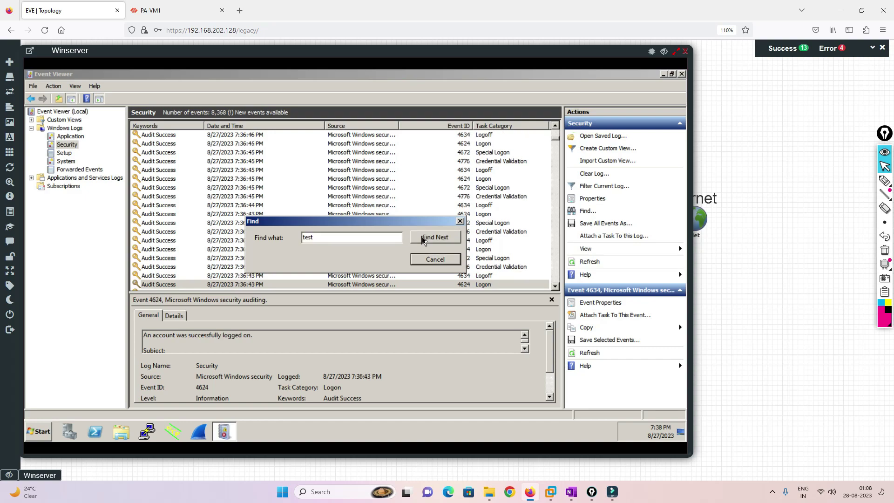
pyautogui.click(435, 260)
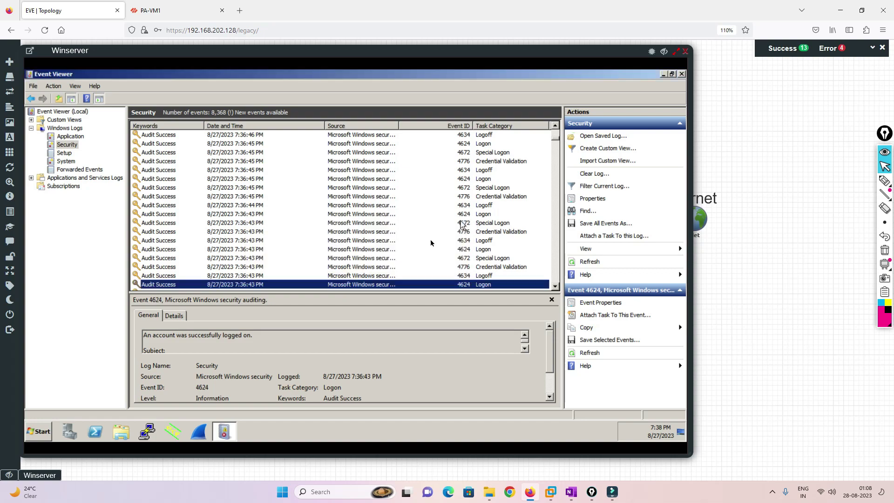
pyautogui.doubleClick(291, 285)
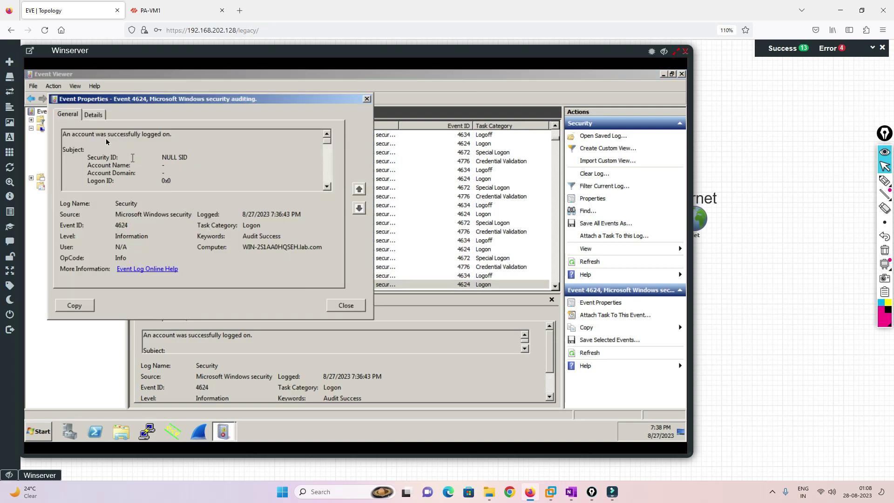
pyautogui.click(98, 118)
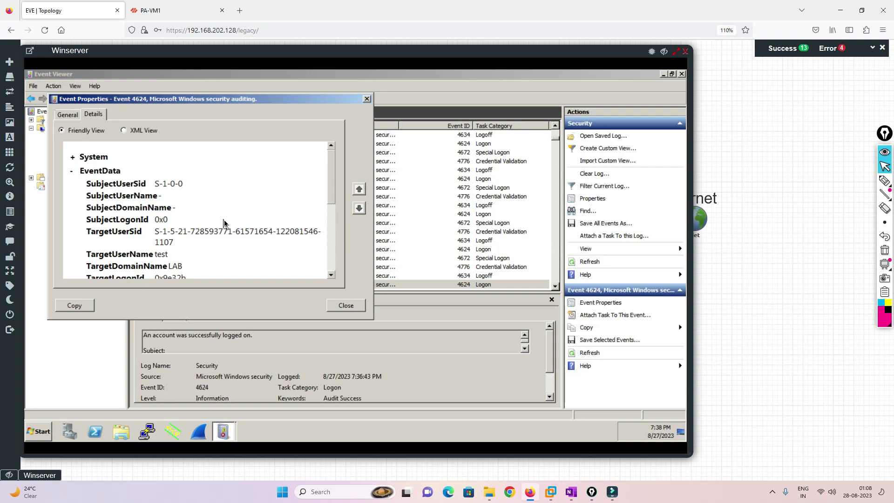
pyautogui.moveTo(332, 181)
pyautogui.mouseDown()
pyautogui.moveTo(331, 246)
pyautogui.moveTo(334, 167)
pyautogui.mouseUp()
pyautogui.click(367, 99)
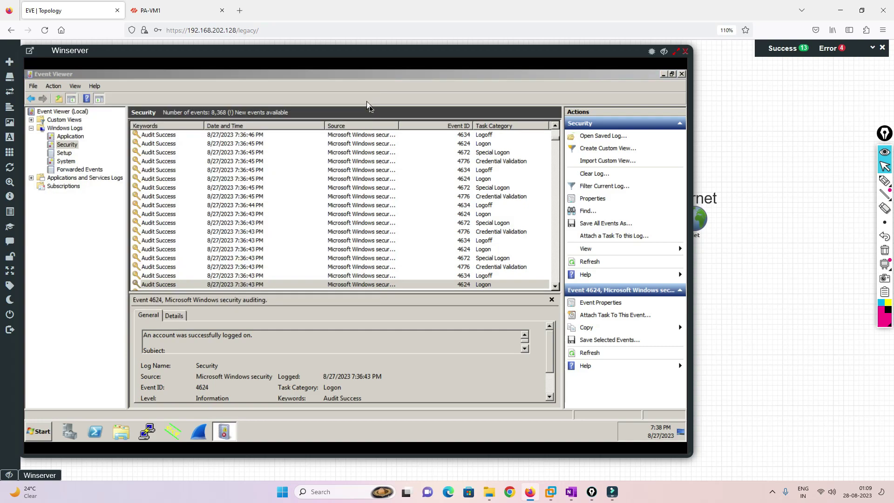
# Review the 7:36:43 PM 4634 logoff event's Details and General tabs.
pyautogui.doubleClick(391, 275)
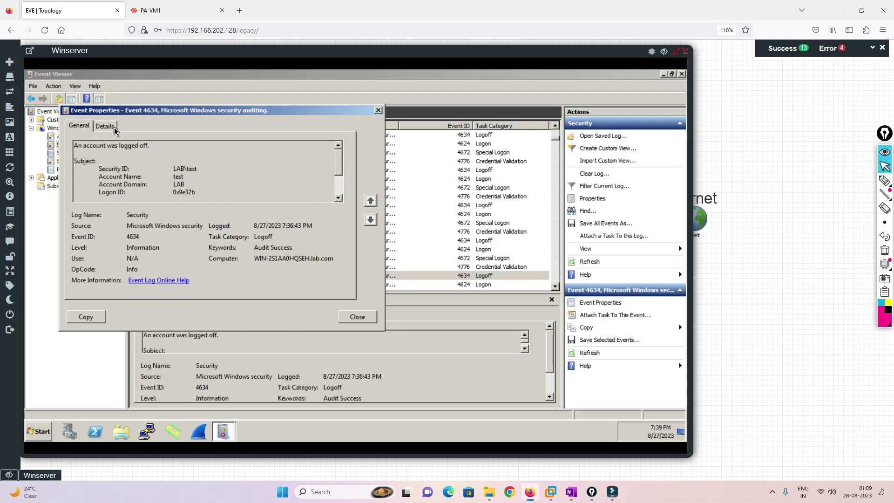
pyautogui.click(114, 128)
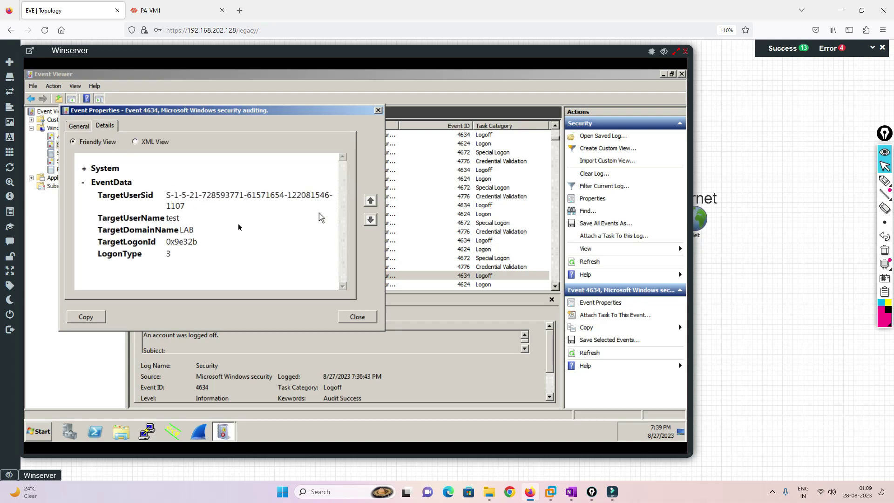
pyautogui.click(81, 129)
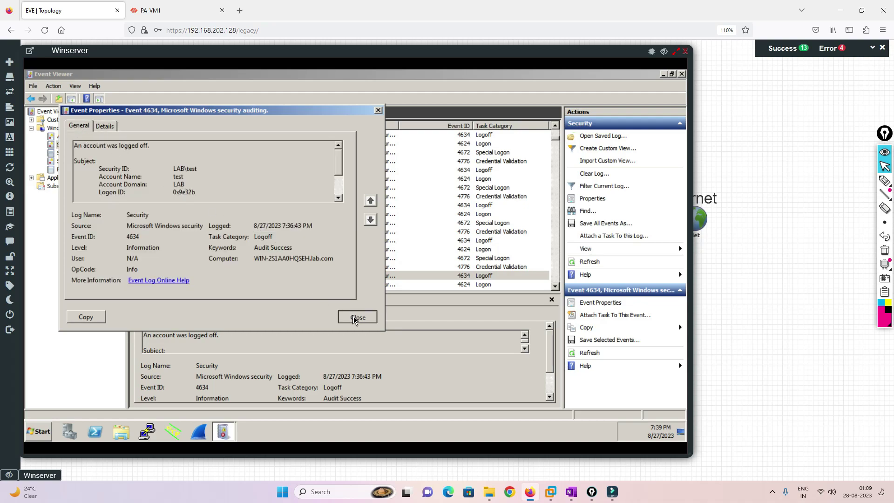
pyautogui.click(354, 316)
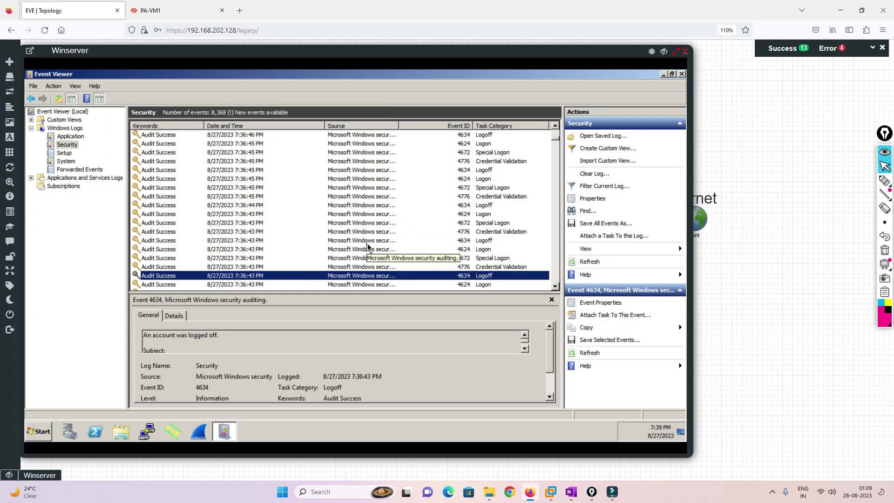
pyautogui.hotkey('ctrl', 'f')
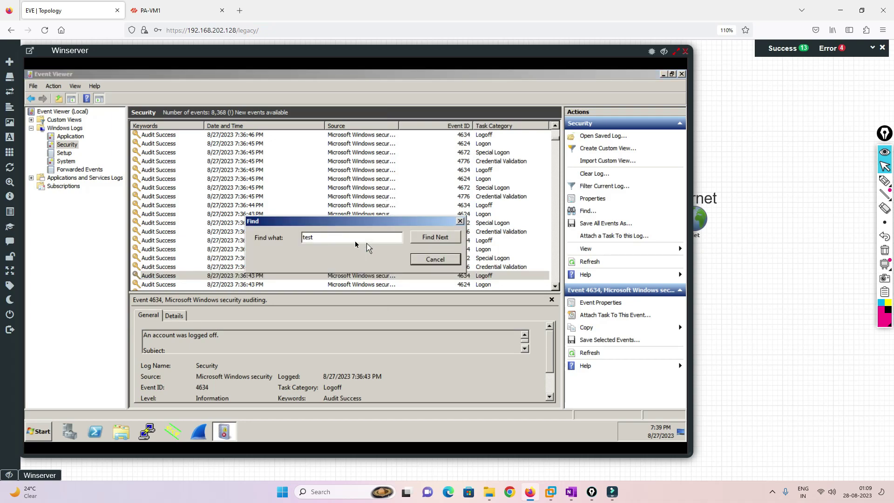
# Search the log for 10.1.1.30 and inspect the first match, a Kerberos ticket event.
pyautogui.moveTo(320, 237); pyautogui.dragTo(280, 240)
pyautogui.write('10.1.1')
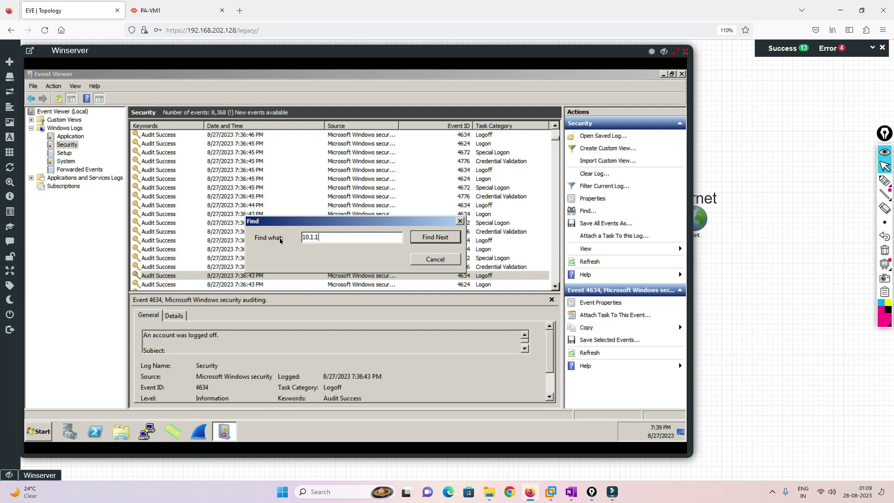
pyautogui.press('Return')
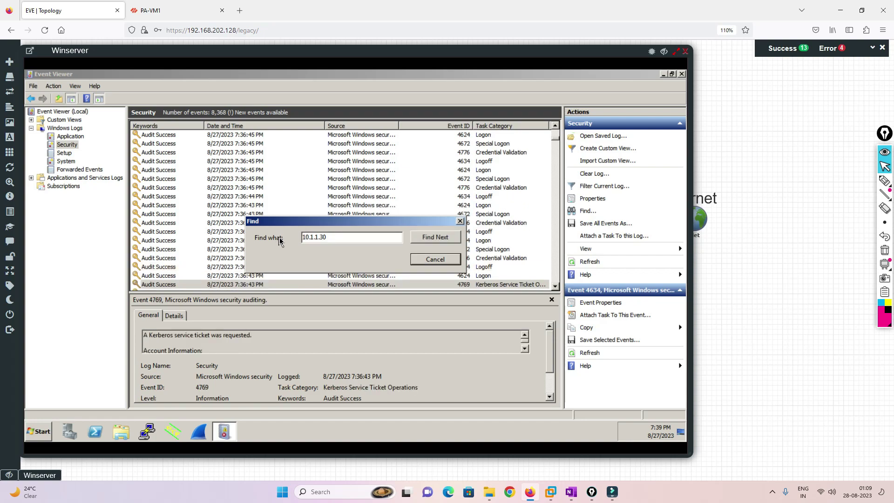
pyautogui.click(459, 222)
pyautogui.doubleClick(401, 285)
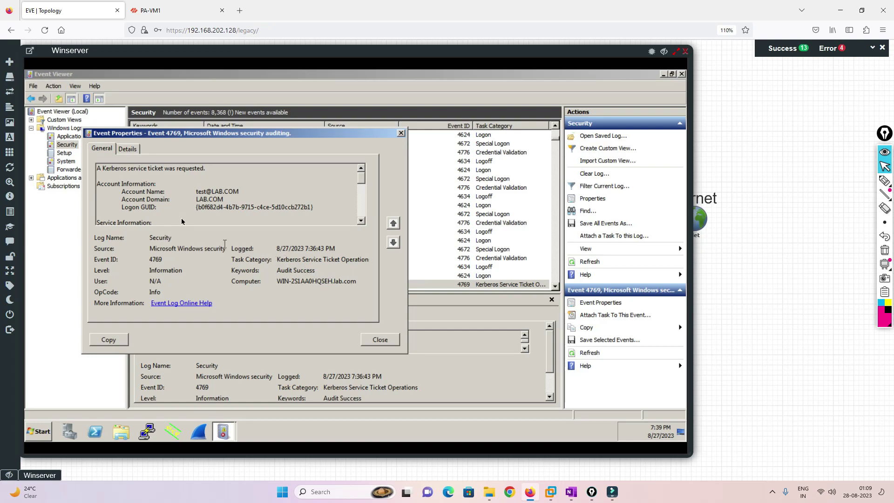
pyautogui.click(130, 150)
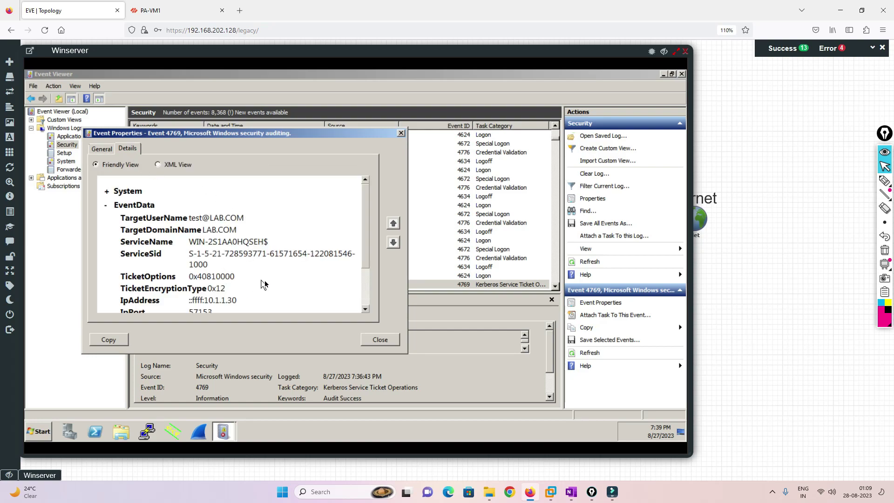
pyautogui.moveTo(201, 221); pyautogui.dragTo(272, 223)
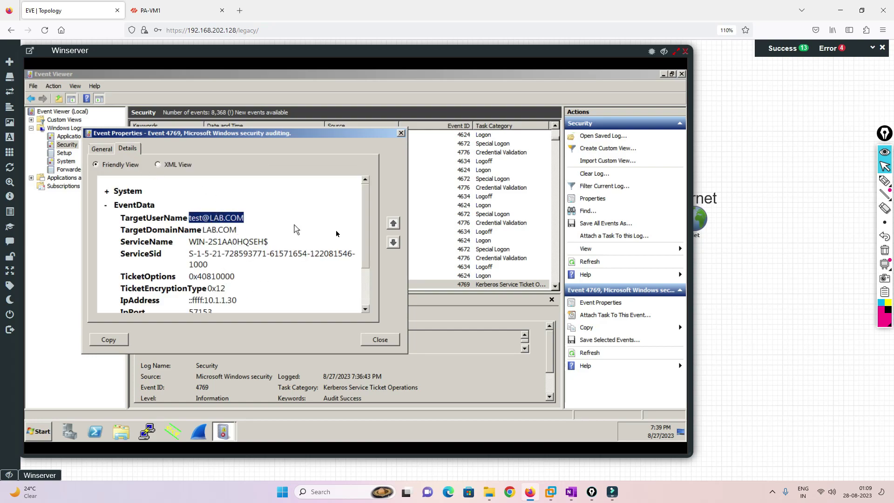
pyautogui.scroll(-1, 365, 224)
pyautogui.scroll(-3, 365, 233)
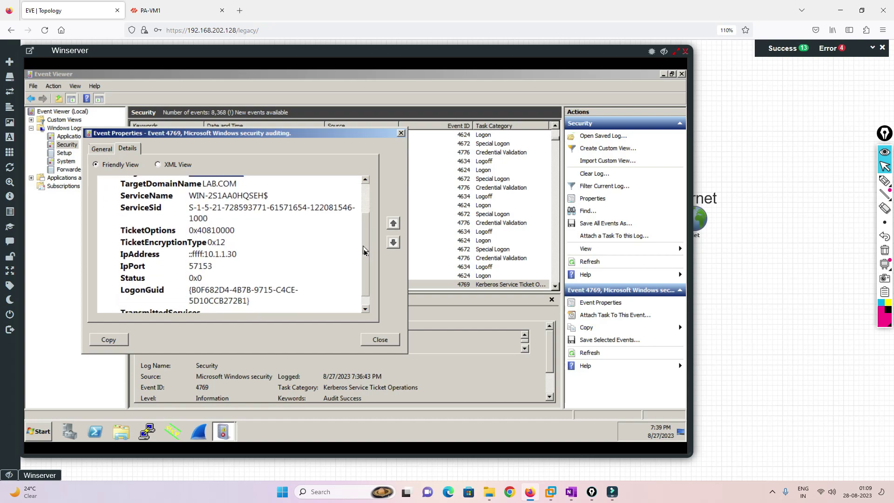
pyautogui.scroll(4, 359, 205)
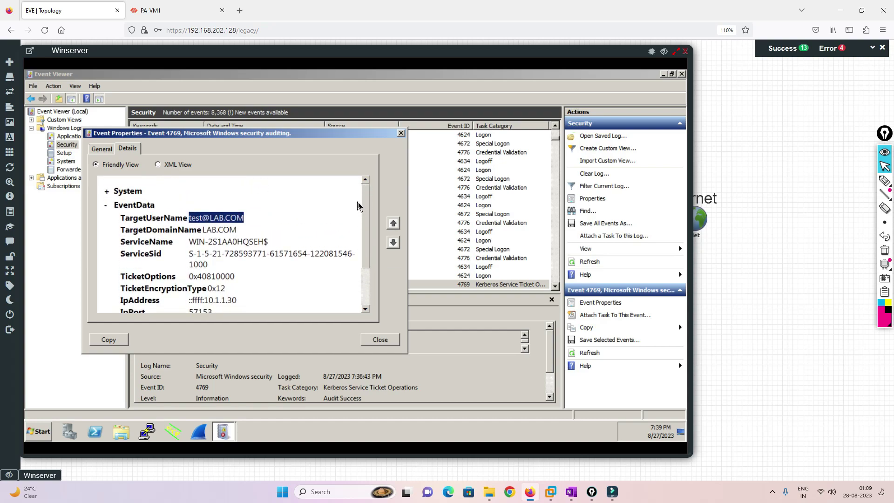
pyautogui.click(104, 150)
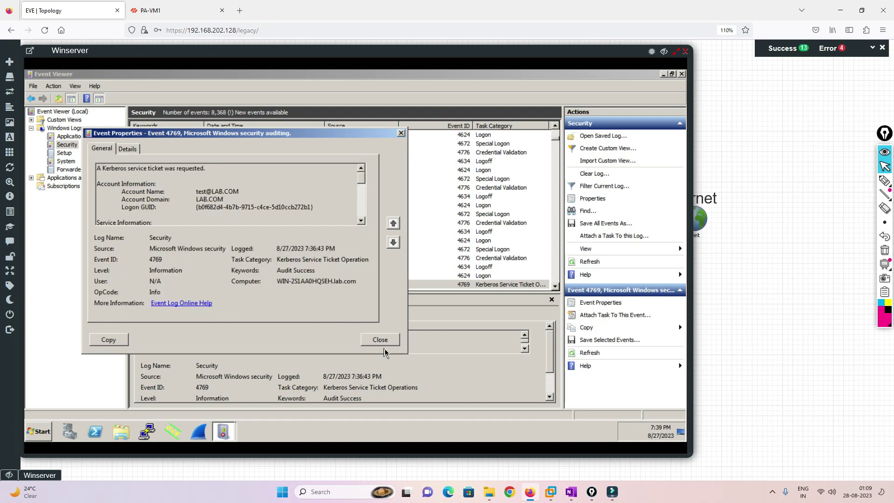
pyautogui.click(380, 340)
# Find the next 10.1.1.30 match and confirm its 4624 logon is user test in LAB.
pyautogui.hotkey('ctrl', 'f')
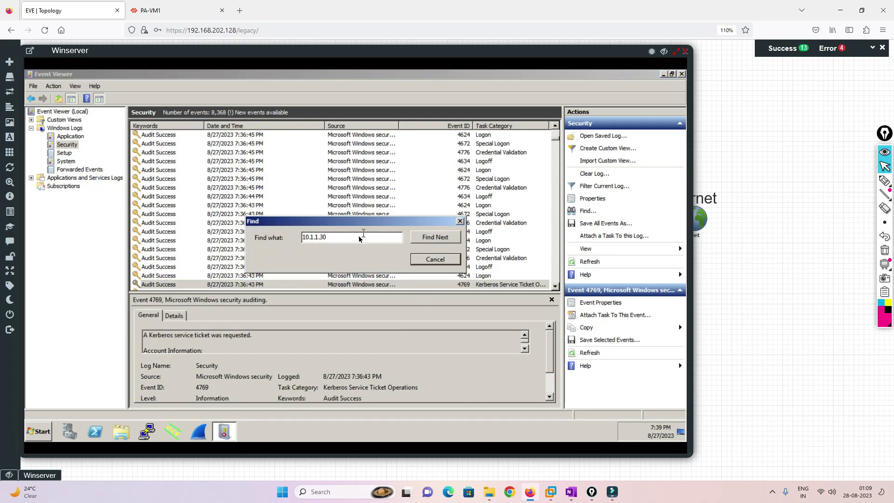
pyautogui.click(435, 238)
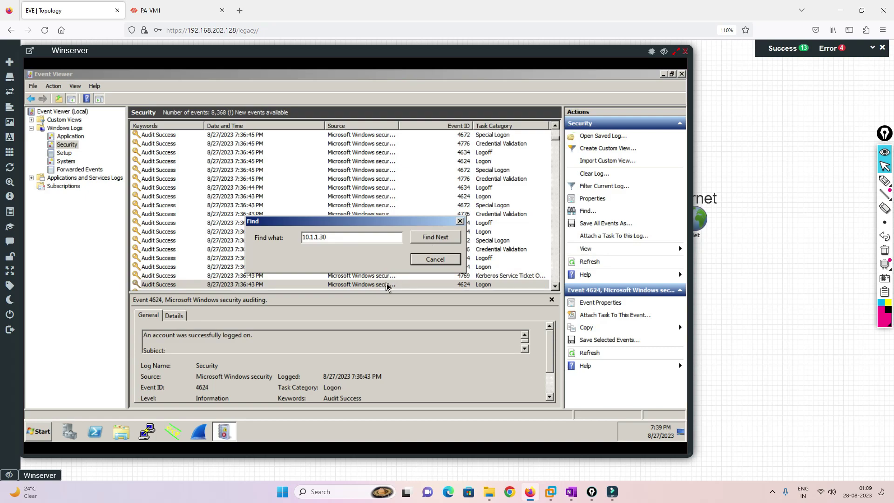
pyautogui.press('Escape')
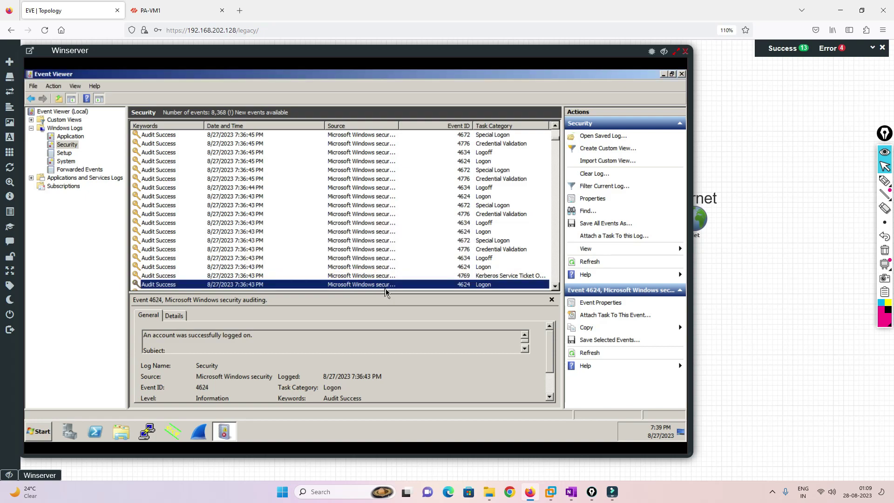
pyautogui.doubleClick(385, 286)
pyautogui.click(151, 172)
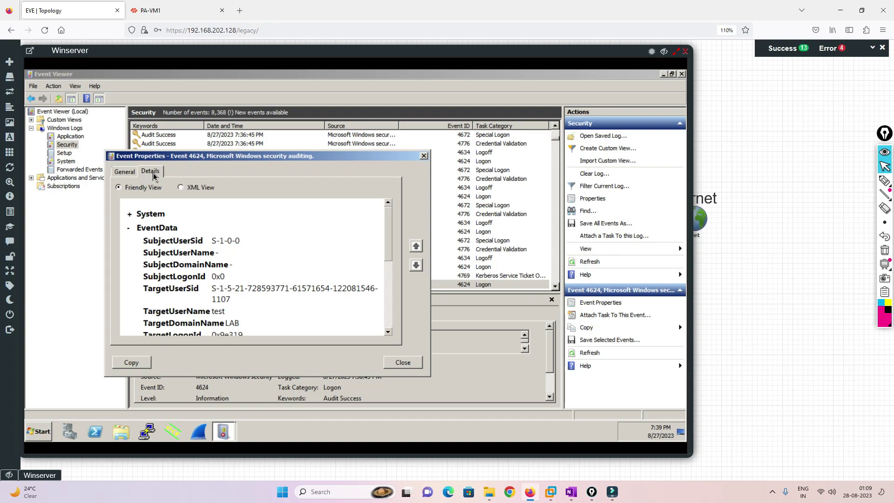
pyautogui.moveTo(388, 226); pyautogui.dragTo(386, 307)
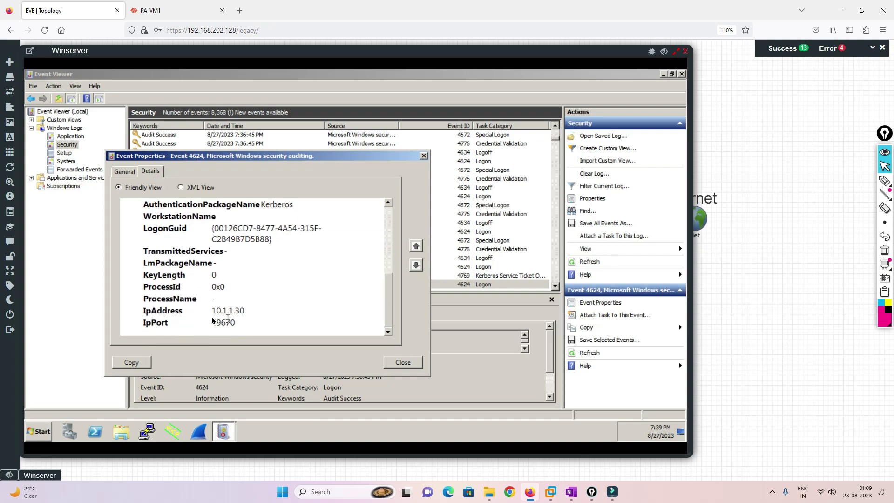
pyautogui.moveTo(210, 311); pyautogui.dragTo(241, 312)
pyautogui.scroll(2, 275, 300)
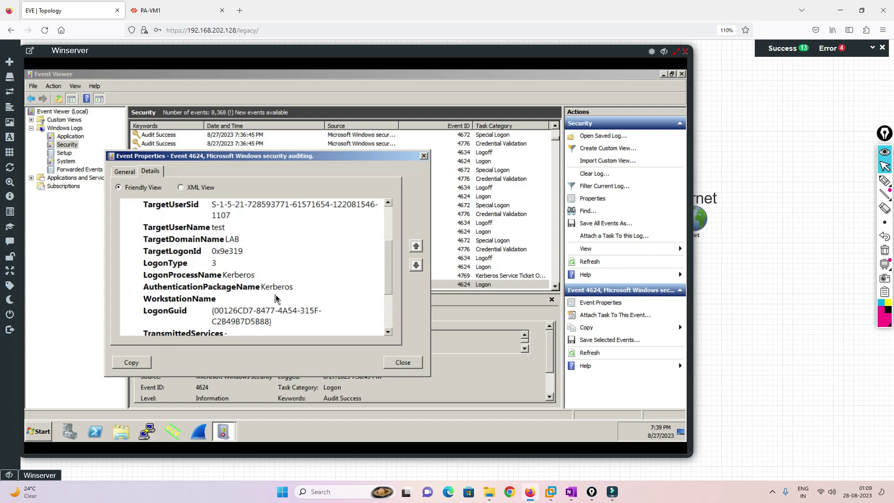
pyautogui.doubleClick(216, 227)
pyautogui.moveTo(226, 239); pyautogui.dragTo(267, 243)
pyautogui.scroll(1, 281, 281)
pyautogui.scroll(3, 281, 281)
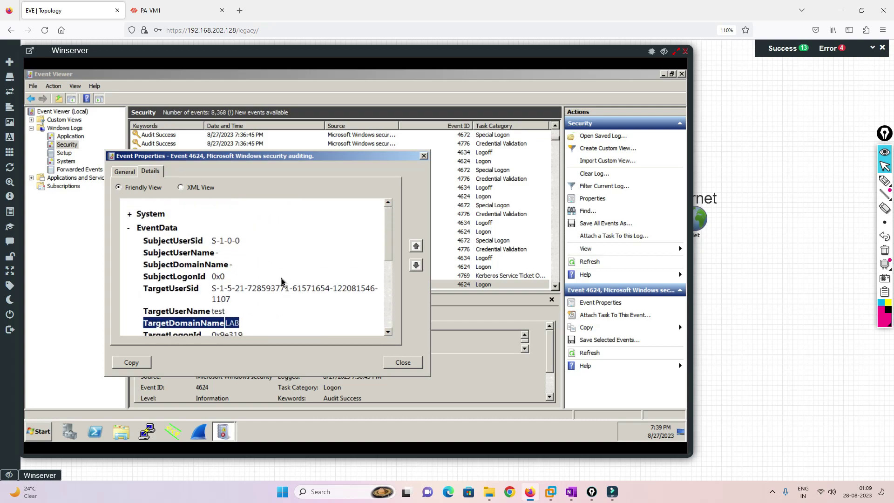
pyautogui.click(406, 362)
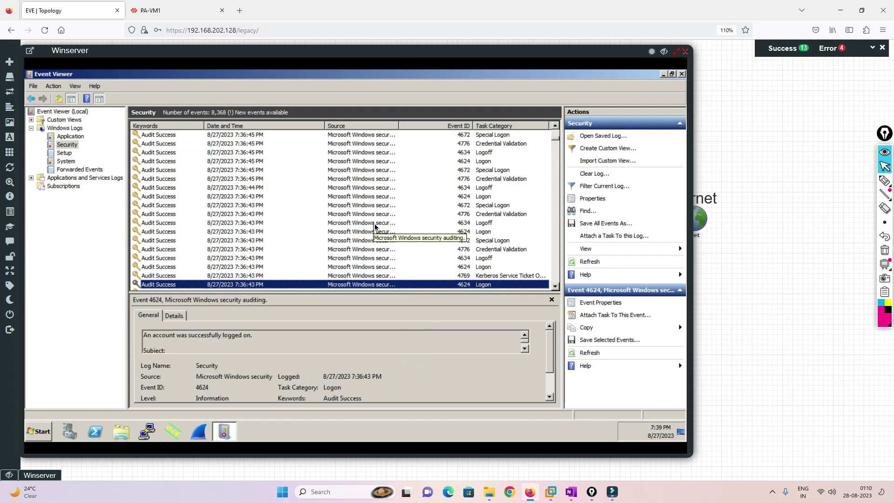
pyautogui.hotkey('ctrl', 'f')
# Change the search to 10.1.1.20 and inspect the first matching logon event's details.
pyautogui.click(344, 239)
pyautogui.doubleClick(343, 240)
pyautogui.click(343, 240)
pyautogui.press('BackSpace')
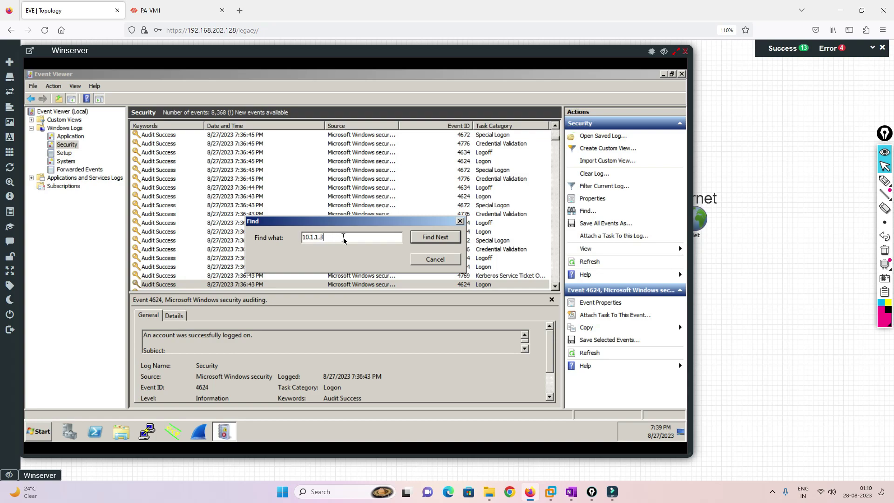
pyautogui.write('20')
pyautogui.press('Return')
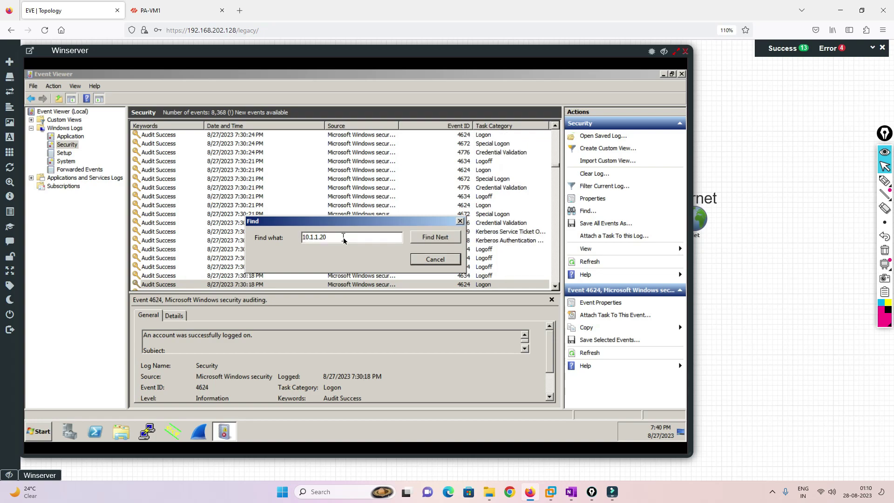
pyautogui.click(460, 221)
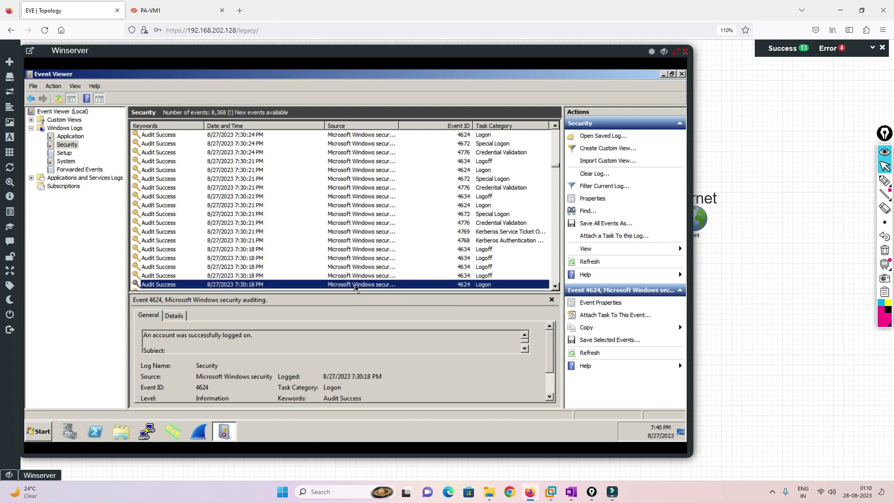
pyautogui.doubleClick(356, 285)
pyautogui.click(95, 115)
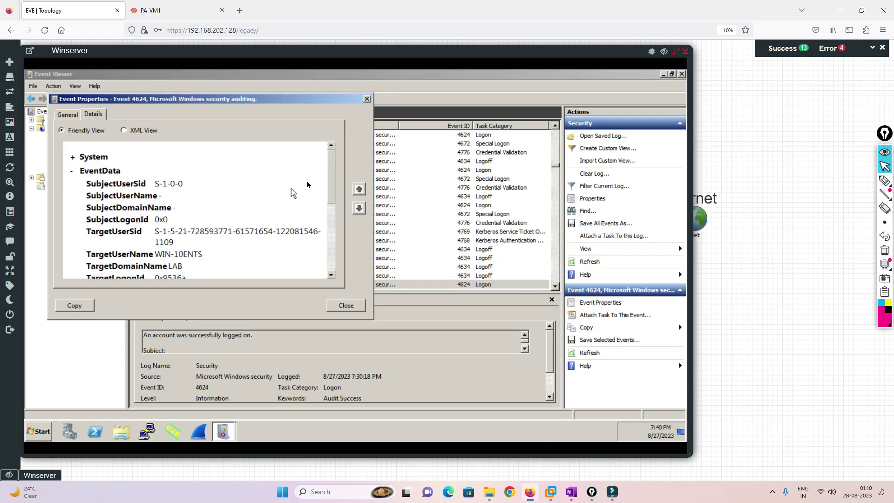
pyautogui.moveTo(331, 174)
pyautogui.mouseDown()
pyautogui.moveTo(328, 240)
pyautogui.moveTo(331, 171)
pyautogui.mouseUp()
pyautogui.scroll(4, 331, 171)
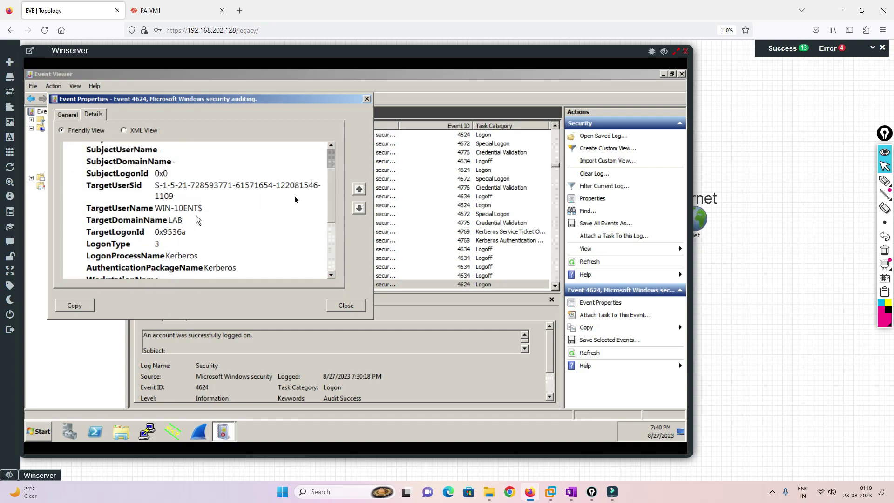
pyautogui.scroll(2, 332, 163)
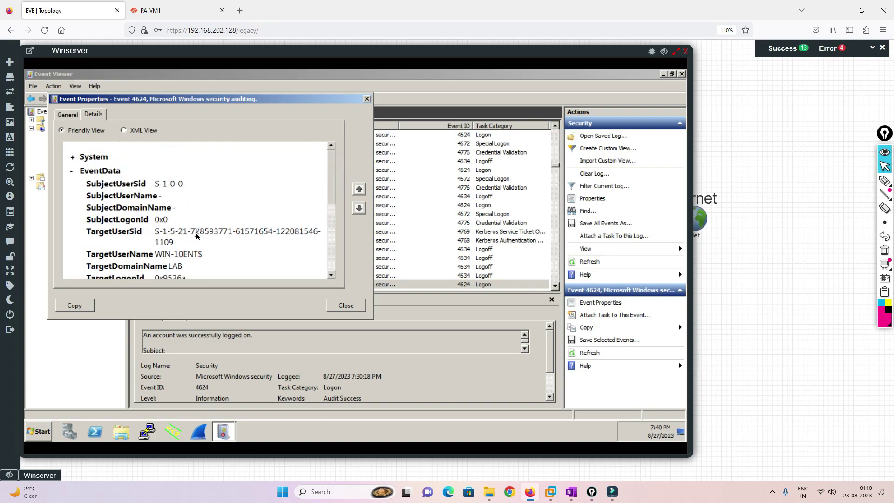
pyautogui.click(356, 306)
# Find the next 10.1.1.20 event and check its detailed fields.
pyautogui.hotkey('ctrl', 'f')
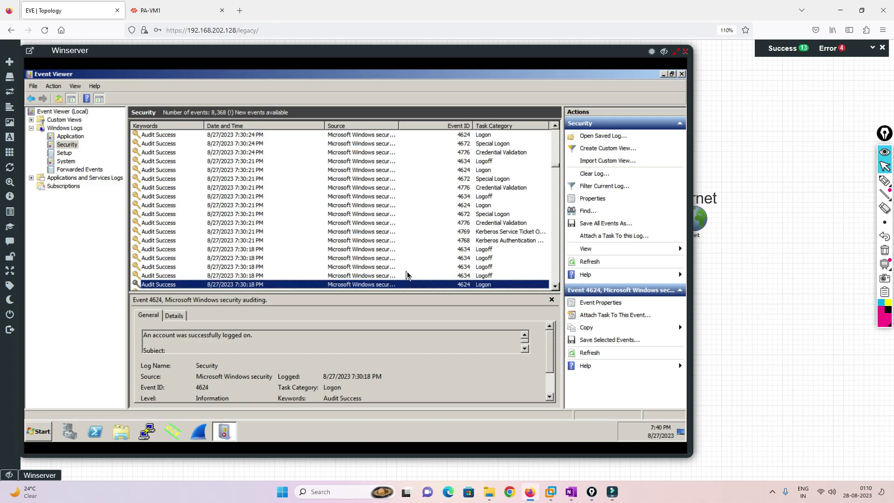
pyautogui.click(434, 237)
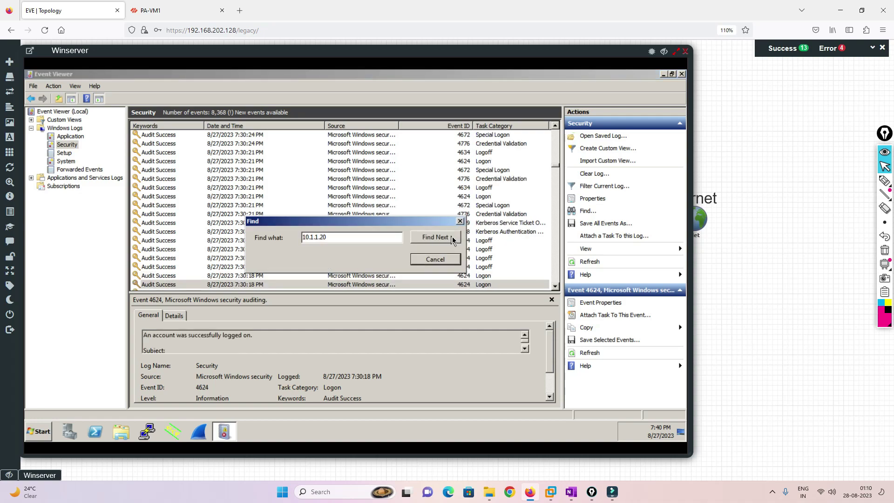
pyautogui.click(434, 259)
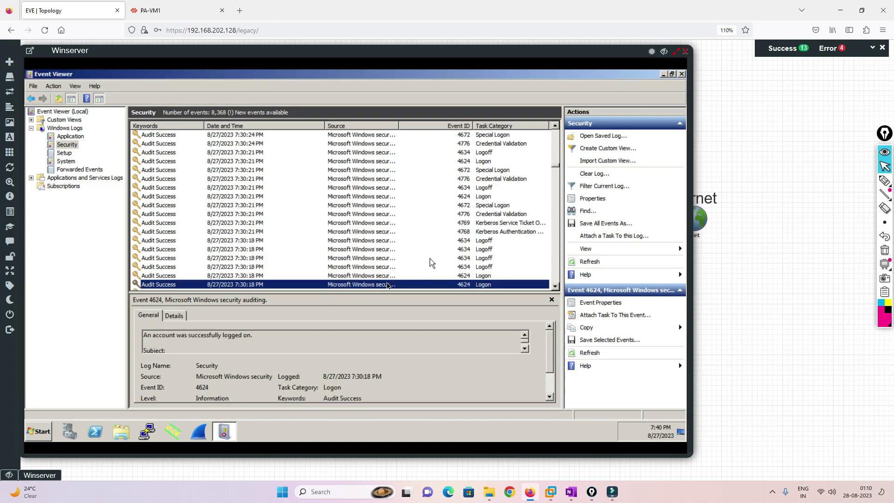
pyautogui.doubleClick(373, 289)
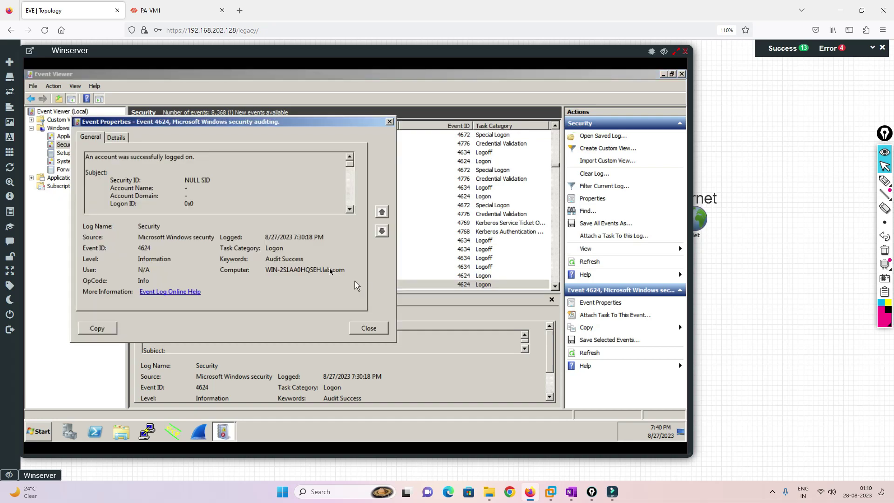
pyautogui.click(116, 137)
pyautogui.moveTo(355, 206); pyautogui.dragTo(350, 279)
pyautogui.click(380, 328)
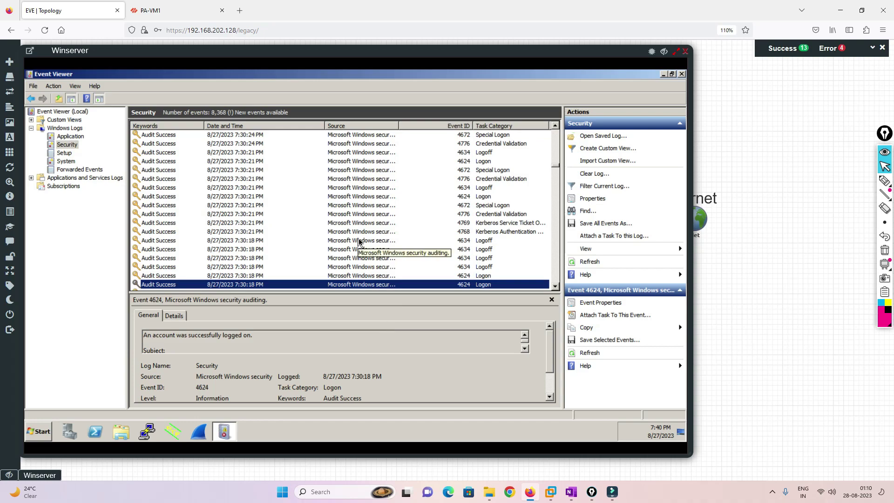
# Locate the 7:29:19 logon showing user test1, then close the Winserver console.
pyautogui.hotkey('ctrl', 'f')
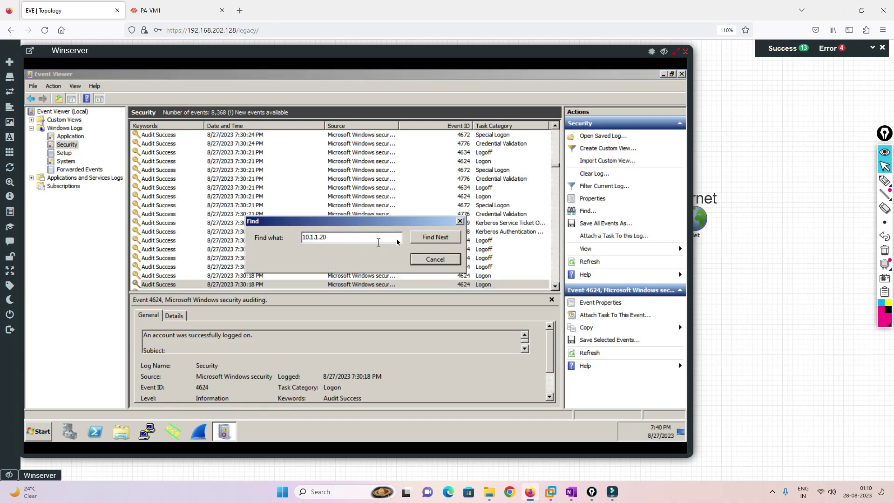
pyautogui.click(432, 238)
pyautogui.click(431, 239)
pyautogui.click(431, 238)
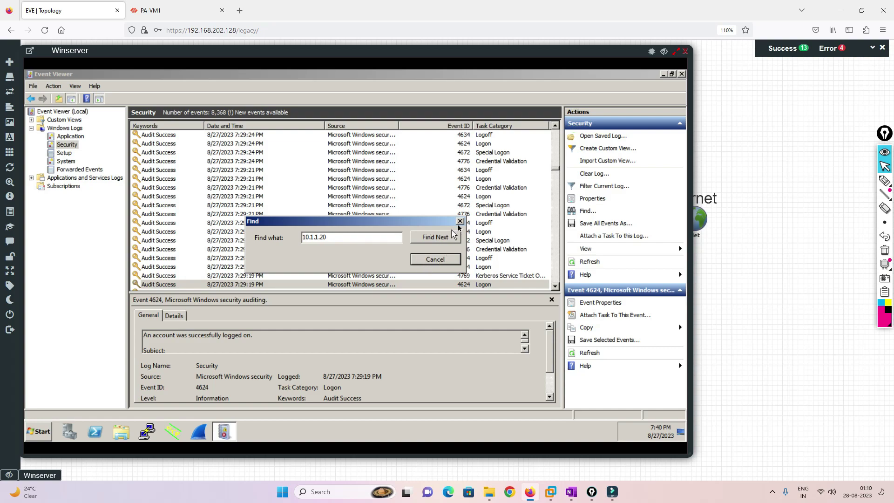
pyautogui.click(460, 221)
pyautogui.doubleClick(417, 287)
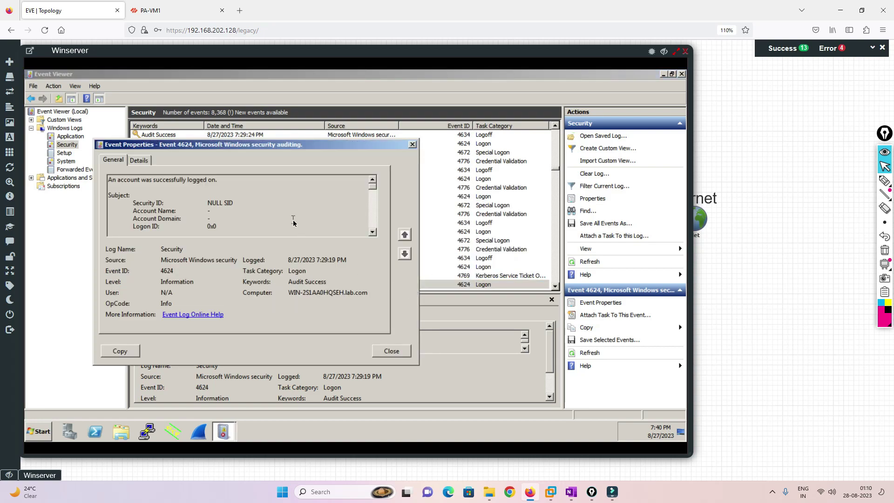
pyautogui.click(139, 160)
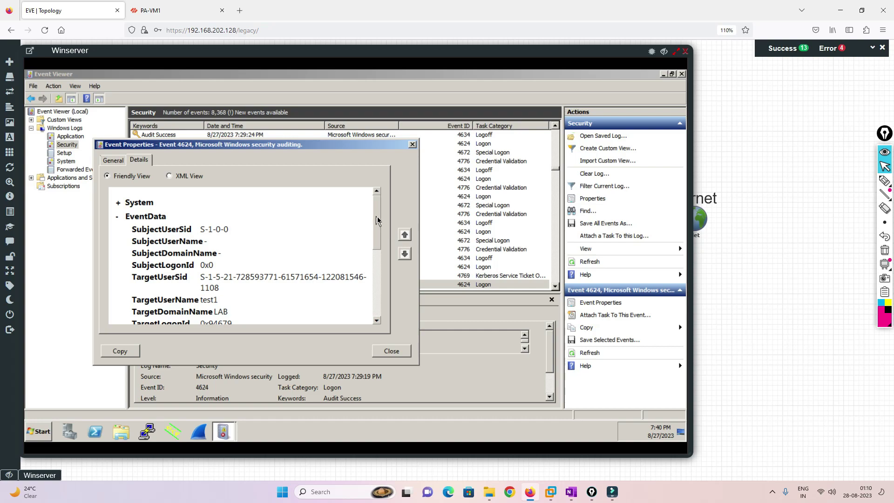
pyautogui.moveTo(201, 303); pyautogui.dragTo(227, 303)
pyautogui.click(391, 350)
pyautogui.click(686, 51)
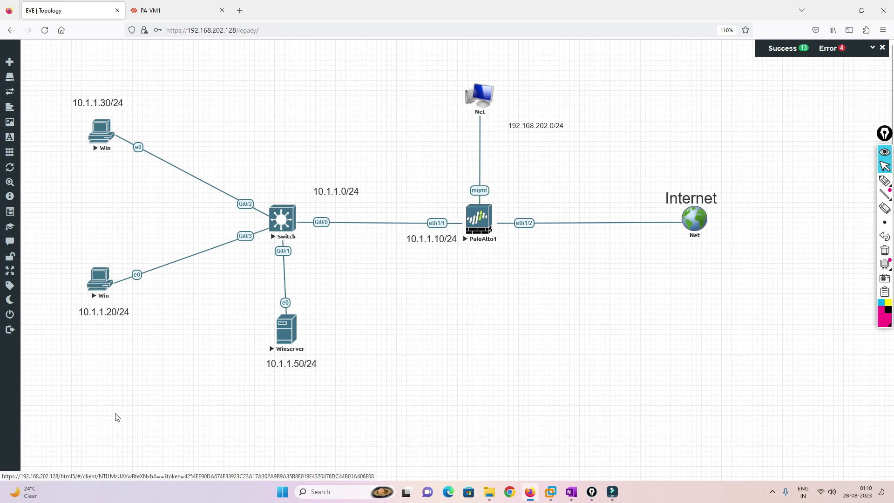
# Open PuTTY and SSH into 192.168.202.130, logging in as admin after redoing a mistyped login.
pyautogui.click(281, 492)
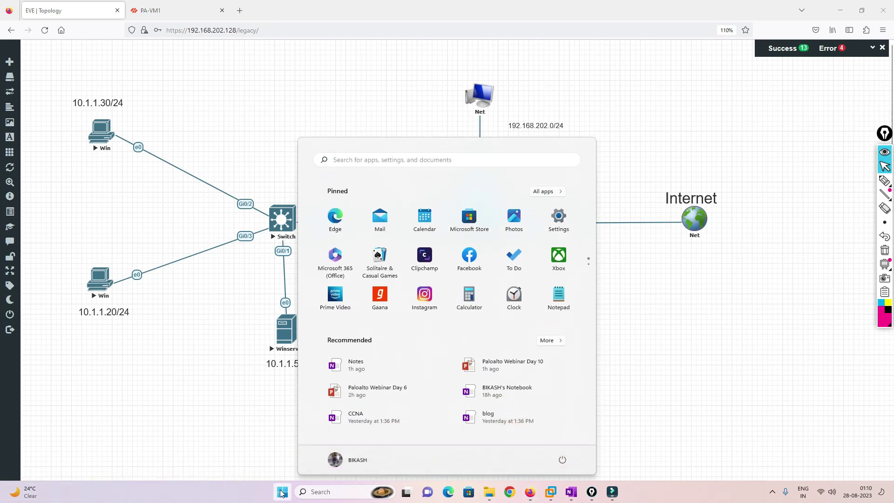
pyautogui.write('puTTY')
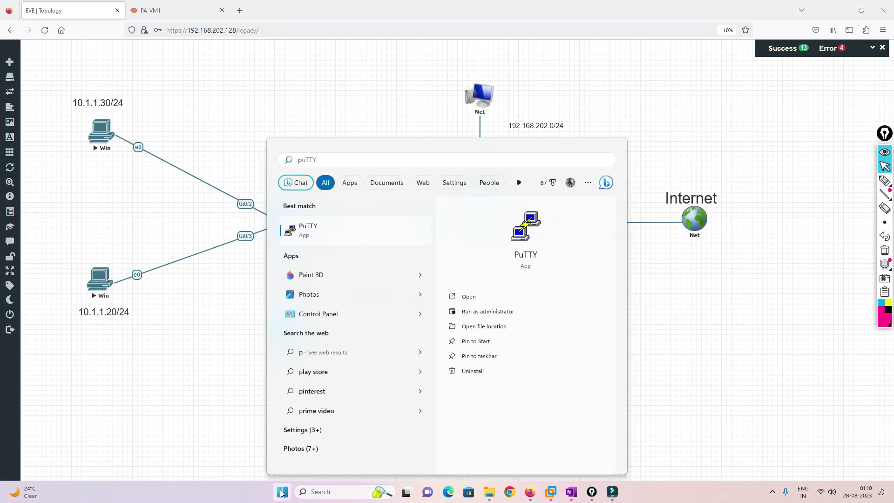
pyautogui.click(331, 232)
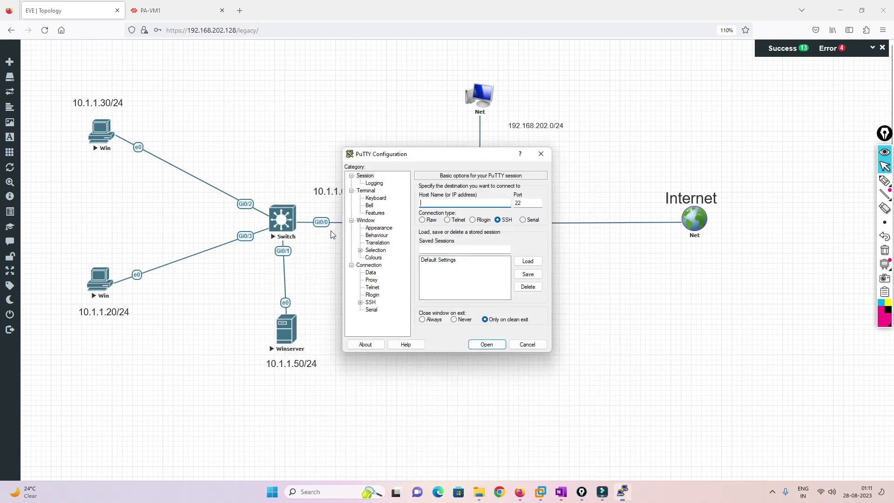
pyautogui.write('192.168.202.130')
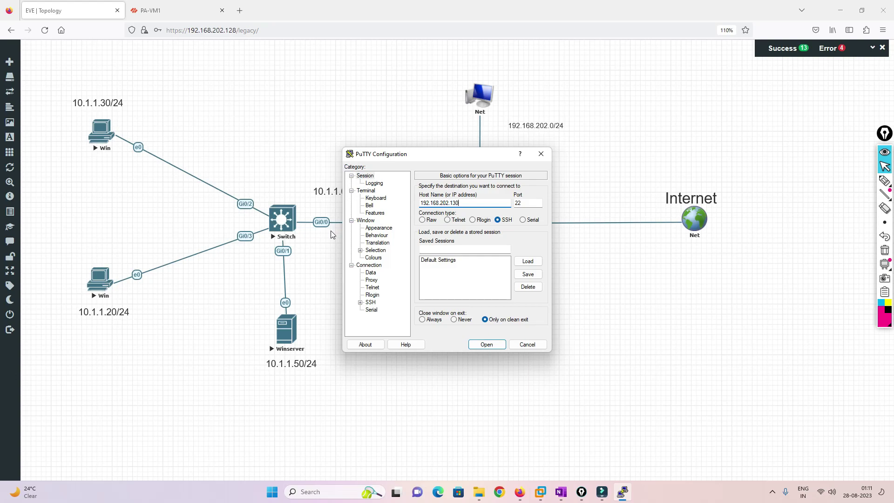
pyautogui.press('Return')
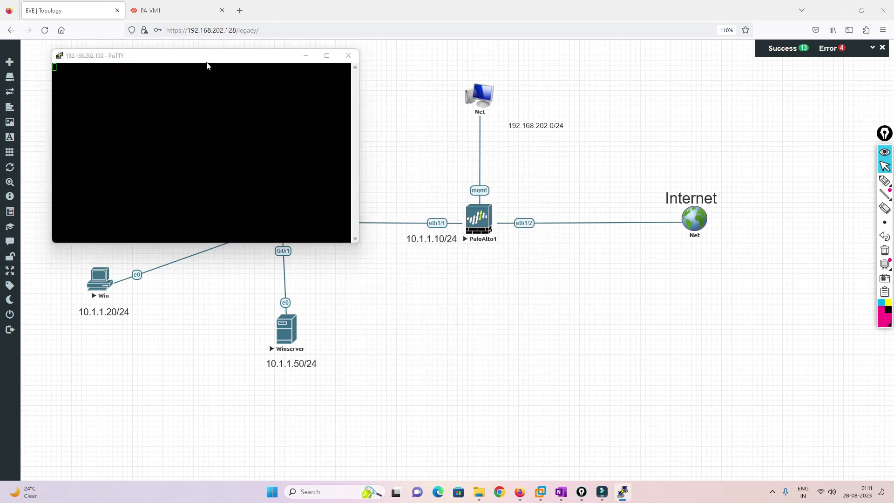
pyautogui.click(399, 319)
pyautogui.write('admn')
pyautogui.press('Return')
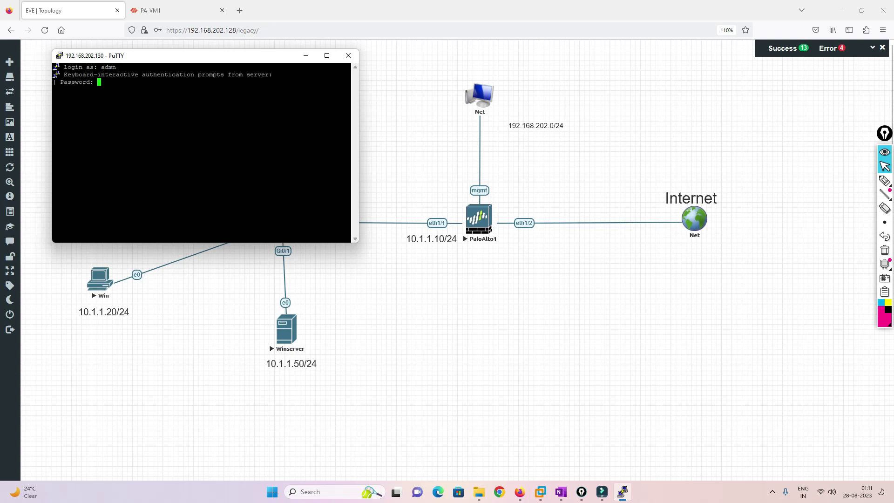
pyautogui.rightClick(171, 52)
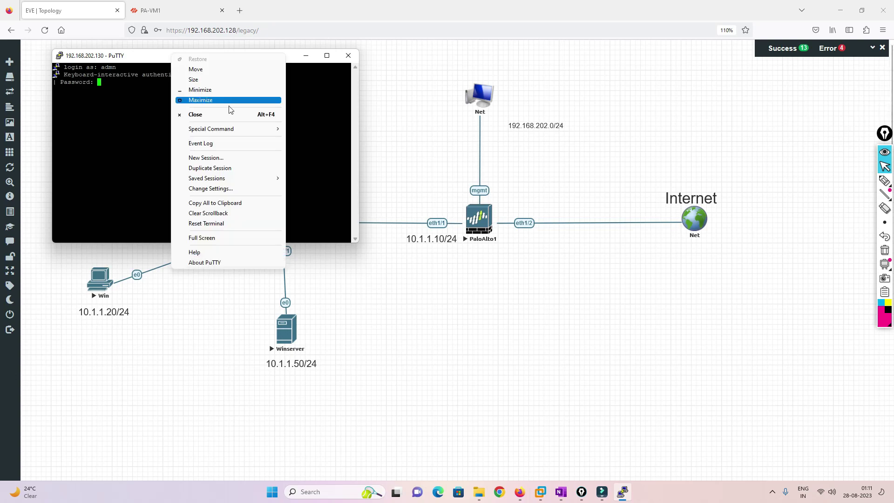
pyautogui.click(216, 172)
pyautogui.click(347, 56)
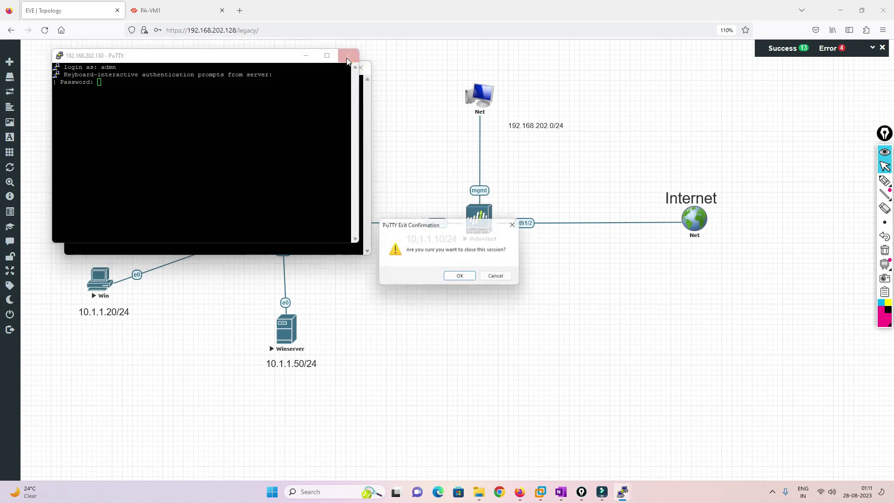
pyautogui.click(466, 278)
pyautogui.write('admin')
pyautogui.press('Return')
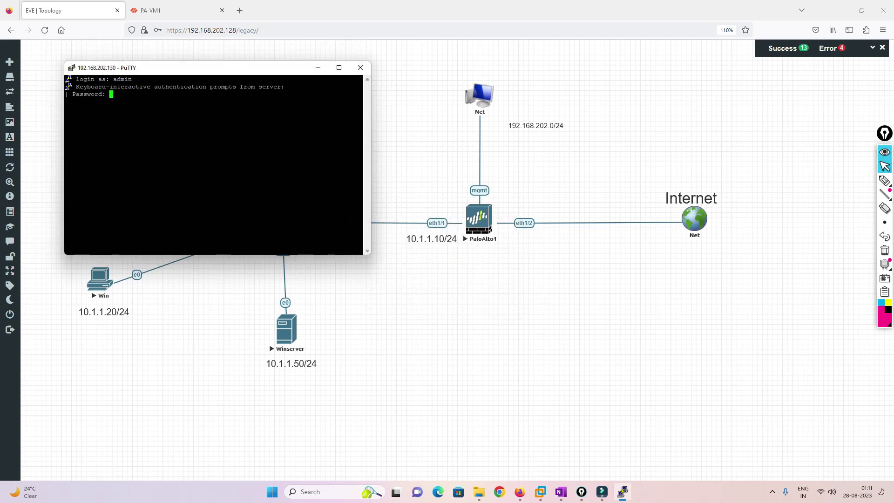
pyautogui.press('Return')
# Set the PuTTY terminal font to 14-point and enlarge the window.
pyautogui.rightClick(186, 70)
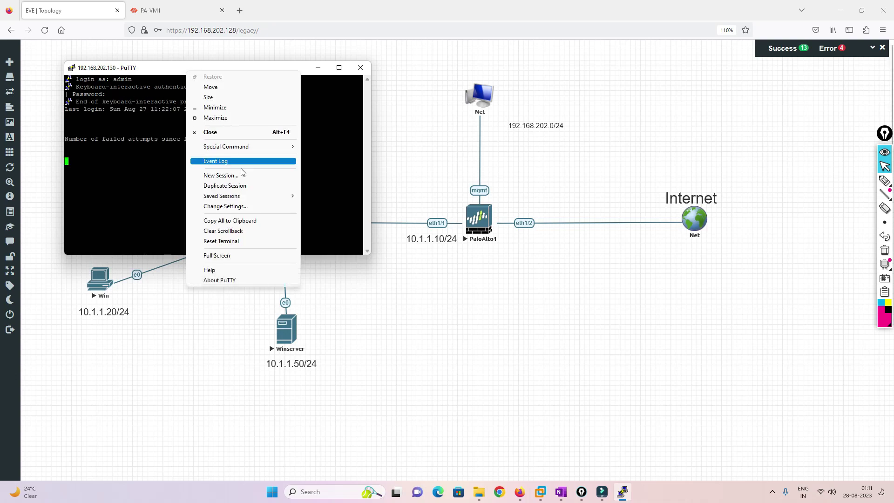
pyautogui.click(234, 206)
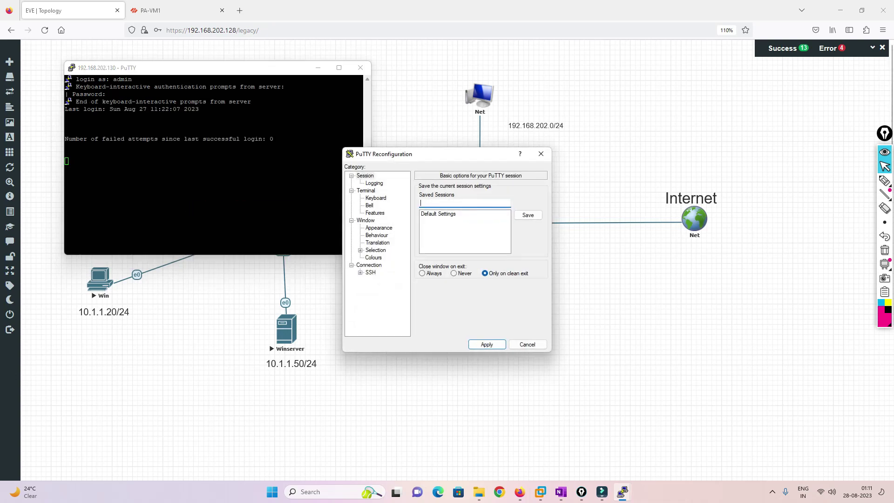
pyautogui.click(378, 227)
pyautogui.click(524, 241)
pyautogui.click(521, 272)
pyautogui.click(488, 414)
pyautogui.click(487, 344)
pyautogui.moveTo(484, 310); pyautogui.dragTo(568, 379)
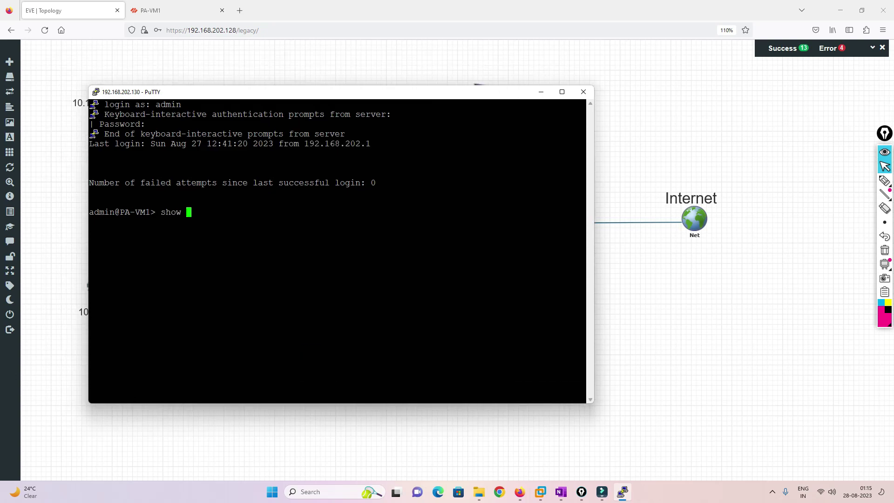
# Run 'show user ip-user-mapping all' on the PA-VM1 CLI.
pyautogui.write('user ip-ma')
pyautogui.press('BackSpace')
pyautogui.press('BackSpace')
pyautogui.press('?')
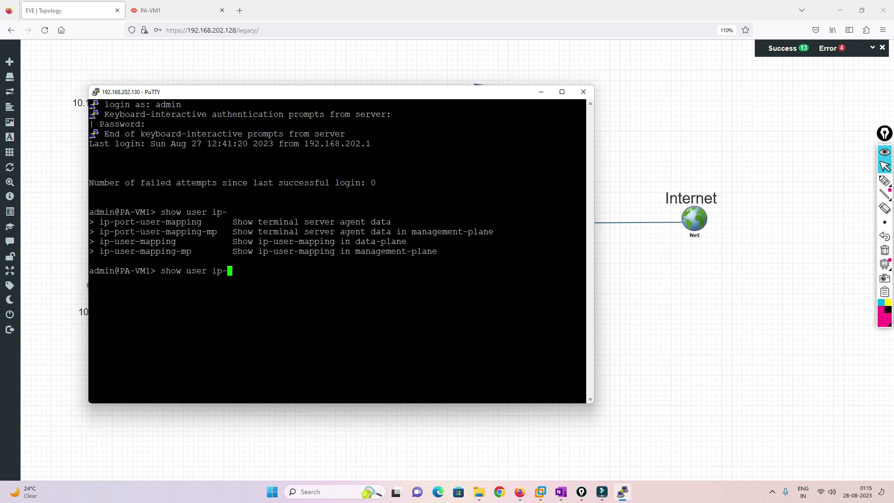
pyautogui.write('user-mapping')
pyautogui.press('Return')
pyautogui.press('Up')
pyautogui.write('all')
pyautogui.press('Return')
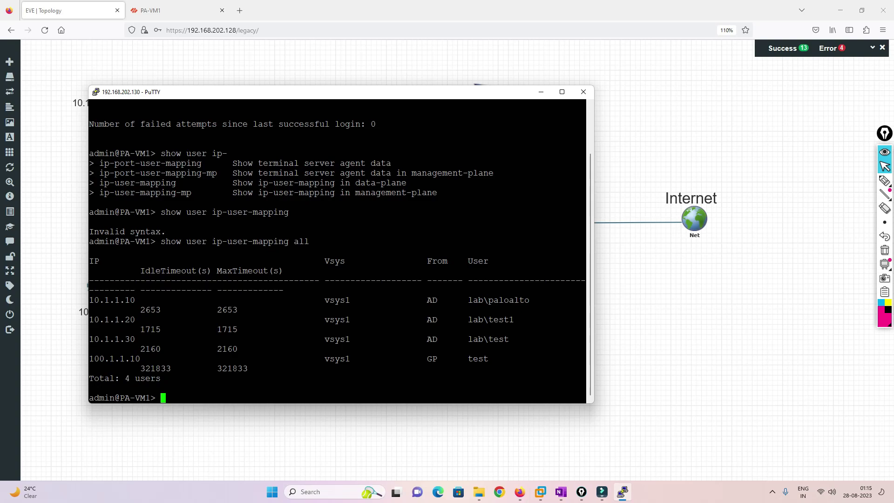
# Highlight the mappings for 10.1.1.10, 10.1.1.20 (lab\test1), 10.1.1.30 (lab\test) and 100.1.1.10.
pyautogui.moveTo(468, 300); pyautogui.dragTo(535, 300)
pyautogui.moveTo(140, 309)
pyautogui.mouseDown()
pyautogui.moveTo(487, 301)
pyautogui.moveTo(135, 301)
pyautogui.mouseUp()
pyautogui.moveTo(191, 301); pyautogui.dragTo(533, 301)
pyautogui.click(86, 299)
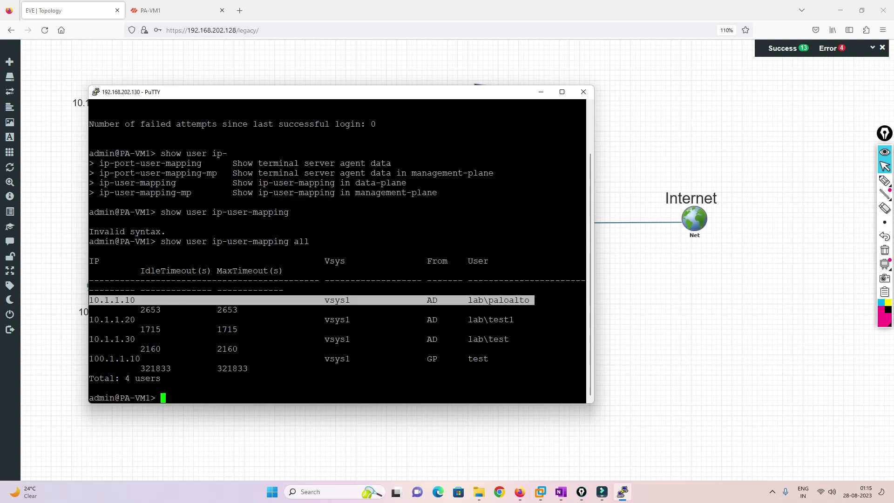
pyautogui.moveTo(524, 340); pyautogui.dragTo(441, 331)
pyautogui.moveTo(250, 328); pyautogui.dragTo(94, 309)
pyautogui.click(93, 309)
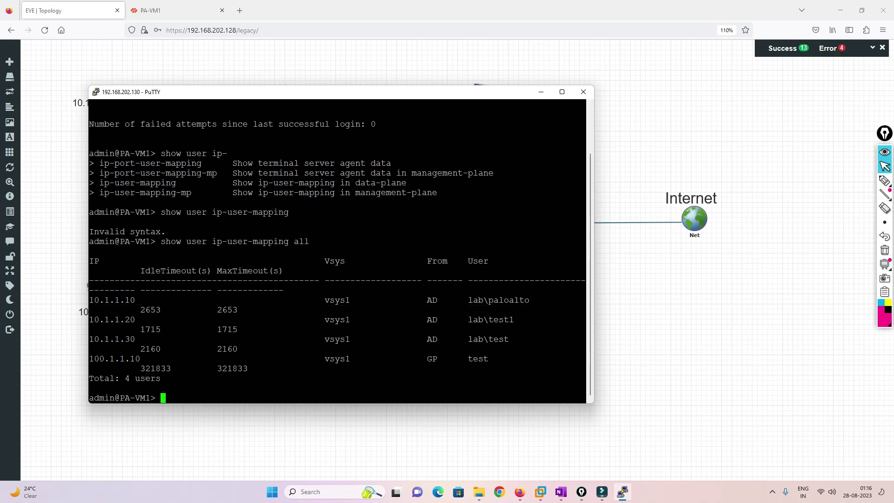
pyautogui.moveTo(140, 368); pyautogui.dragTo(500, 359)
pyautogui.moveTo(140, 368); pyautogui.dragTo(92, 357)
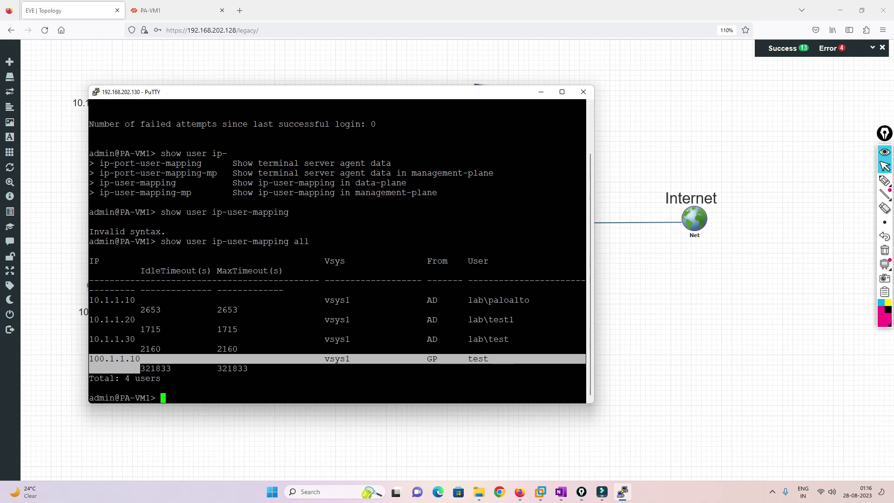
pyautogui.moveTo(89, 320); pyautogui.dragTo(530, 334)
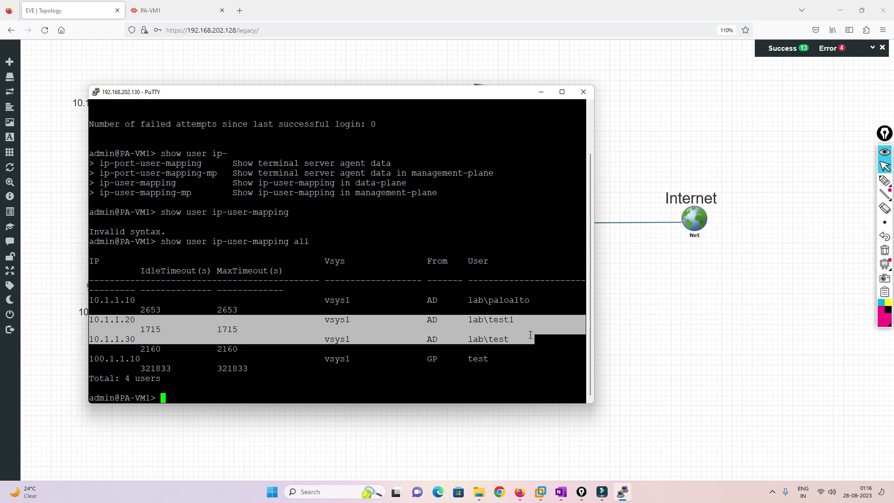
pyautogui.click(503, 321)
pyautogui.moveTo(519, 321); pyautogui.dragTo(489, 339)
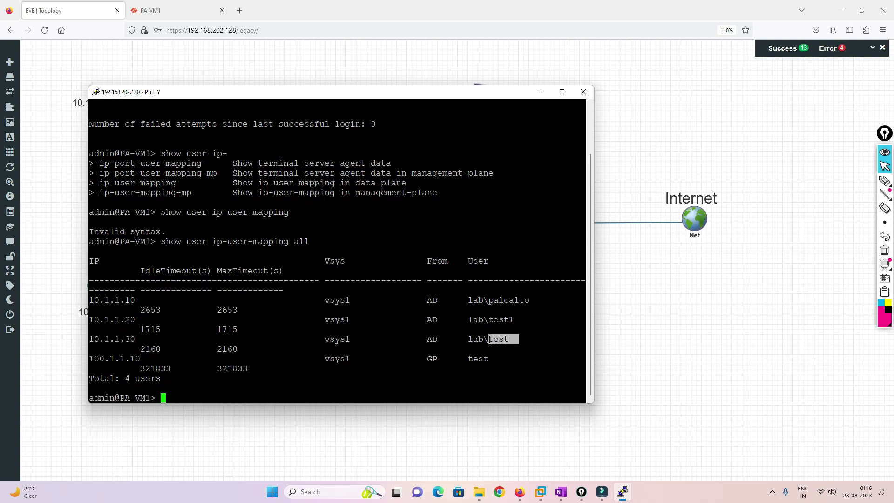
# Close PuTTY, ping 8.8.8.8 from the Win client's Command Prompt (timing out), then return to PA-VM1.
pyautogui.click(583, 92)
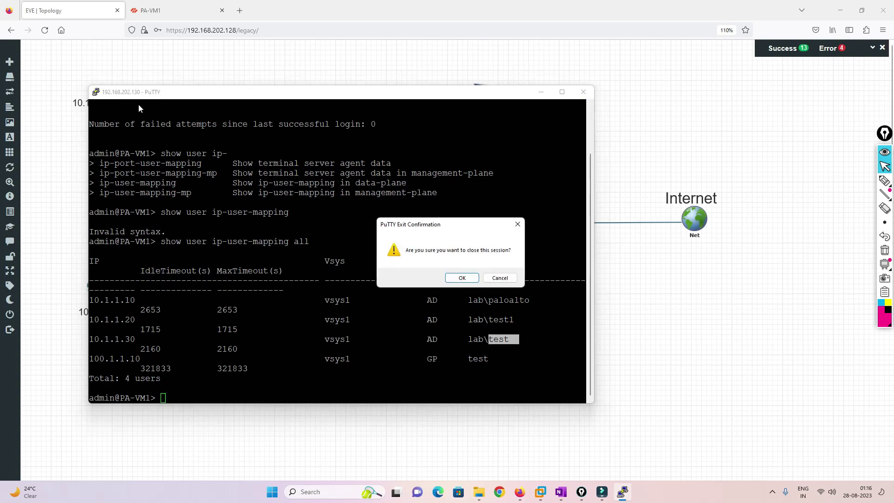
pyautogui.click(461, 277)
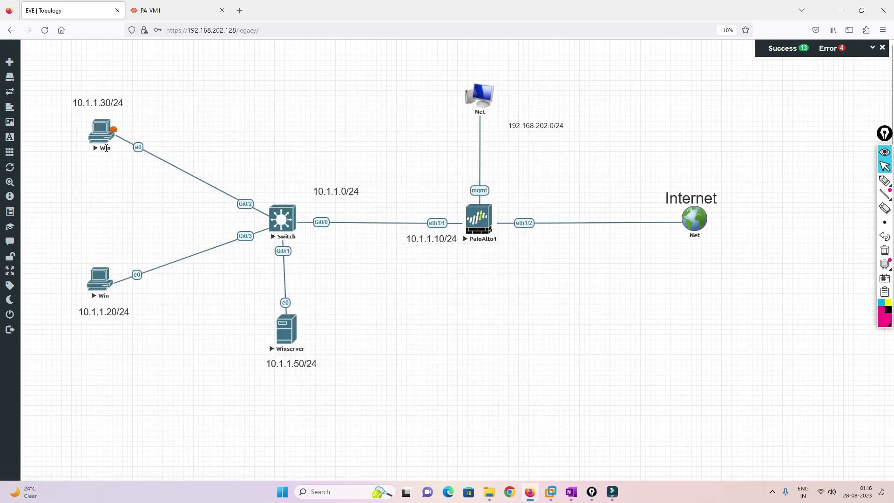
pyautogui.click(102, 132)
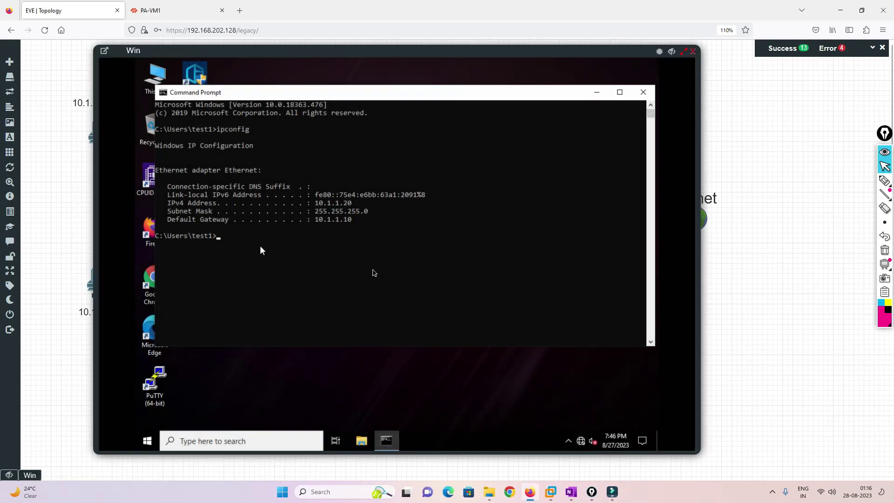
pyautogui.write('ping 8.8.8.8')
pyautogui.press('Return')
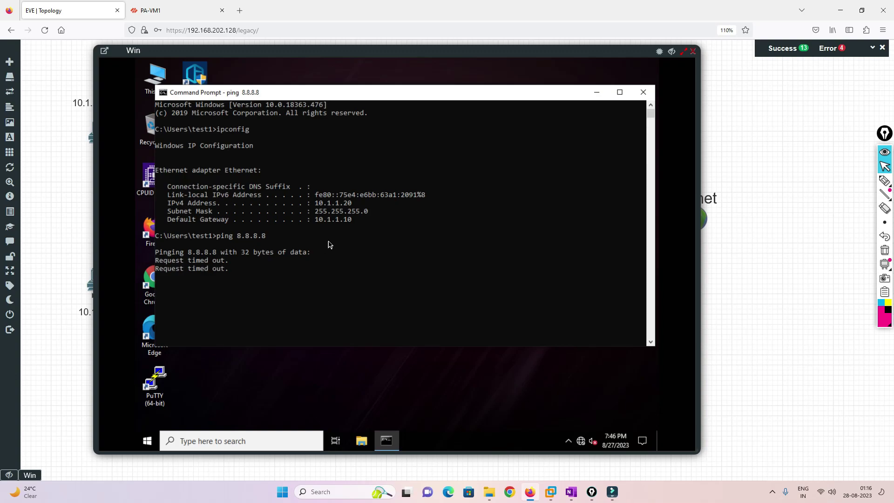
pyautogui.click(168, 7)
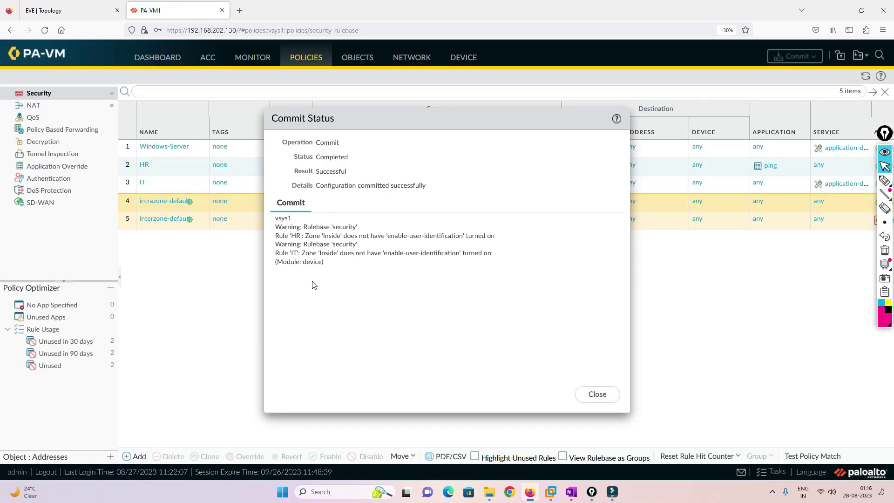
# Dismiss the commit results and view ethernet1/1's interface settings without changing them.
pyautogui.click(596, 396)
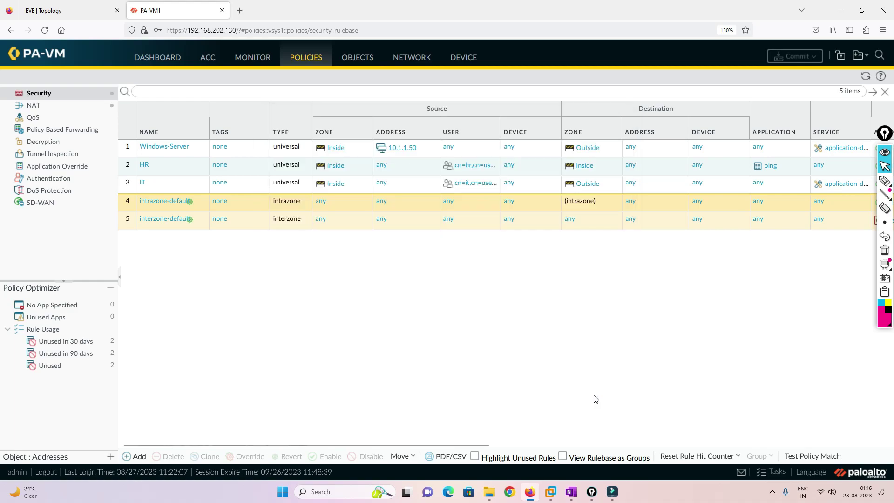
pyautogui.click(407, 61)
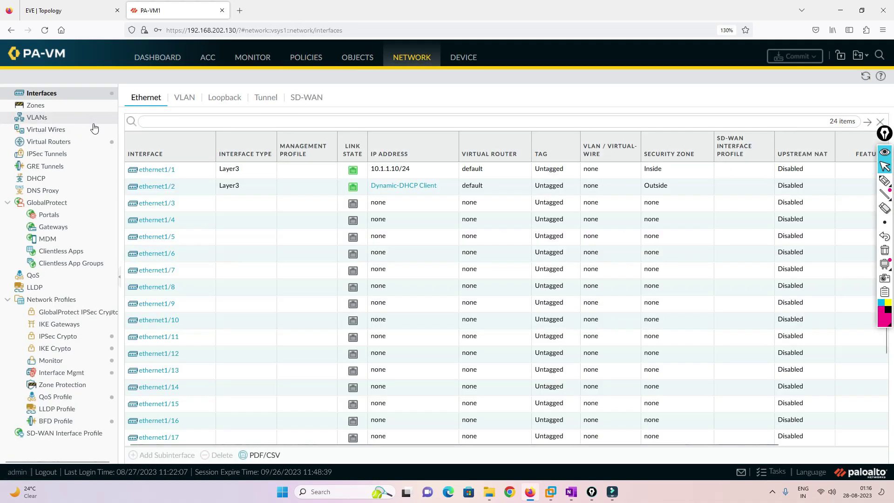
pyautogui.click(151, 169)
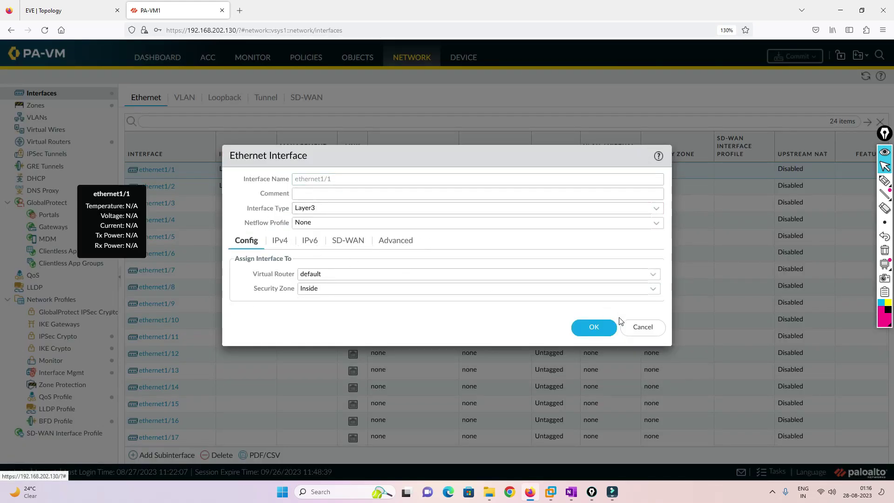
pyautogui.click(640, 328)
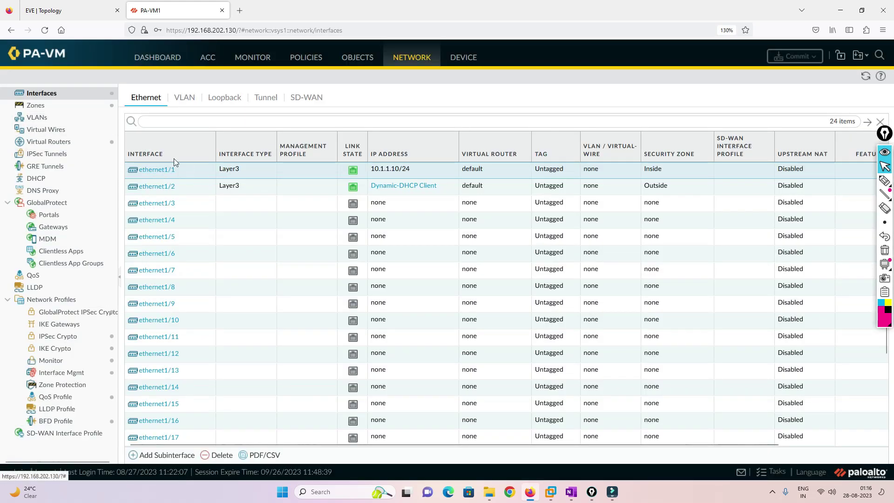
# Enable User Identification on the Inside zone and commit the configuration.
pyautogui.click(37, 106)
pyautogui.click(147, 160)
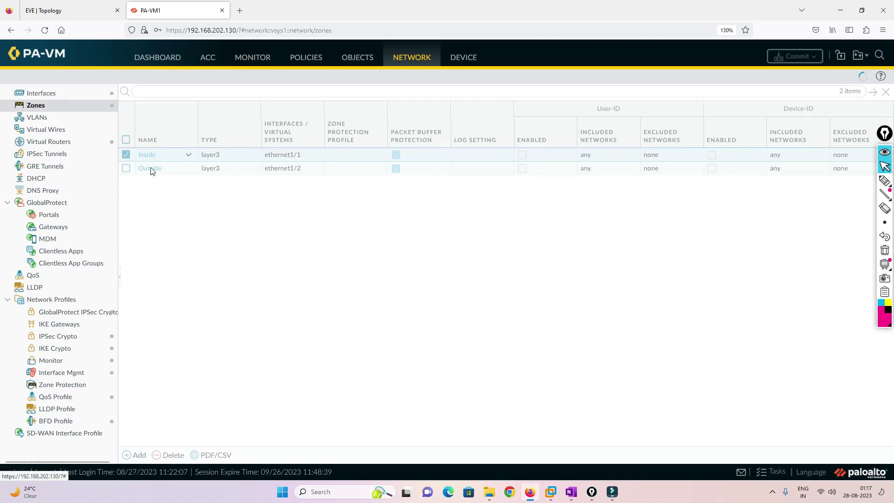
pyautogui.click(383, 108)
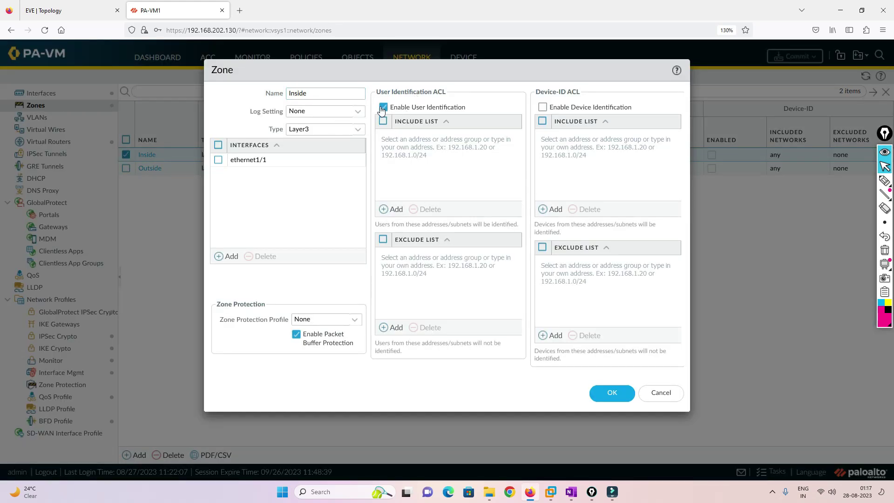
pyautogui.click(610, 394)
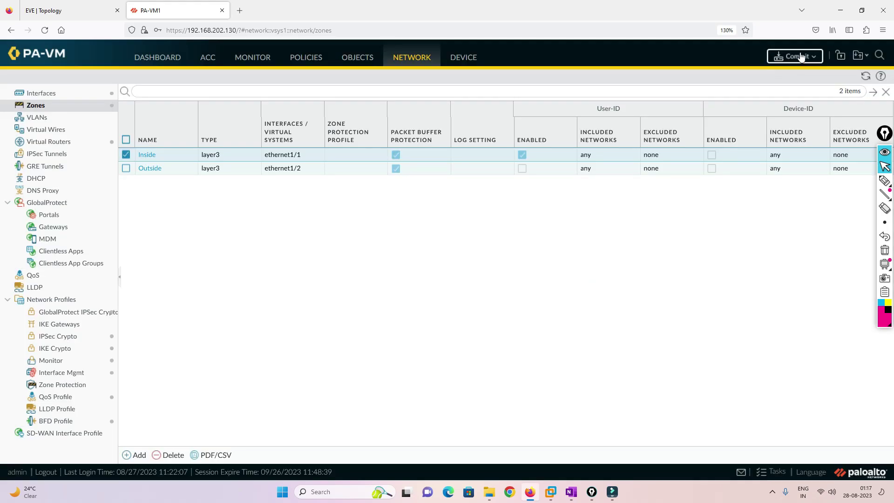
pyautogui.click(794, 56)
pyautogui.click(536, 396)
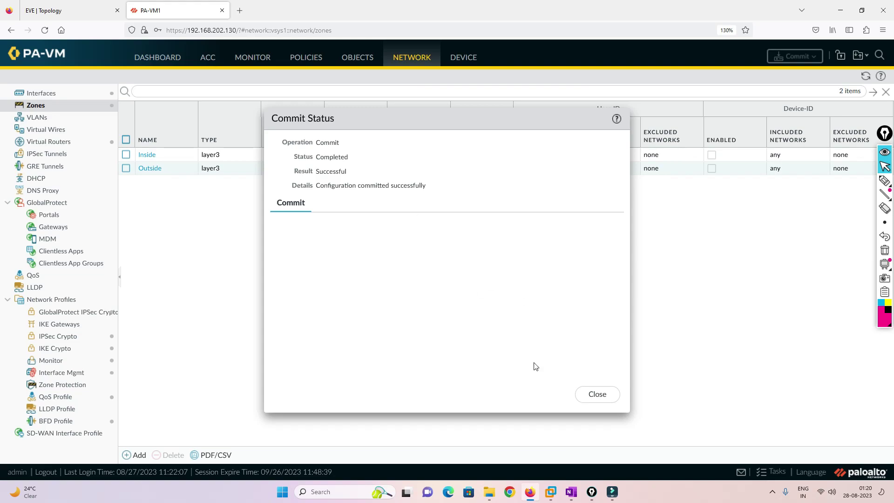
# Rerun ping 8.8.8.8 from the 10.1.1.20 client (now 0% loss), then view PA-VM1's Security rules.
pyautogui.click(588, 393)
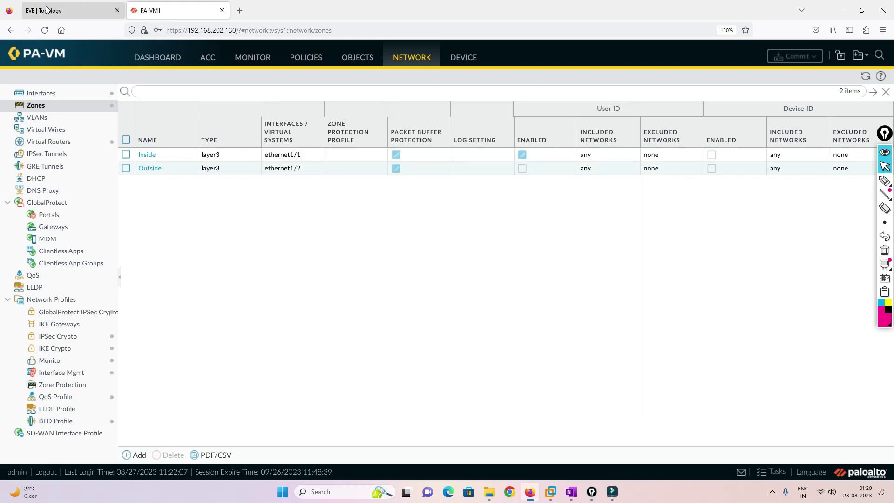
pyautogui.click(70, 10)
pyautogui.press('Up')
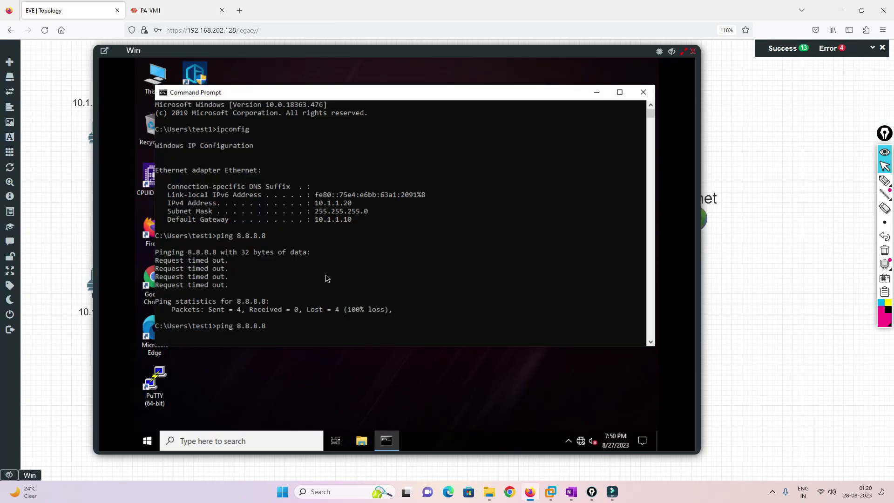
pyautogui.press('Return')
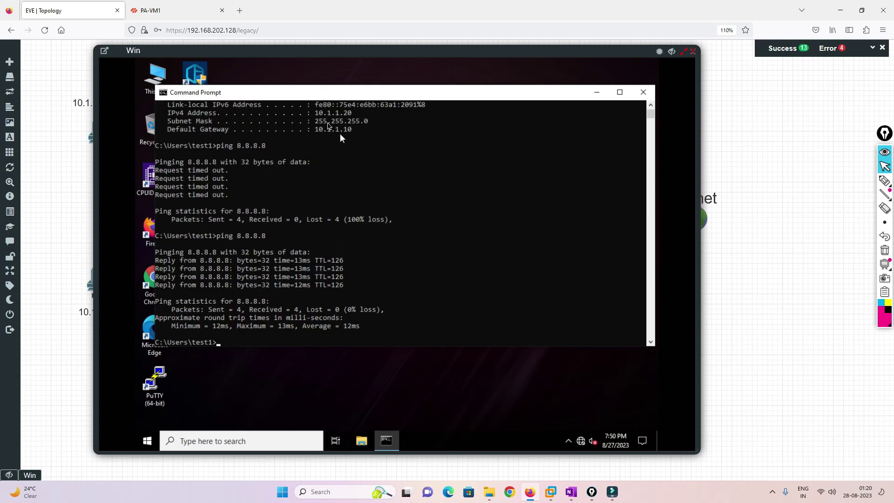
pyautogui.click(163, 10)
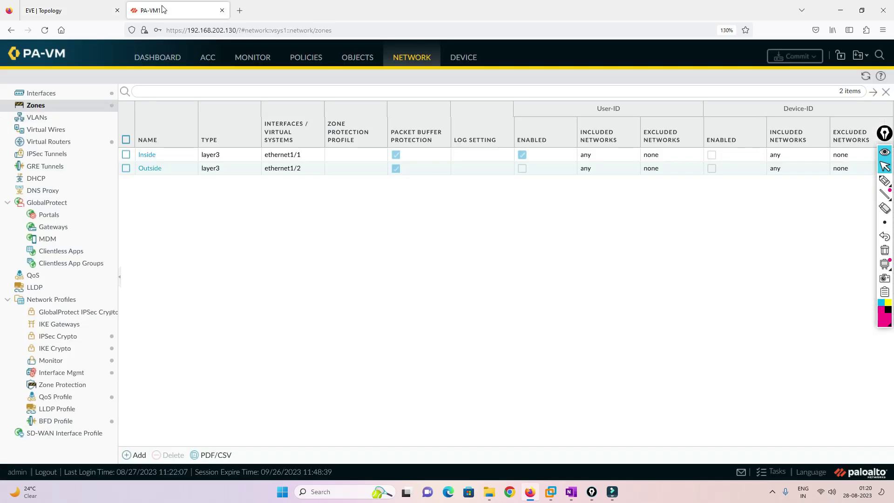
pyautogui.click(304, 58)
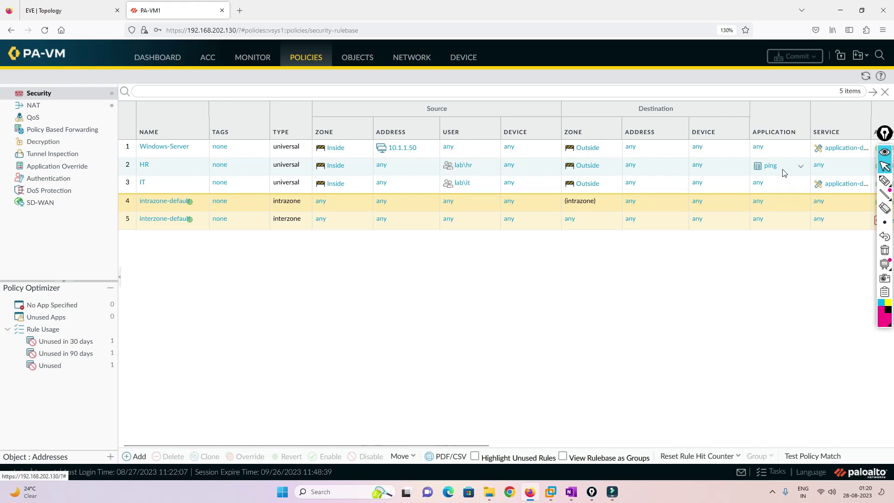
# Open Facebook in the Windows client's Firefox ('Server Not Found'), then bring up PA-VM1's Monitor traffic logs.
pyautogui.click(56, 7)
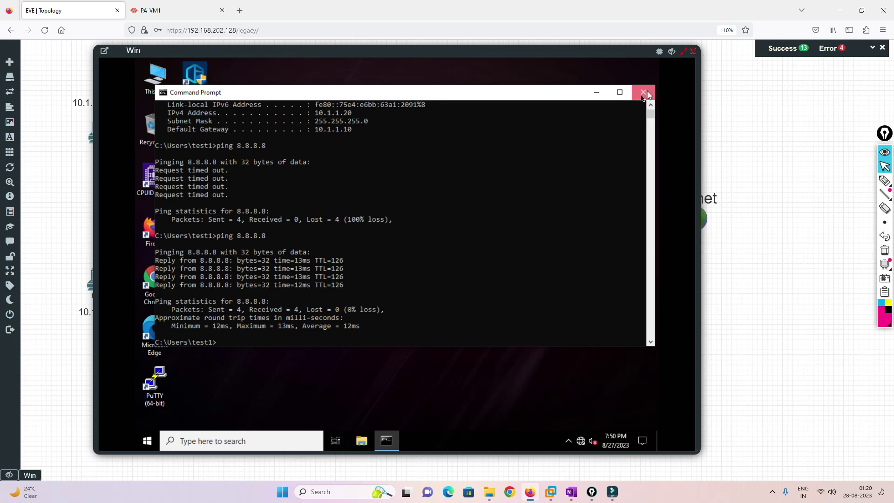
pyautogui.click(643, 91)
pyautogui.doubleClick(158, 226)
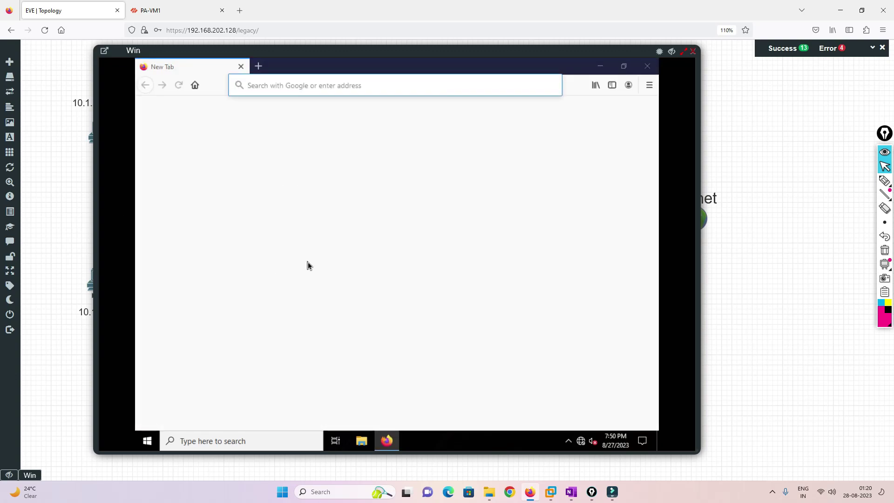
pyautogui.click(449, 267)
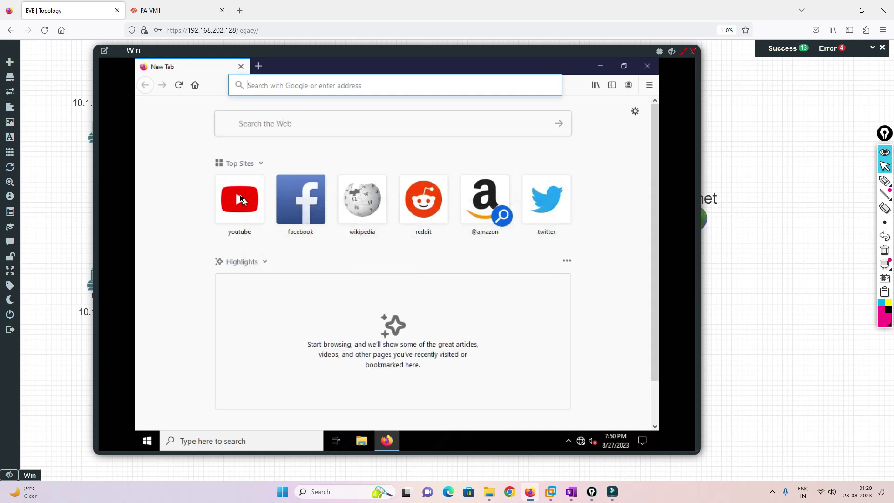
pyautogui.click(301, 200)
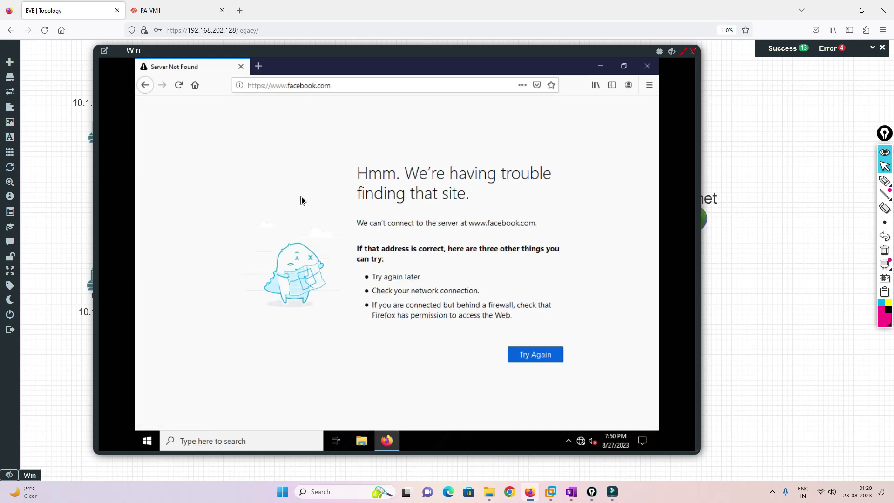
pyautogui.click(150, 10)
pyautogui.click(243, 56)
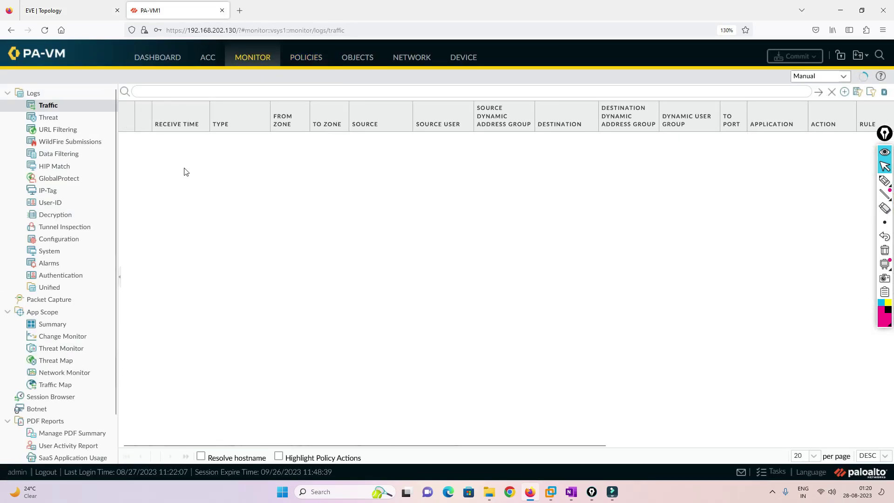
# Refresh PA-VM1's traffic log and scroll to the Rule column showing the 8.8.8.8 ping allowed by HR.
pyautogui.click(51, 11)
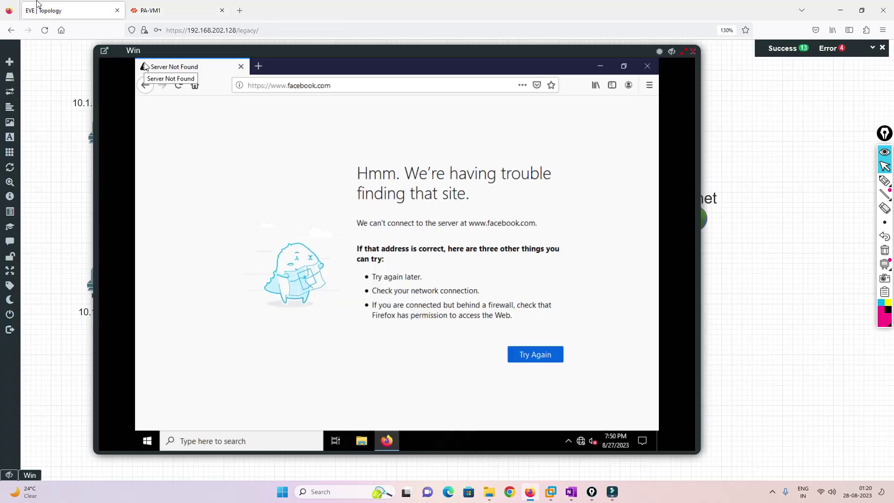
pyautogui.click(183, 11)
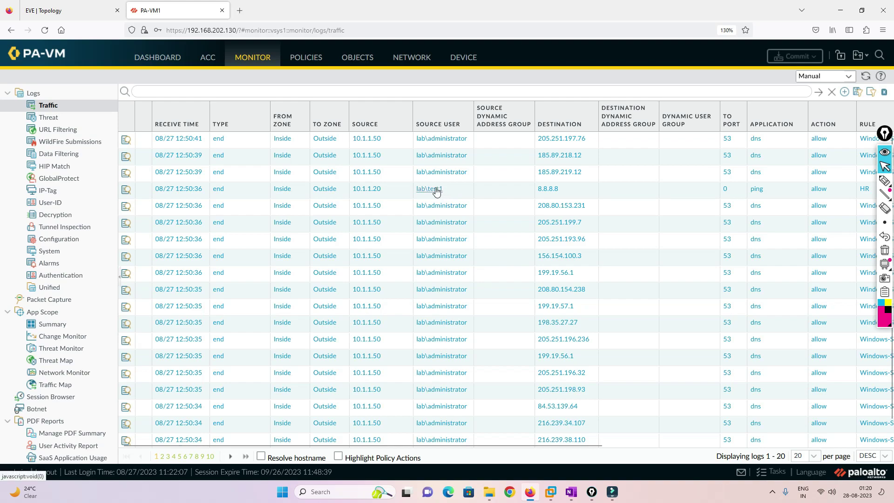
pyautogui.click(865, 76)
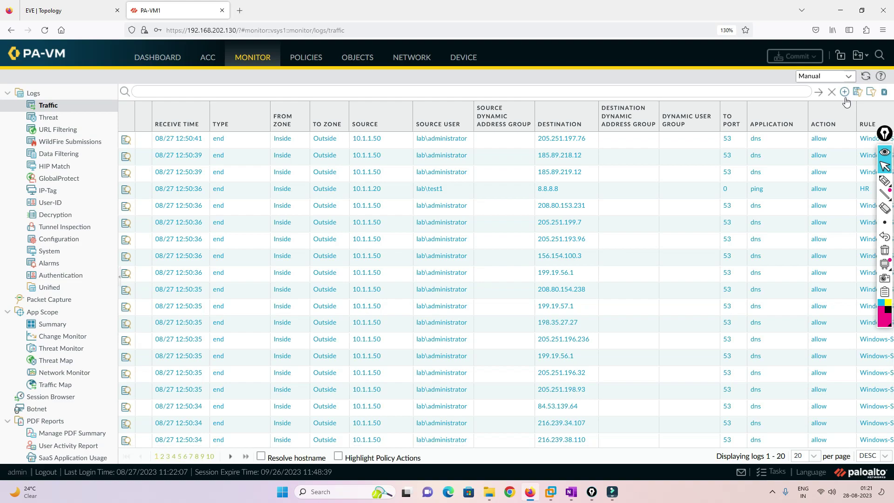
pyautogui.moveTo(563, 447); pyautogui.dragTo(841, 409)
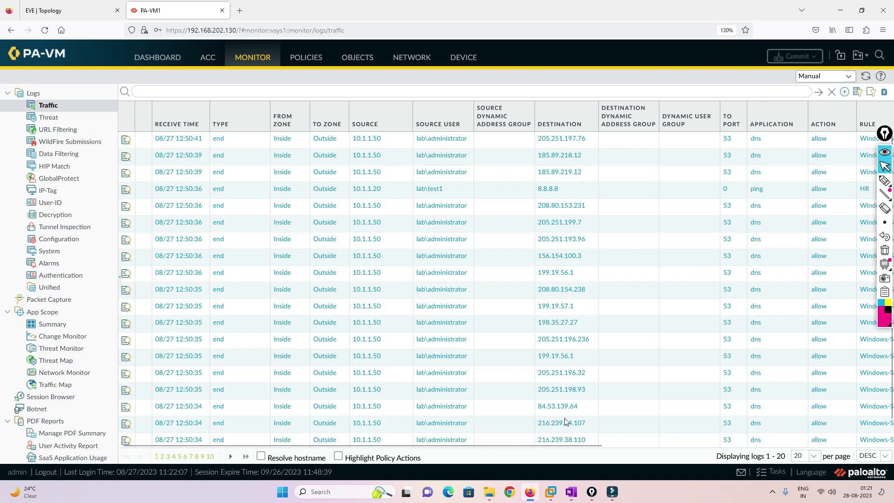
pyautogui.click(66, 6)
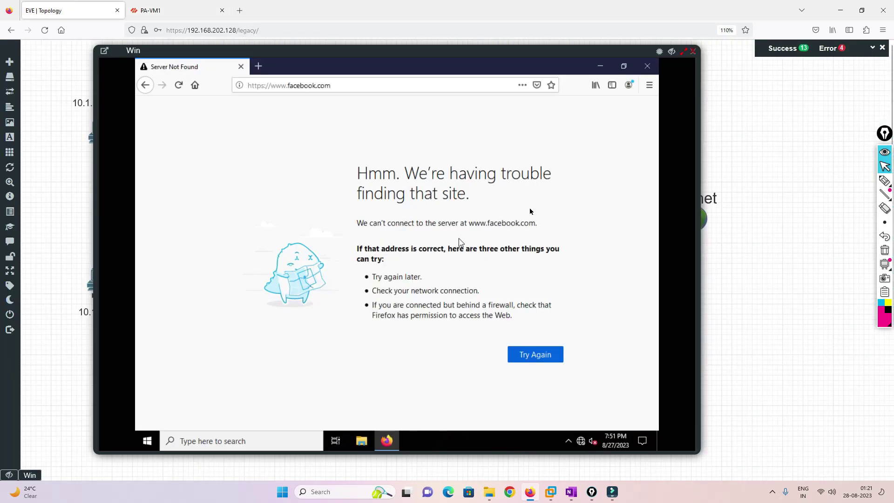
# Close Firefox and the current console, then sign in to the 10.1.1.30 Windows VM with the account password.
pyautogui.click(647, 66)
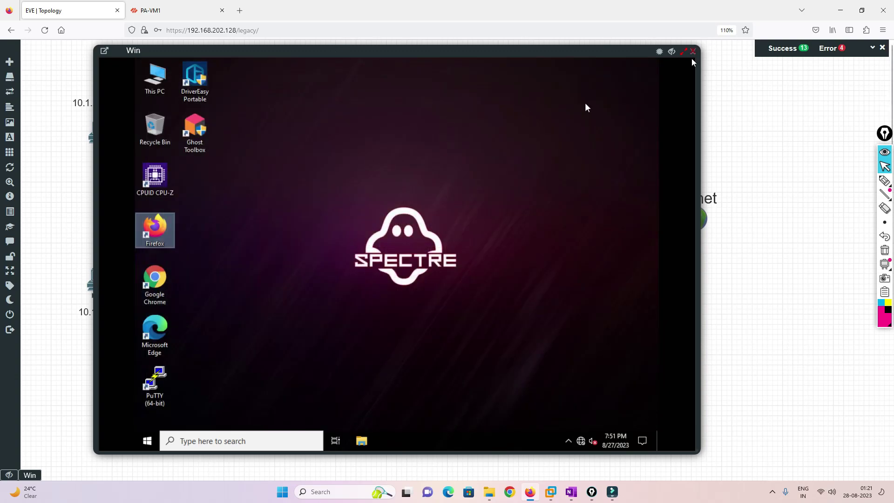
pyautogui.click(692, 50)
pyautogui.click(104, 284)
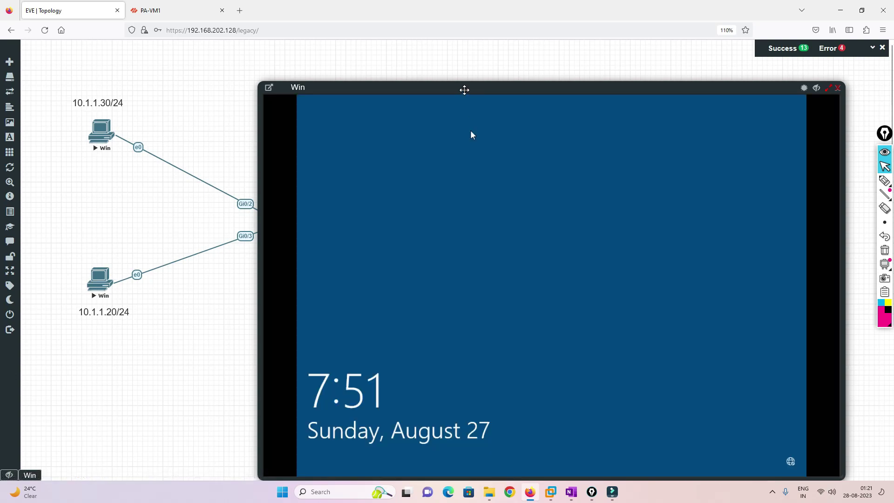
pyautogui.moveTo(462, 89); pyautogui.dragTo(357, 49)
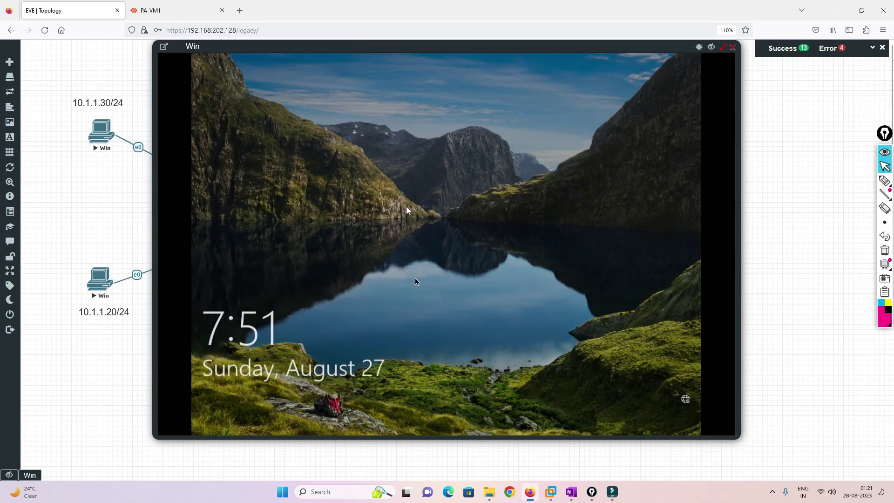
pyautogui.click(425, 303)
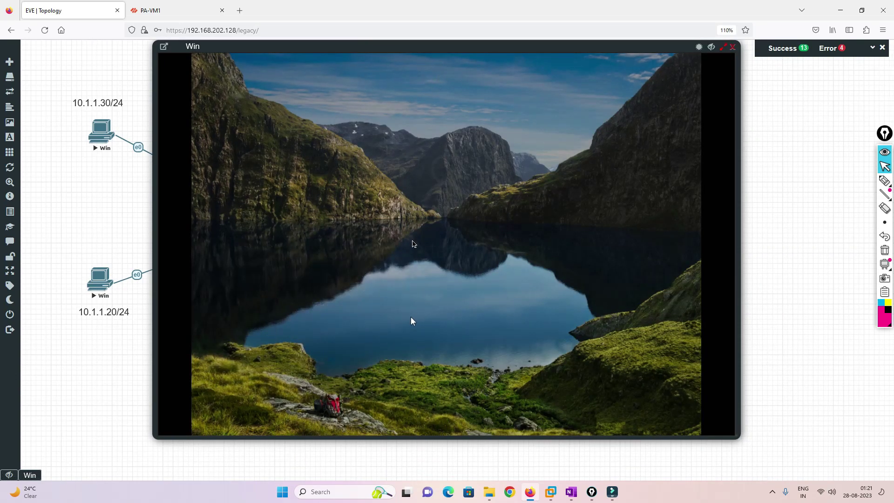
pyautogui.write('t')
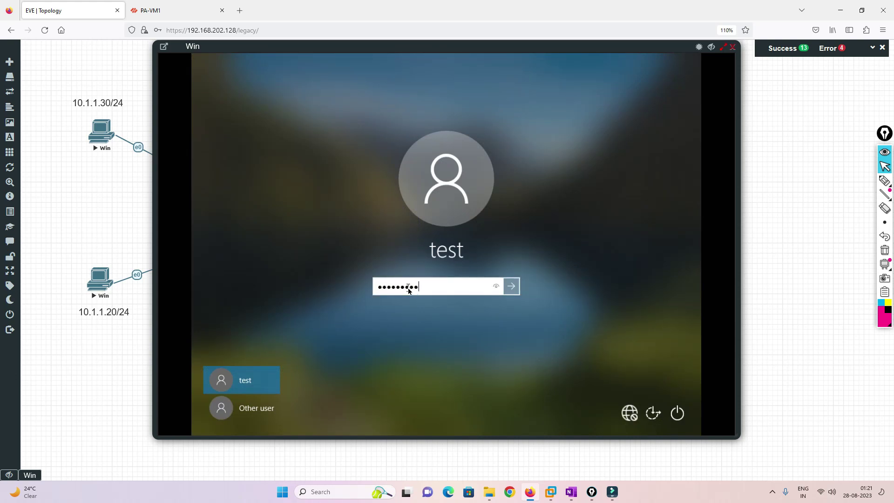
pyautogui.press('Return')
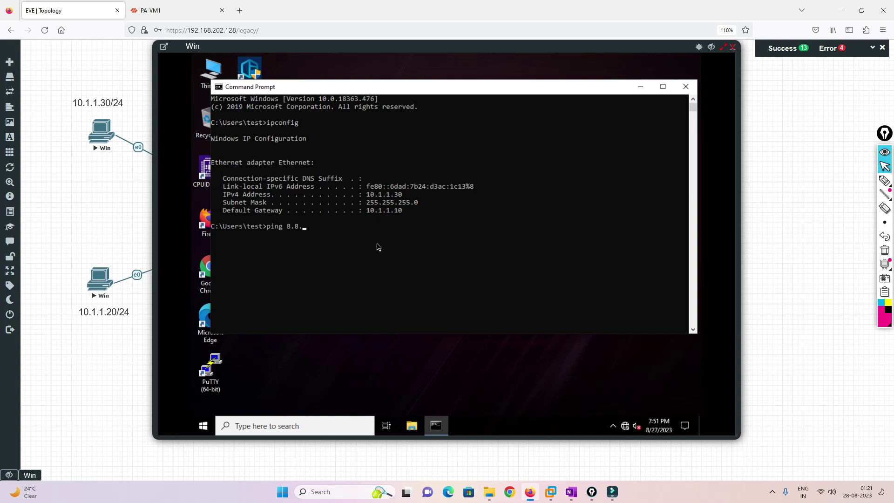
# Run ping 8.8.8.8 on the 10.1.1.30 VM, correcting the mistyped command, and get a reply.
pyautogui.press('Return')
pyautogui.press('Up')
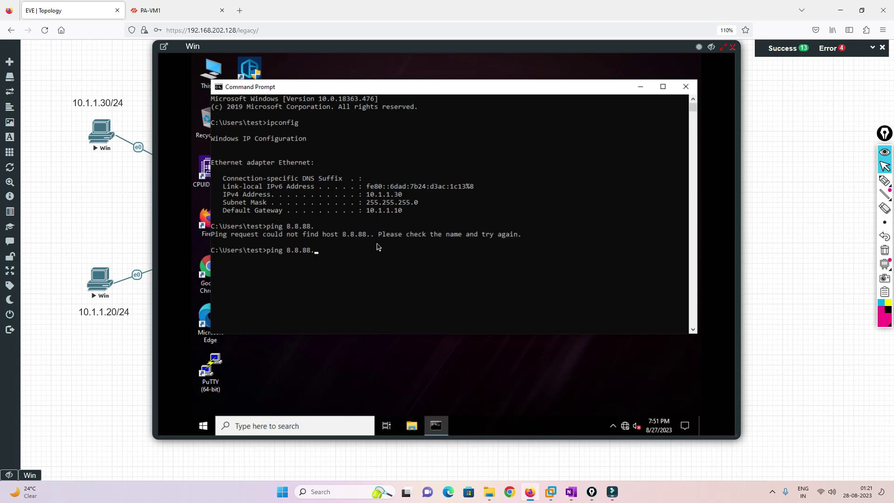
pyautogui.press('Return')
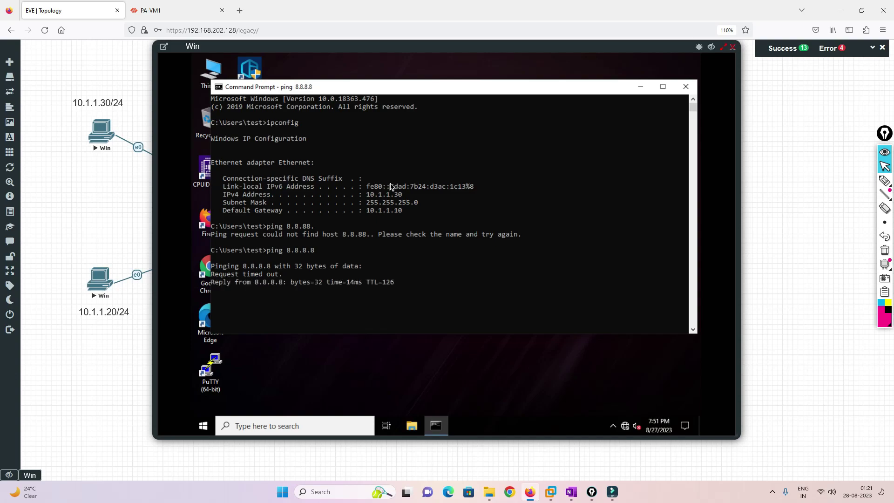
# Search 'google' in the 10.1.1.30 VM's Firefox, which returns 'Server Not Found'.
pyautogui.click(685, 86)
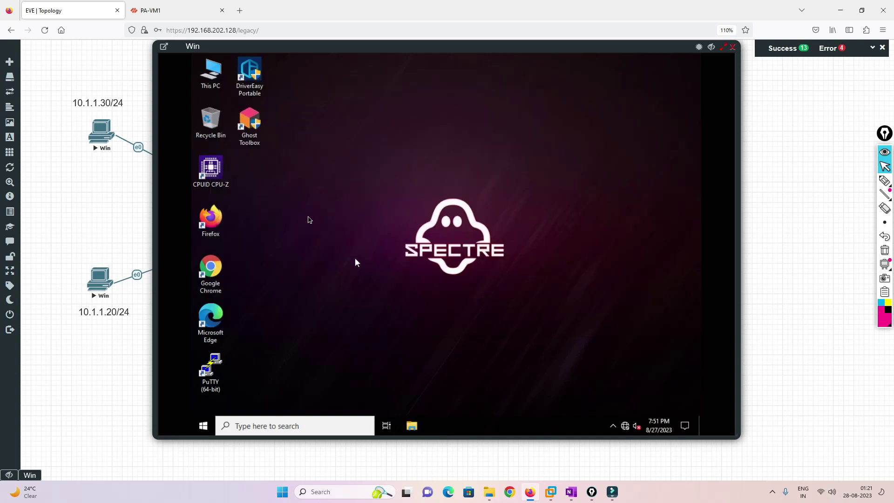
pyautogui.doubleClick(210, 219)
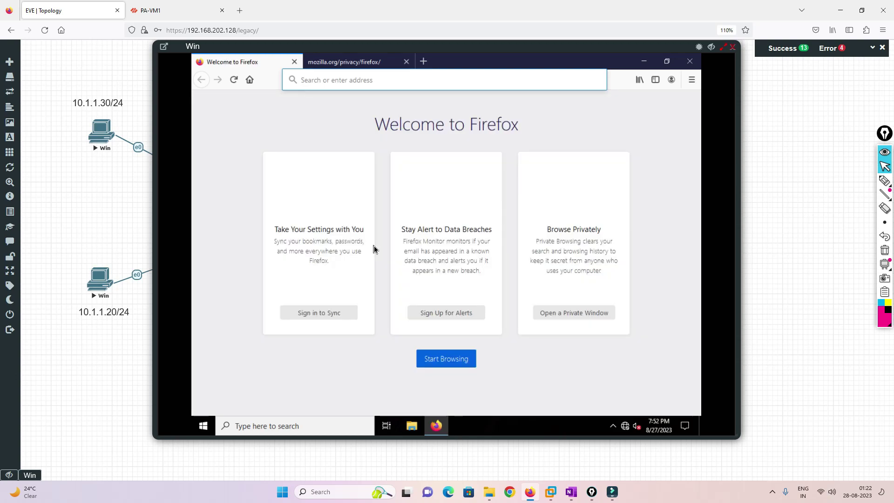
pyautogui.click(322, 81)
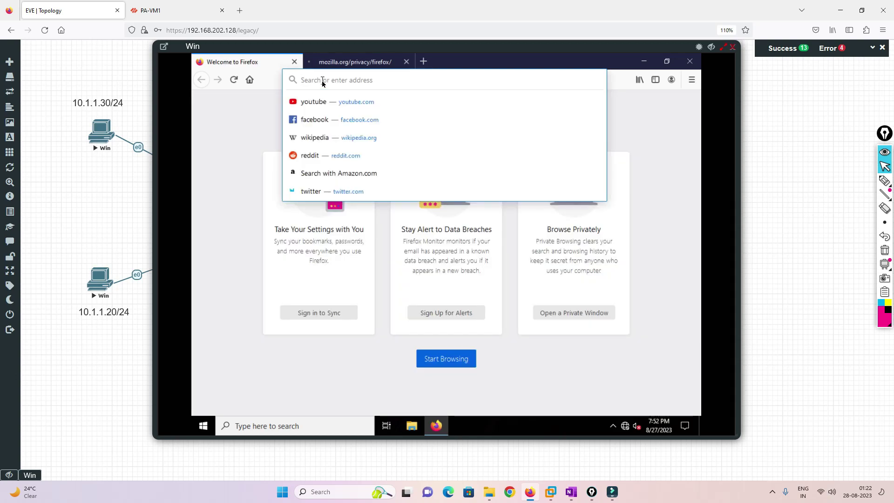
pyautogui.write('googl')
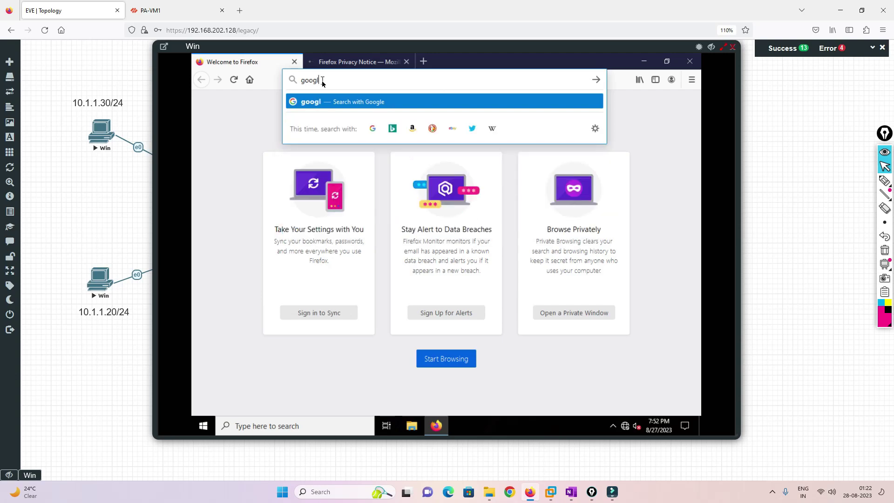
pyautogui.write('e')
pyautogui.press('Return')
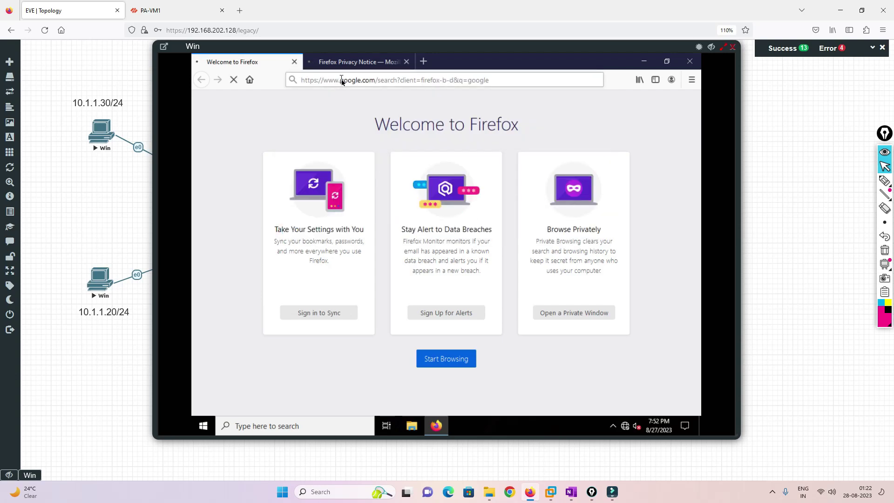
pyautogui.click(406, 61)
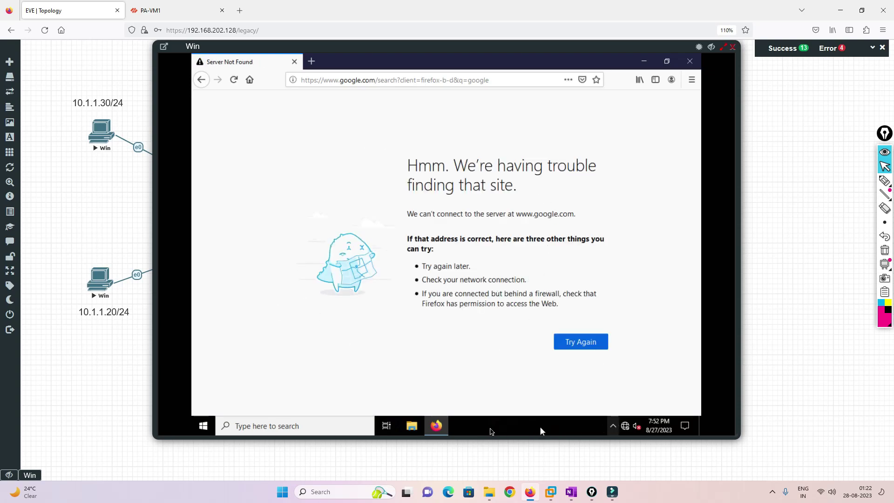
# Minimize Firefox to return the 10.1.1.30 VM to its desktop.
pyautogui.click(203, 426)
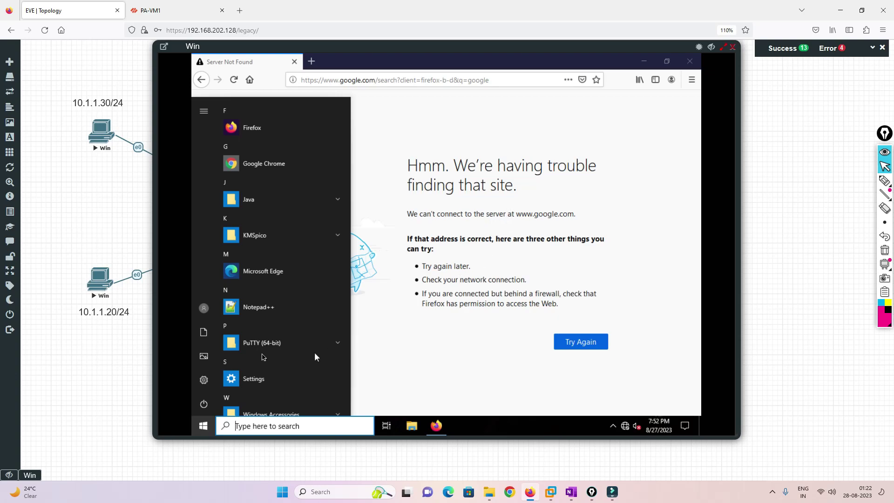
pyautogui.click(493, 343)
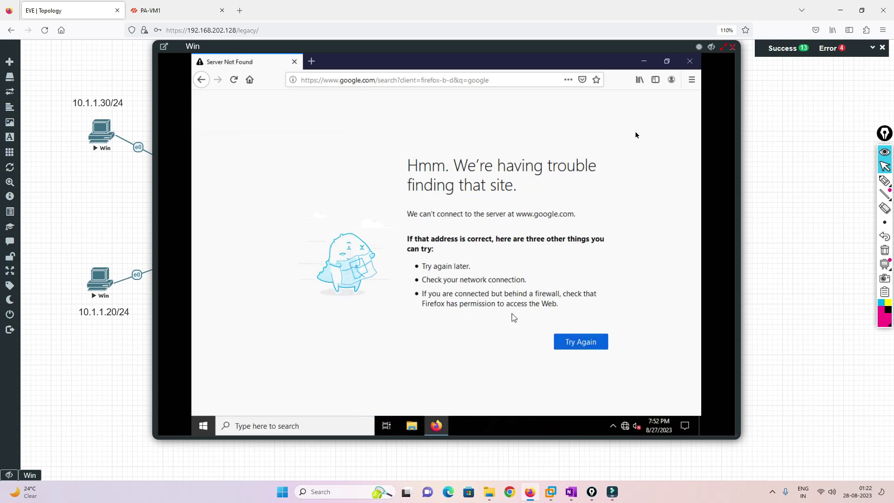
pyautogui.click(643, 61)
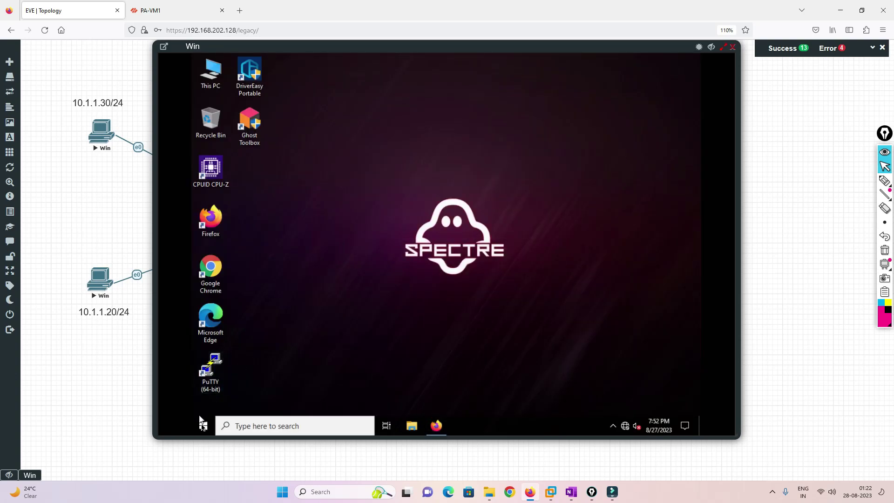
# Open Command Prompt on the 10.1.1.30 VM via the cmd search.
pyautogui.click(203, 425)
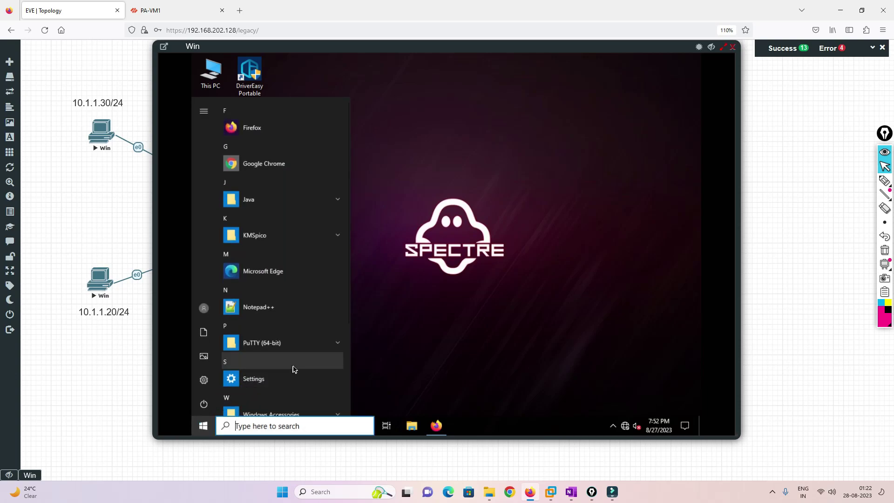
pyautogui.write('cmd')
pyautogui.press('Return')
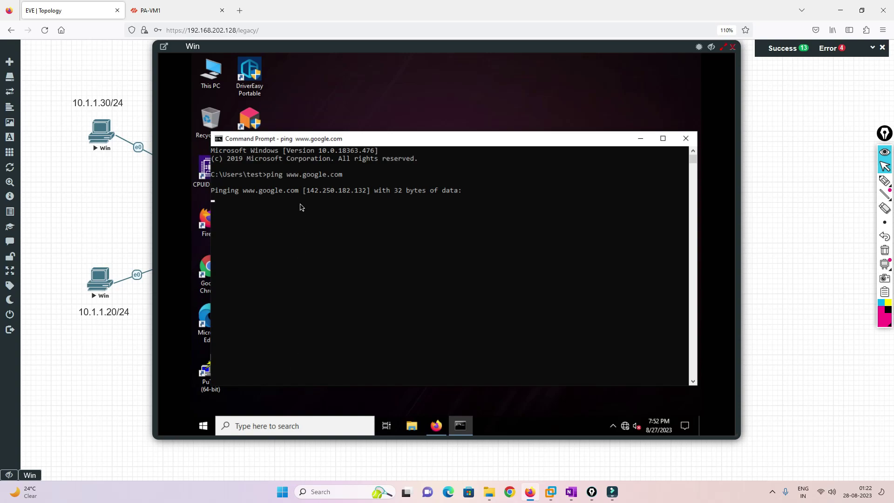
pyautogui.moveTo(402, 142); pyautogui.dragTo(454, 82)
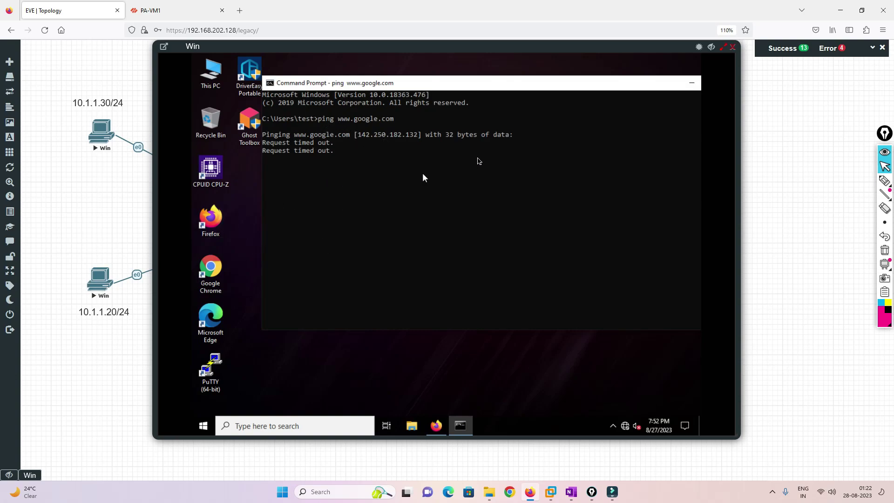
# Load YouTube from Firefox's top sites, then return to PA-VM1's traffic logs.
pyautogui.doubleClick(210, 218)
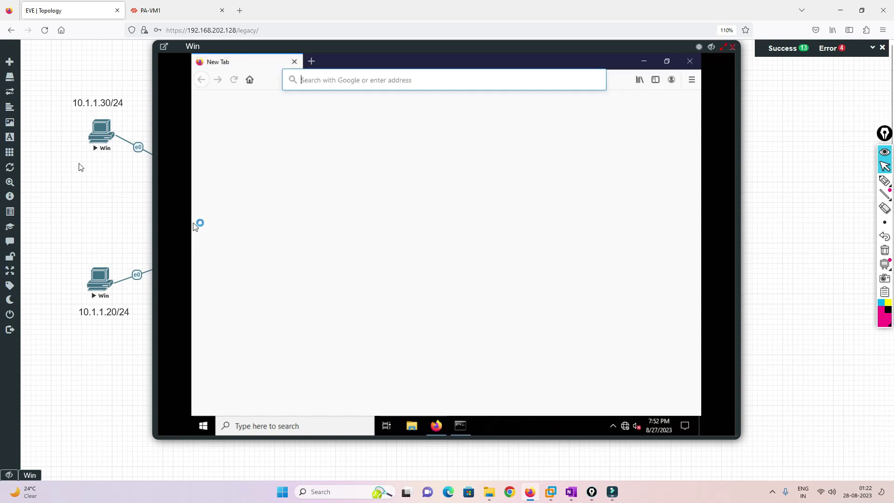
pyautogui.click(292, 198)
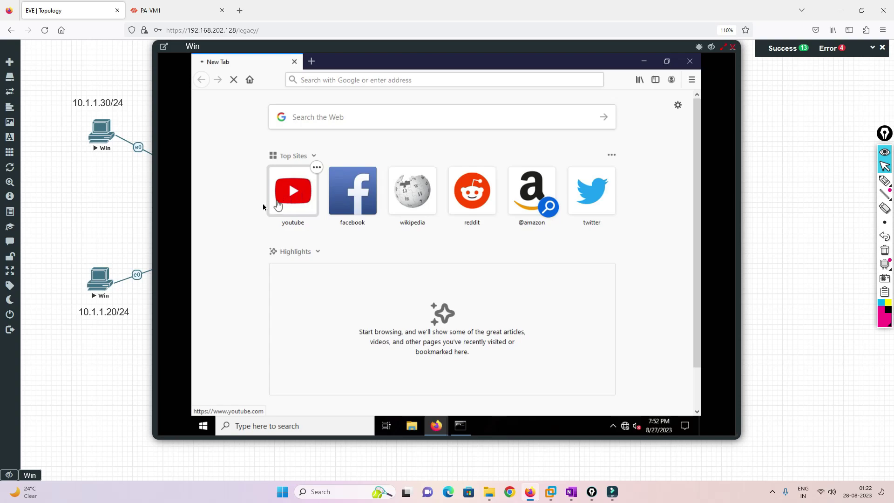
pyautogui.hotkey('ctrl', 'Tab')
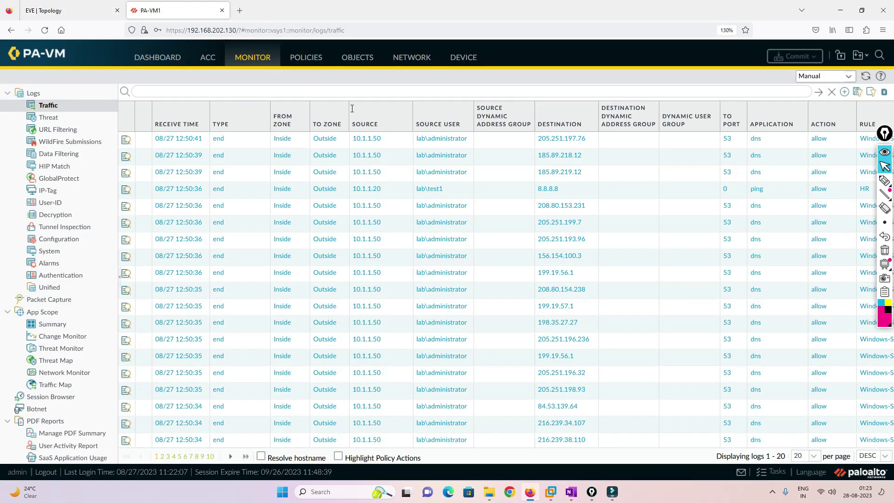
# Refresh the traffic log and check Rule, Session End Reason and Bytes for lab\test's IT-rule sessions.
pyautogui.click(865, 77)
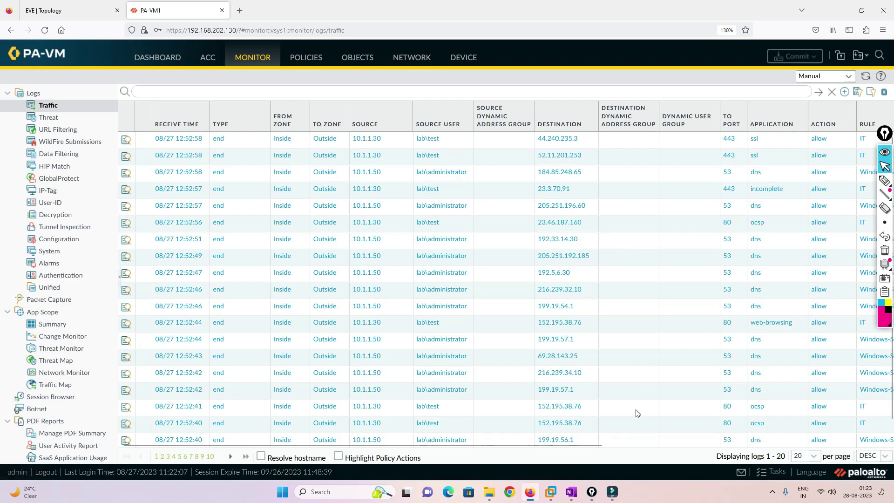
pyautogui.moveTo(592, 448); pyautogui.dragTo(836, 436)
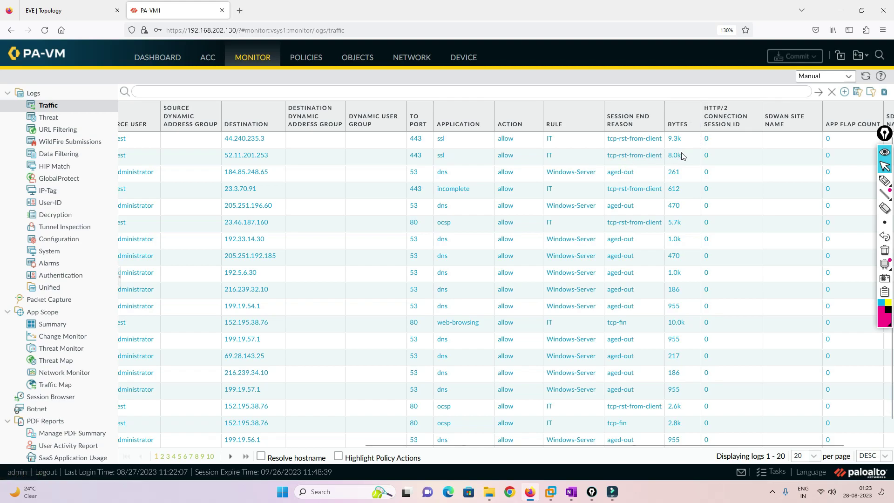
pyautogui.moveTo(651, 444); pyautogui.dragTo(338, 444)
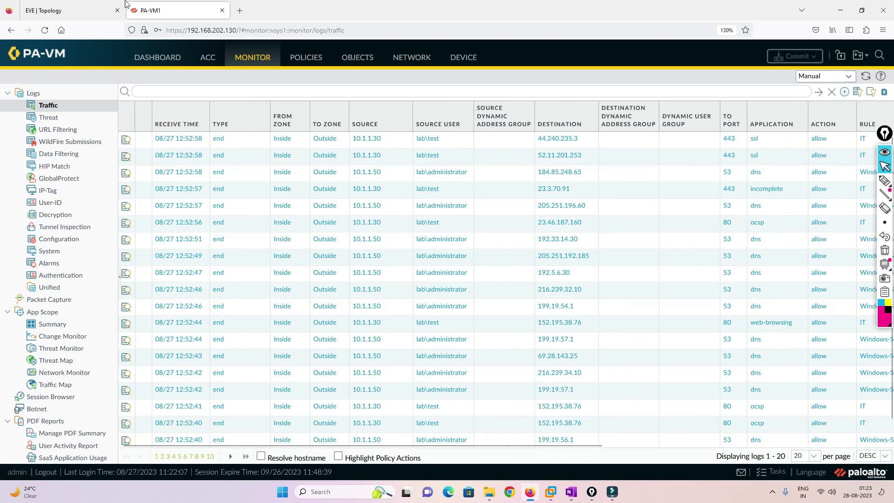
# Check the VM's Ethernet details after YouTube's PR_END_OF_FILE_ERROR: IPv4 10.1.1.30, gateway 10.1.1.10.
pyautogui.click(55, 9)
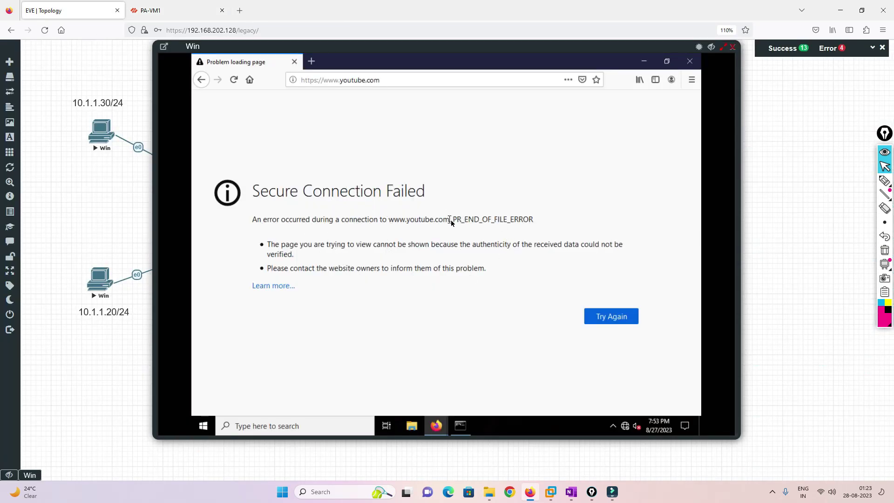
pyautogui.moveTo(454, 219); pyautogui.dragTo(556, 223)
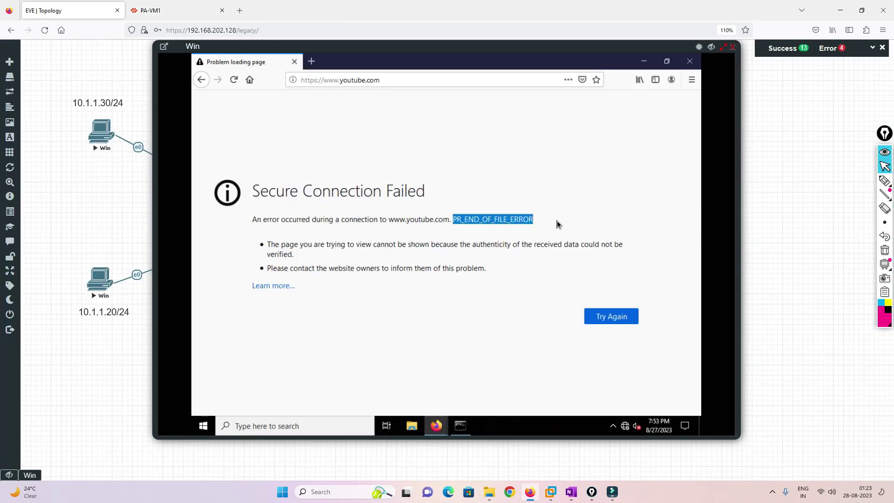
pyautogui.rightClick(628, 428)
pyautogui.click(621, 411)
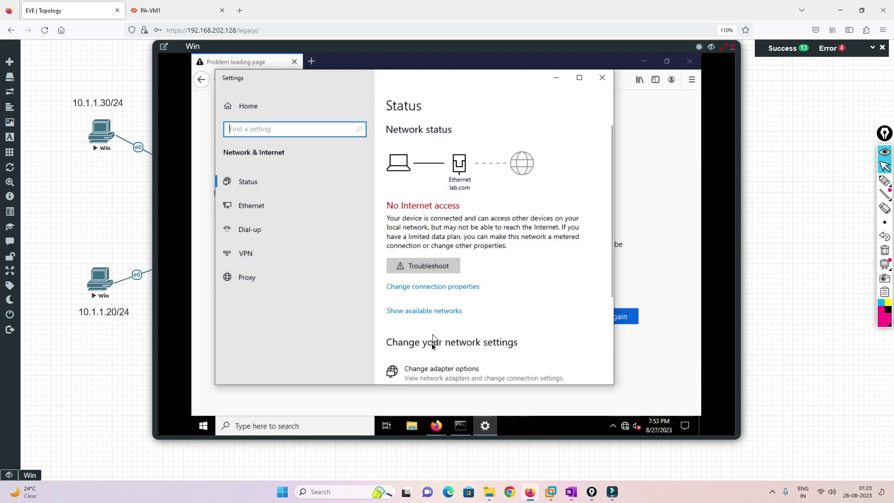
pyautogui.click(433, 369)
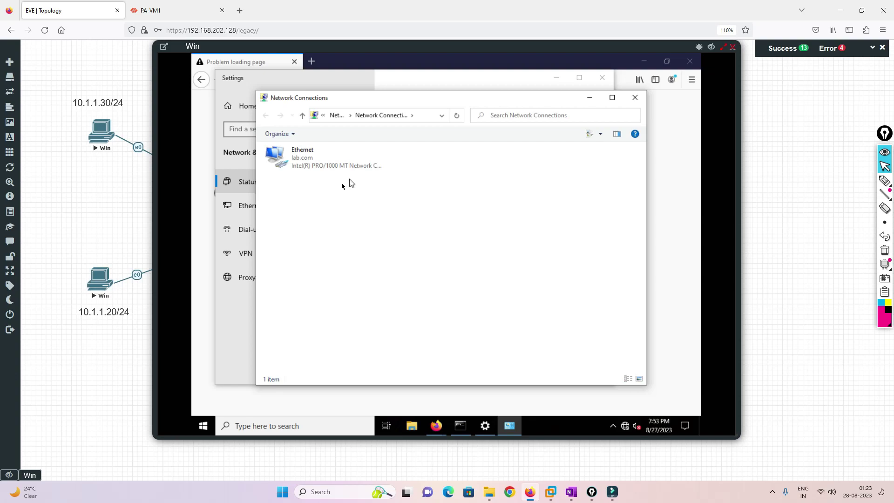
pyautogui.click(325, 157)
pyautogui.doubleClick(327, 158)
pyautogui.click(525, 138)
pyautogui.doubleClick(338, 166)
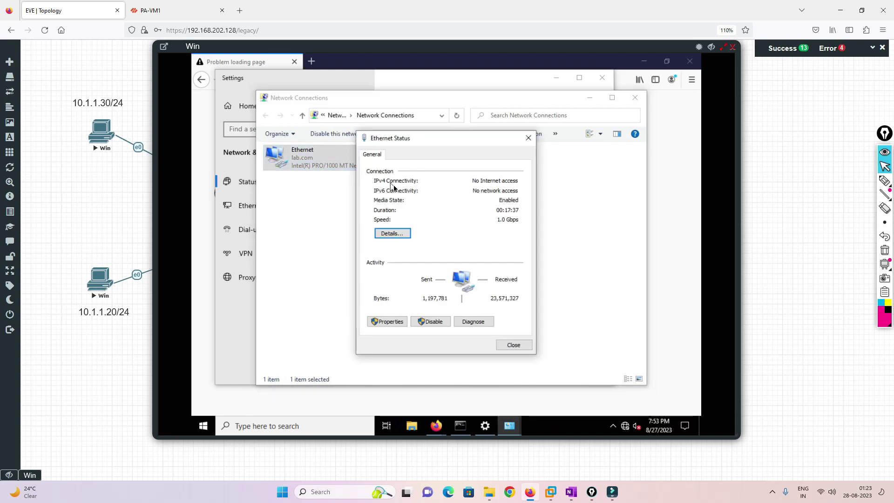
pyautogui.click(392, 235)
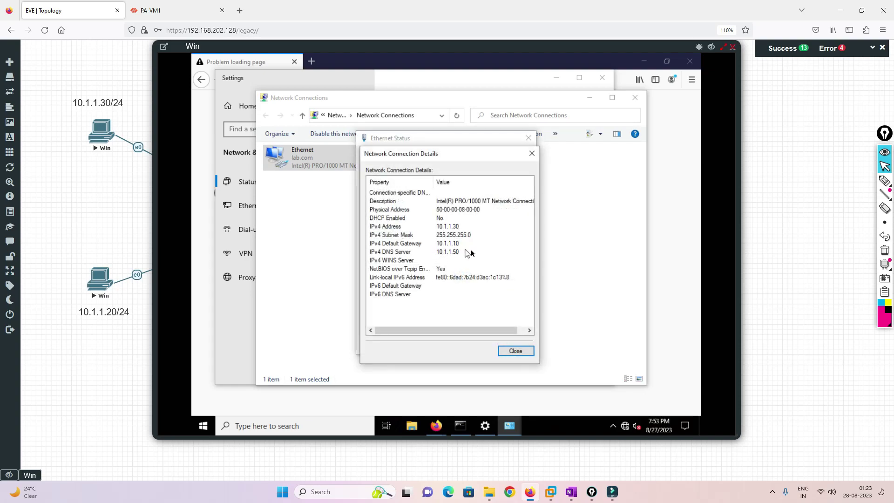
# Close the network windows, reload YouTube in Firefox, and go back to the PA-VM1 traffic logs.
pyautogui.click(515, 352)
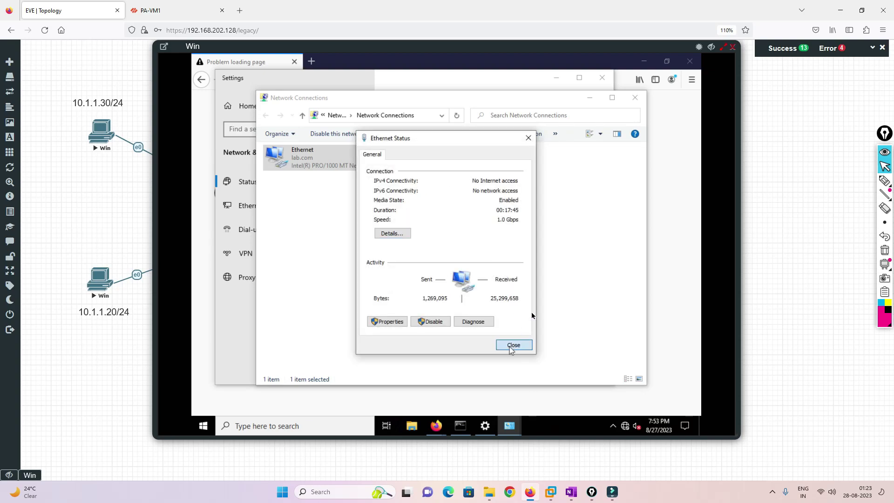
pyautogui.click(513, 345)
pyautogui.click(635, 97)
pyautogui.click(601, 78)
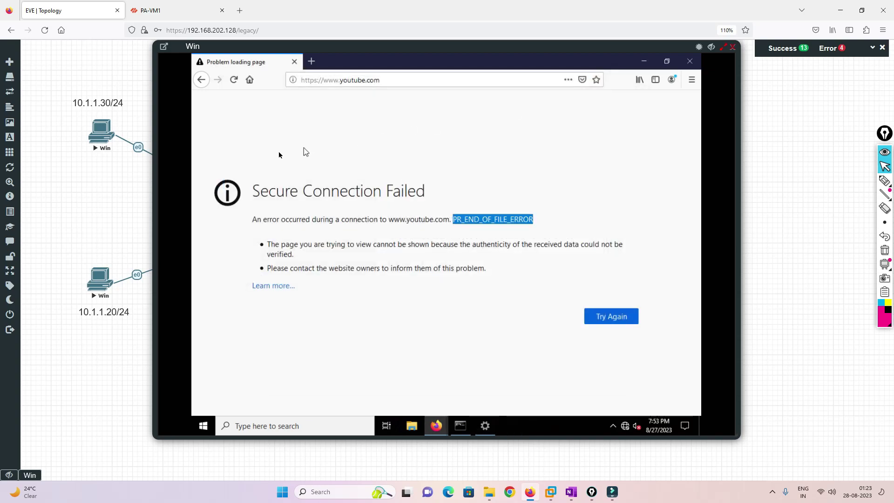
pyautogui.click(388, 82)
pyautogui.press('Return')
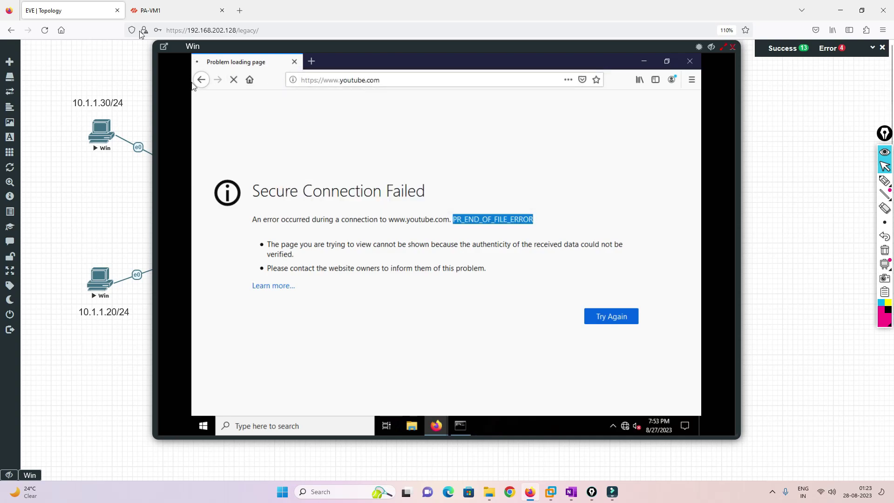
pyautogui.click(152, 9)
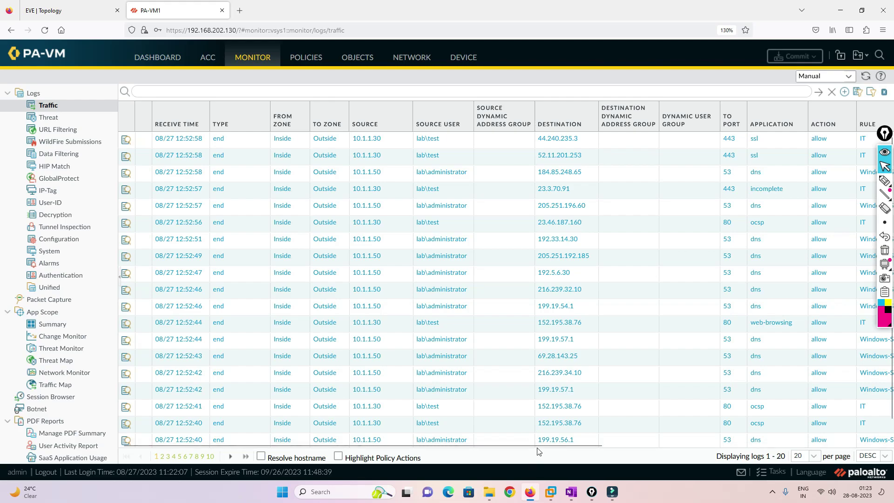
pyautogui.moveTo(542, 445); pyautogui.dragTo(726, 442)
pyautogui.click(865, 76)
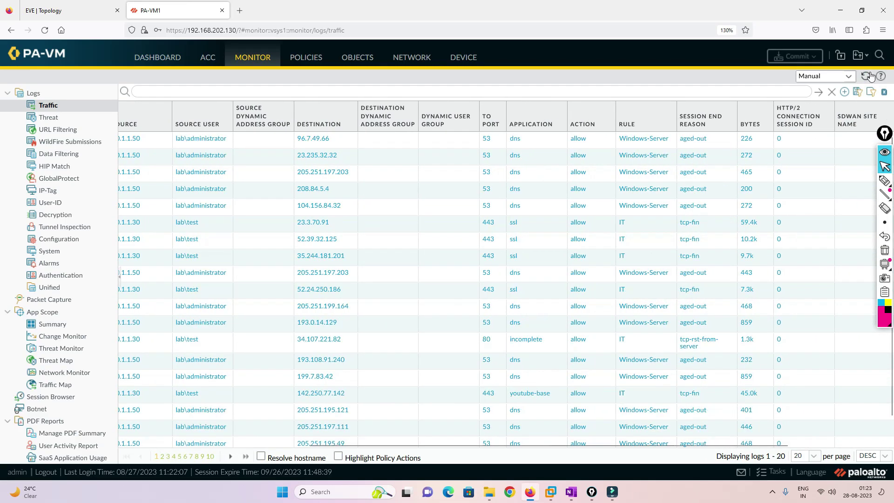
pyautogui.moveTo(604, 499)
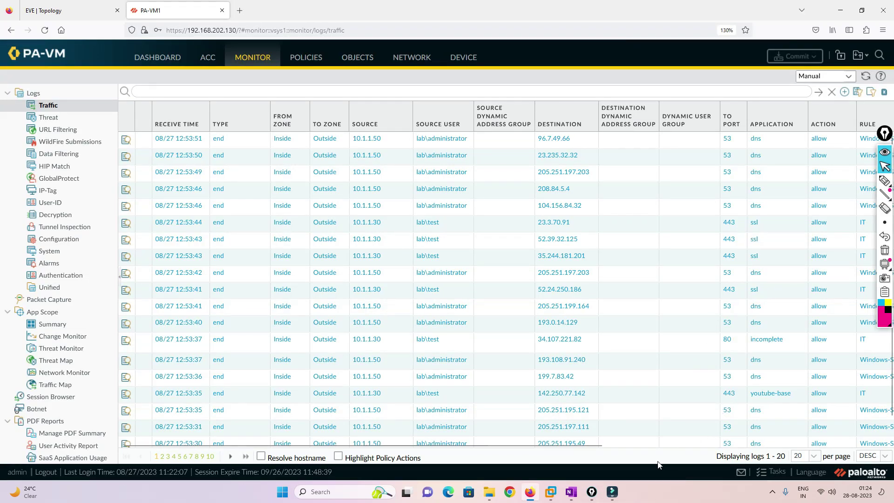
pyautogui.moveTo(596, 446); pyautogui.dragTo(848, 436)
pyautogui.click(550, 447)
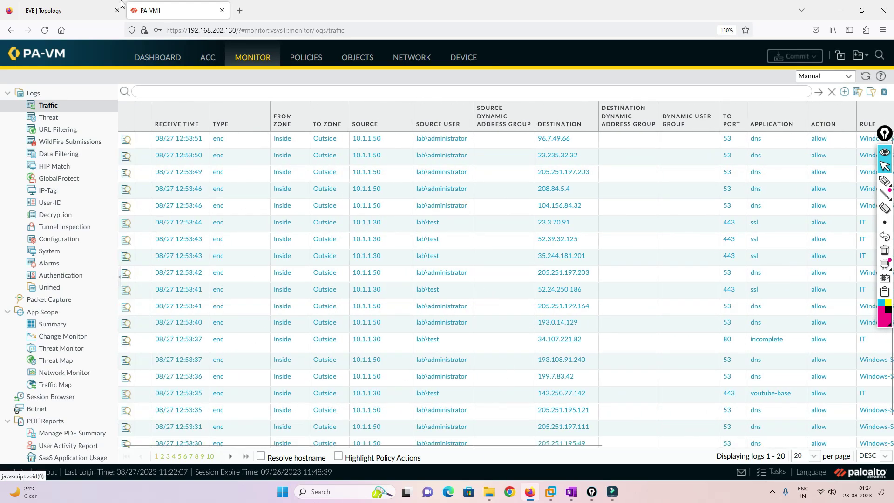
# Reload youtube.com in the 10.1.1.30 VM's Firefox until it loads.
pyautogui.click(55, 6)
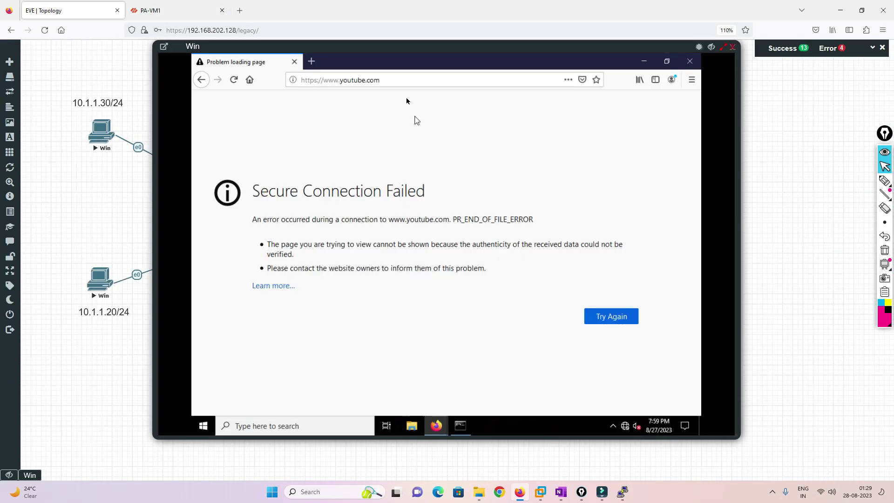
pyautogui.click(400, 84)
pyautogui.click(401, 84)
pyautogui.press('Return')
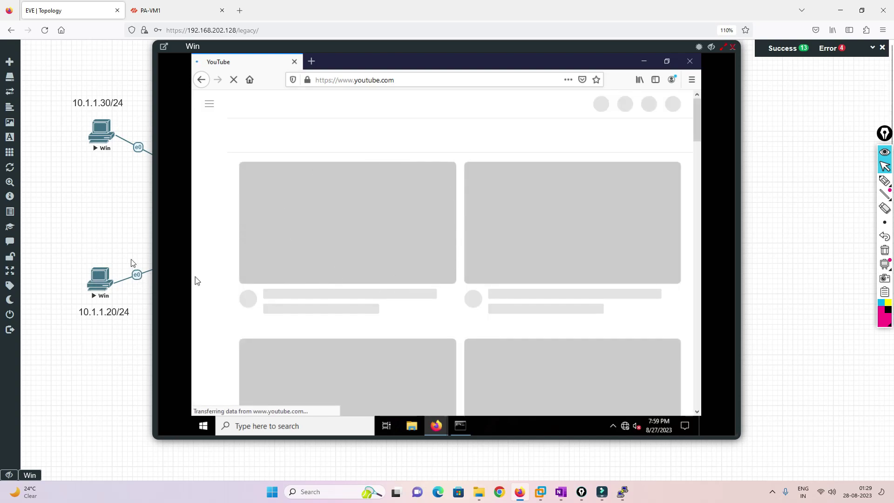
# Run ipconfig and ping 8.8.8.8 in Command Prompt, then close the Windows VM console.
pyautogui.click(460, 426)
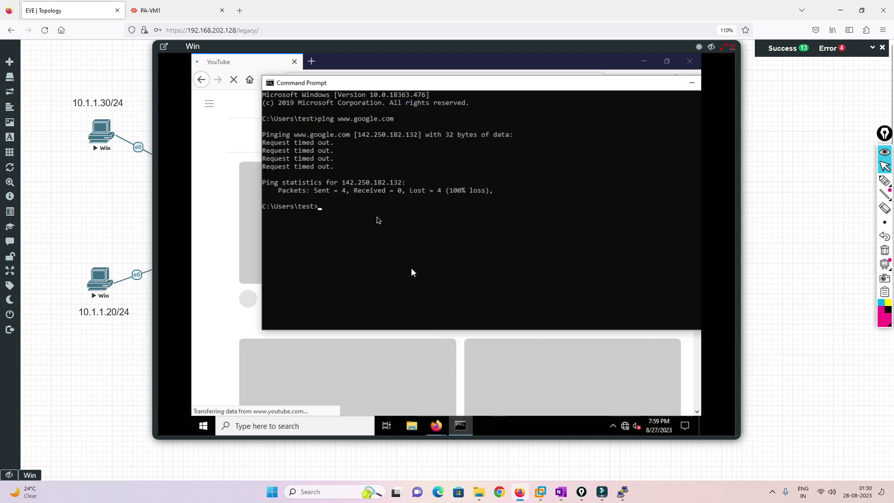
pyautogui.write('ipconfgig')
pyautogui.press('Return')
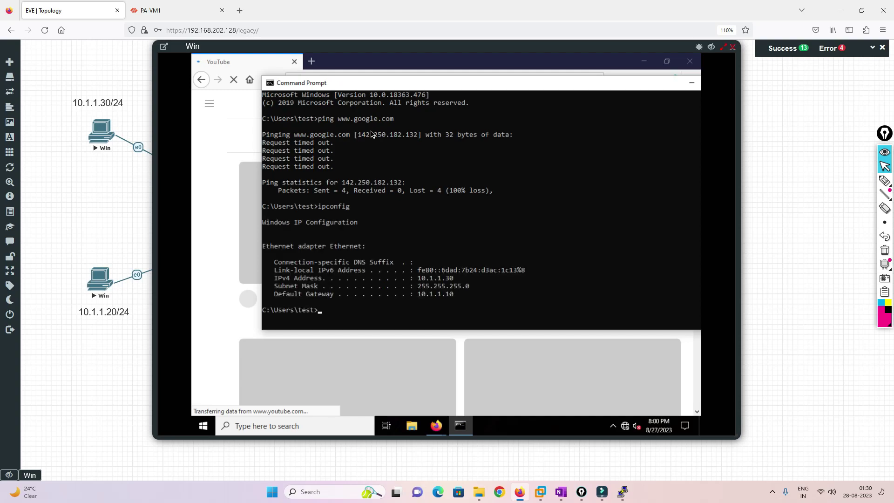
pyautogui.write('ping 8.8.8.8')
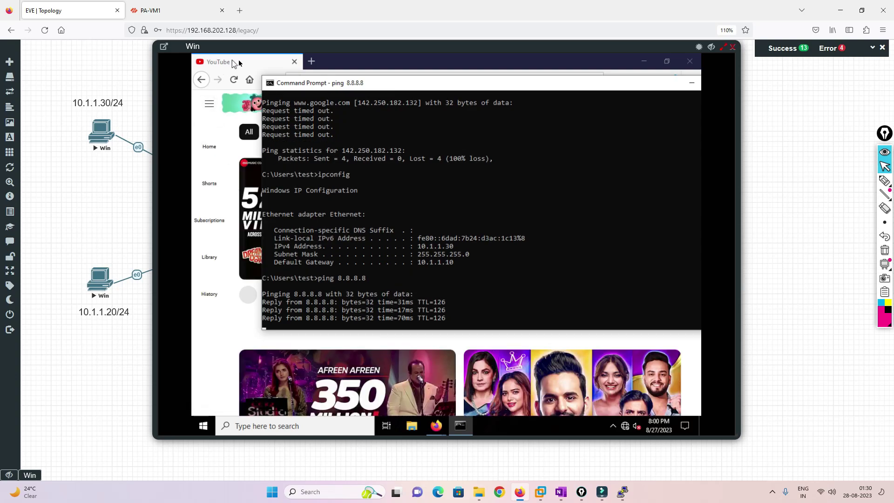
pyautogui.click(323, 63)
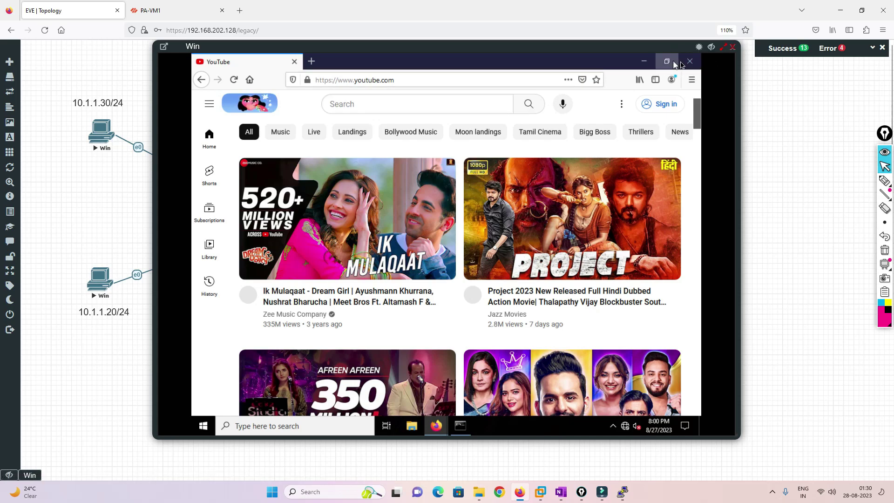
pyautogui.click(732, 47)
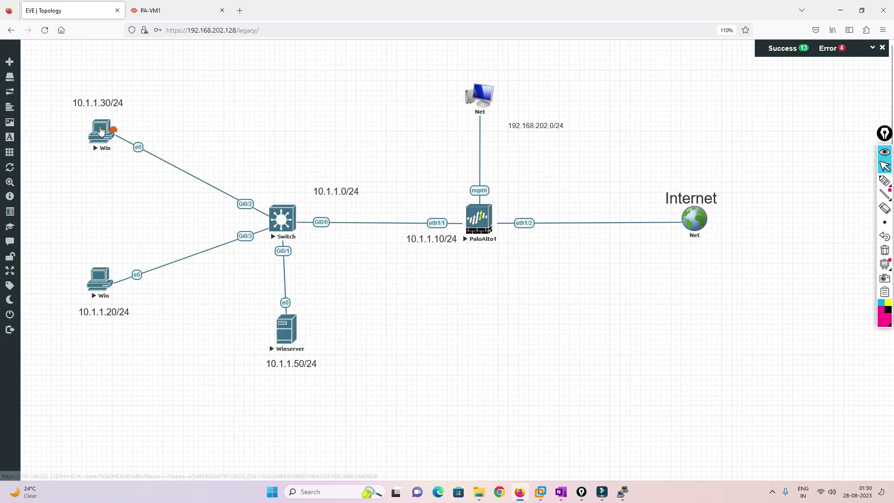
# On the Windows VM console, ping 8.8.8.8 from a Command Prompt and confirm it replies.
pyautogui.click(100, 130)
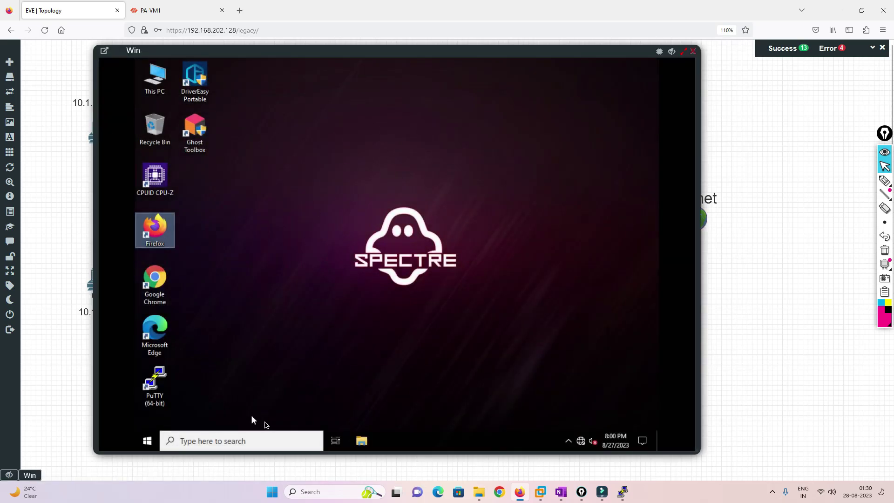
pyautogui.click(147, 441)
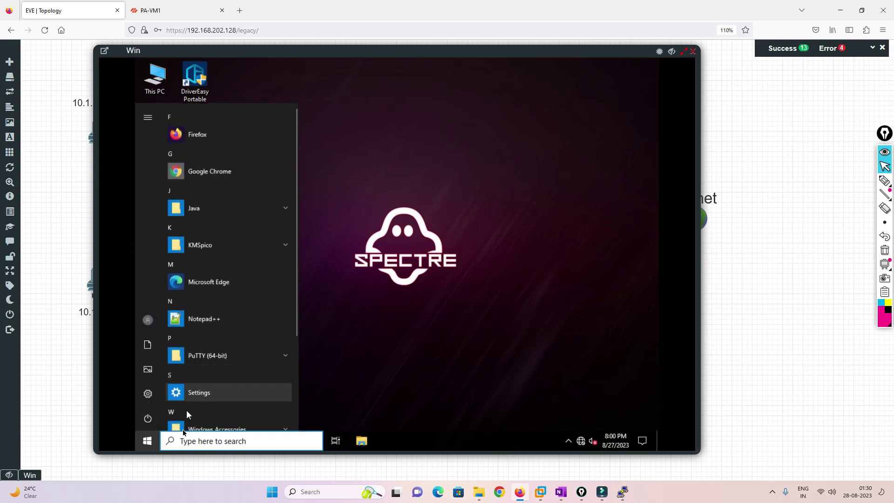
pyautogui.write('cmd')
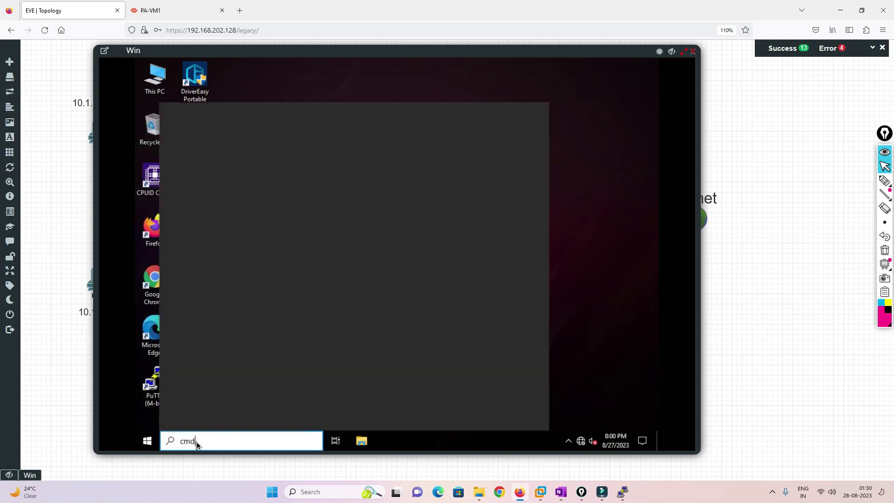
pyautogui.press('Return')
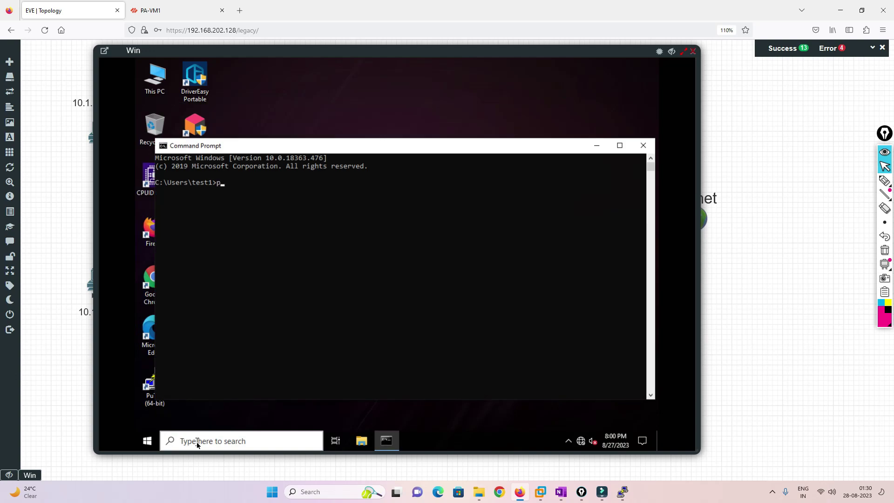
pyautogui.write('ping 8.8.8')
pyautogui.press('Return')
pyautogui.hotkey('ctrl', 'c')
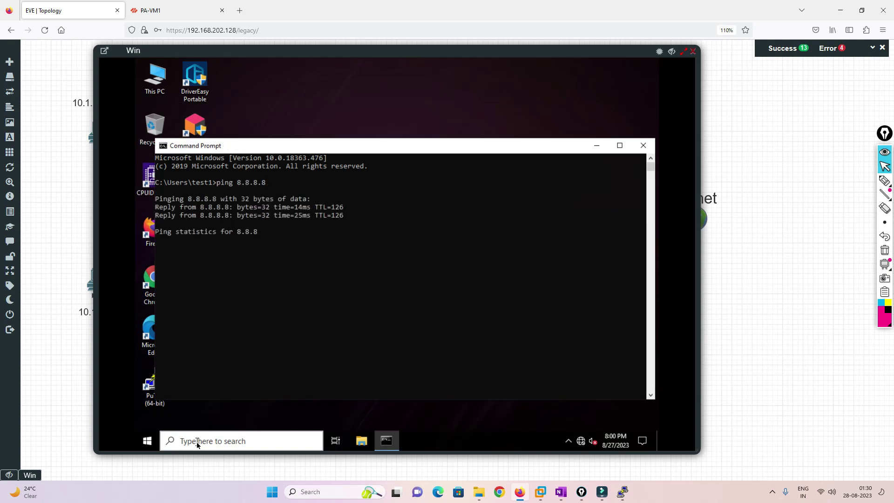
# Try loading Facebook in Firefox, declining the default-browser prompt, and see it fail.
pyautogui.doubleClick(149, 235)
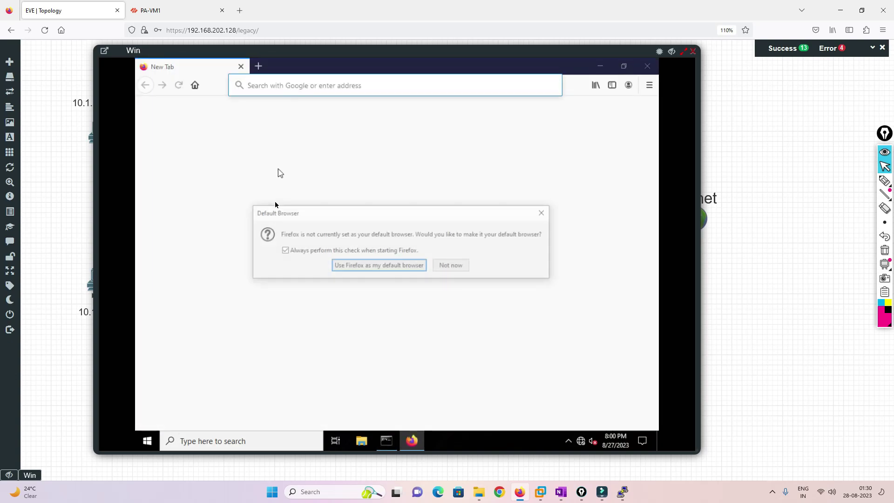
pyautogui.click(457, 266)
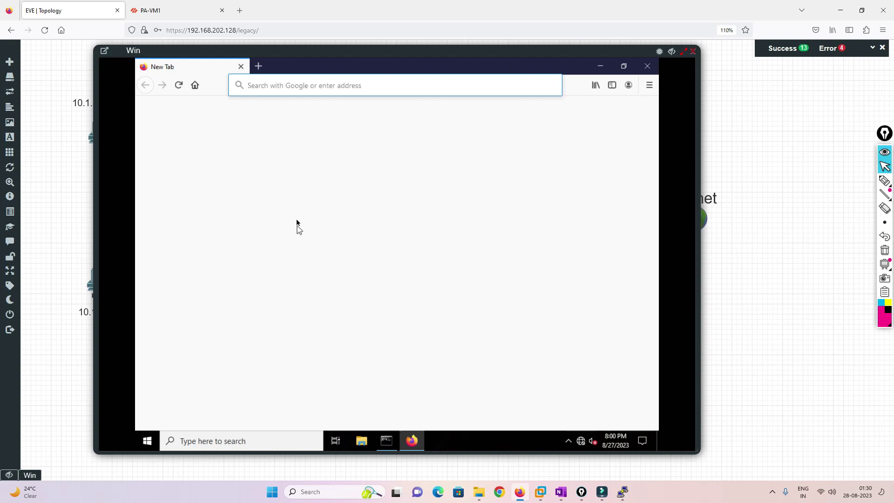
pyautogui.click(305, 205)
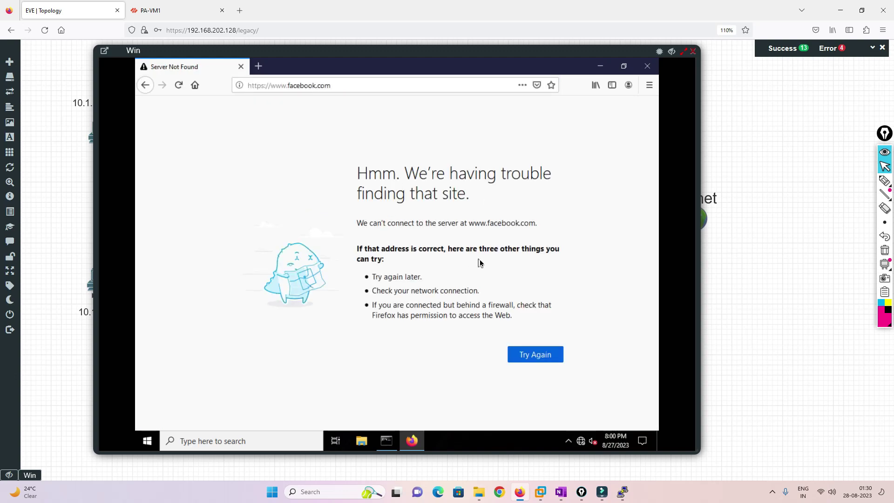
pyautogui.click(692, 51)
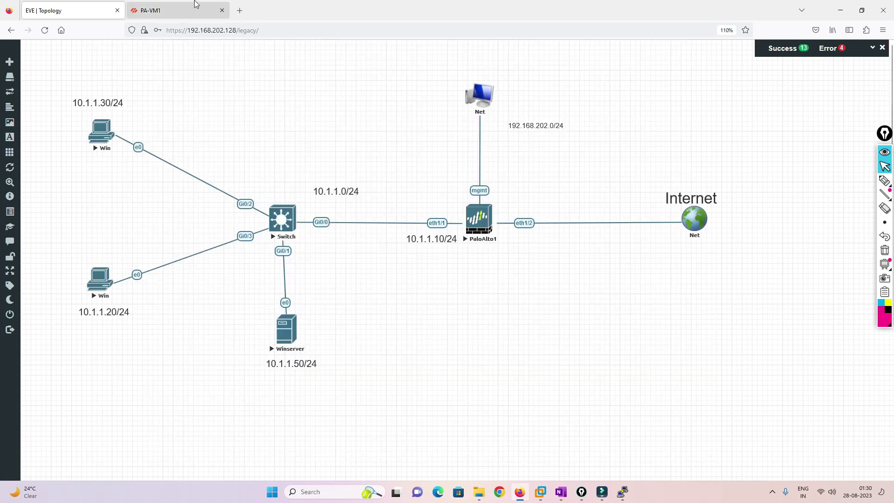
pyautogui.click(199, 6)
pyautogui.click(53, 96)
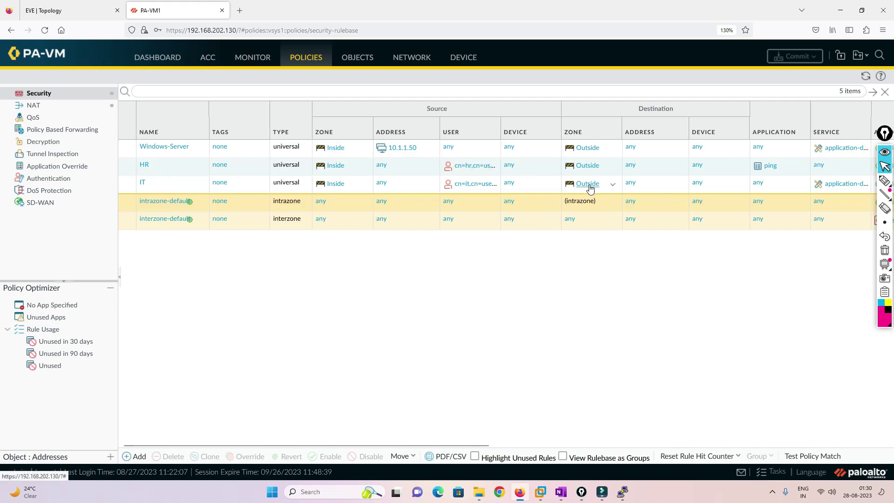
pyautogui.moveTo(442, 446); pyautogui.dragTo(545, 445)
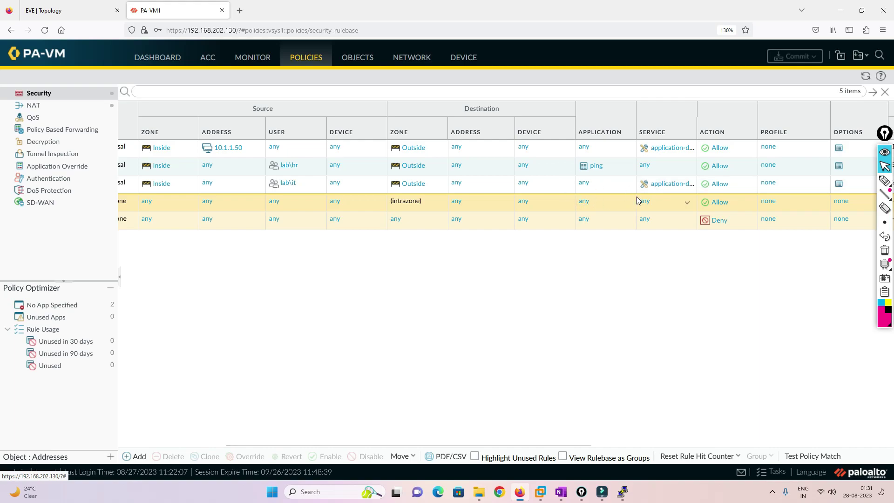
pyautogui.click(79, 4)
# Draw a magenta arrow at the Gi0/0–eth1/1 link with a circled handwritten note below it.
pyautogui.click(885, 180)
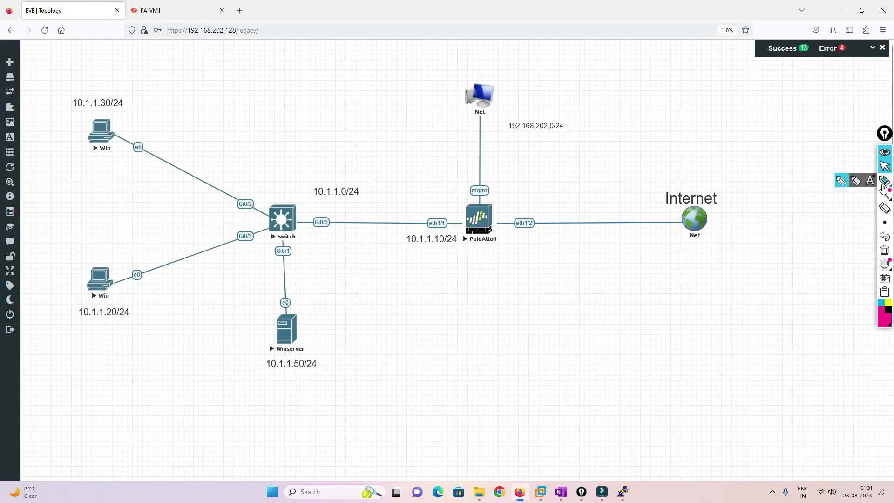
pyautogui.moveTo(400, 303)
pyautogui.mouseDown()
pyautogui.moveTo(376, 245)
pyautogui.moveTo(390, 248)
pyautogui.mouseUp()
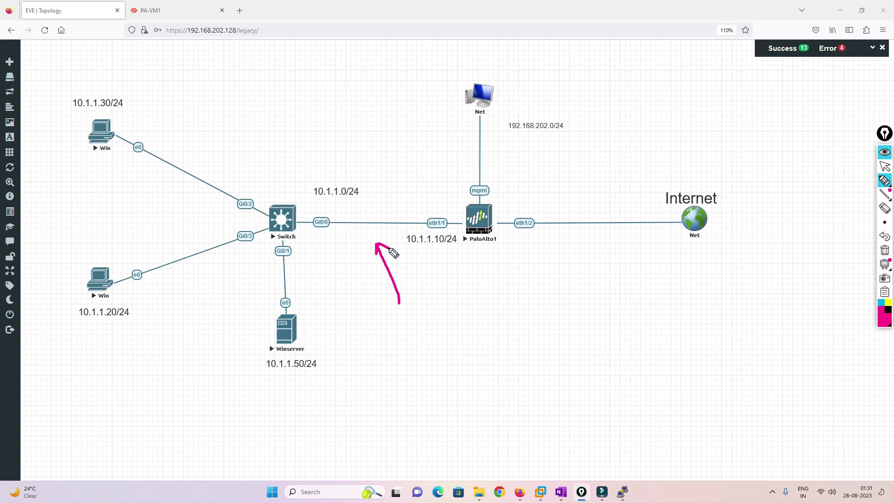
pyautogui.moveTo(402, 306)
pyautogui.mouseDown()
pyautogui.moveTo(424, 305)
pyautogui.moveTo(434, 290)
pyautogui.moveTo(441, 320)
pyautogui.moveTo(450, 305)
pyautogui.mouseUp()
pyautogui.moveTo(459, 270); pyautogui.dragTo(453, 293)
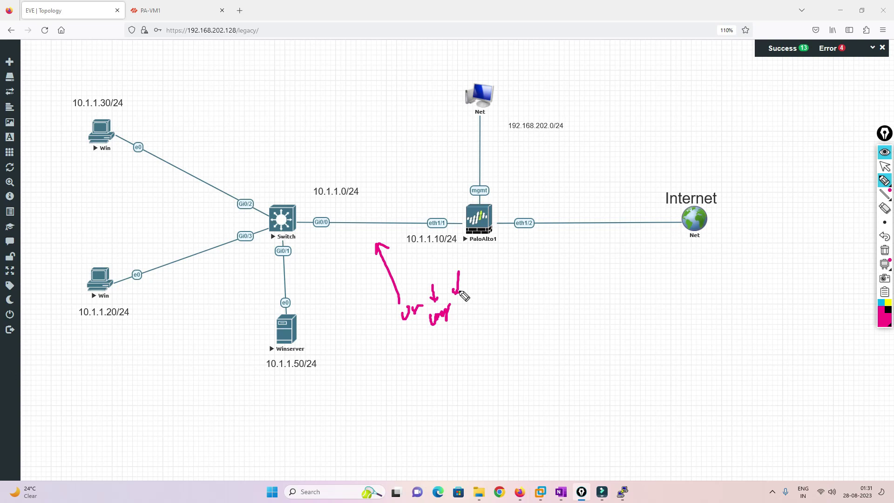
pyautogui.moveTo(439, 337); pyautogui.dragTo(455, 326)
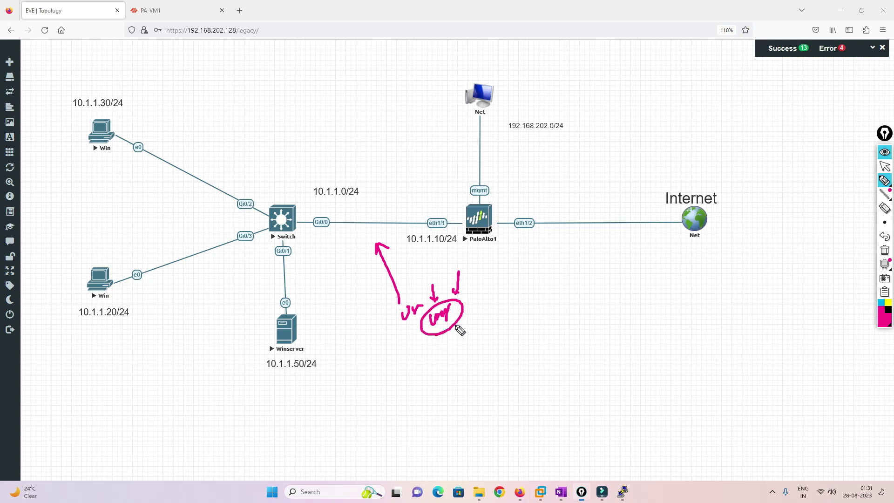
pyautogui.moveTo(487, 286); pyautogui.dragTo(468, 307)
pyautogui.moveTo(469, 300); pyautogui.dragTo(476, 304)
# Add a down-arrow, more handwritten words, a plus-minus mark and 'Sub' beneath the note.
pyautogui.moveTo(479, 313)
pyautogui.mouseDown()
pyautogui.moveTo(480, 329)
pyautogui.moveTo(484, 323)
pyautogui.mouseUp()
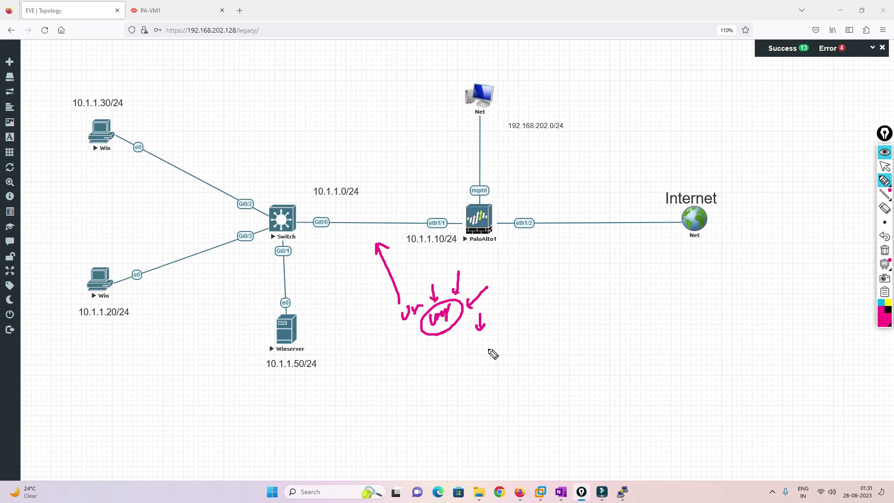
pyautogui.click(484, 338)
pyautogui.moveTo(485, 338)
pyautogui.mouseDown()
pyautogui.moveTo(519, 332)
pyautogui.moveTo(556, 304)
pyautogui.moveTo(548, 343)
pyautogui.moveTo(583, 315)
pyautogui.mouseUp()
pyautogui.moveTo(566, 355)
pyautogui.mouseDown()
pyautogui.moveTo(558, 355)
pyautogui.moveTo(586, 327)
pyautogui.mouseUp()
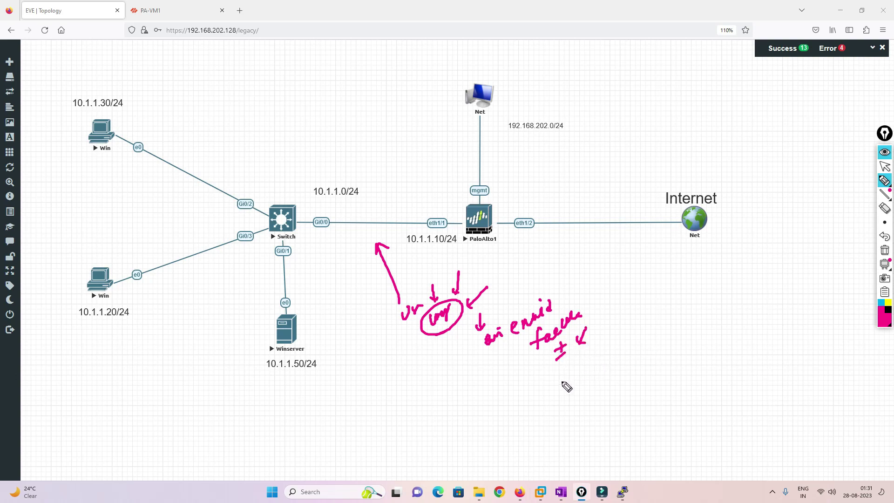
pyautogui.moveTo(572, 369)
pyautogui.mouseDown()
pyautogui.moveTo(560, 390)
pyautogui.moveTo(605, 376)
pyautogui.mouseUp()
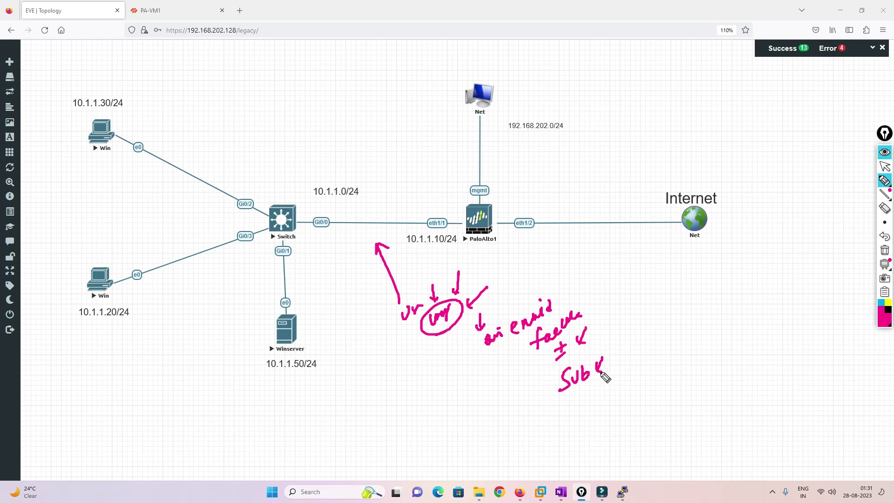